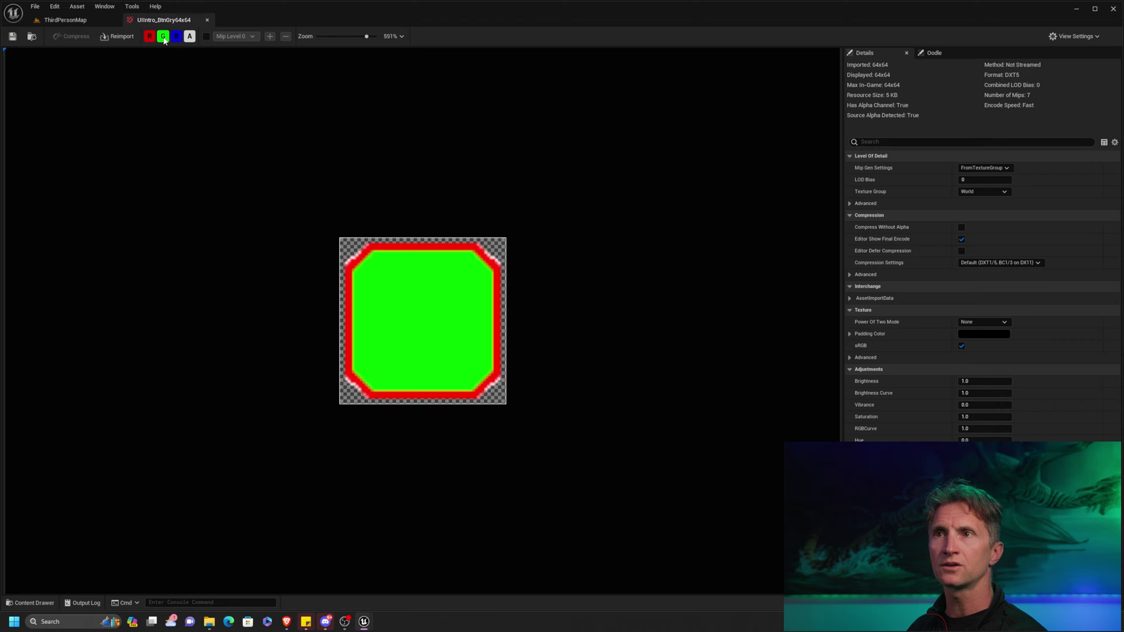
Inspect the red and green channels of the UIIntro_BtnGry64x64 texture separately, then show all channels together again
click(163, 35)
click(177, 35)
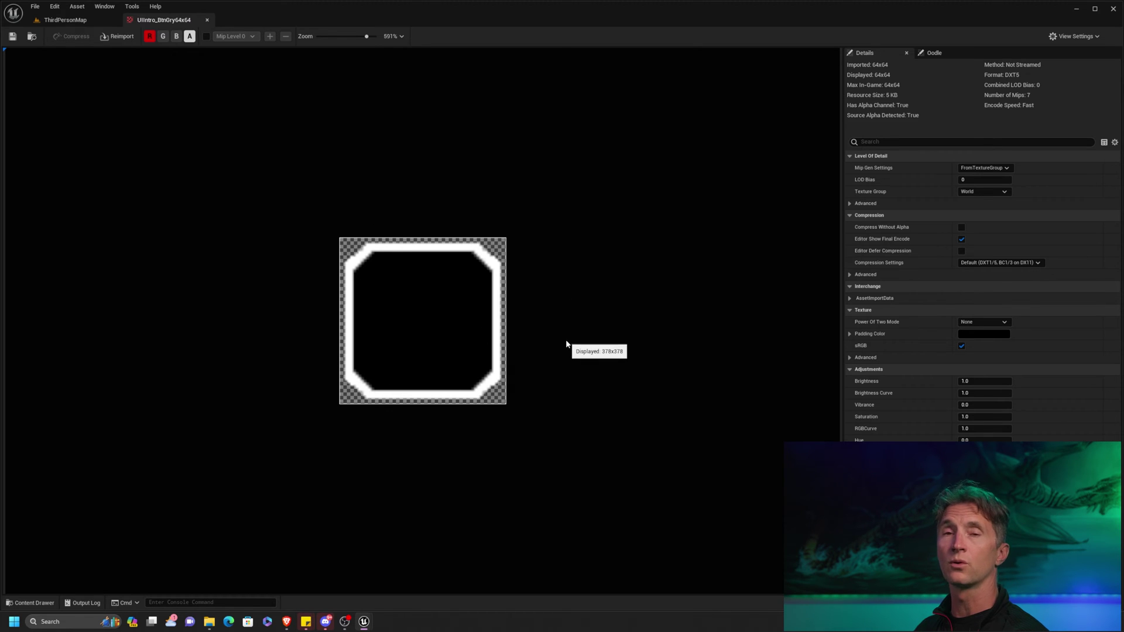
click(163, 36)
click(150, 36)
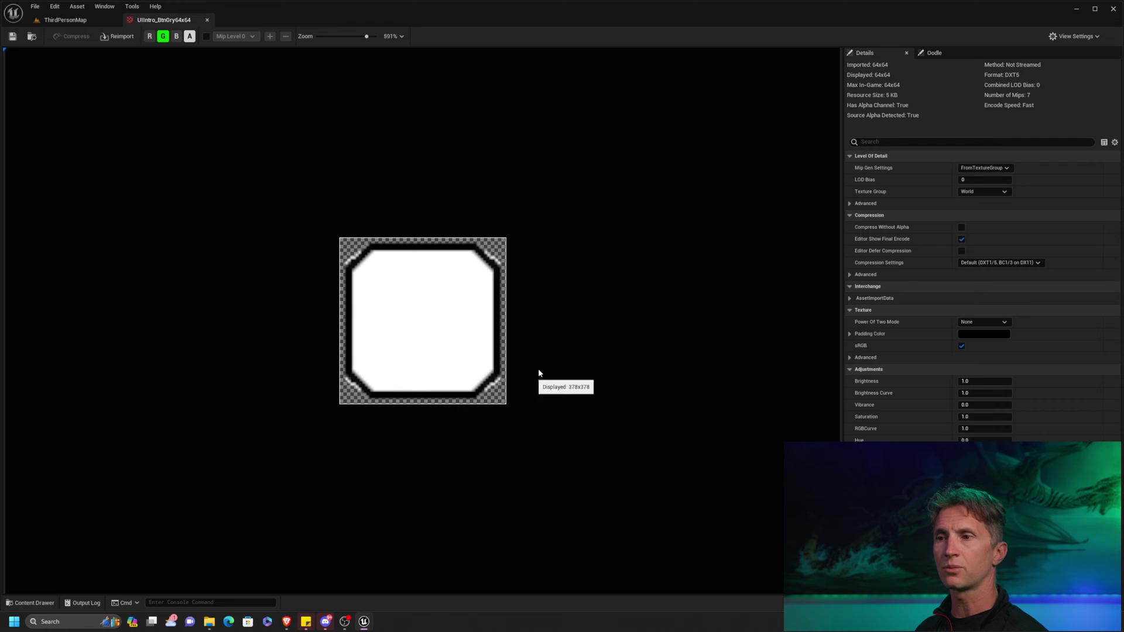
click(150, 36)
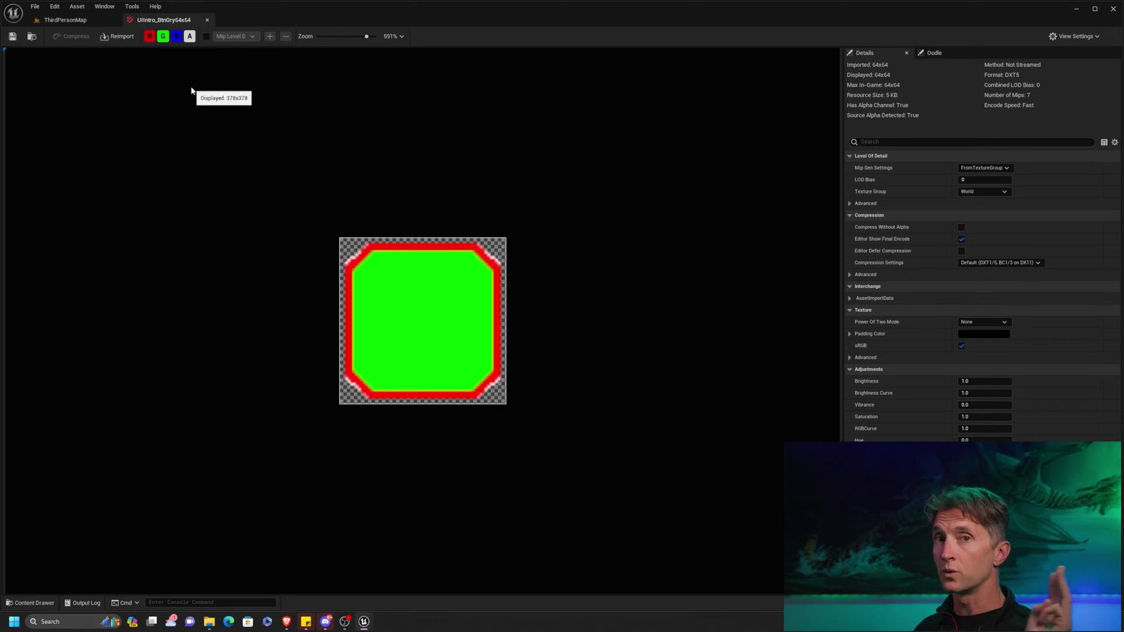
Create a material named MM_ButtonSquare in the Tutorial/UI/Texture folder of the ThirdPerson content
click(105, 20)
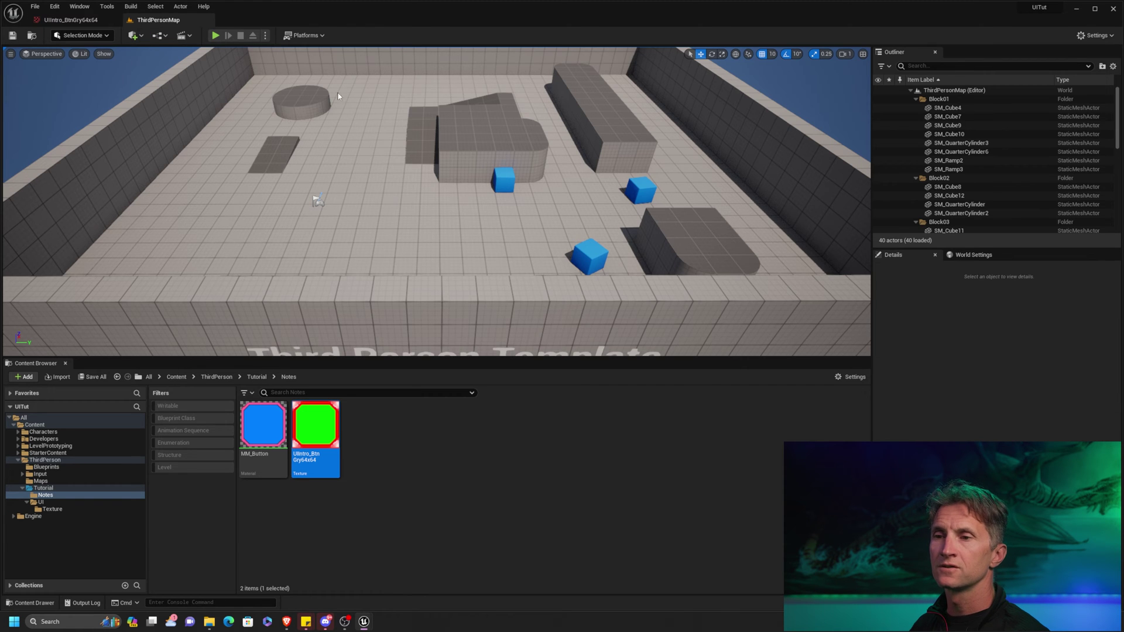
click(64, 508)
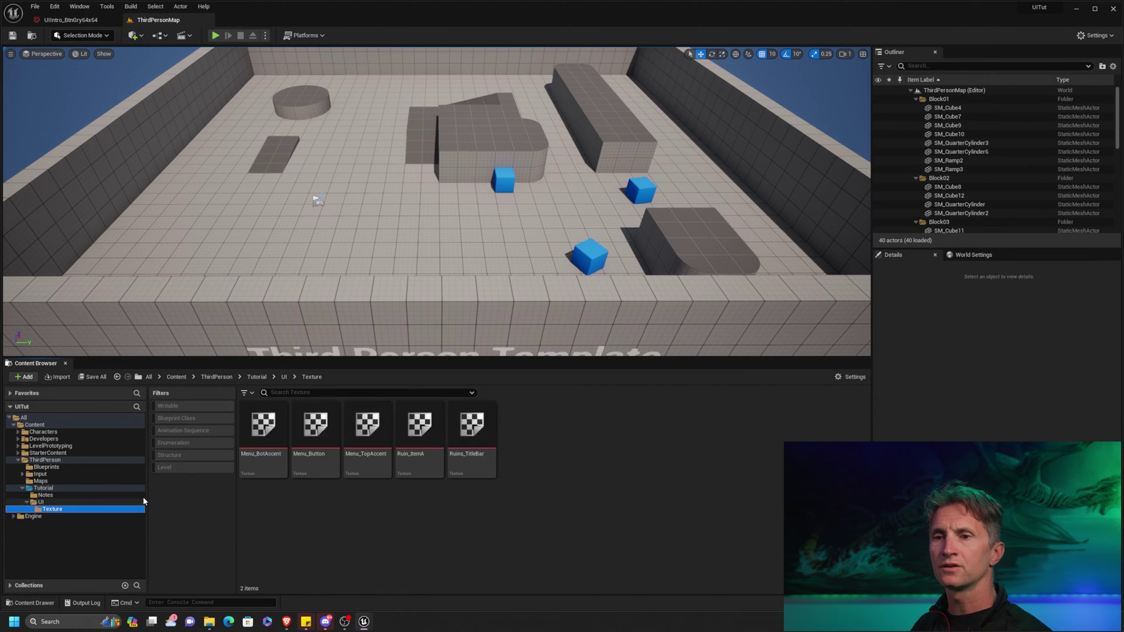
right_click(570, 429)
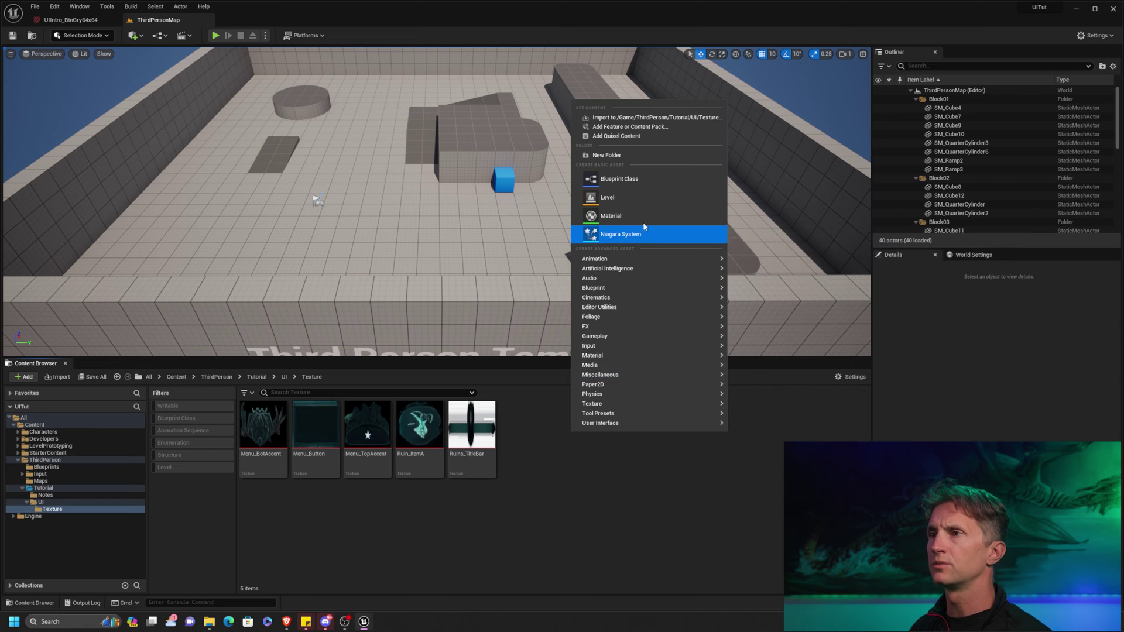
click(643, 231)
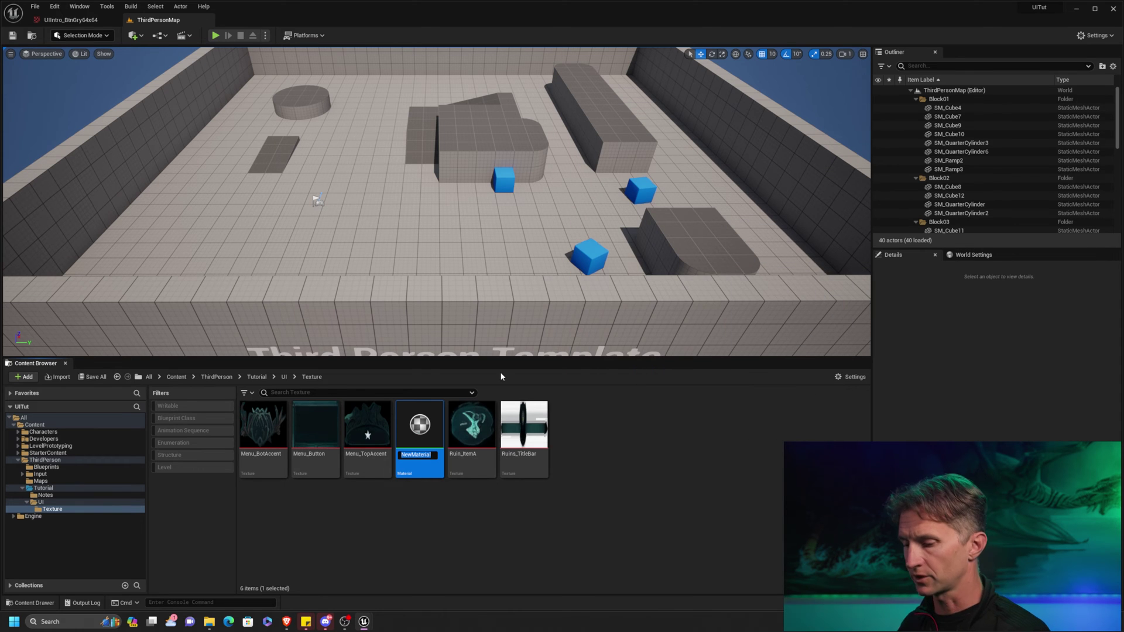
text(MM)
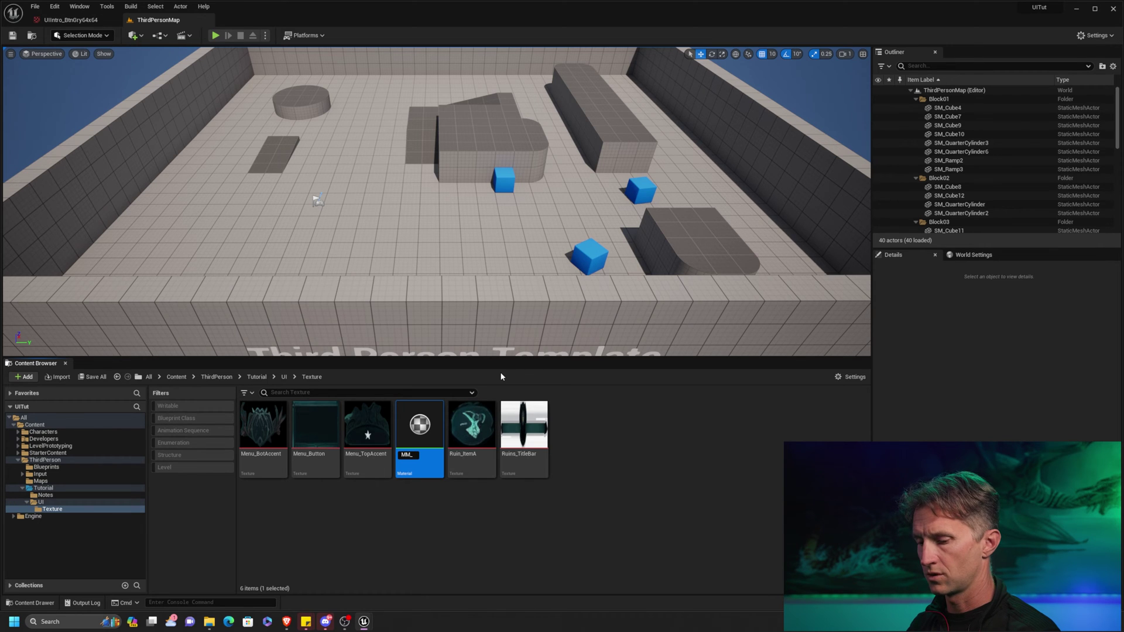
text(_Sq)
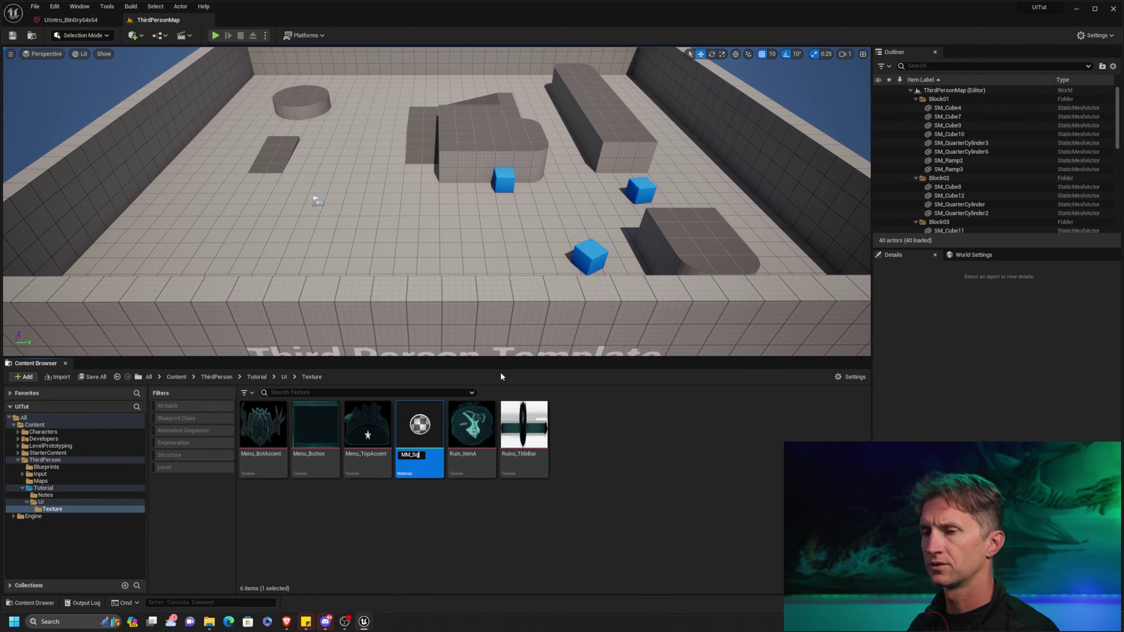
key(BackSpace)
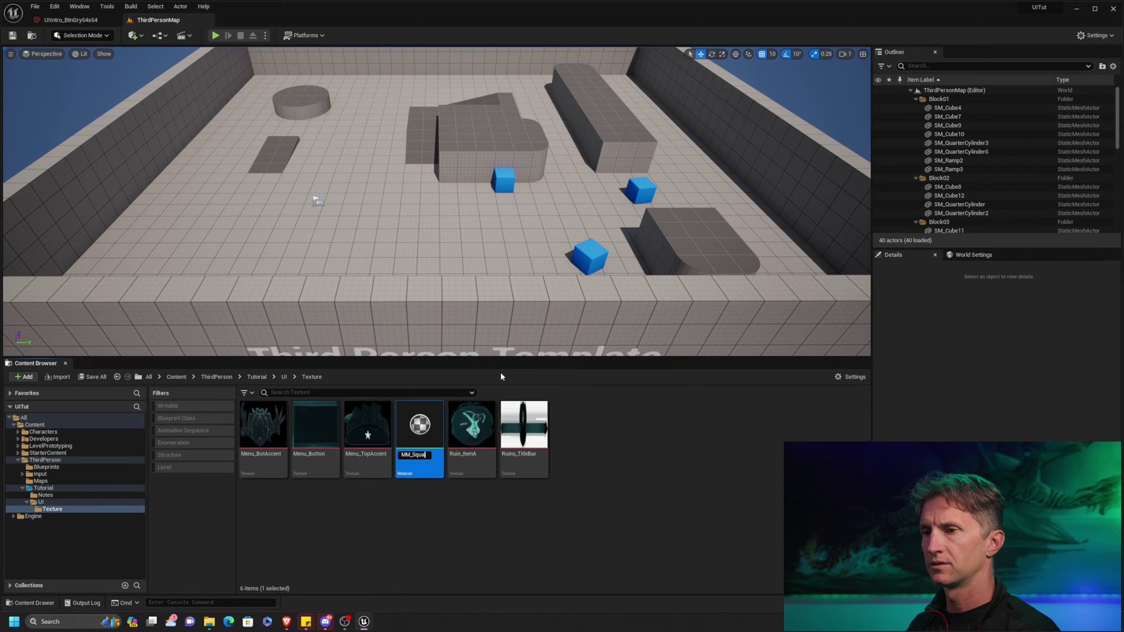
text(utton)
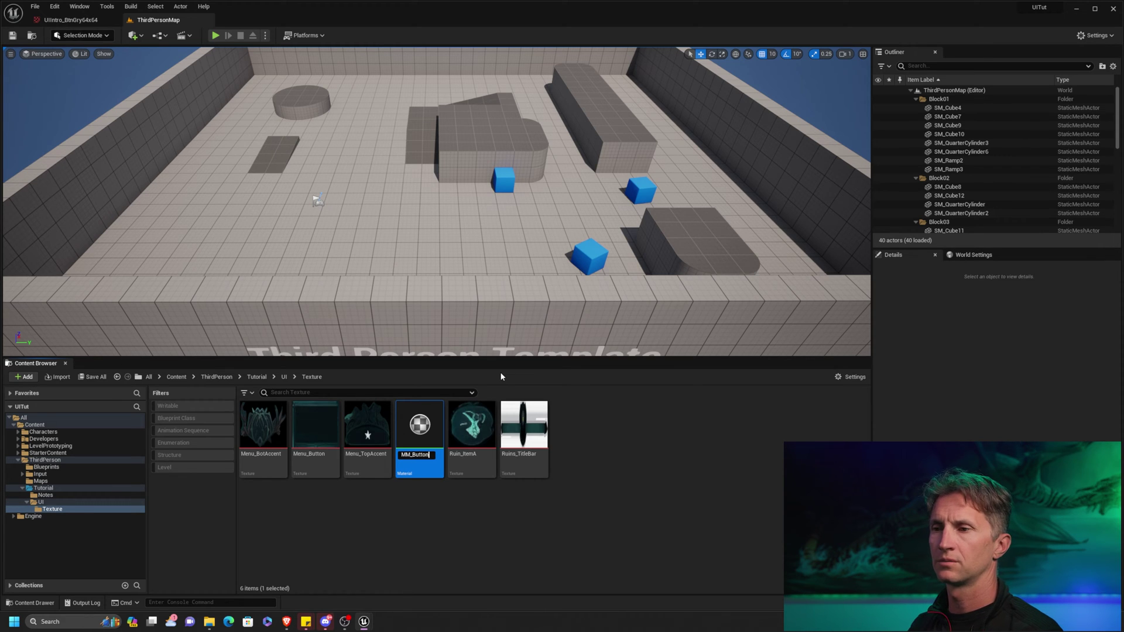
text(Sqa)
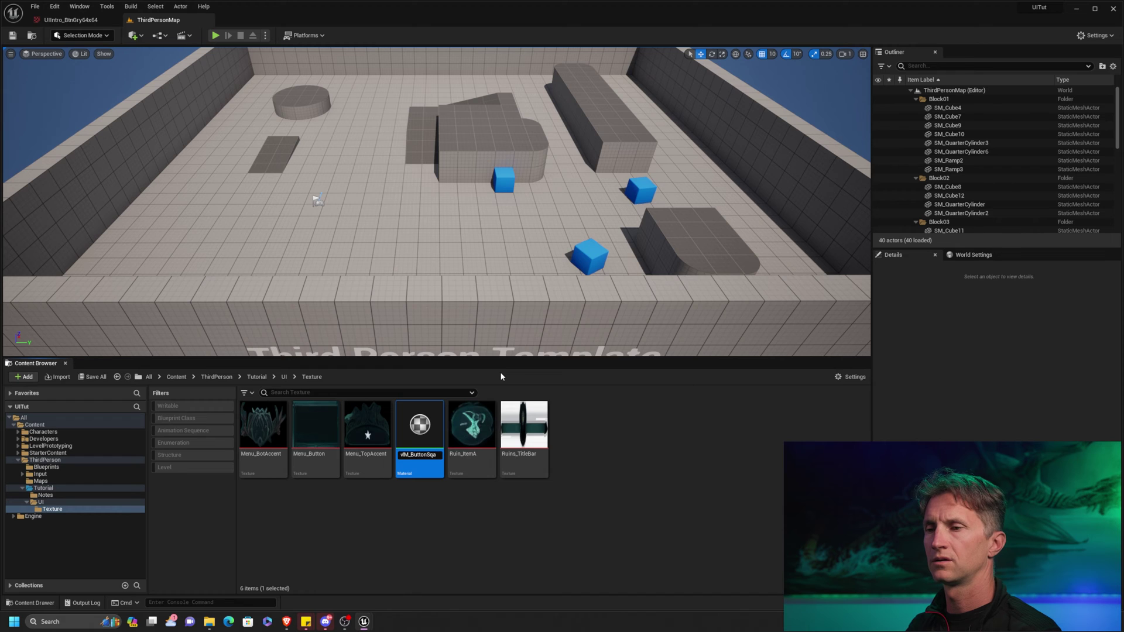
key(BackSpace)
text(uare)
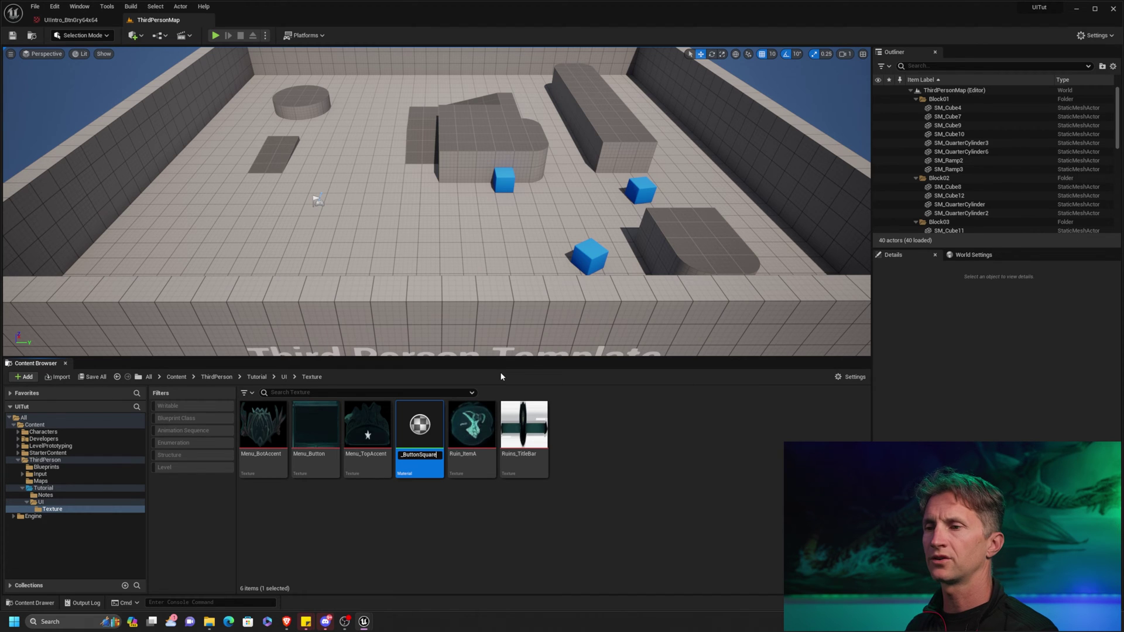
key(Return)
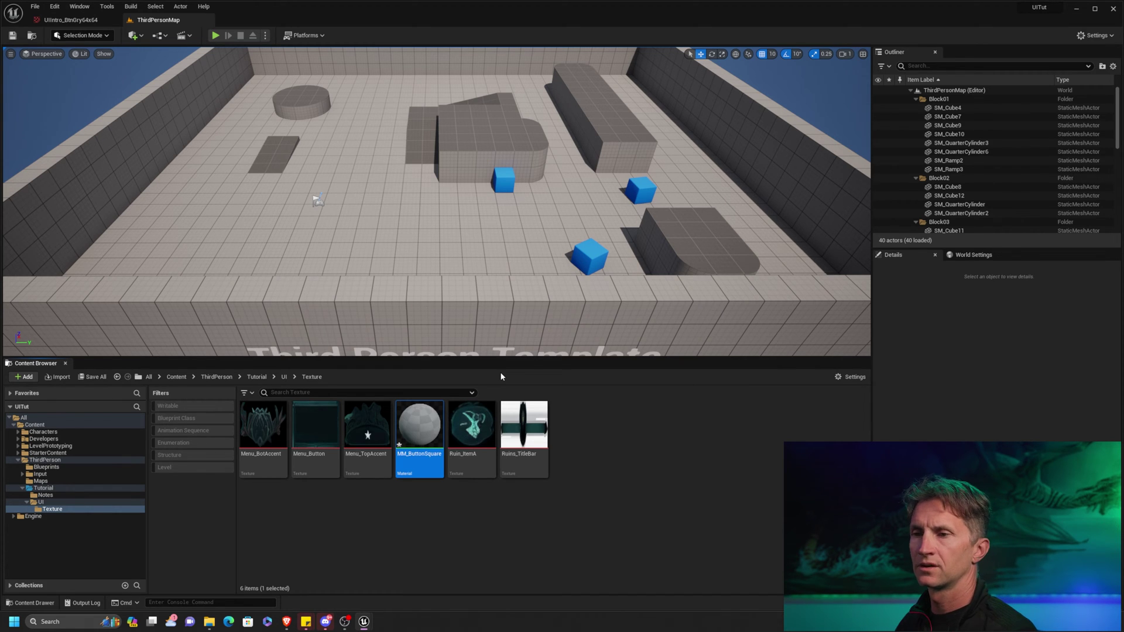
Open the MM_ButtonSquare material and move its result node slightly upward in the graph
double_click(418, 425)
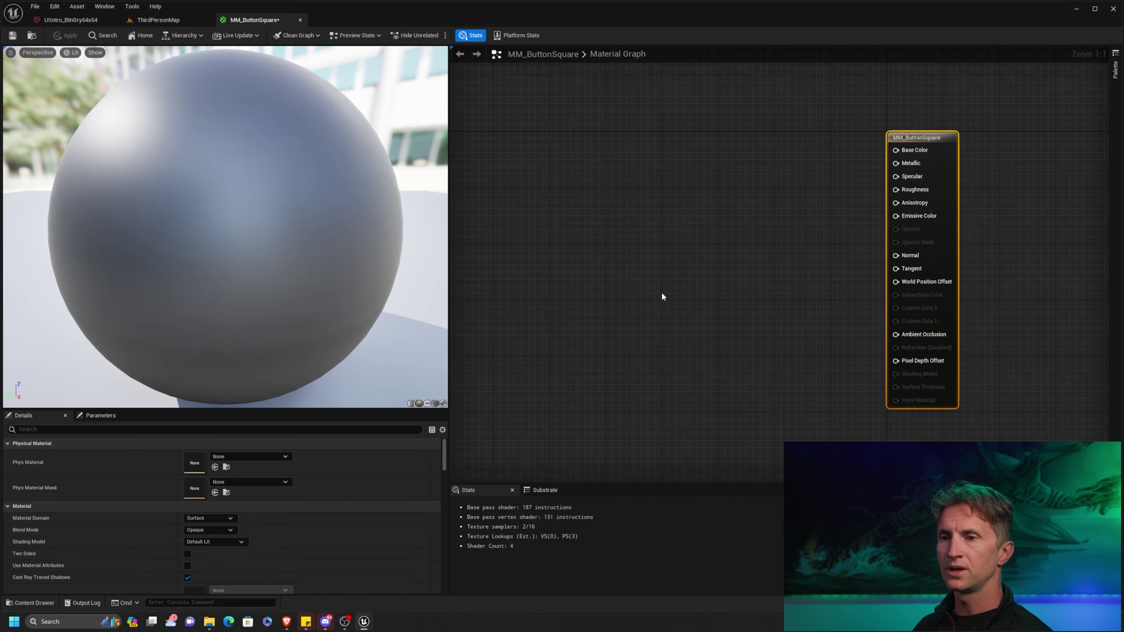
click(719, 203)
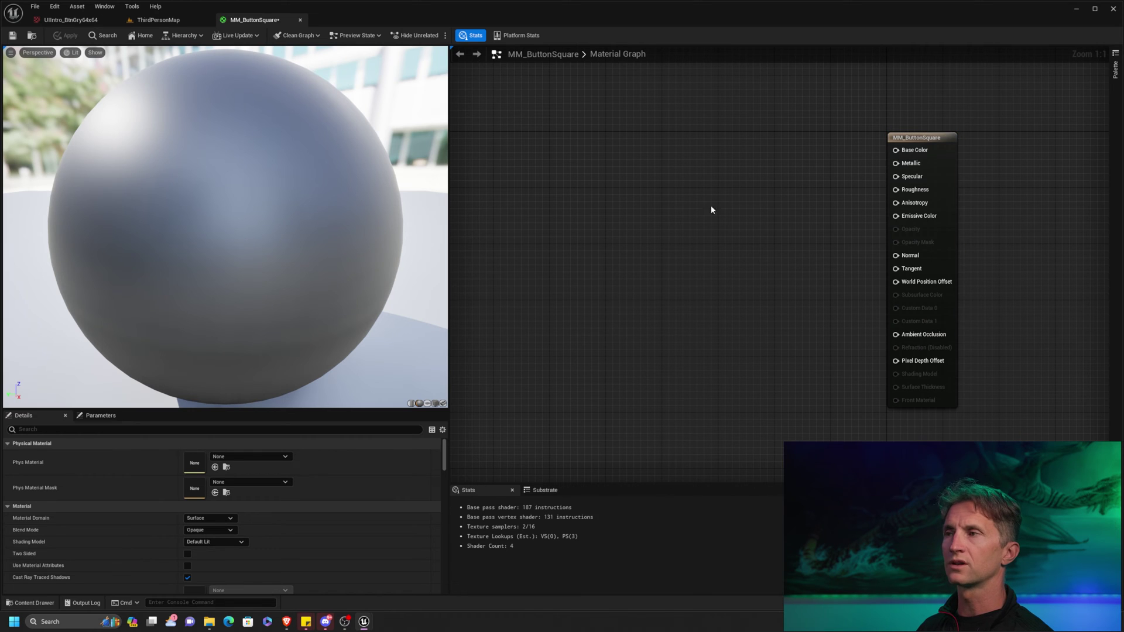
drag(756, 109, 1000, 209)
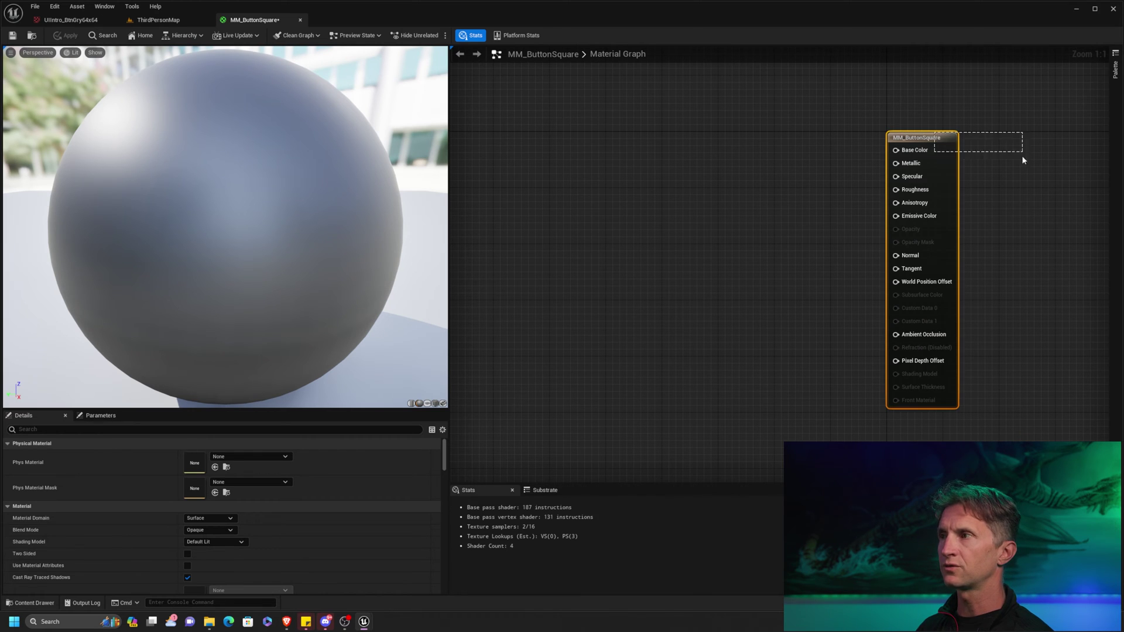
drag(1022, 157, 903, 180)
mouse_move(948, 139)
mouse_down()
mouse_move(982, 123)
mouse_move(948, 125)
mouse_up()
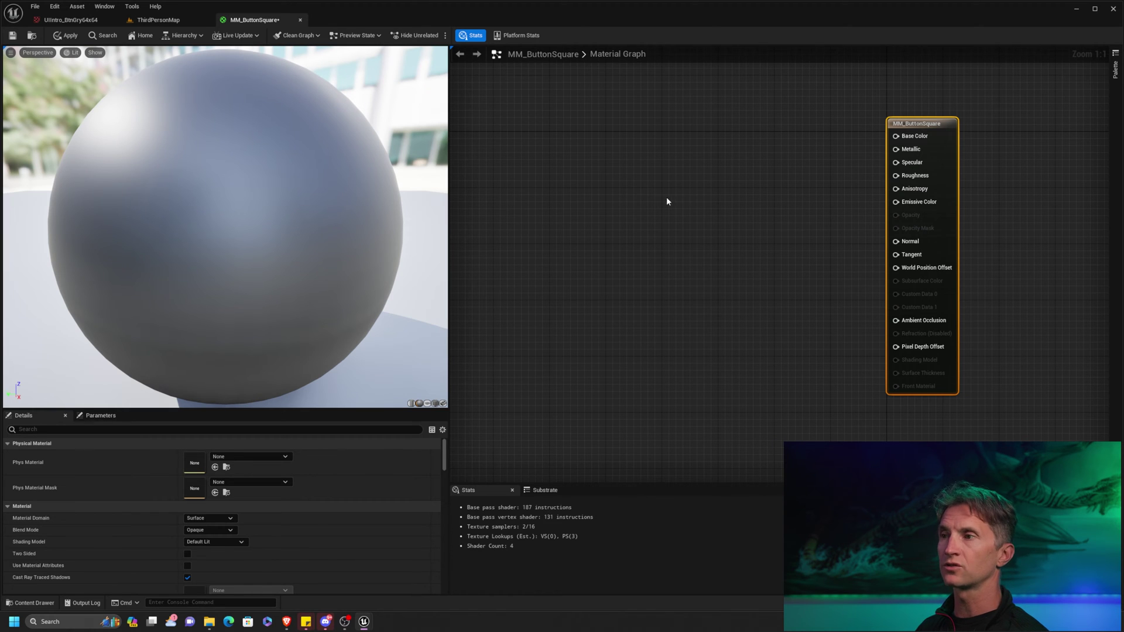
Add a scalar parameter to the material graph and connect it to Base Color
key(s)
click(700, 174)
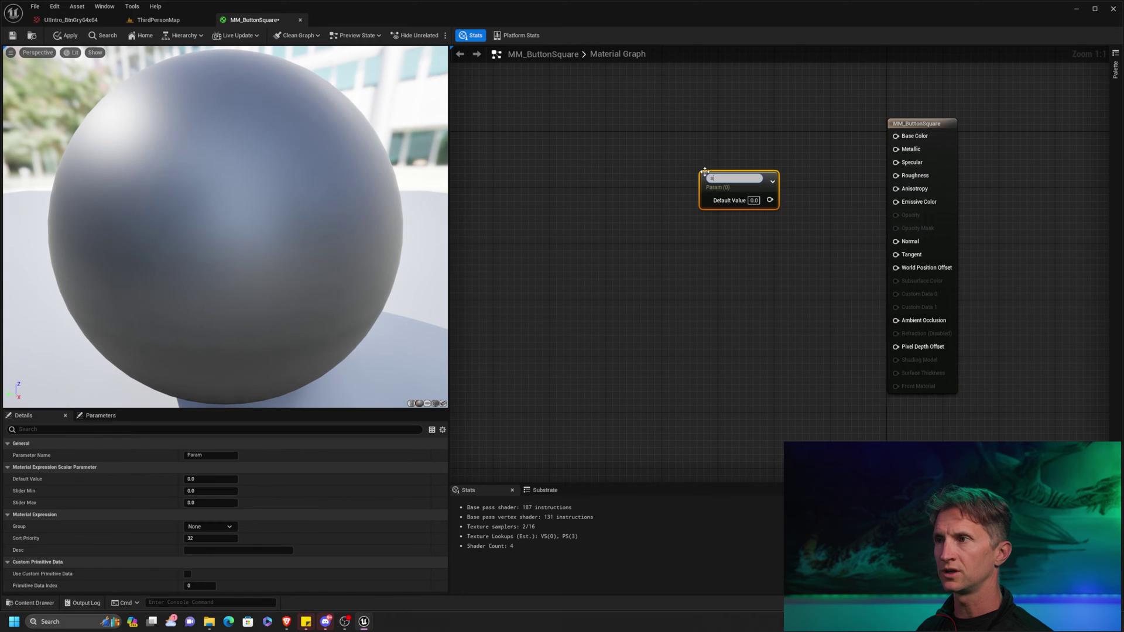
click(780, 176)
drag(756, 181, 896, 136)
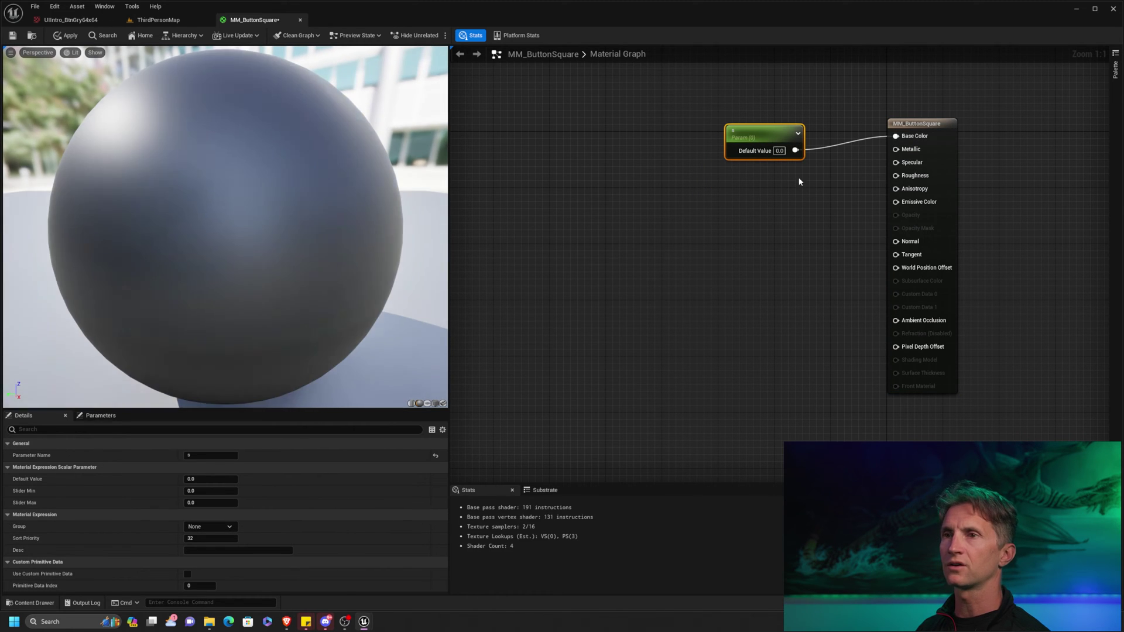
scroll(328, 226, down, 8)
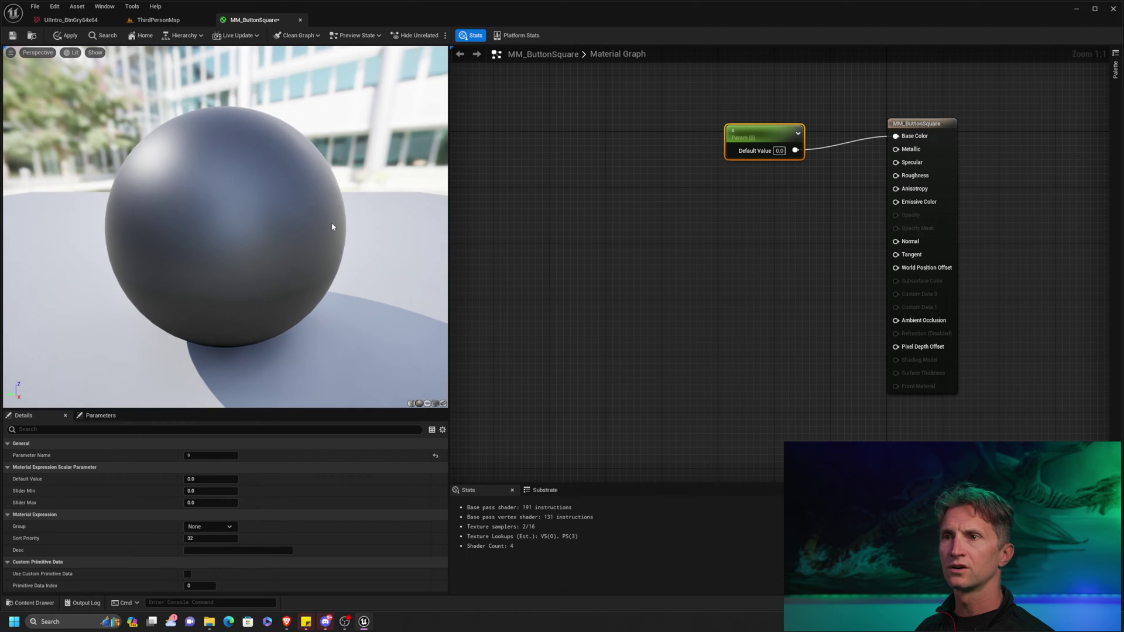
drag(249, 308, 311, 271)
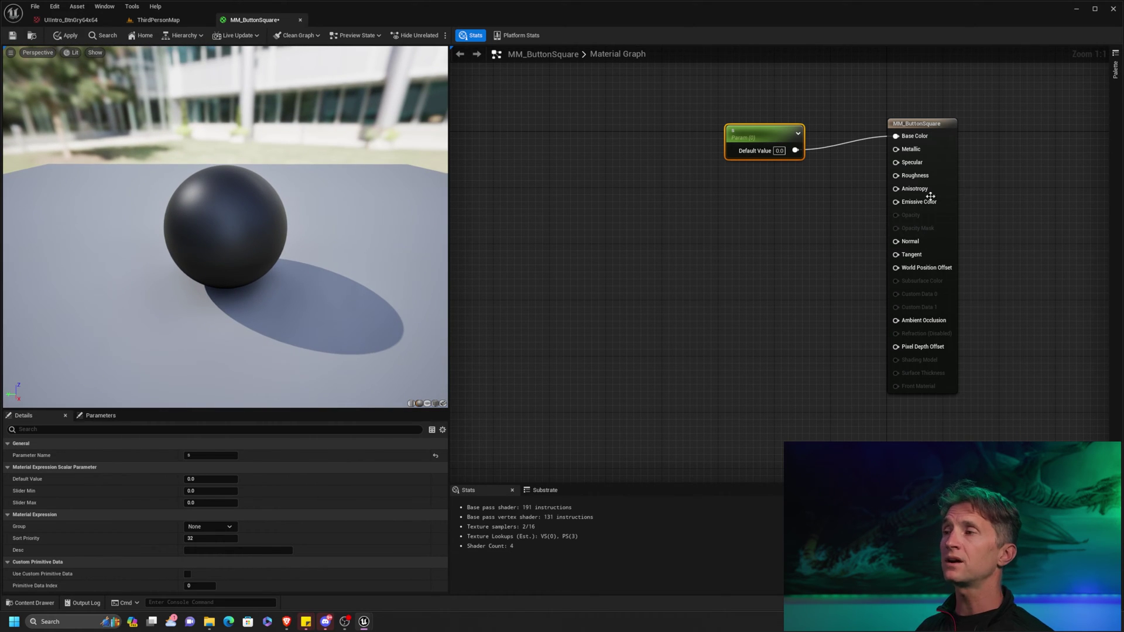
Connect the scalar parameter to the Metallic and Specular inputs as well
drag(801, 157, 896, 149)
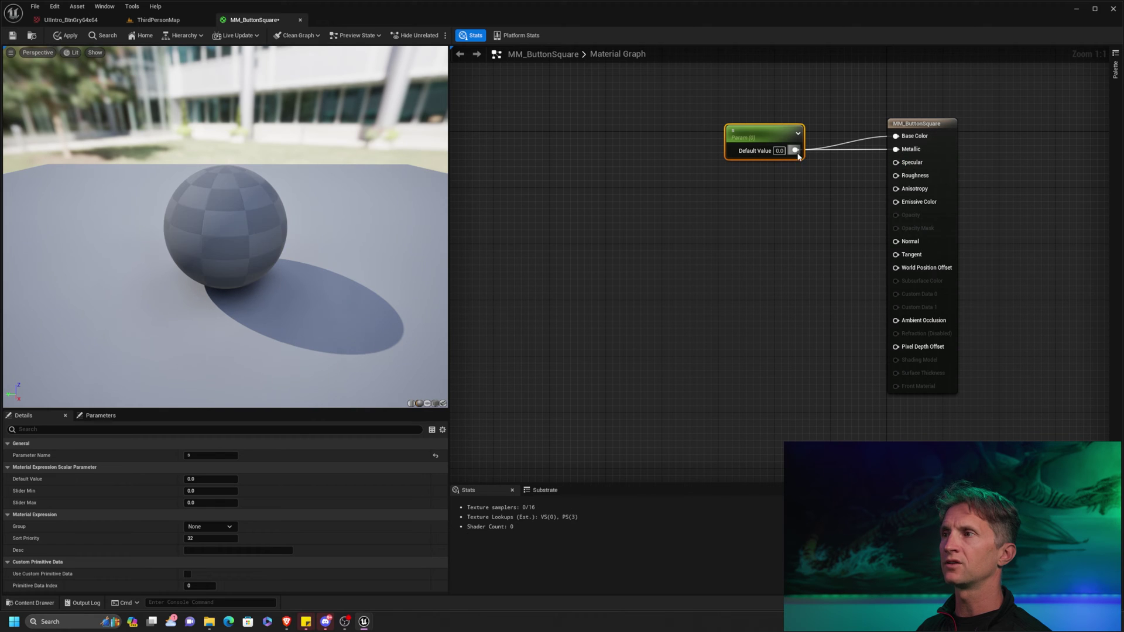
drag(796, 150, 897, 163)
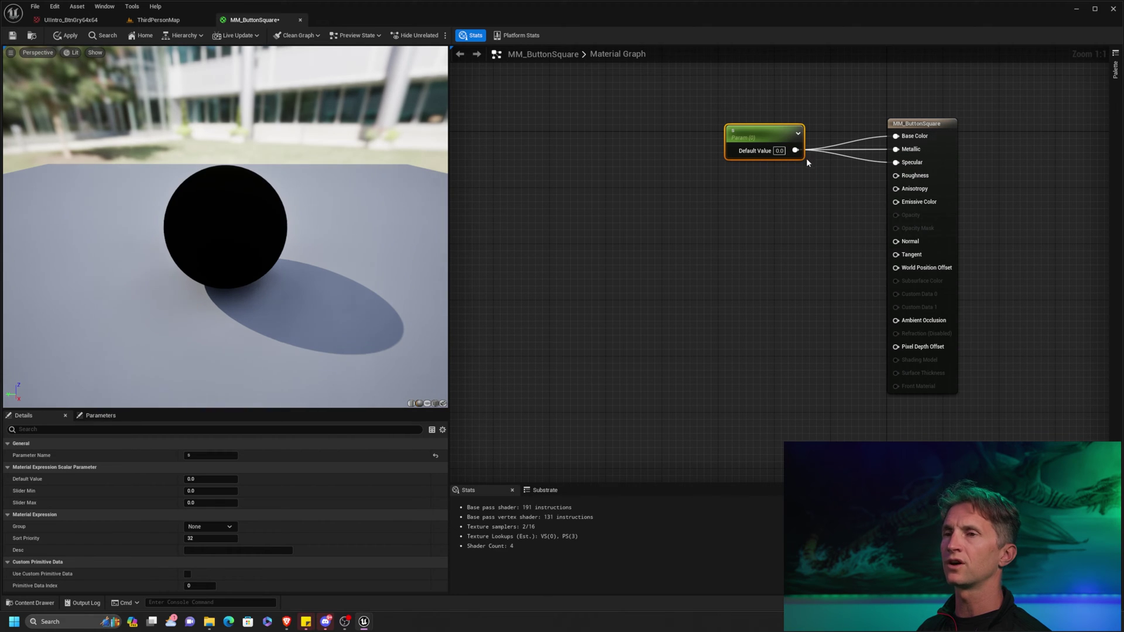
scroll(339, 191, up, 5)
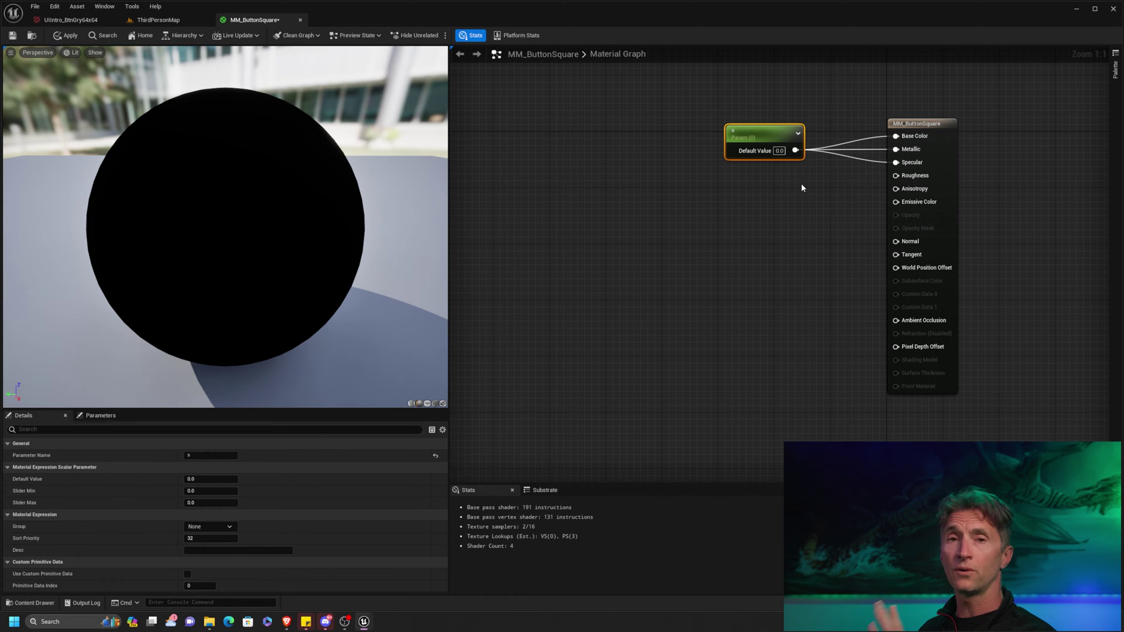
Delete the scalar parameter node from the material graph
drag(769, 143, 578, 152)
click(917, 124)
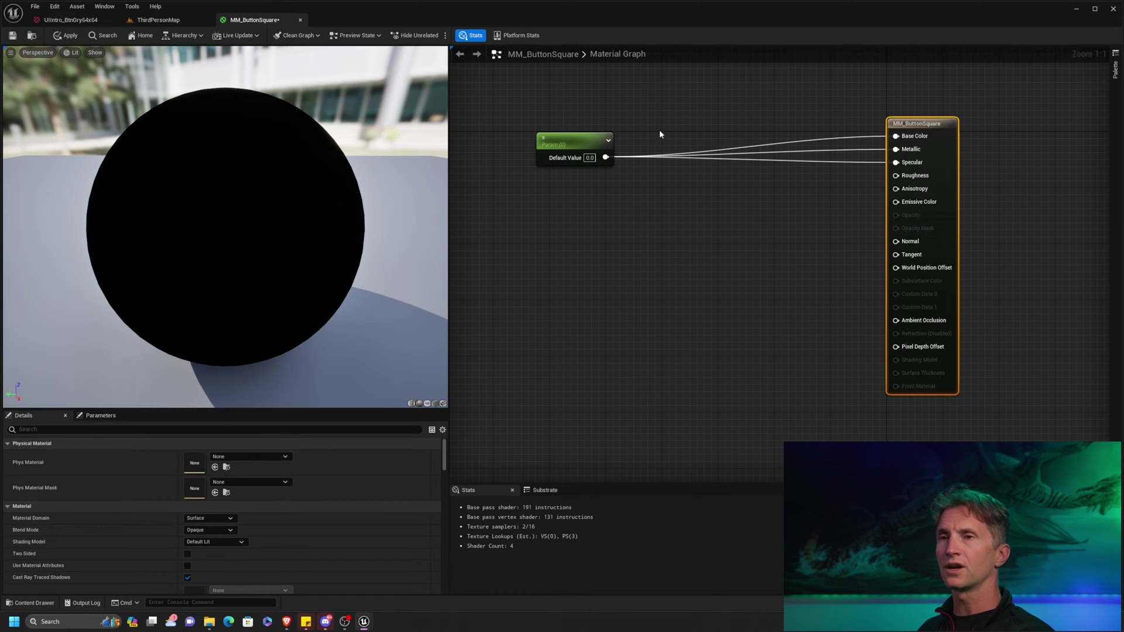
drag(651, 135, 520, 171)
key(Delete)
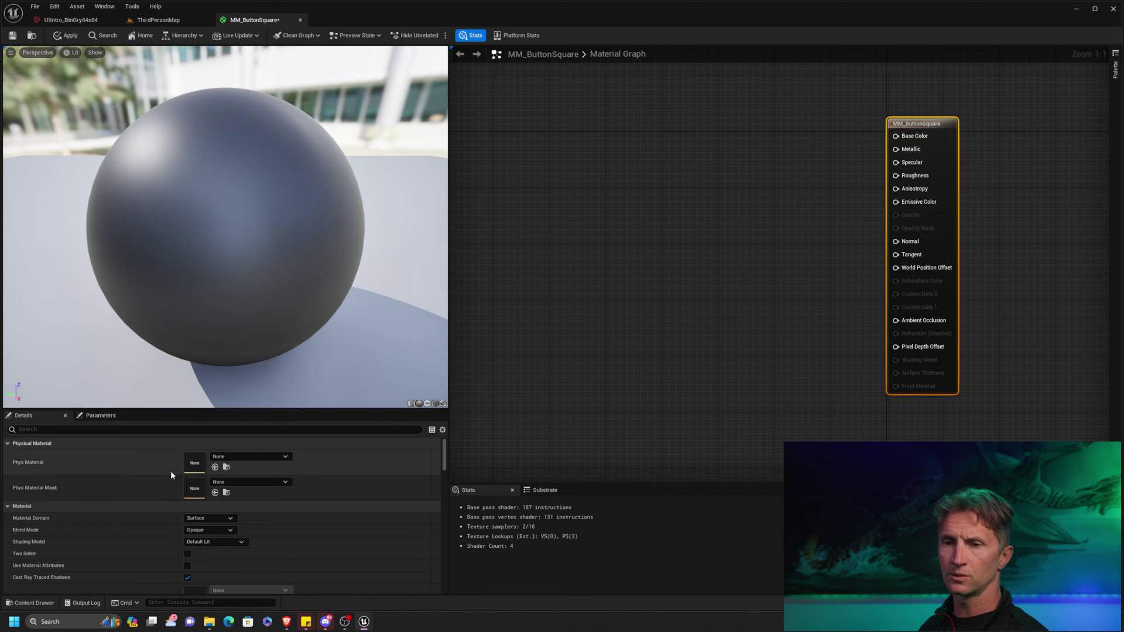
Set the Material Domain to User Interface and reposition the result node in the graph
click(232, 518)
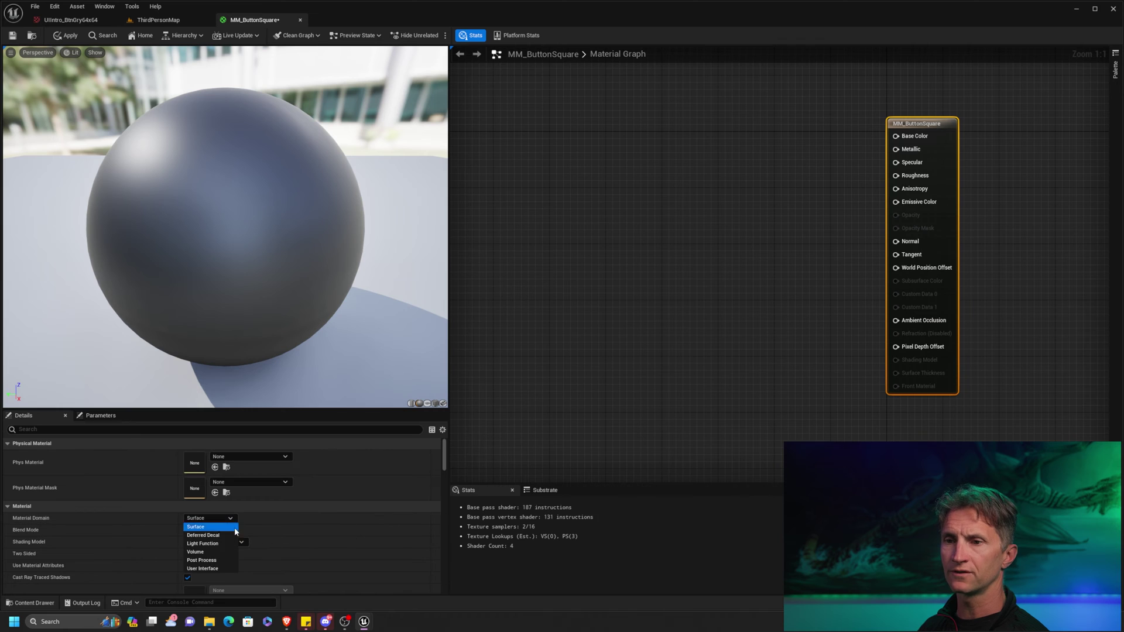
click(219, 568)
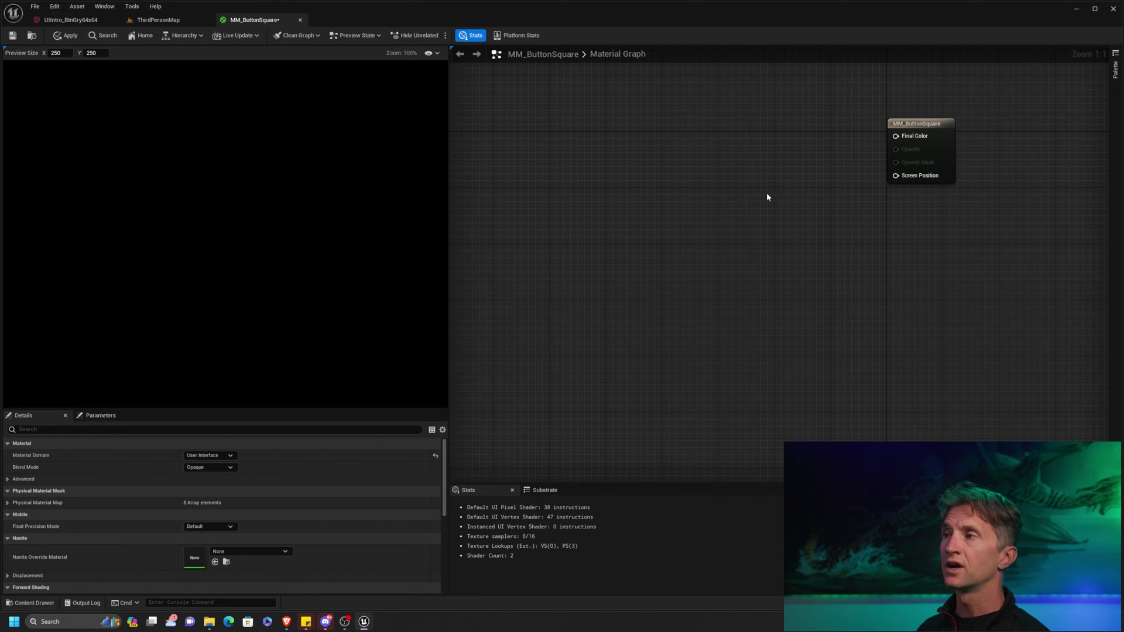
drag(920, 124, 892, 151)
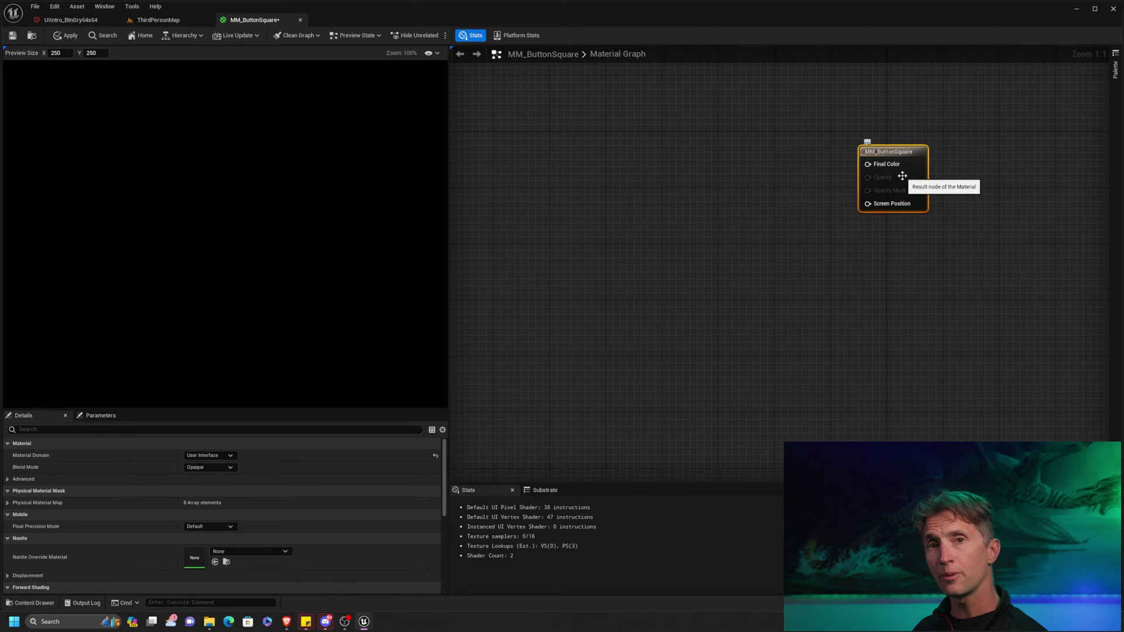
drag(894, 153, 915, 154)
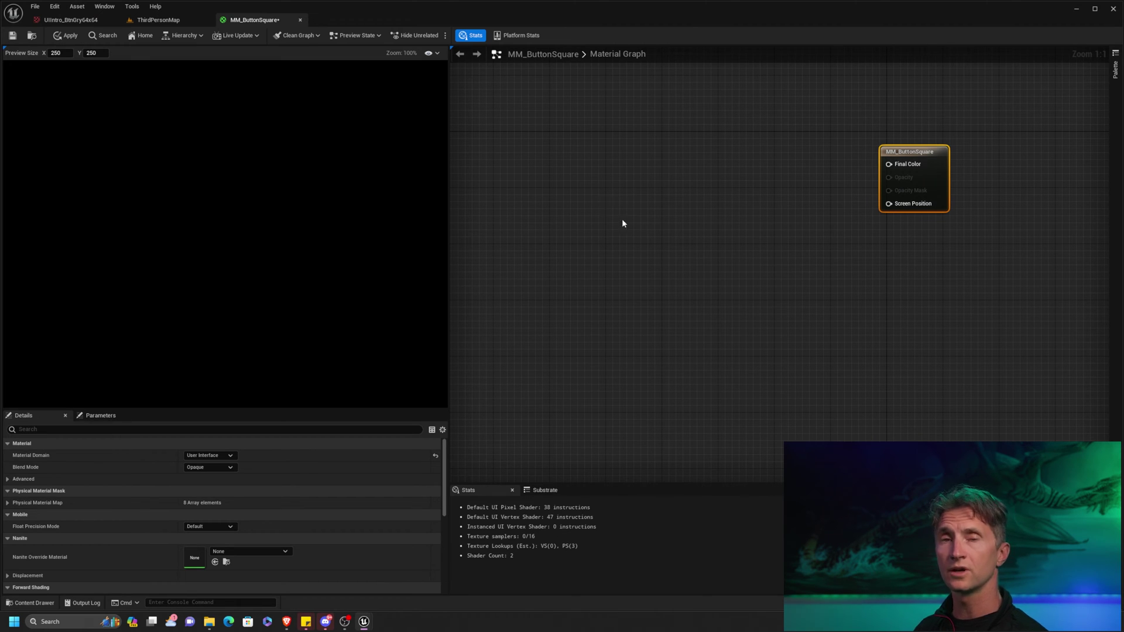
Add a TextureSampleParameter2D node and connect its RGBA output to Final Color
right_click(677, 190)
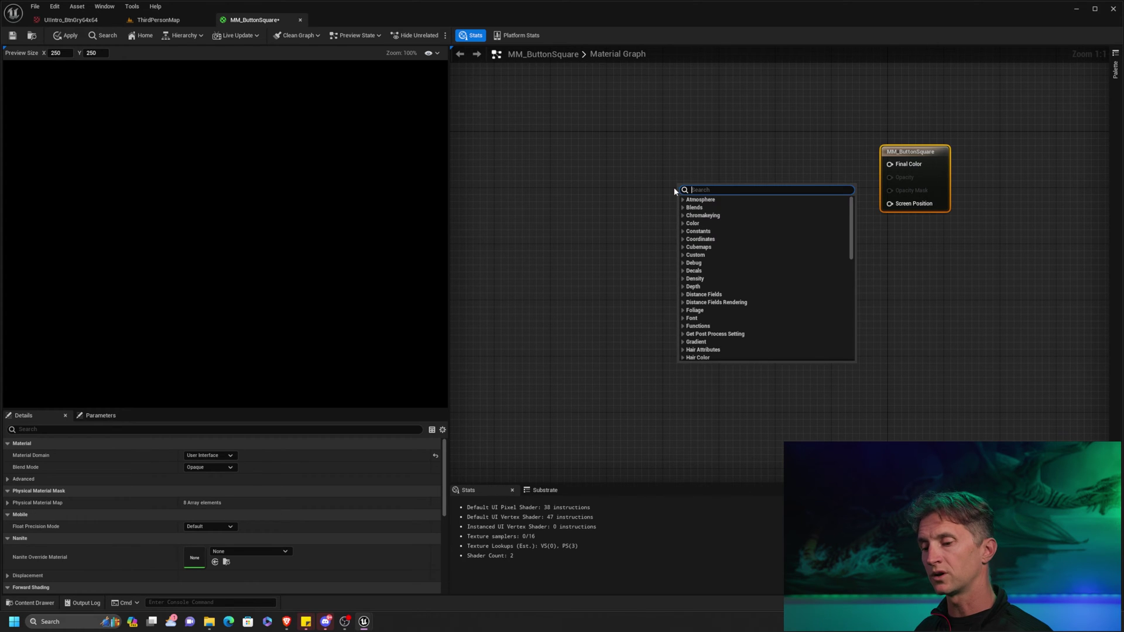
text(texture)
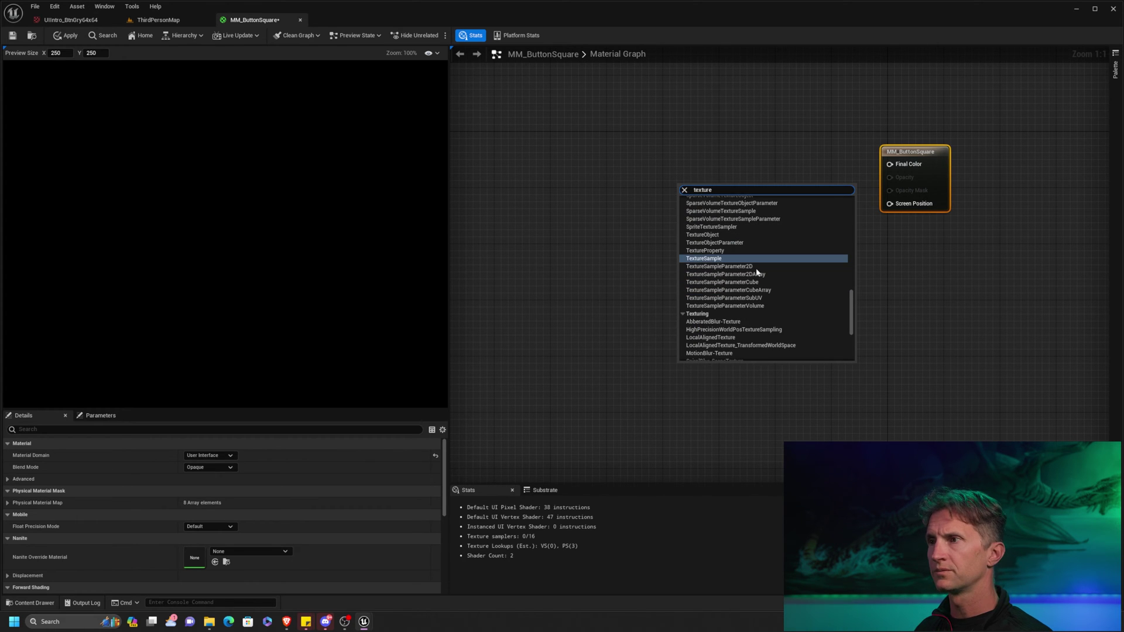
click(758, 267)
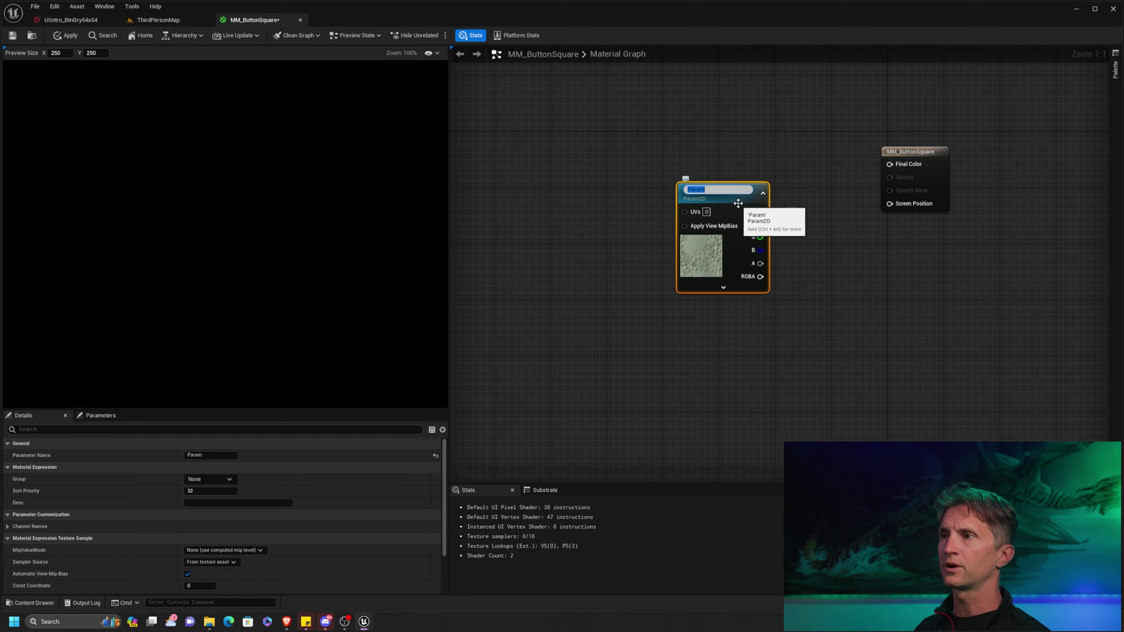
drag(738, 203, 647, 141)
drag(667, 228, 893, 164)
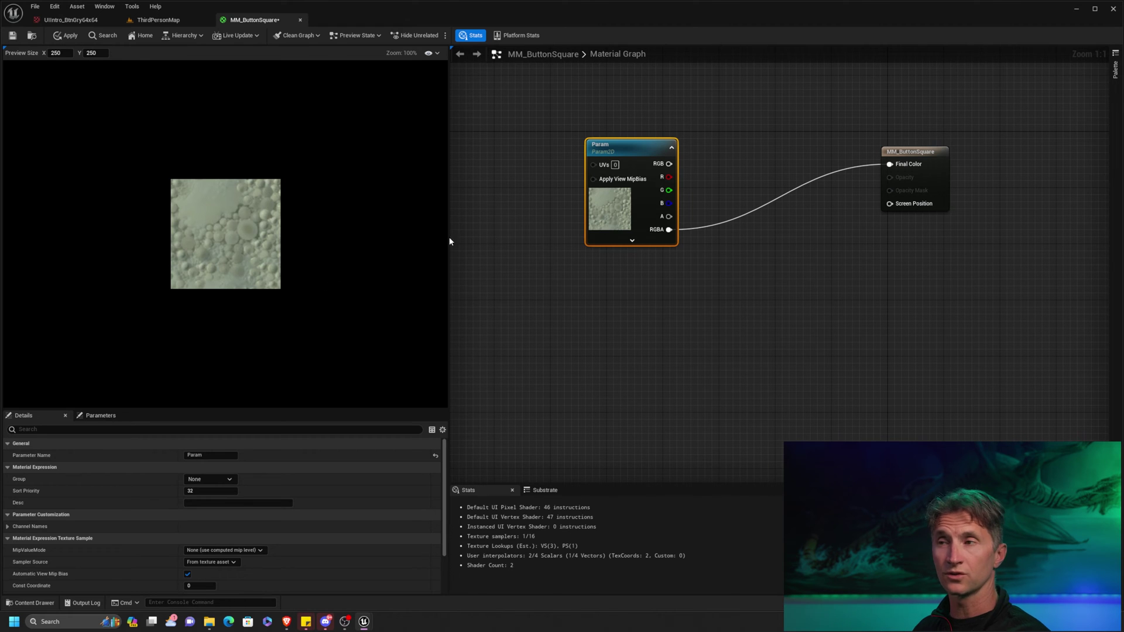
Reposition the texture parameter node and the material result node so the RGBA connection runs nearly straight
drag(639, 151, 669, 116)
click(921, 166)
drag(921, 166, 922, 193)
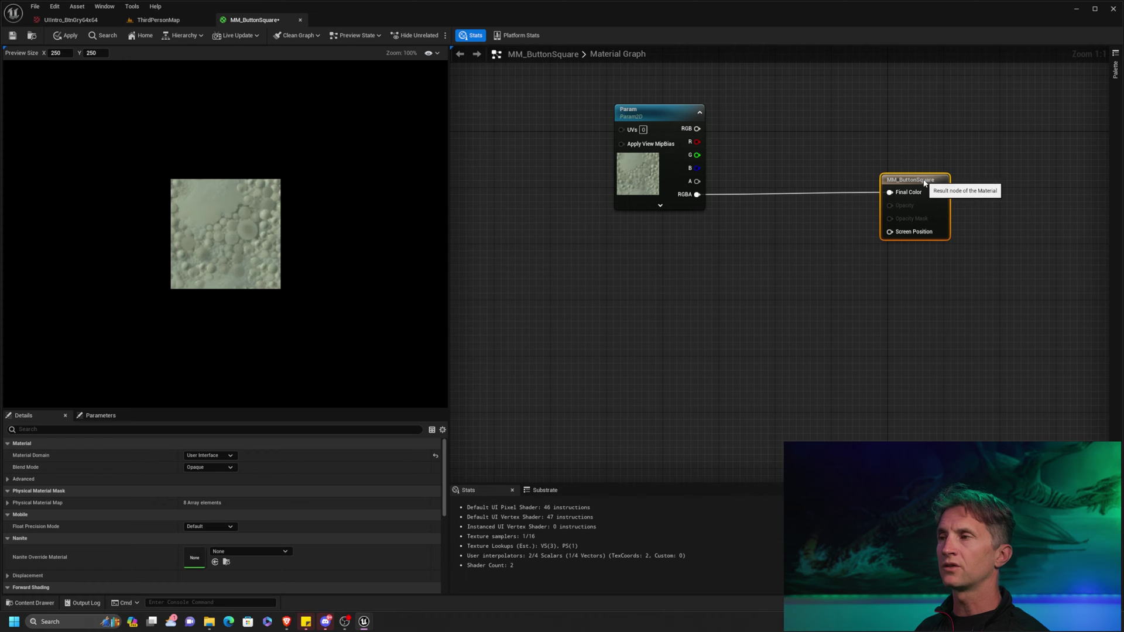
drag(675, 118, 702, 118)
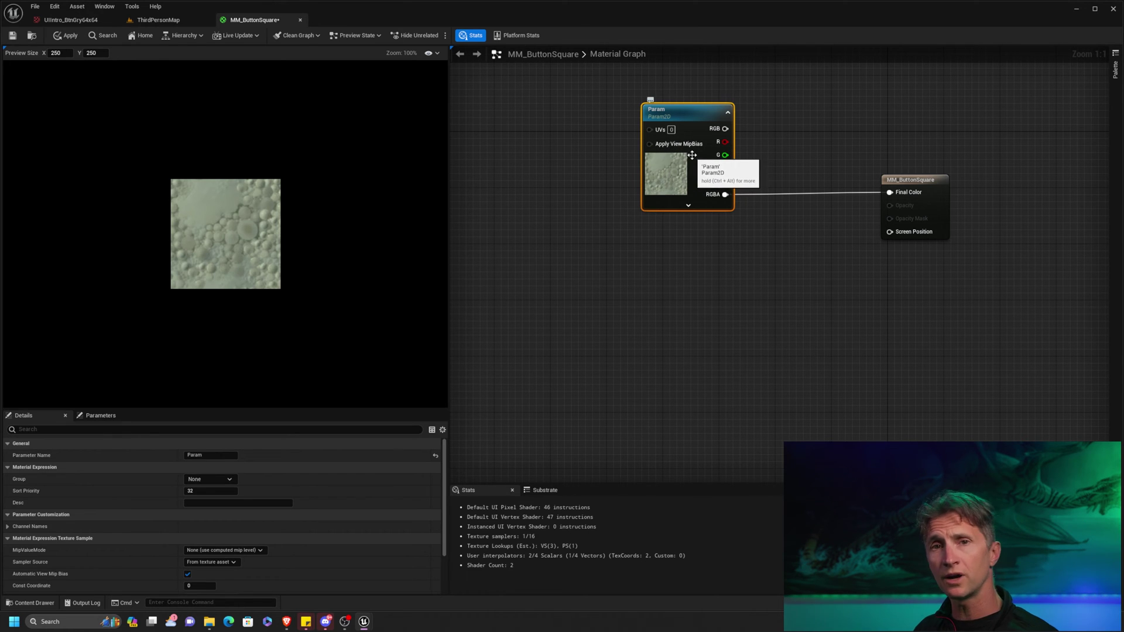
drag(695, 160, 673, 159)
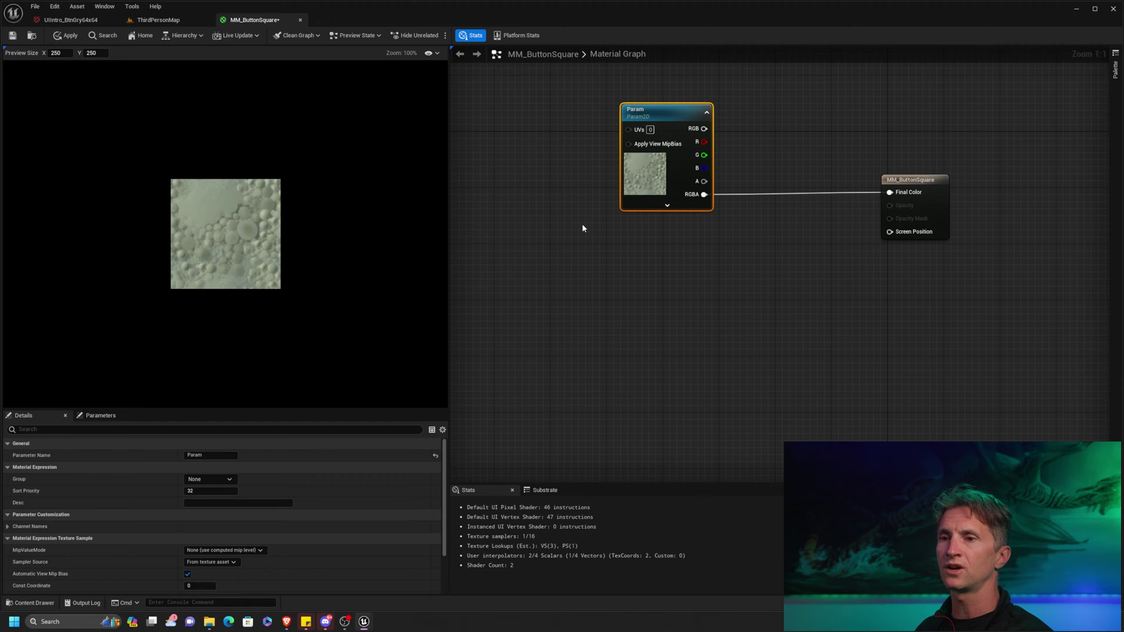
Assign the UIIntro_BtnGry64x64 texture to the texture parameter node
scroll(316, 492, down, 3)
click(272, 553)
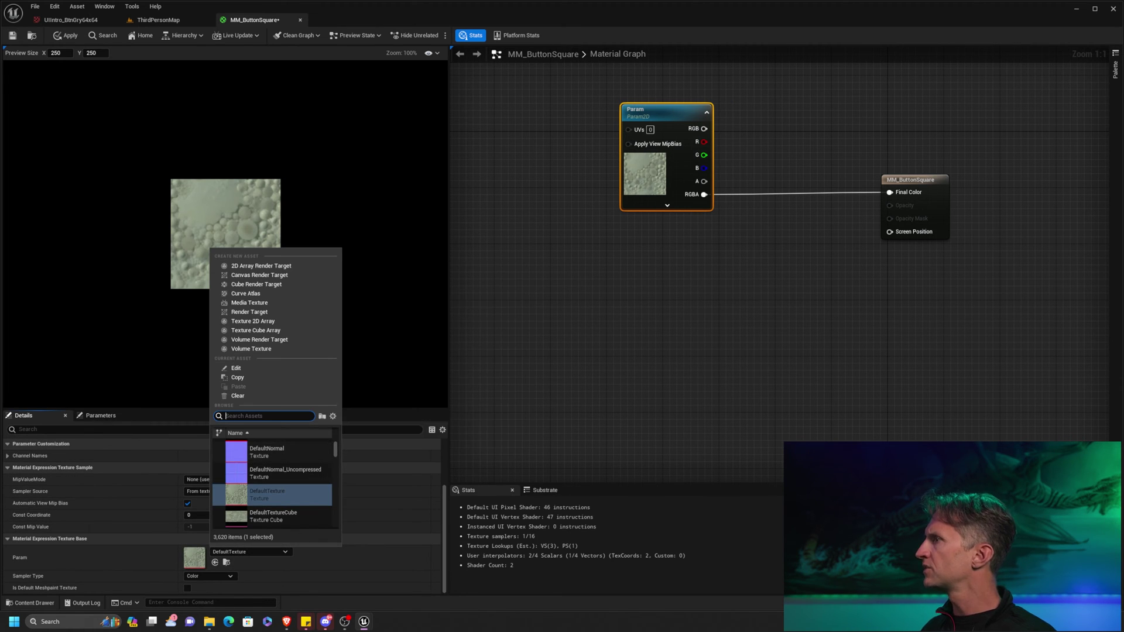
key(Escape)
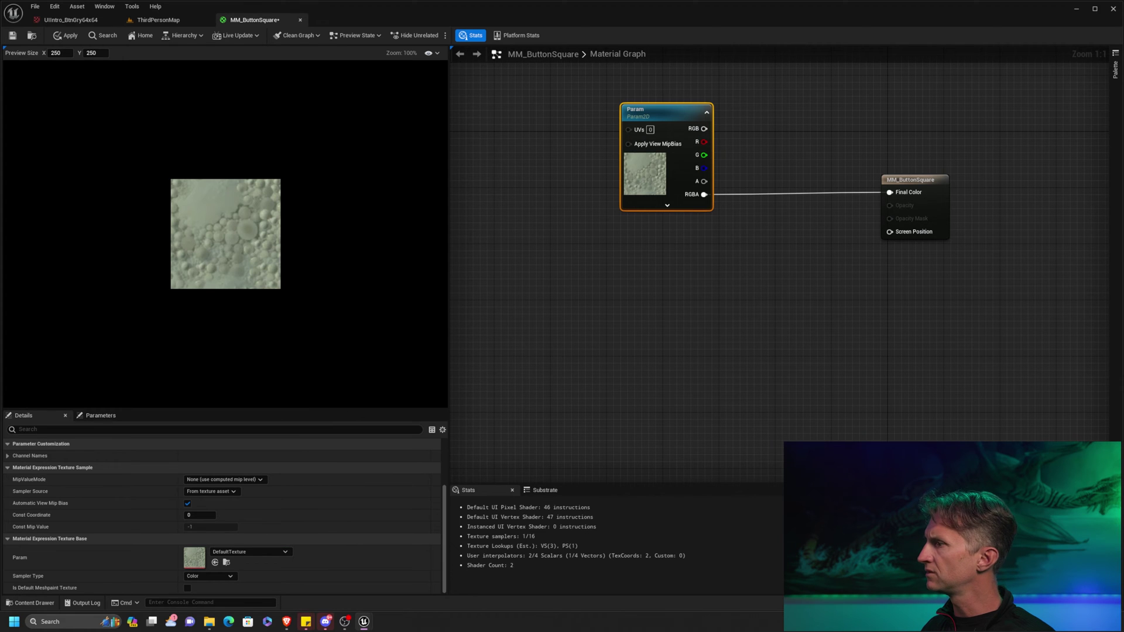
click(249, 553)
text(ui)
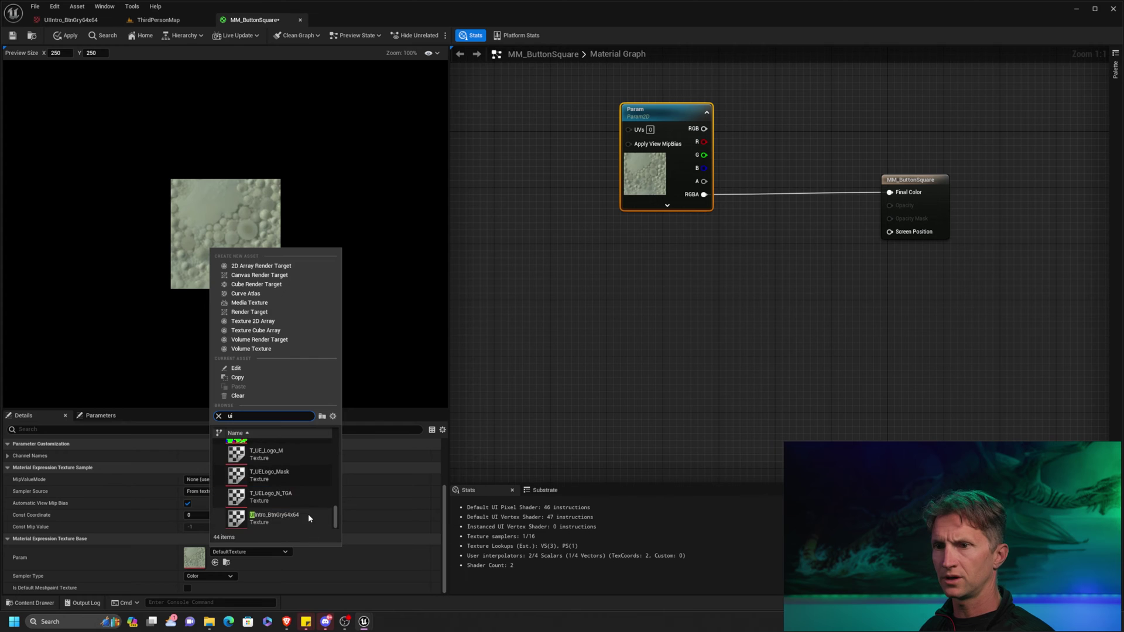
click(297, 513)
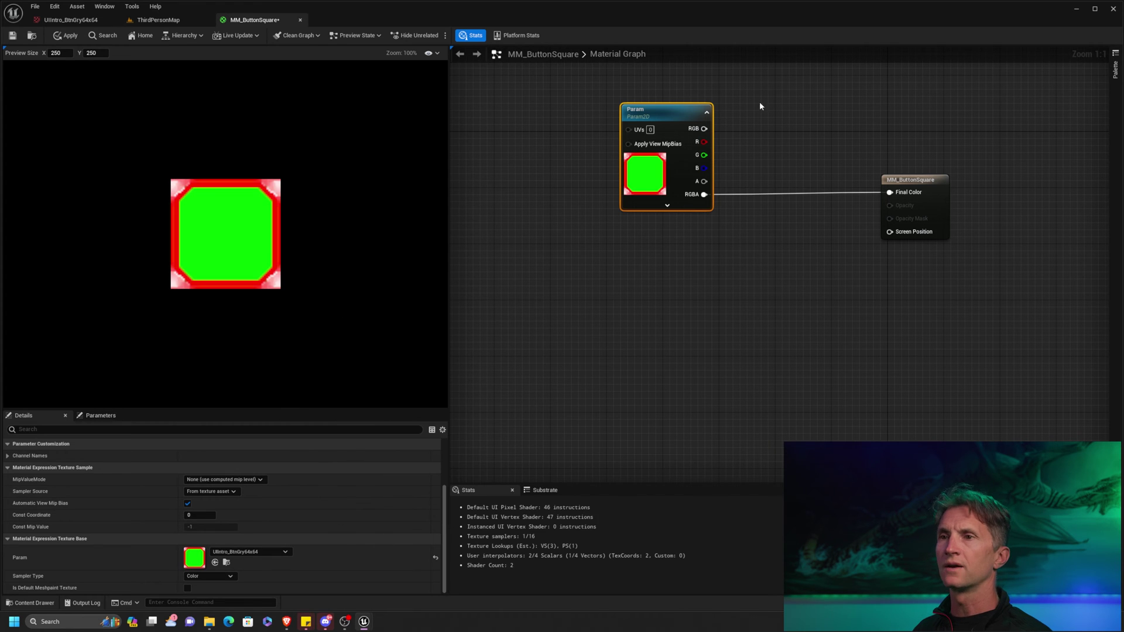
Shift the texture parameter node and the result node slightly to tidy the material graph
drag(685, 146, 679, 146)
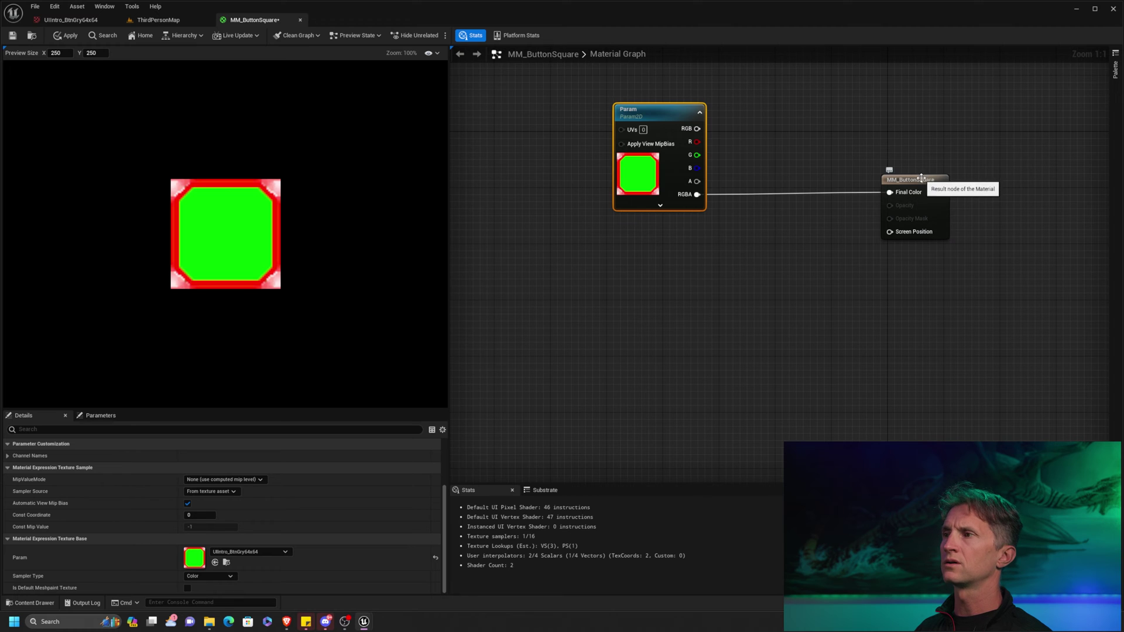
drag(929, 185, 936, 192)
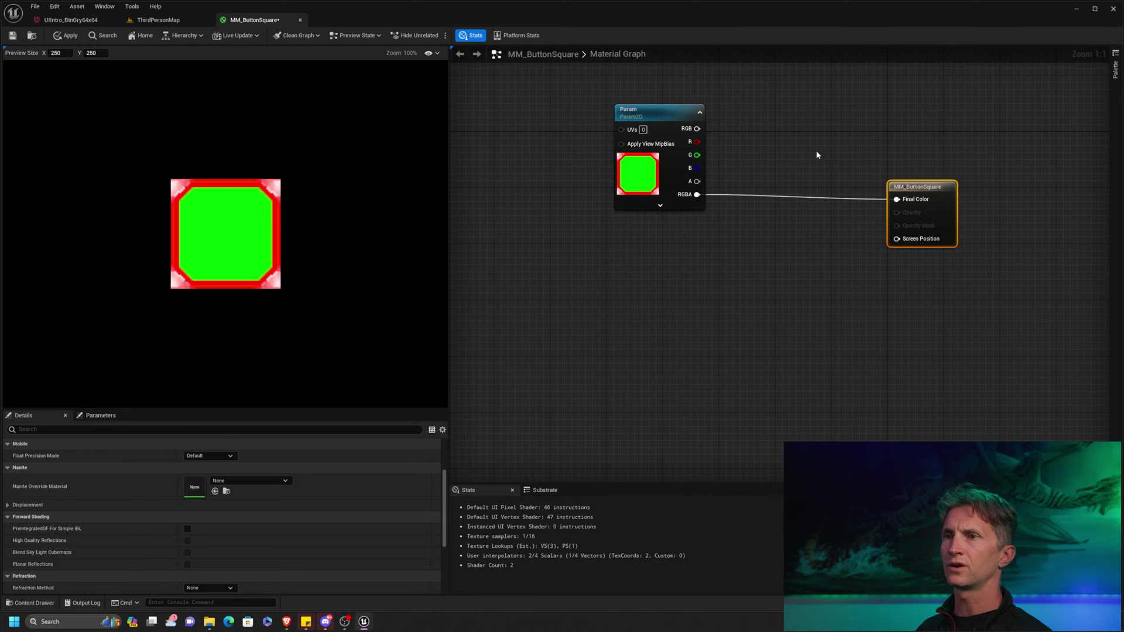
drag(687, 116, 694, 123)
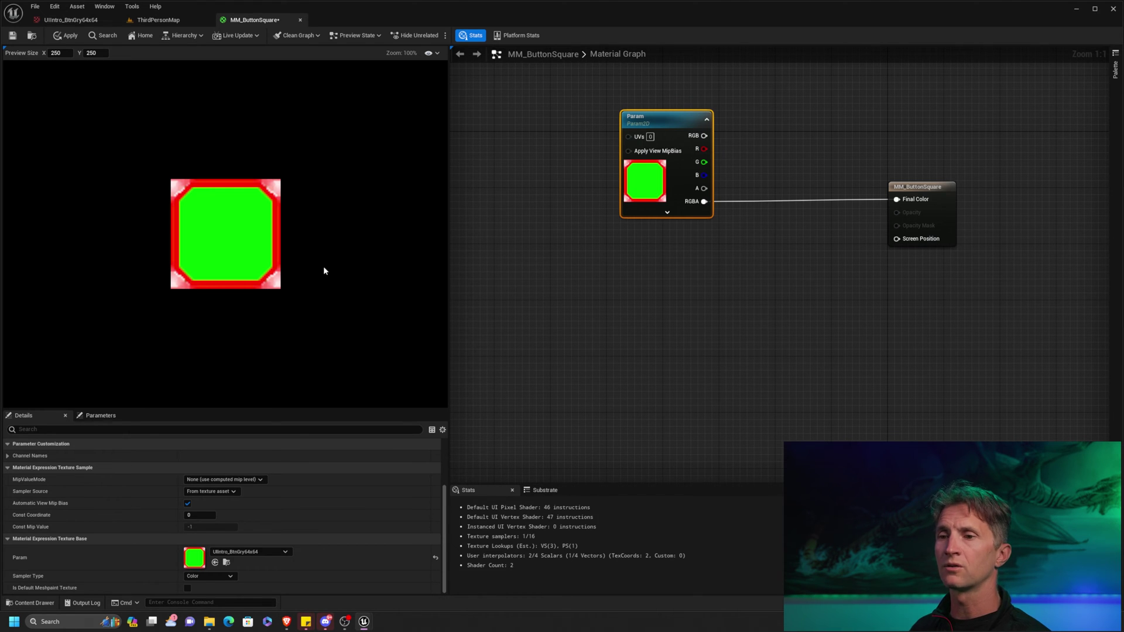
scroll(349, 498, up, 3)
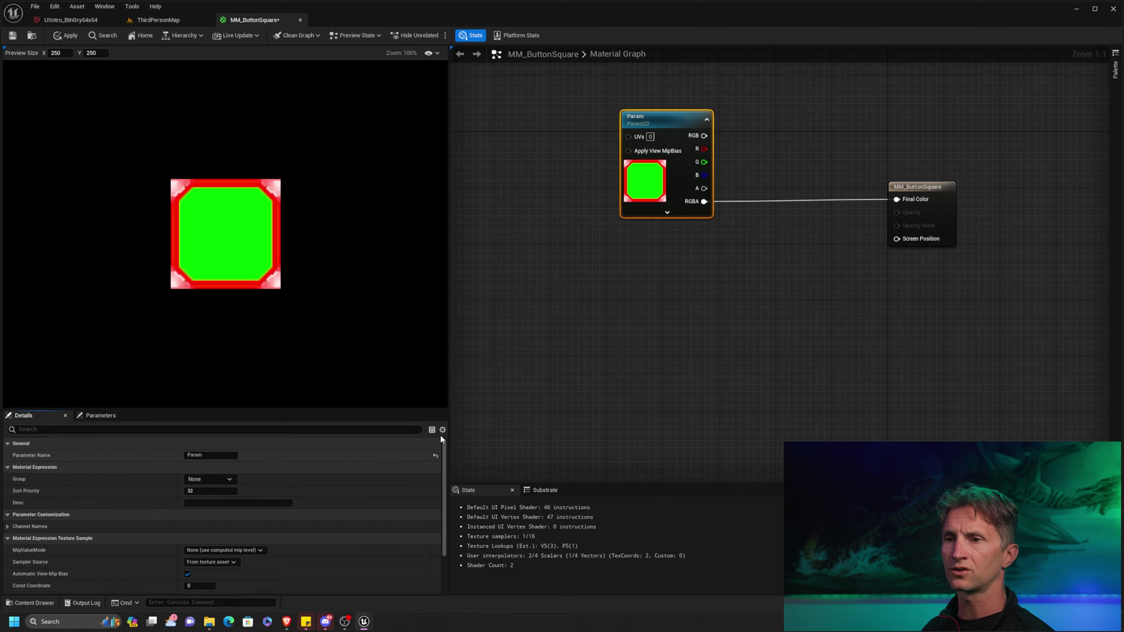
Set the material's Blend Mode to Masked, nudge both nodes into line, and apply the material changes
click(911, 199)
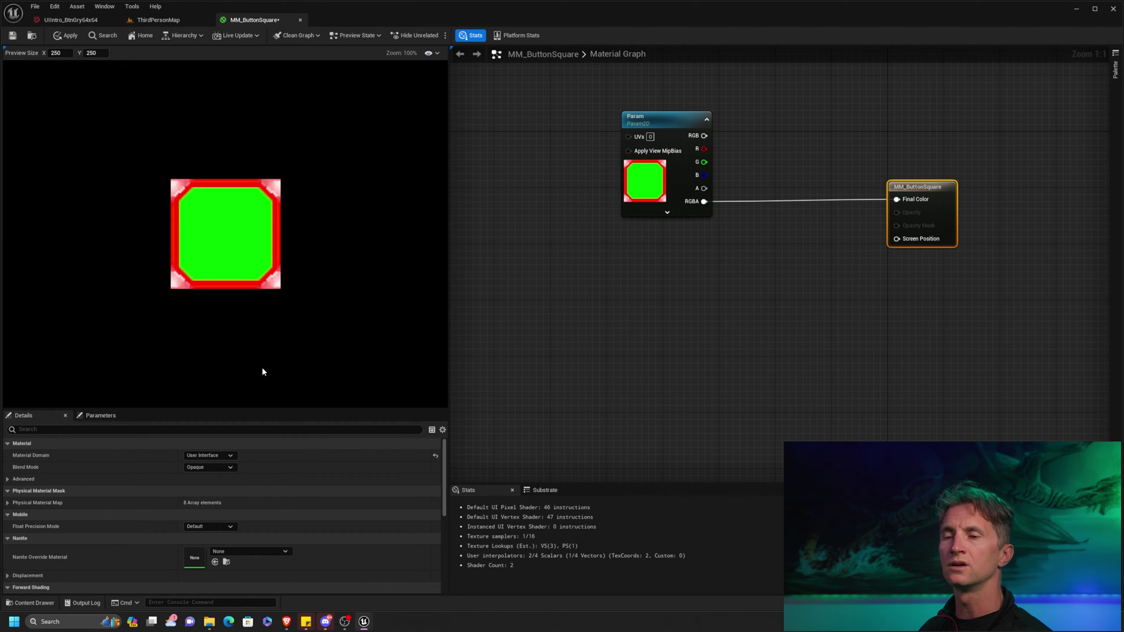
click(230, 468)
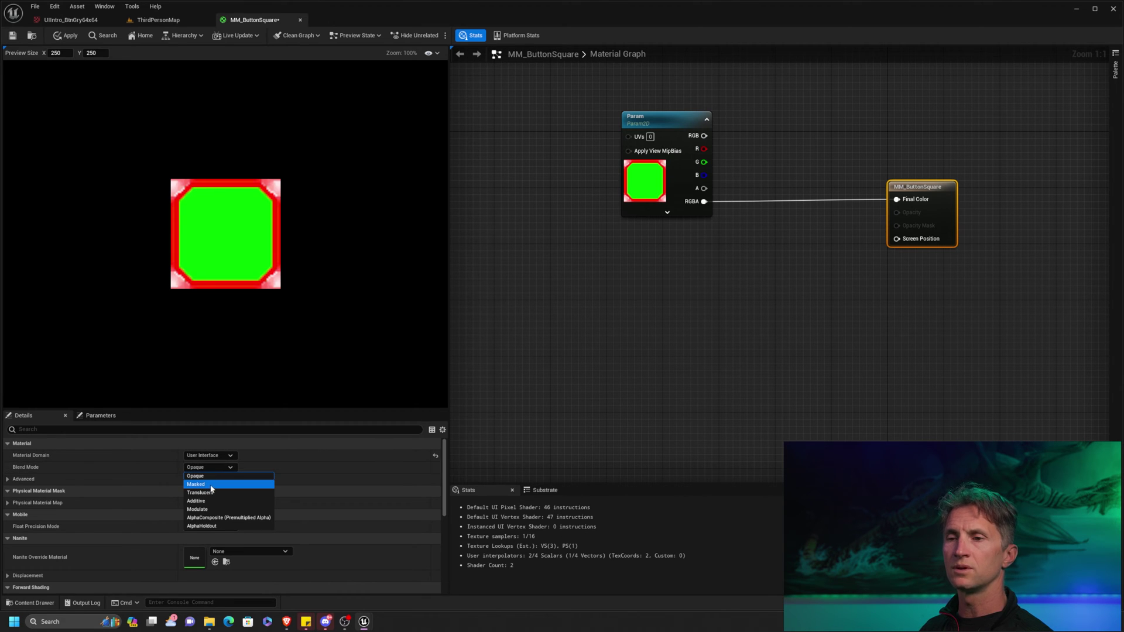
click(210, 485)
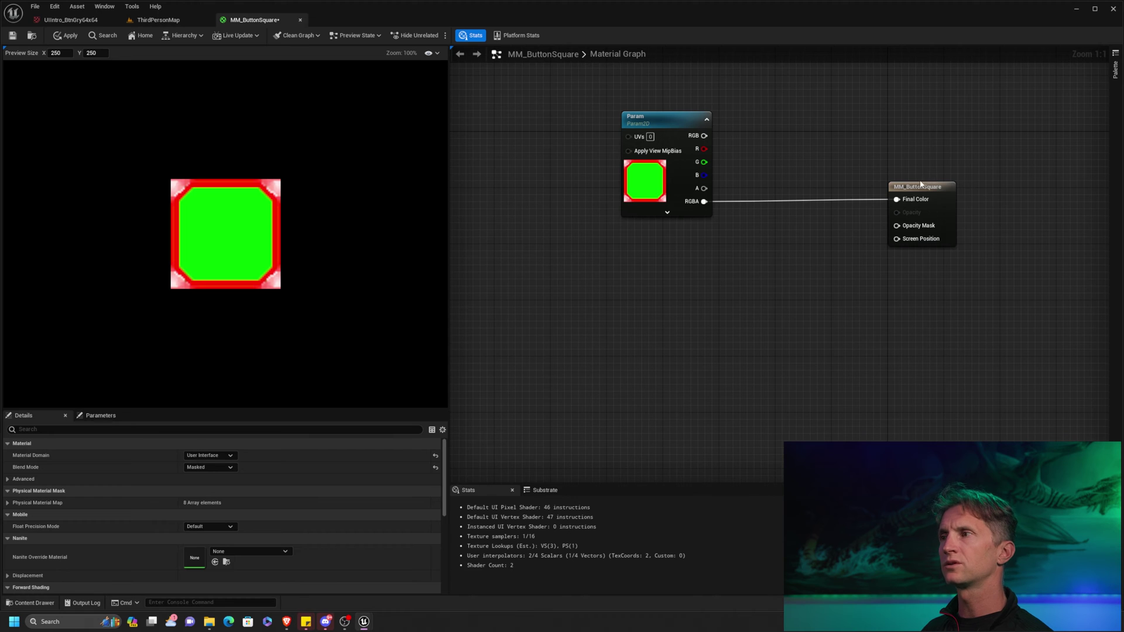
drag(921, 184, 935, 191)
drag(668, 116, 668, 123)
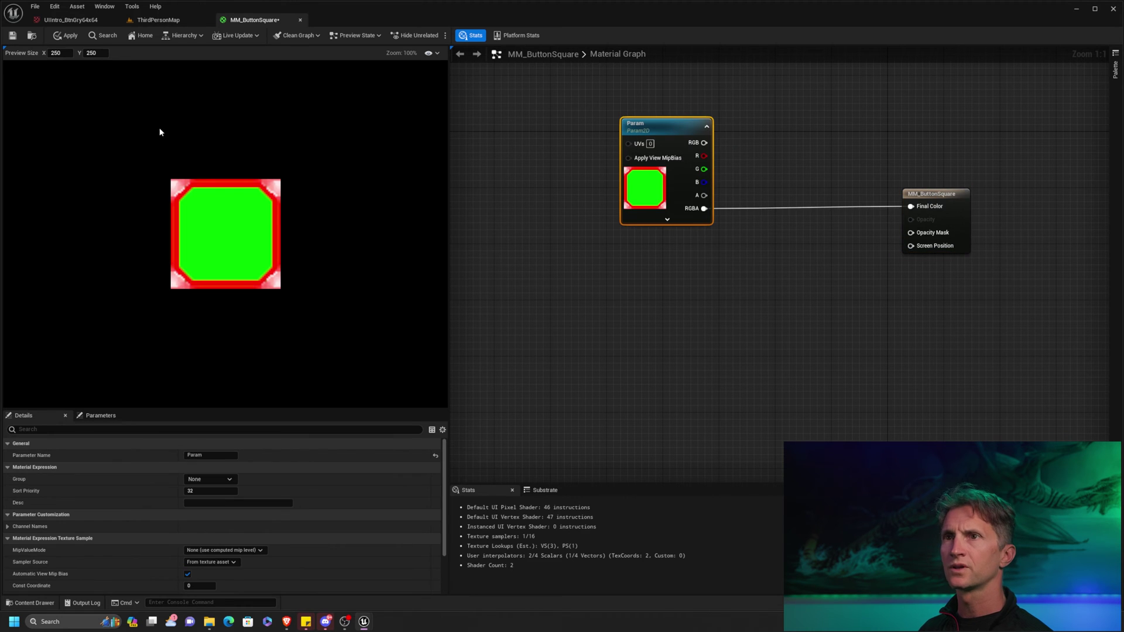
click(66, 35)
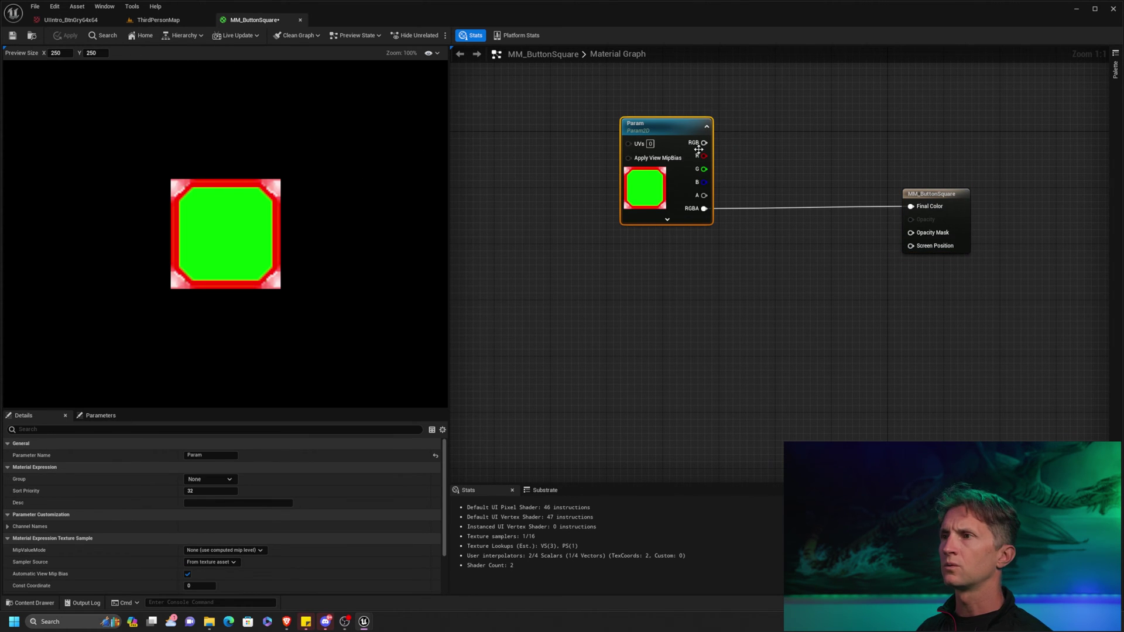
Add a Multiply node combining the texture's RGB and alpha outputs, and feed its result into Final Color
drag(690, 136, 626, 157)
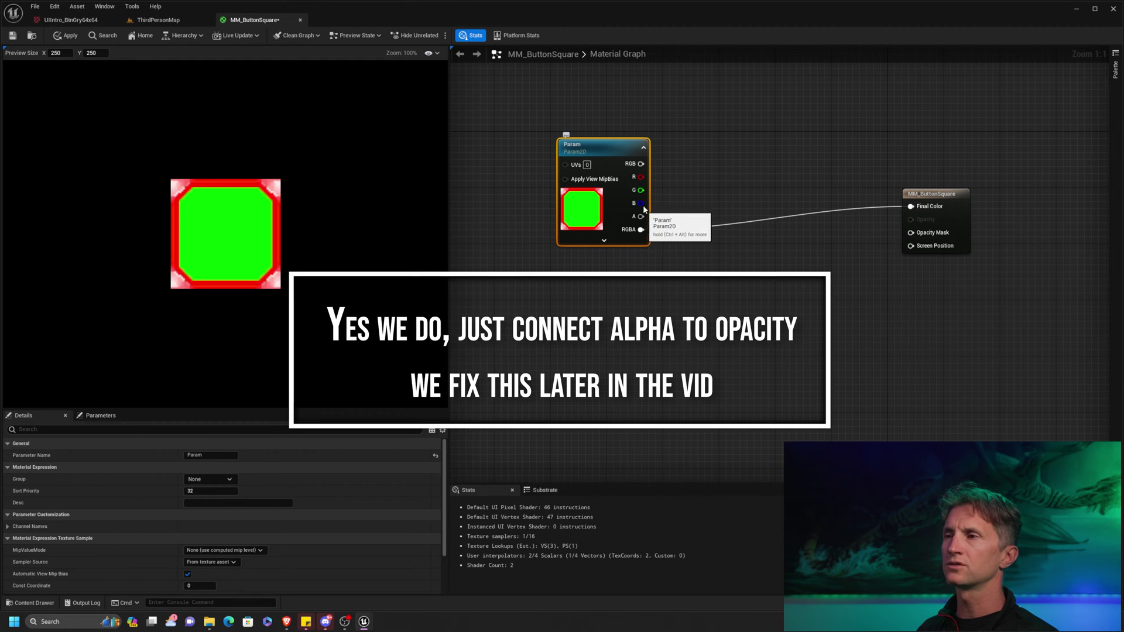
drag(642, 167, 742, 160)
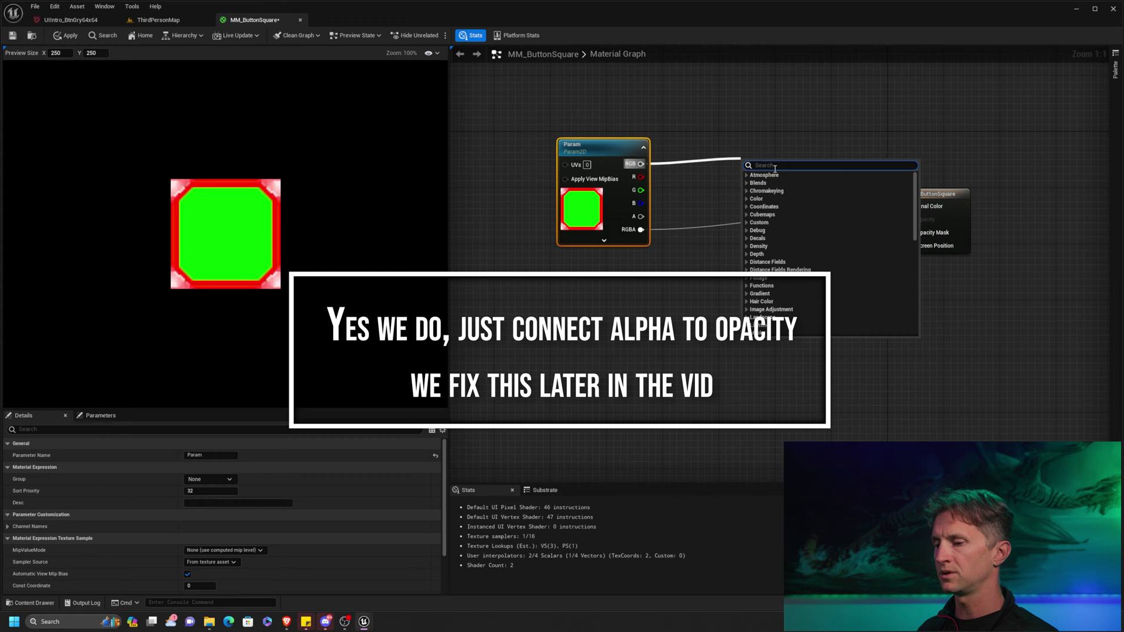
text(multiply)
click(781, 181)
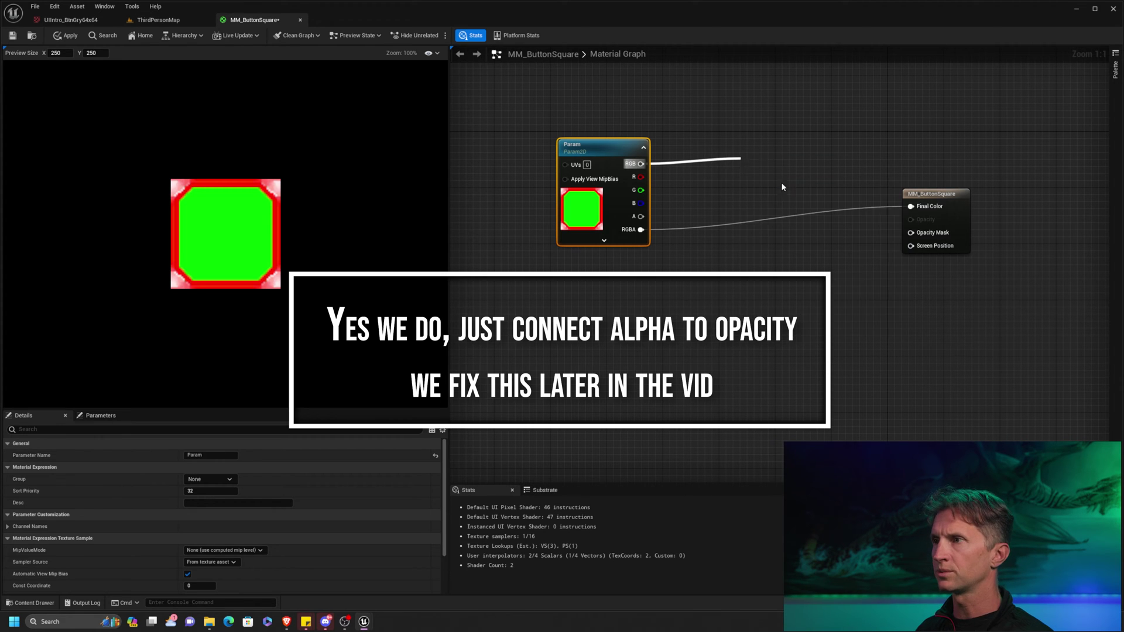
drag(641, 216, 743, 190)
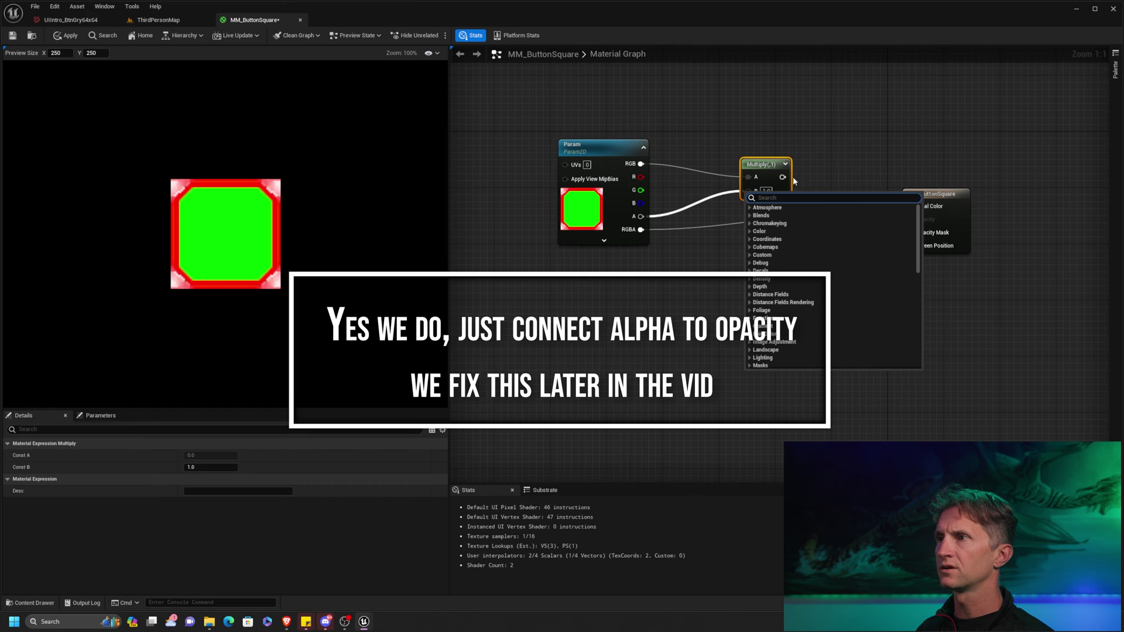
click(671, 216)
drag(641, 217, 910, 206)
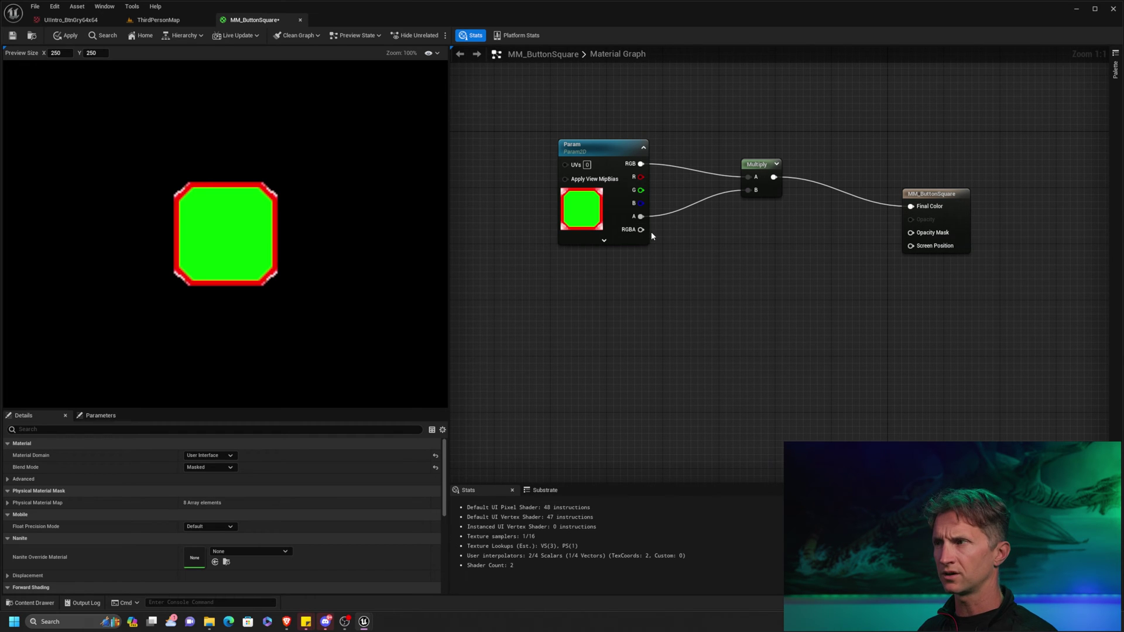
Align the Multiply node and the result node with the texture's RGB output, spacing the Multiply node closer to the result node
drag(759, 183, 758, 170)
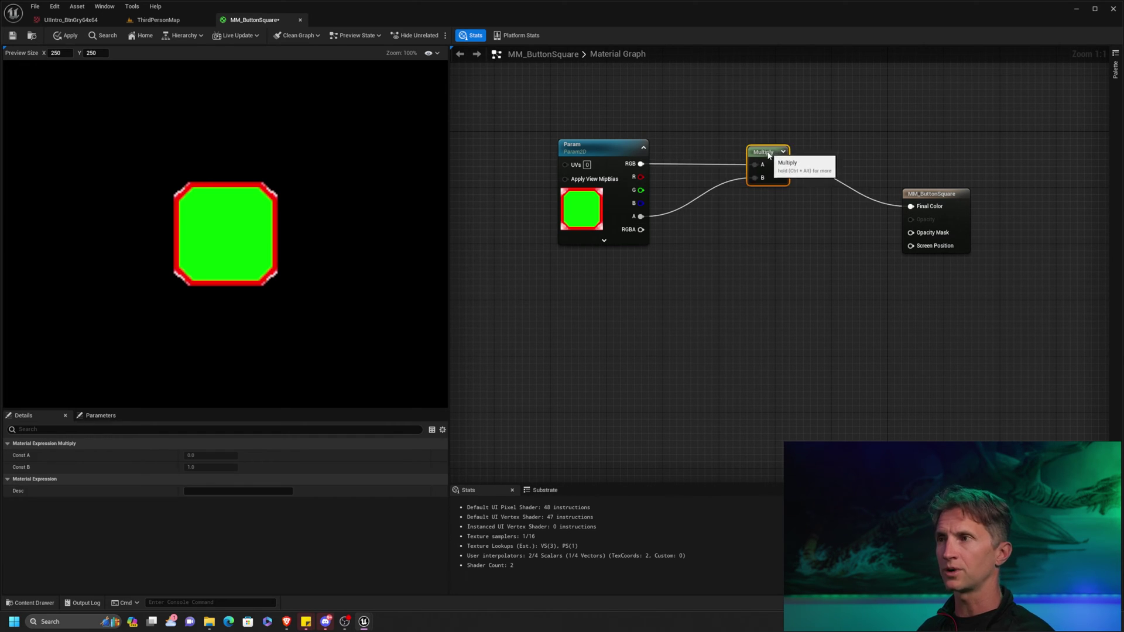
drag(948, 203, 976, 161)
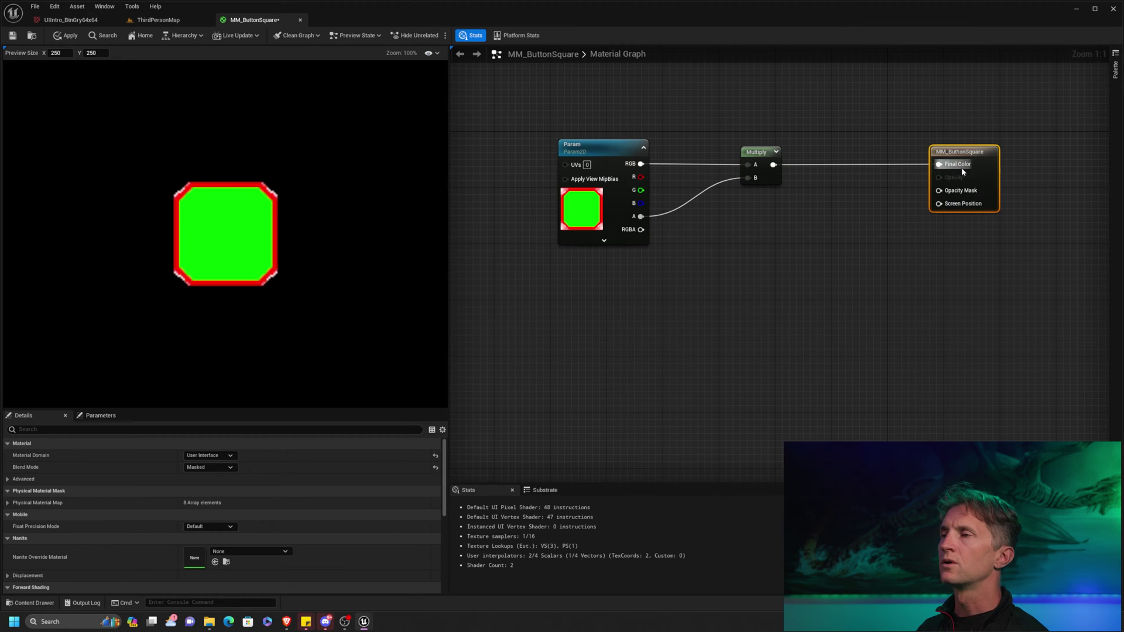
mouse_move(749, 155)
mouse_down()
mouse_move(732, 156)
mouse_move(760, 155)
mouse_move(726, 156)
mouse_up()
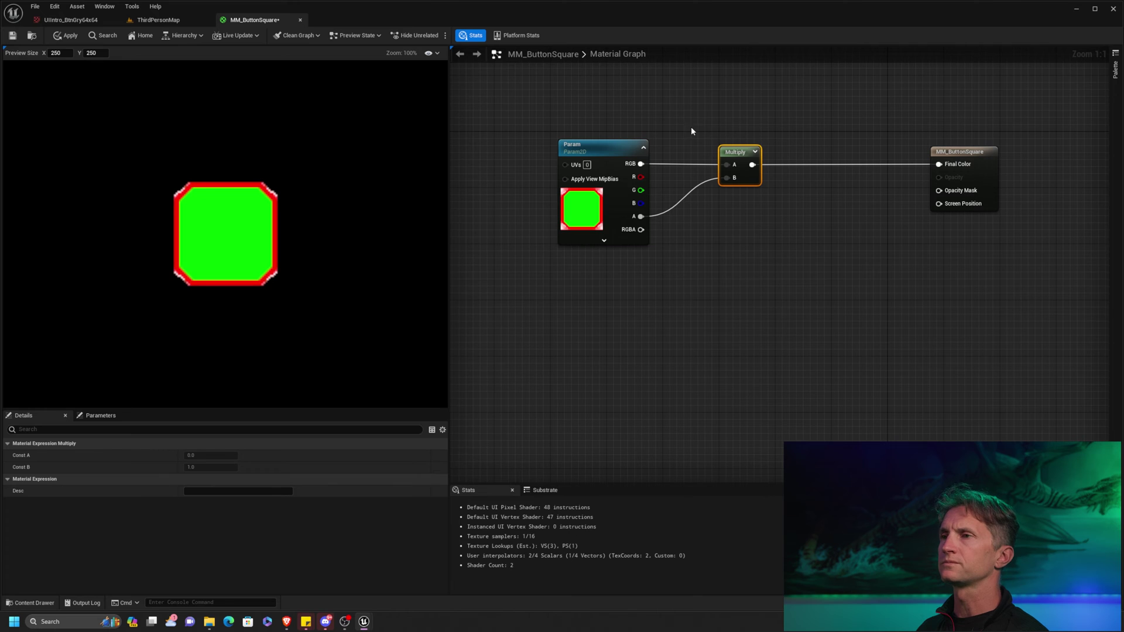
drag(647, 164, 709, 100)
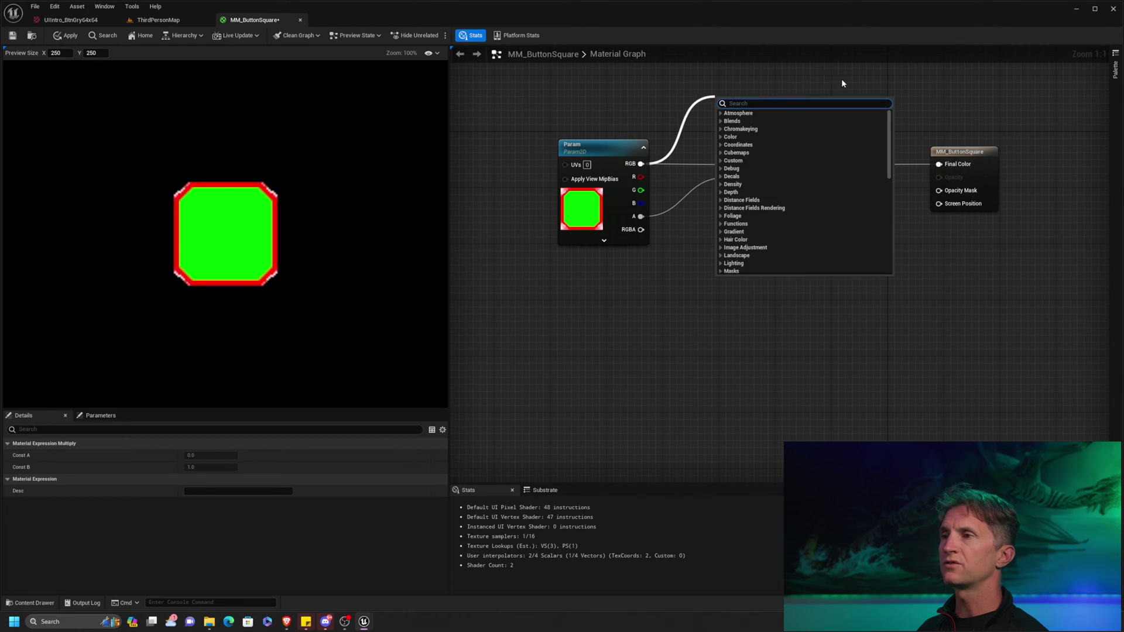
click(673, 258)
drag(748, 171, 824, 172)
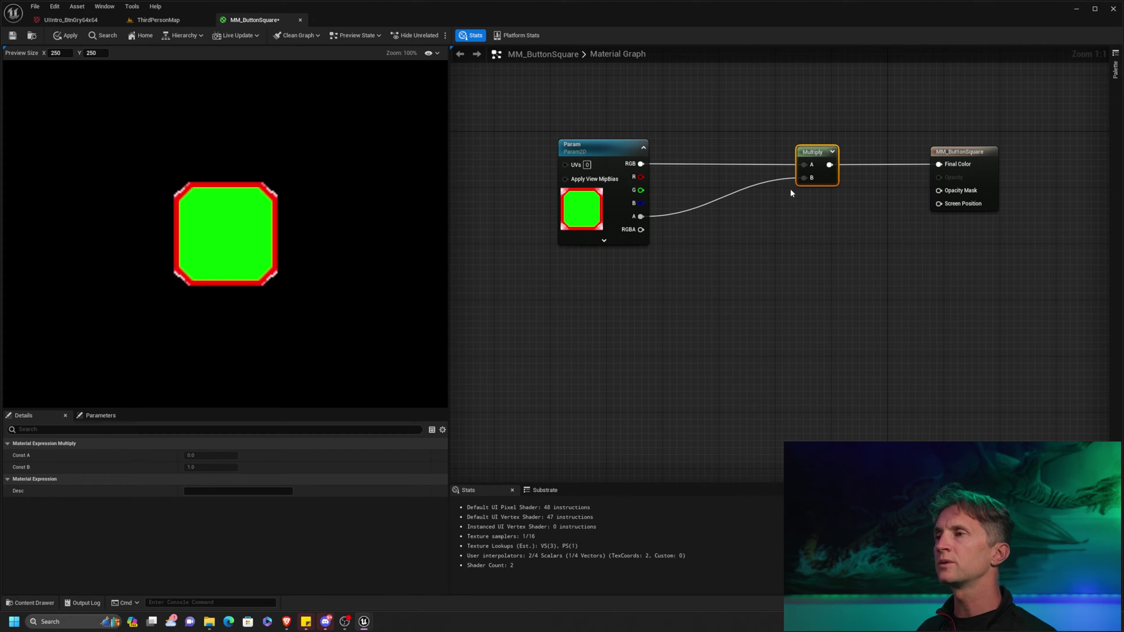
Disconnect the alpha from the Multiply node's B input and move the node nearer the texture parameter
alt+click(804, 177)
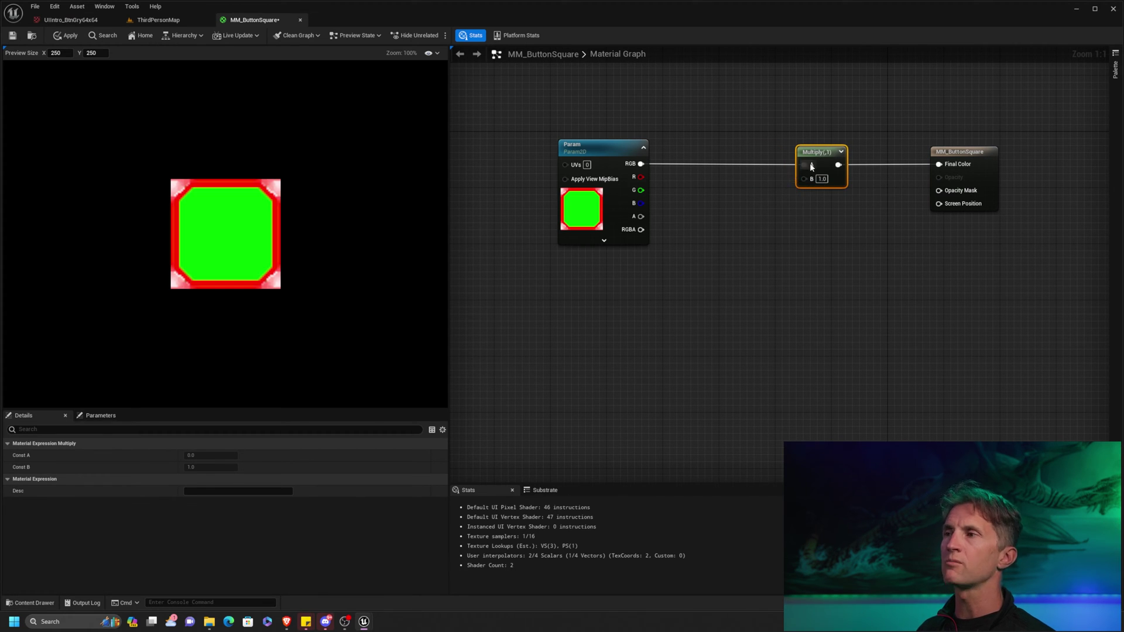
drag(815, 171, 780, 171)
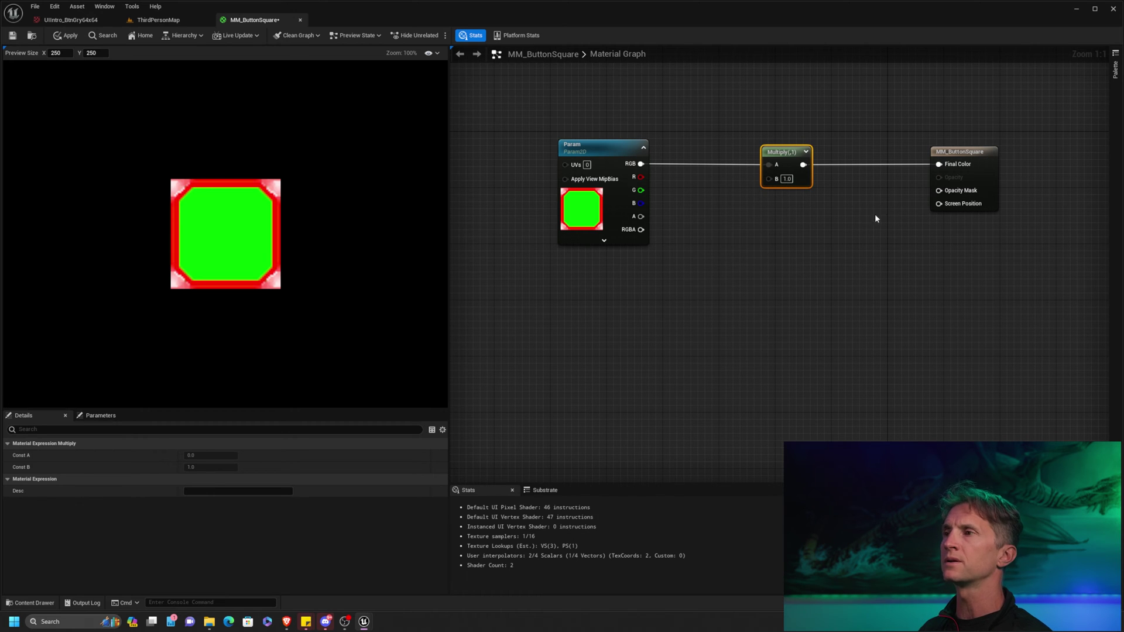
click(936, 154)
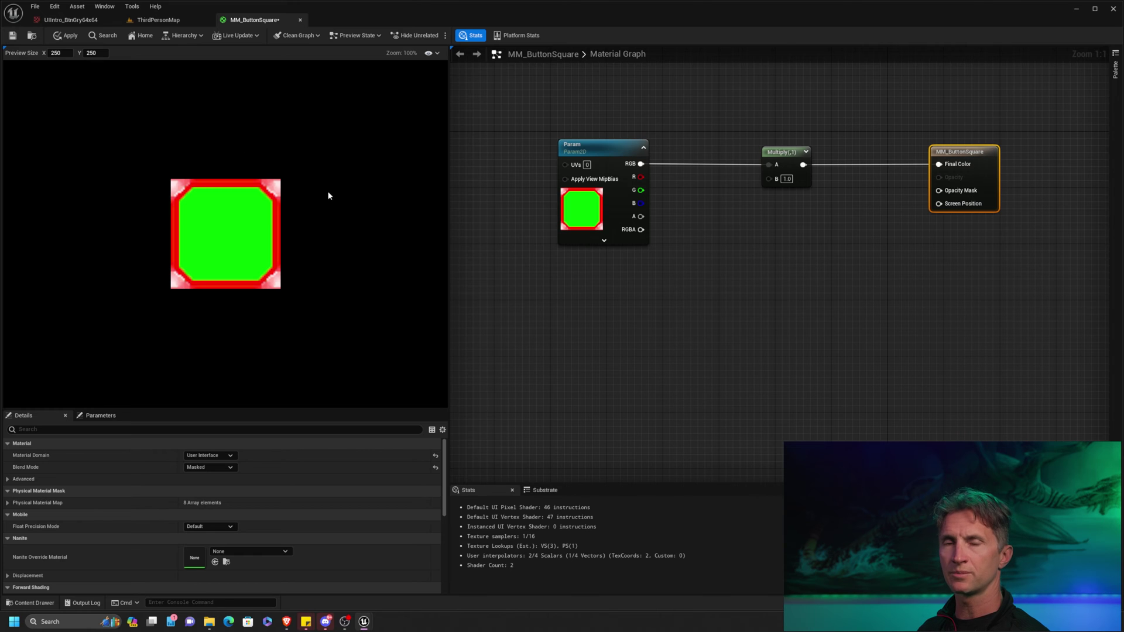
Start previewing the Multiply node and realign it between the RGB output and Final Color
right_click(785, 156)
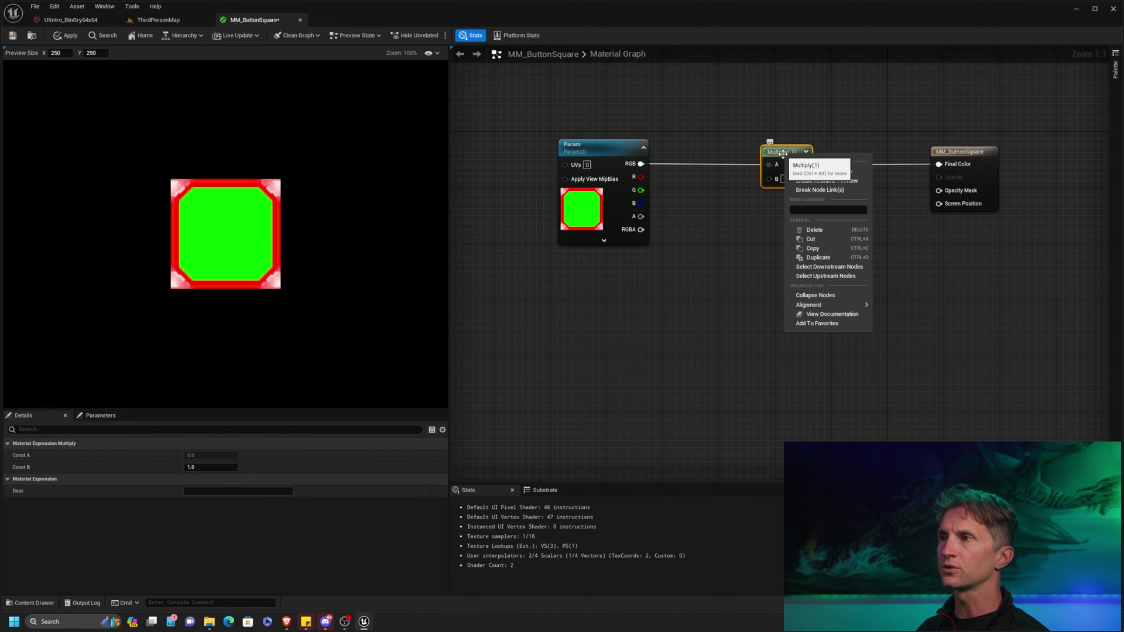
click(824, 171)
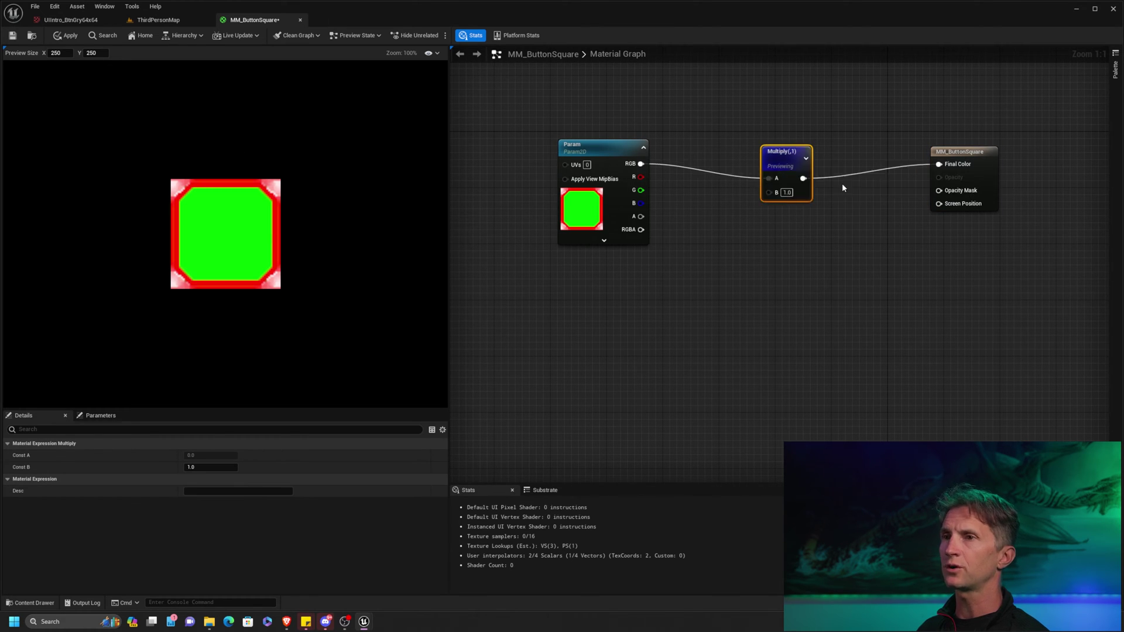
drag(800, 166, 799, 152)
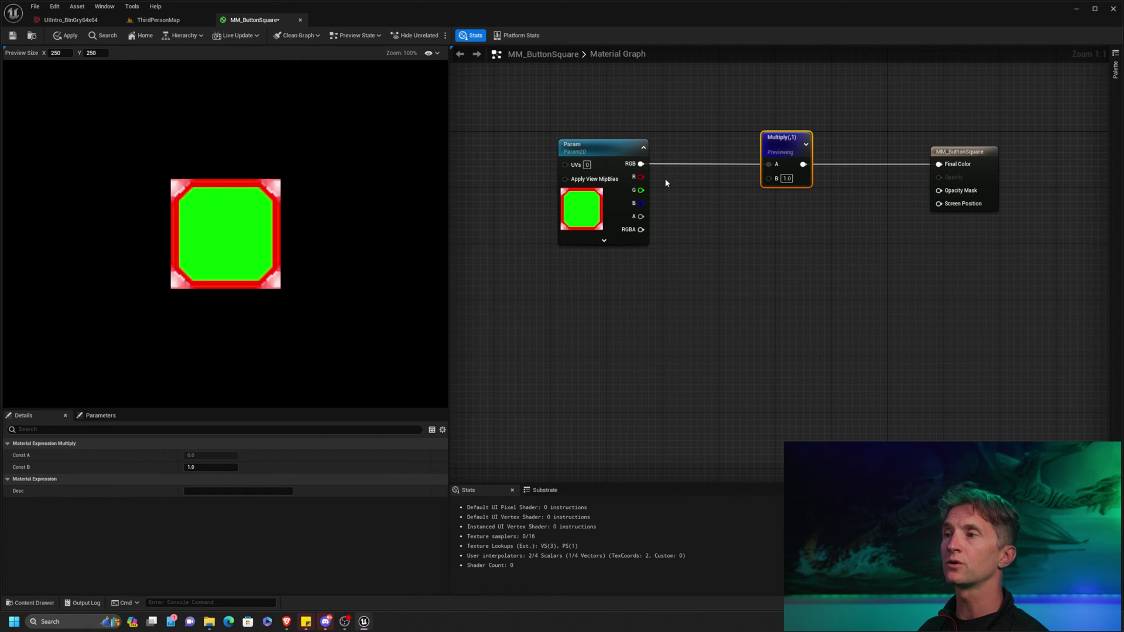
Preview the alpha alone through Multiply input A, then reconnect RGB to A and alpha to B
drag(641, 216, 767, 165)
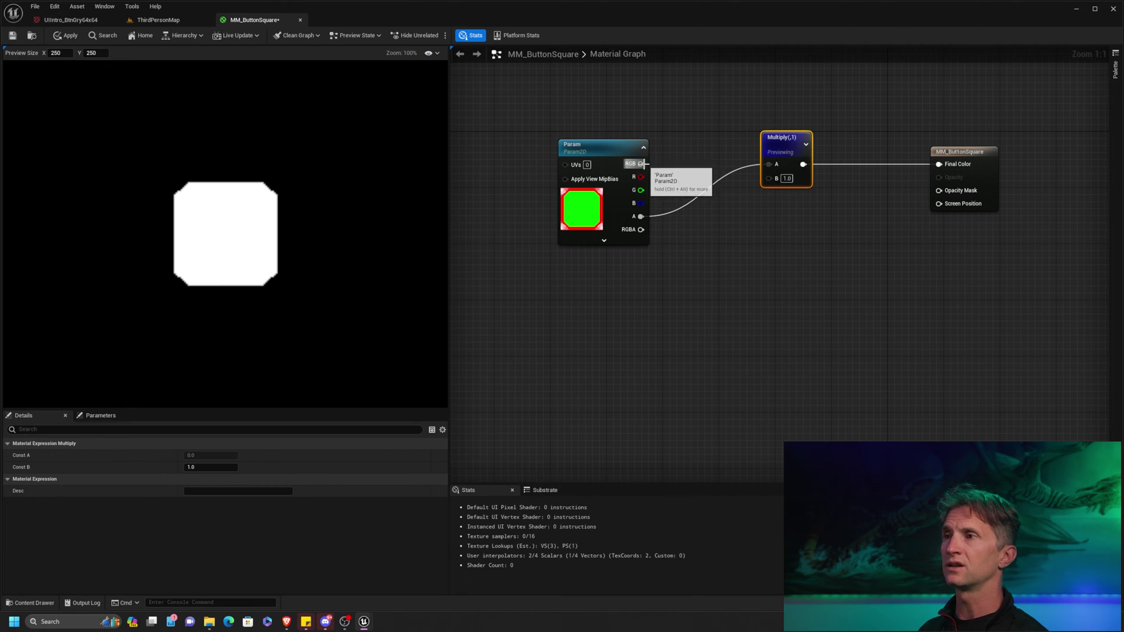
drag(644, 164, 758, 166)
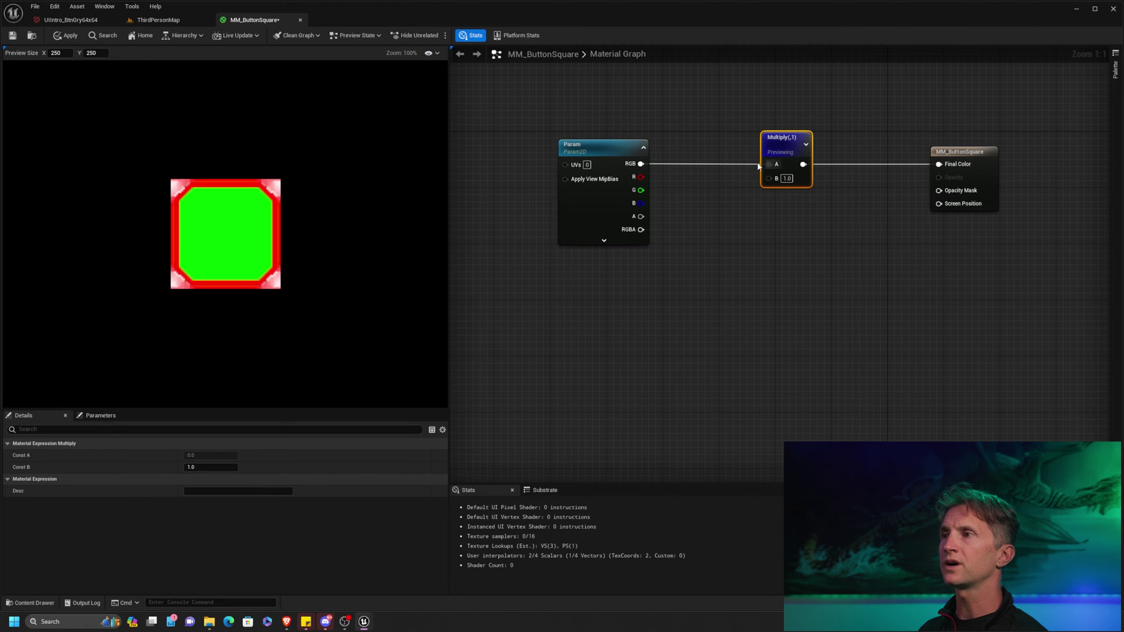
drag(642, 216, 766, 178)
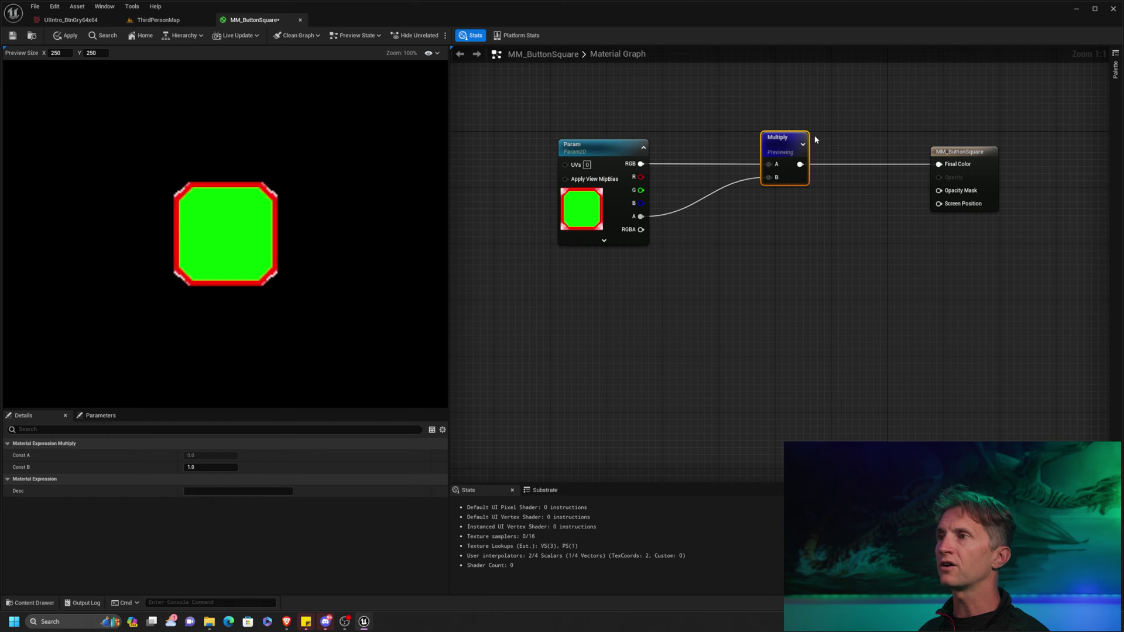
Stop previewing the Multiply node and realign it with the result node so its output runs straight into Final Color
right_click(788, 150)
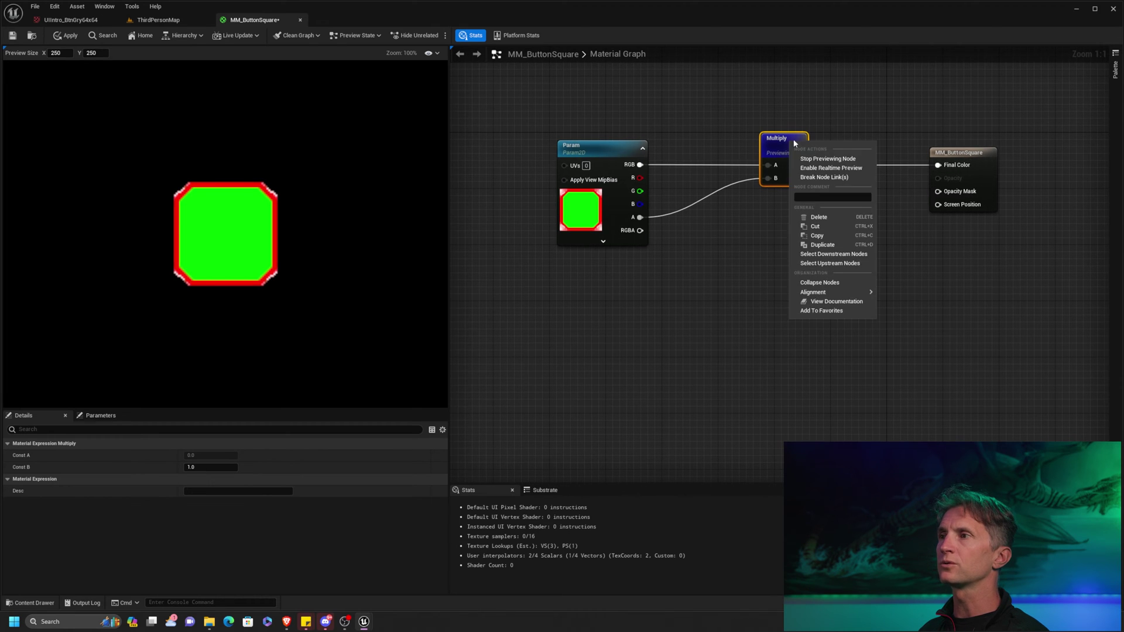
click(831, 153)
drag(782, 147, 732, 154)
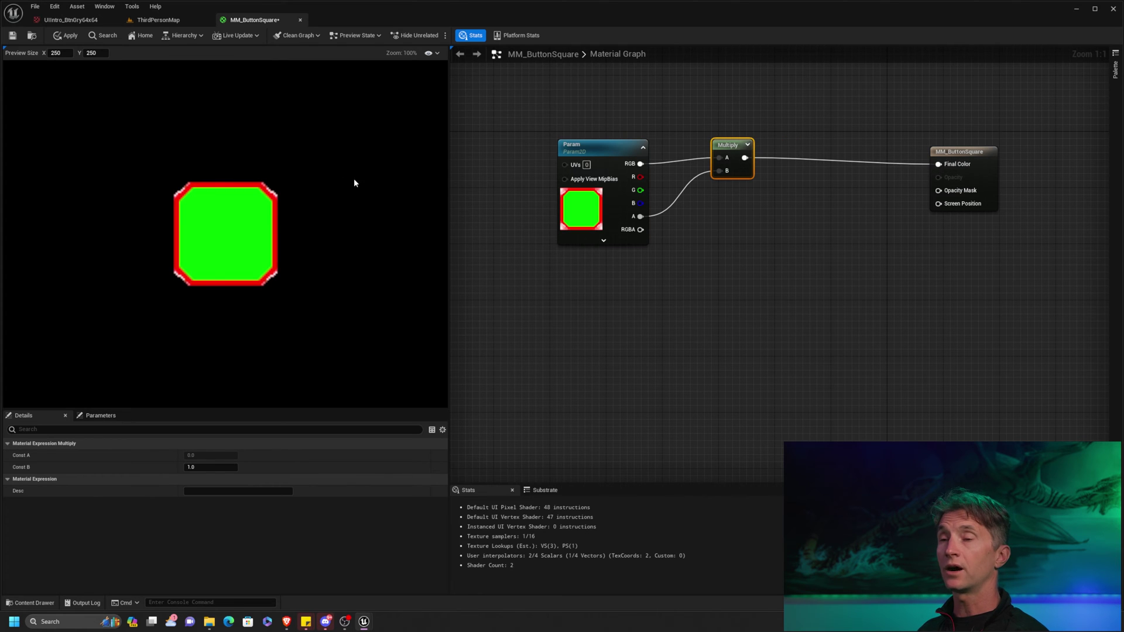
mouse_move(966, 159)
mouse_down()
mouse_move(979, 152)
mouse_move(965, 153)
mouse_up()
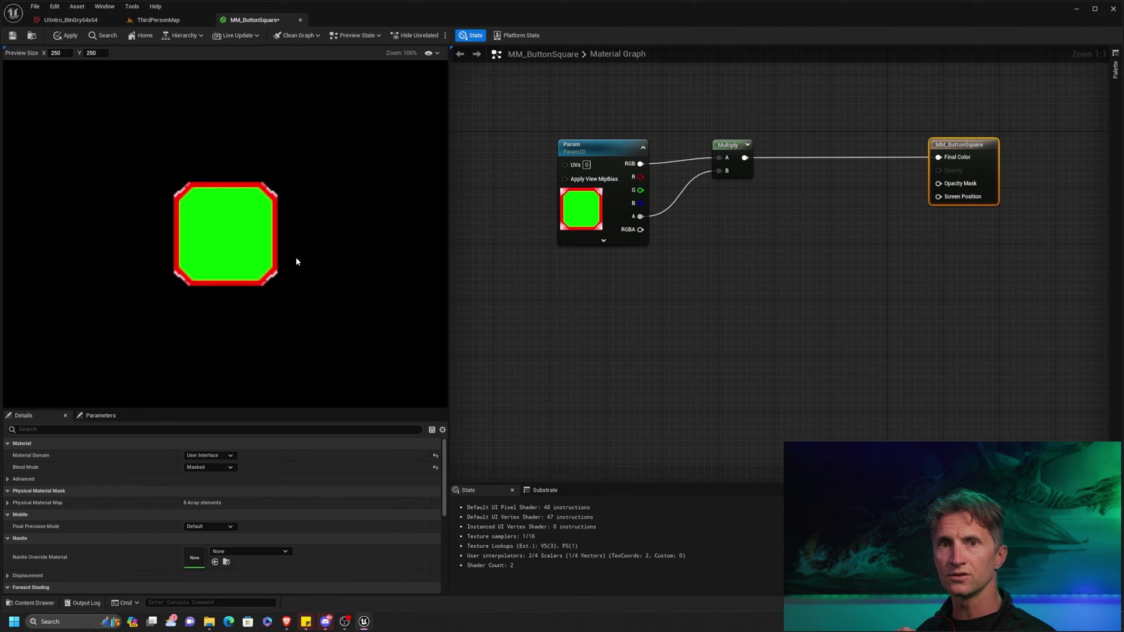
drag(724, 159, 773, 160)
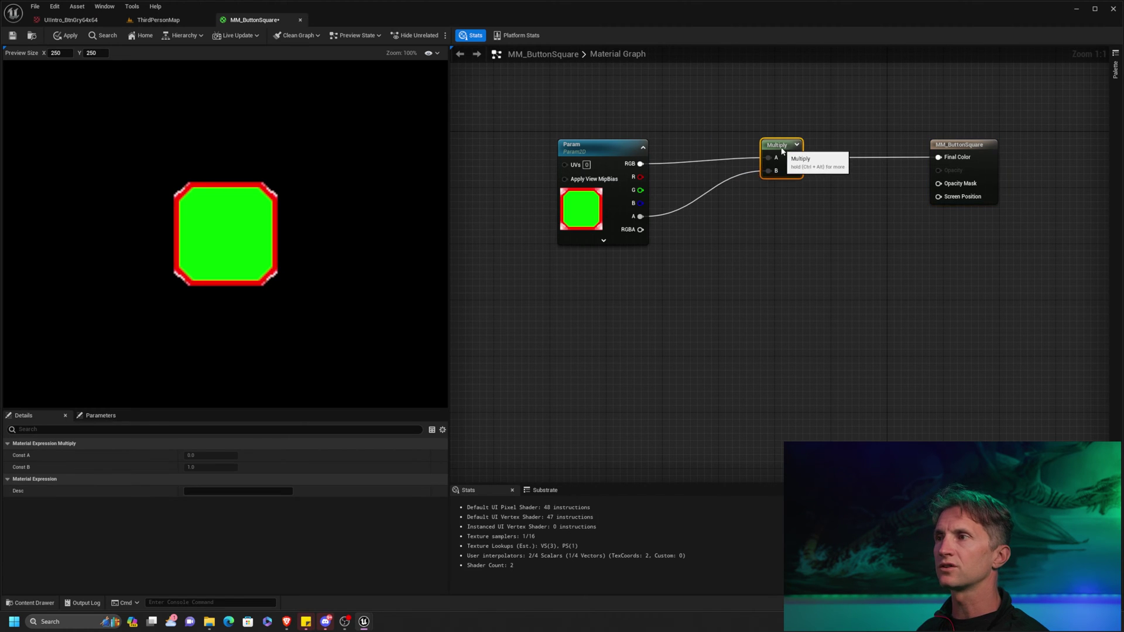
Feed the texture's R channel into Multiply input A in place of RGB, and level the result node with the Multiply node
drag(640, 177, 759, 165)
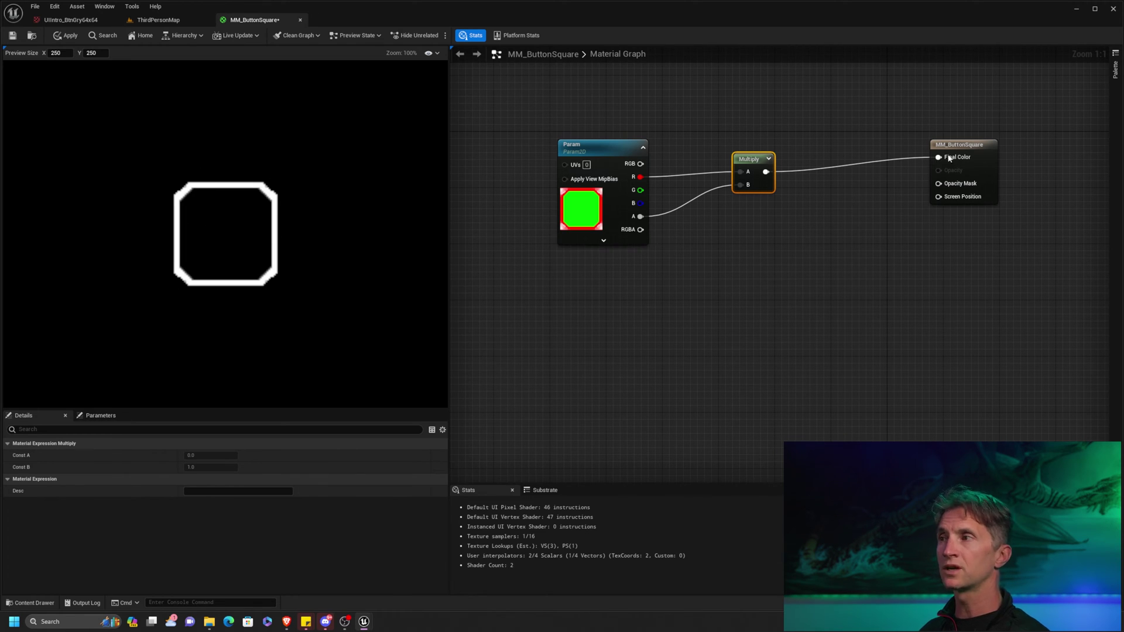
drag(963, 147, 997, 160)
right_drag(816, 138, 793, 206)
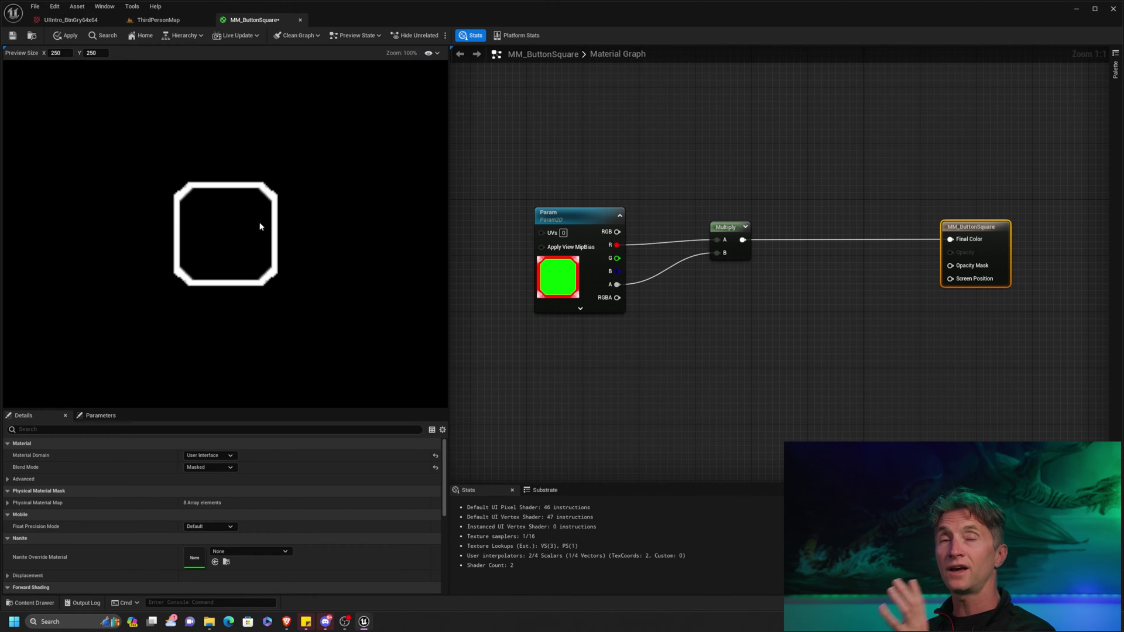
Add a Constant3Vector node and place it above the texture parameter and Multiply nodes
right_click(719, 164)
text(con)
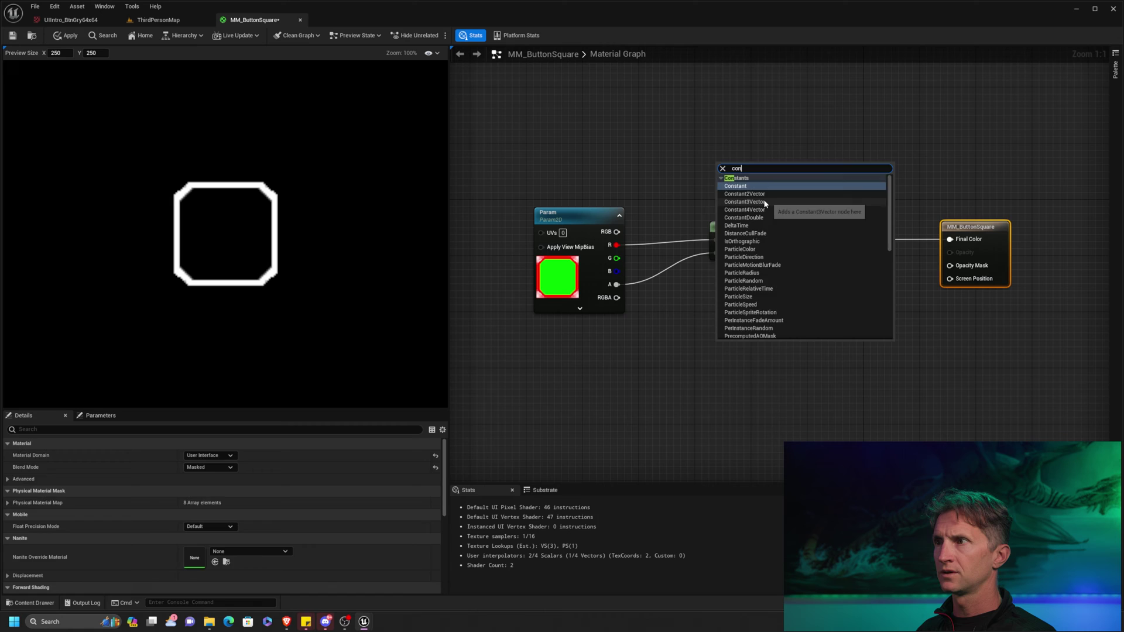
click(765, 204)
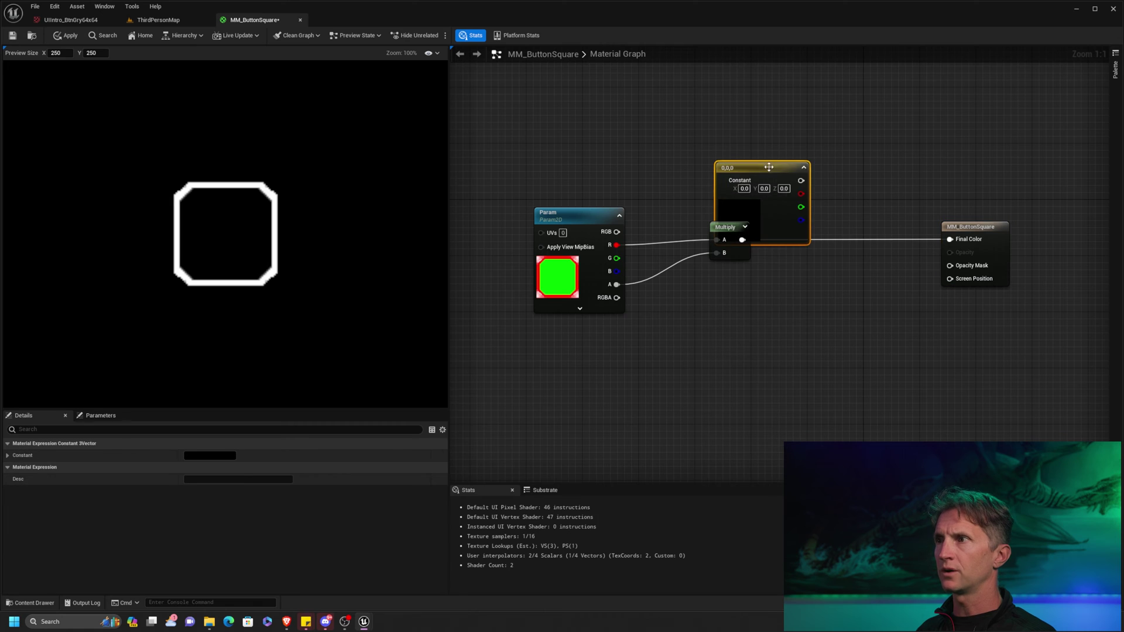
drag(766, 199, 694, 102)
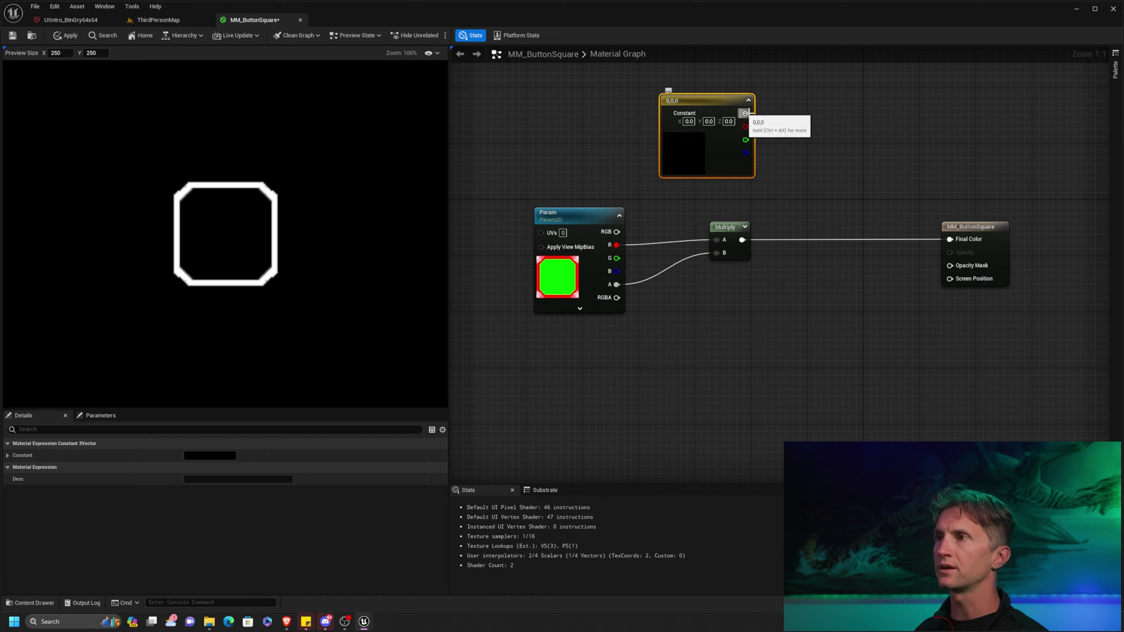
Add a second Multiply with the constant vector in A and the first Multiply in B, wired to Final Color
drag(744, 113, 807, 187)
text(*)
click(827, 202)
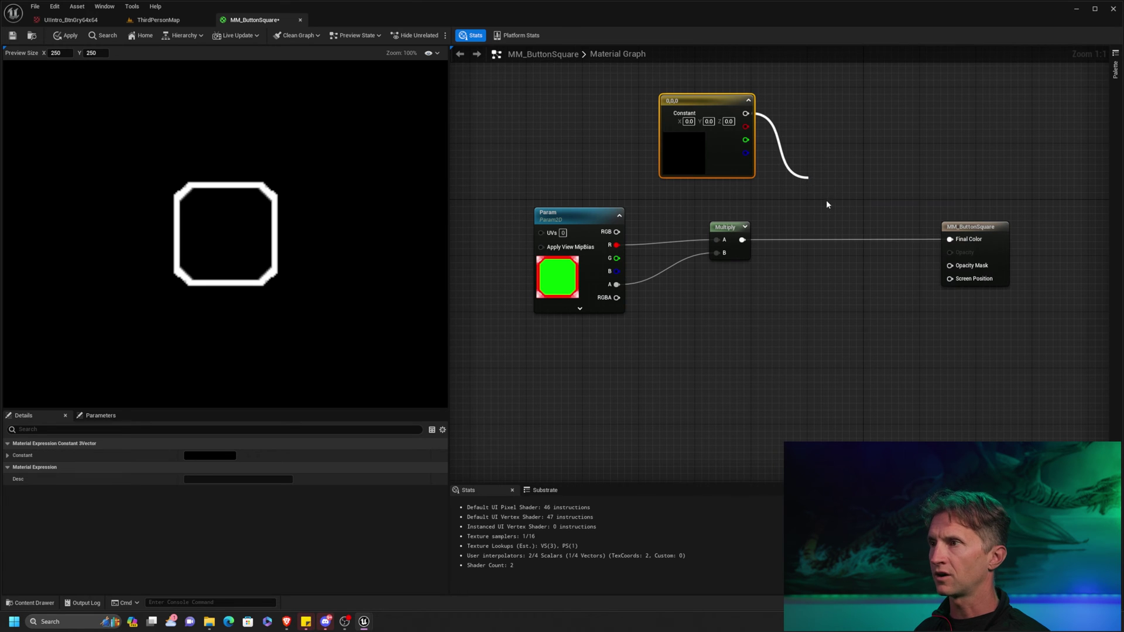
drag(742, 239, 839, 205)
click(728, 232)
drag(728, 232, 728, 239)
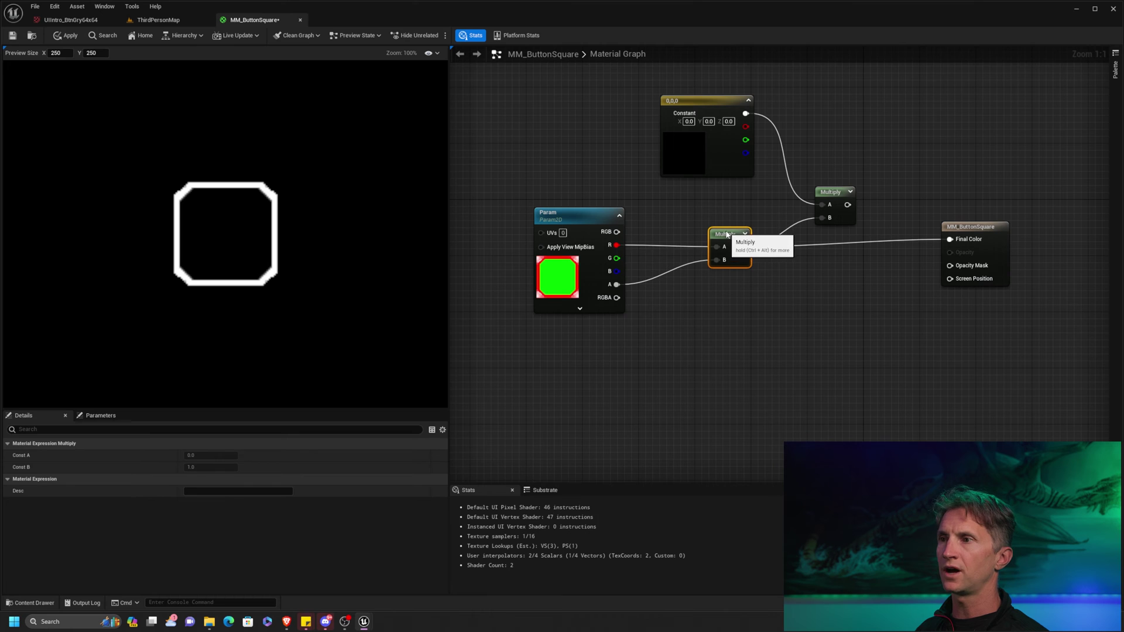
drag(848, 204, 950, 239)
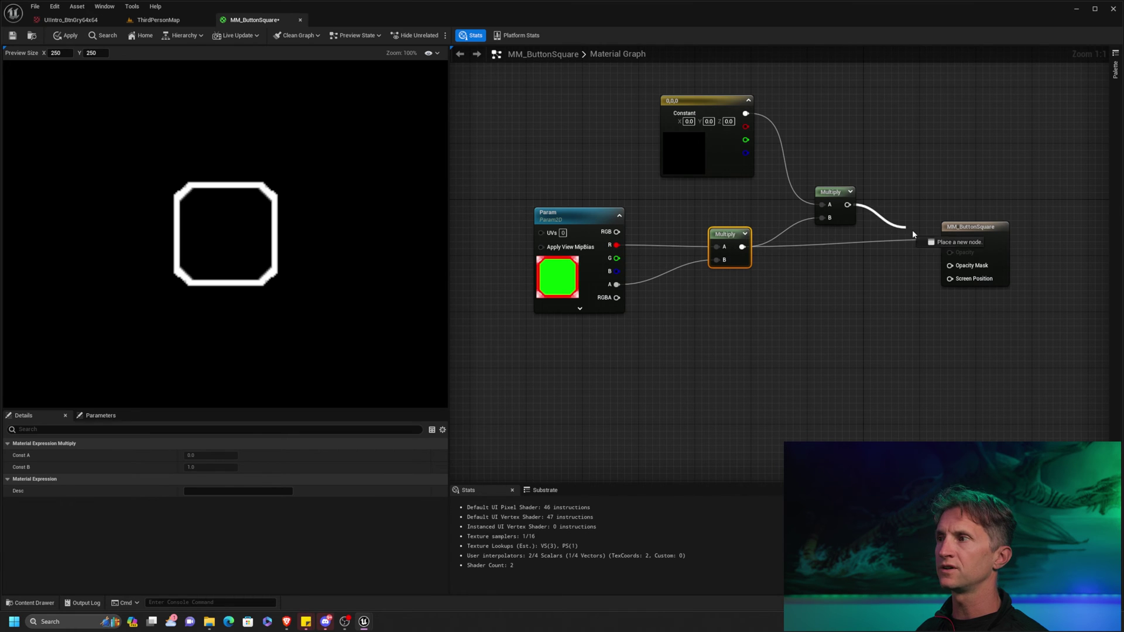
drag(843, 205, 856, 232)
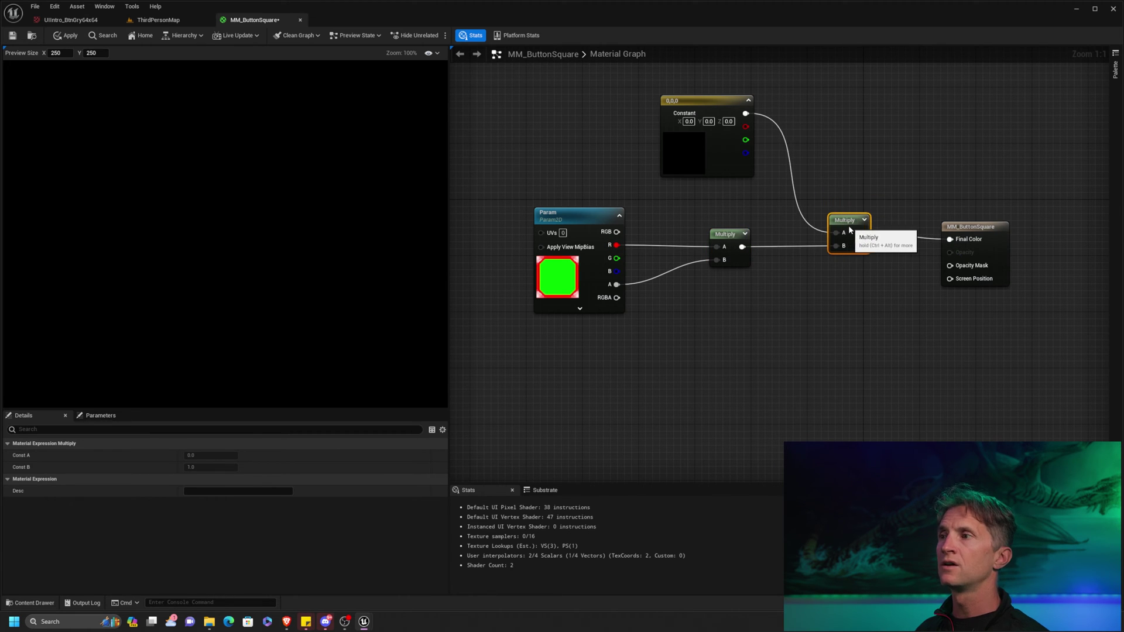
Set the constant vector to red with X 1, and change it to green with Y 1 and X 0
mouse_move(688, 101)
mouse_down()
mouse_move(750, 94)
mouse_move(687, 101)
mouse_up()
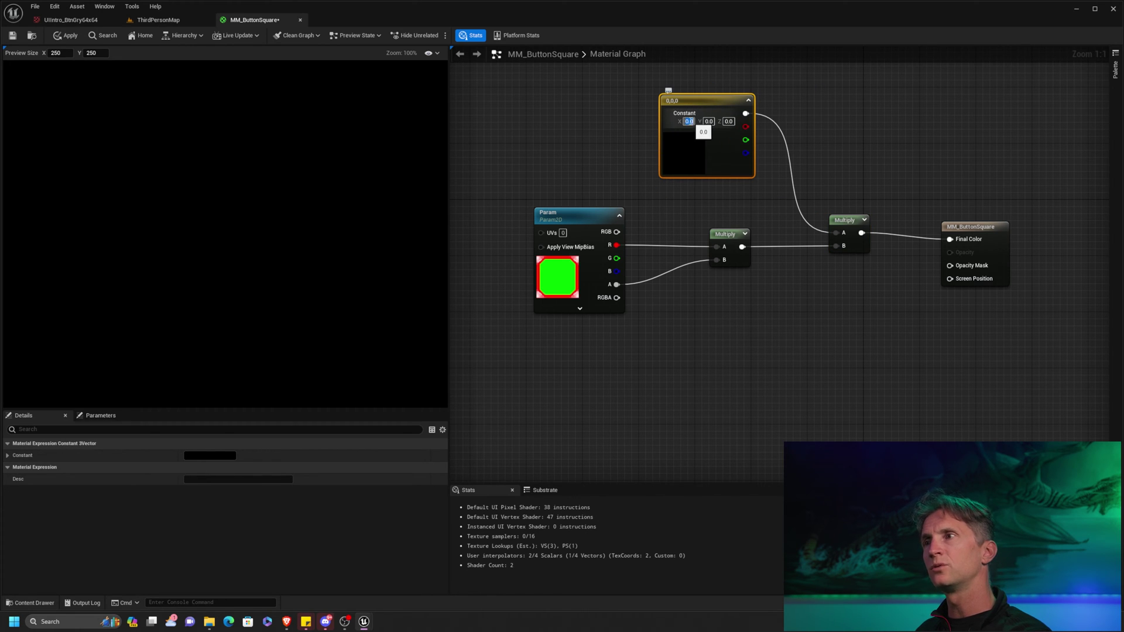
text(1)
key(Return)
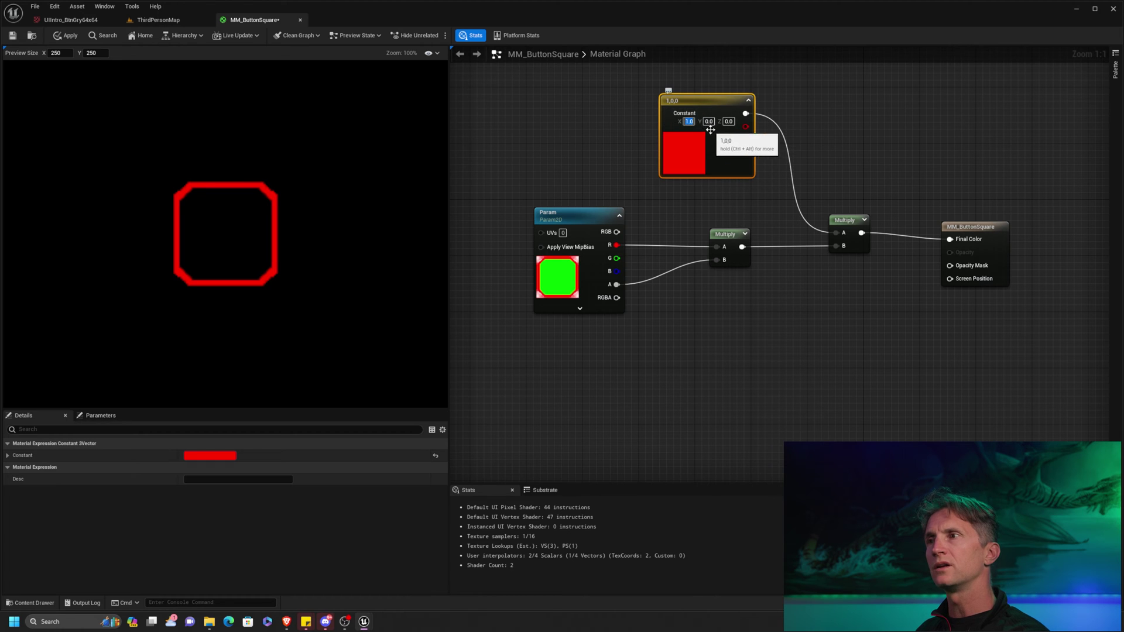
click(709, 121)
text(1)
key(Return)
click(690, 122)
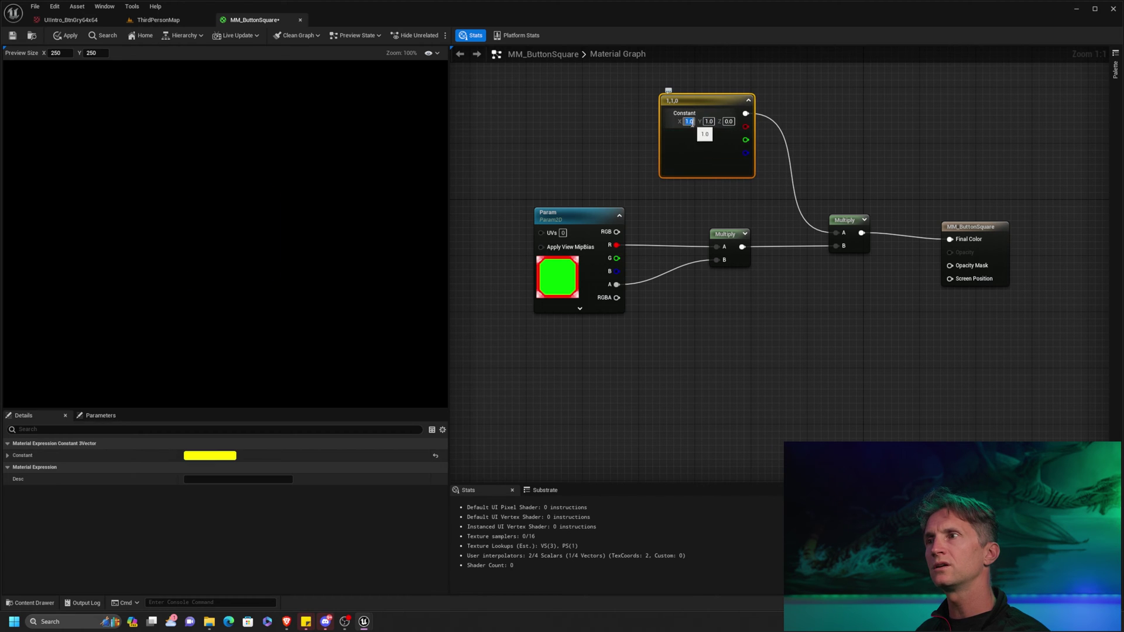
text(0)
key(Return)
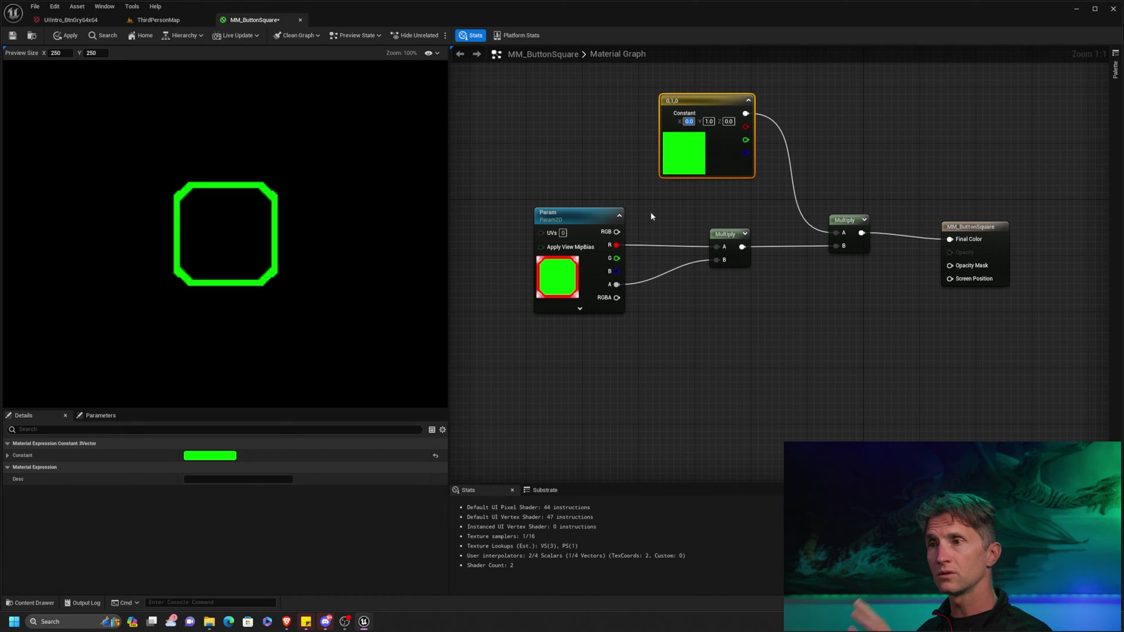
Preview the first Multiply node on its own and shift the constant vector node slightly away from it
right_click(741, 235)
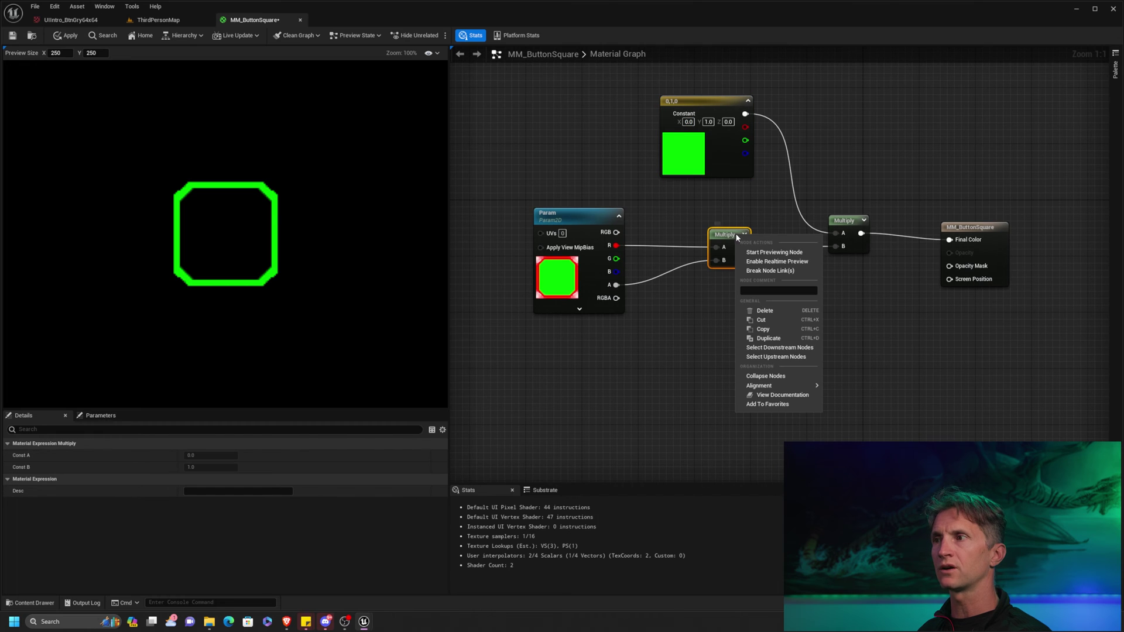
click(774, 250)
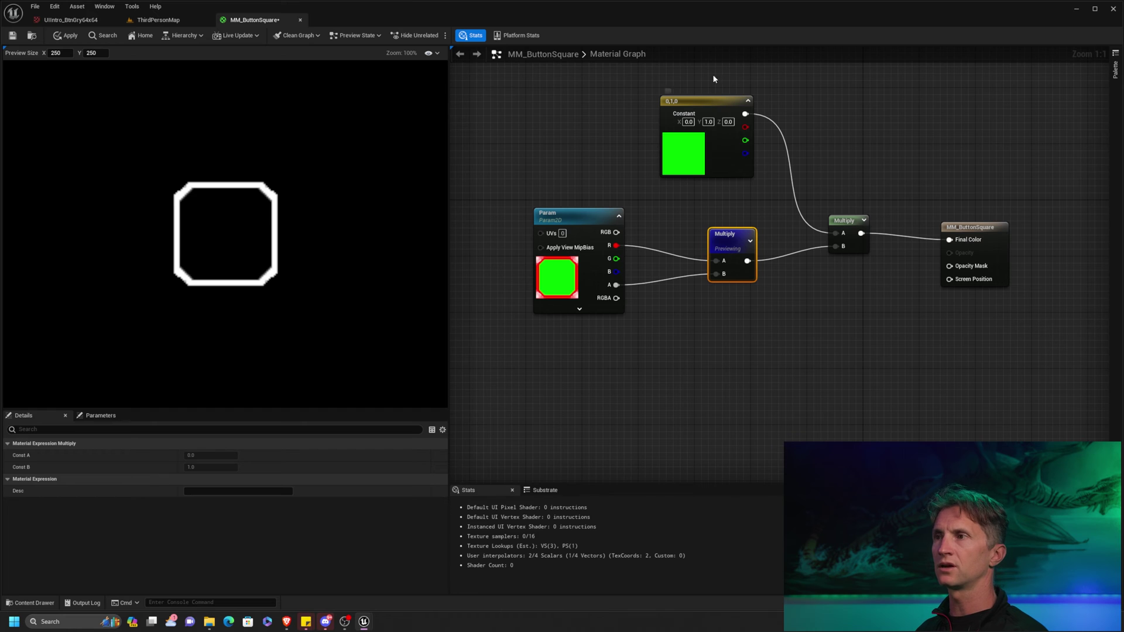
drag(701, 100, 686, 101)
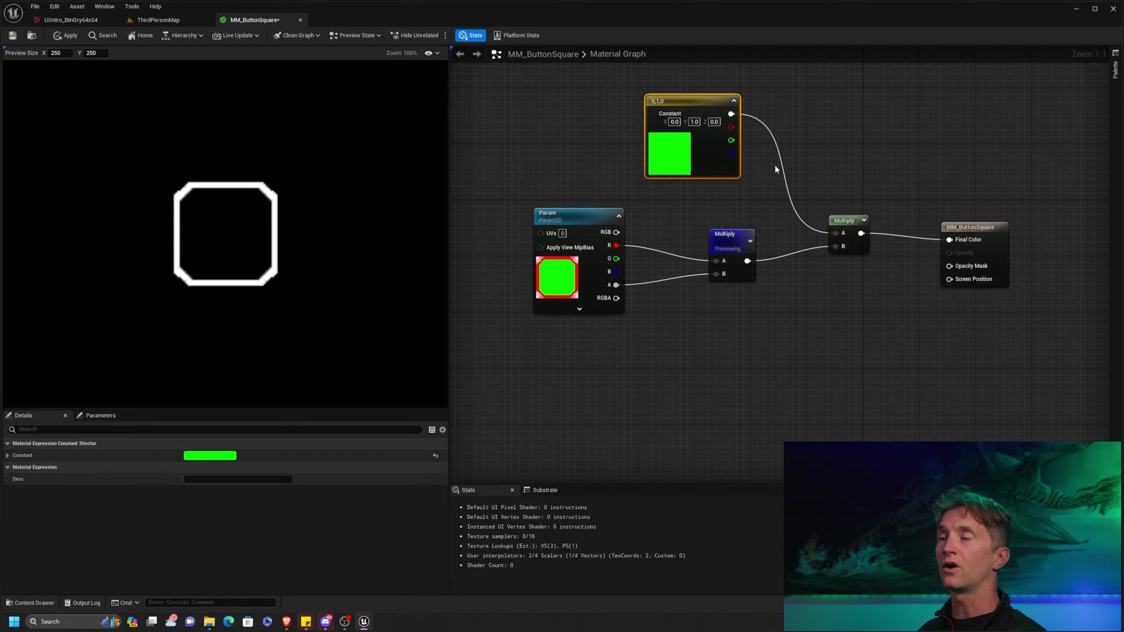
Convert the constant vector to a parameter named BorderColor and reposition it above the texture parameter
right_click(660, 101)
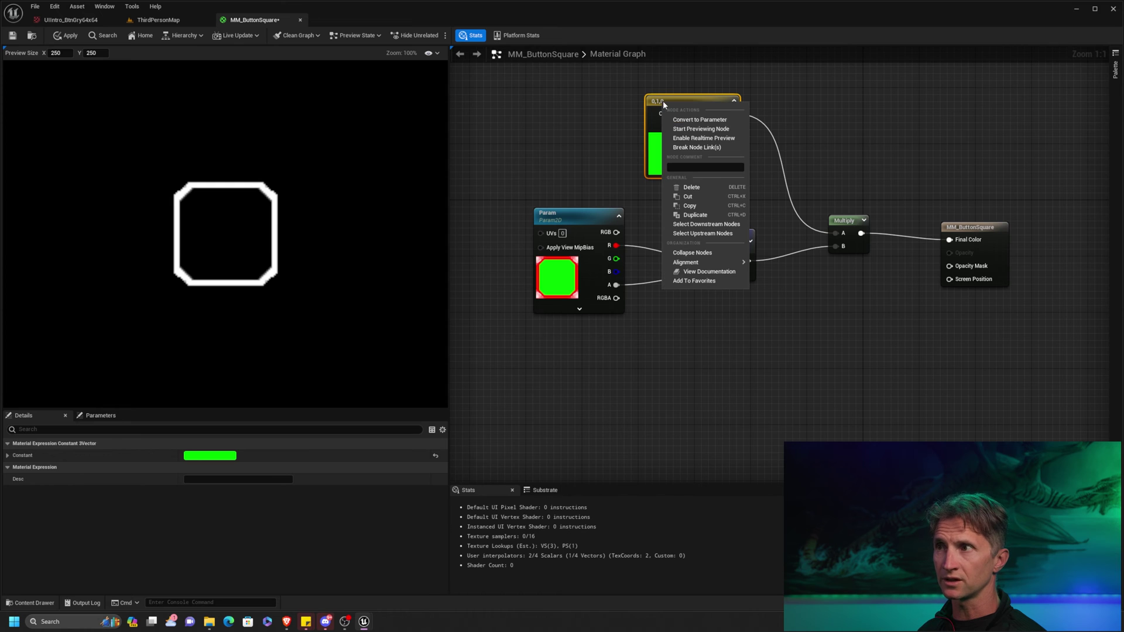
click(698, 124)
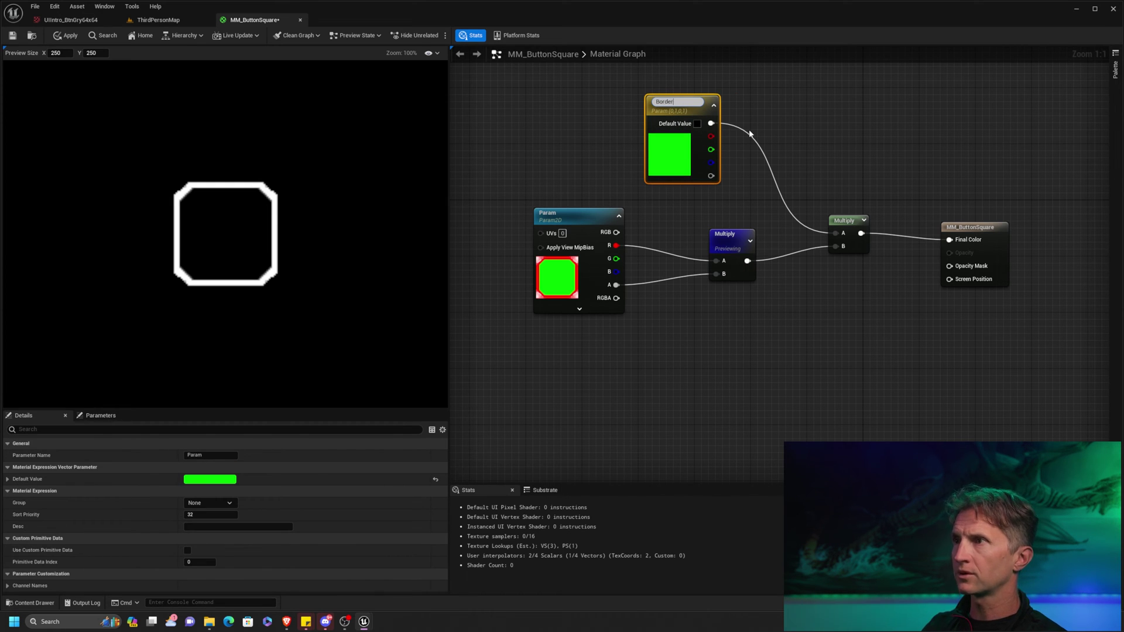
key(Return)
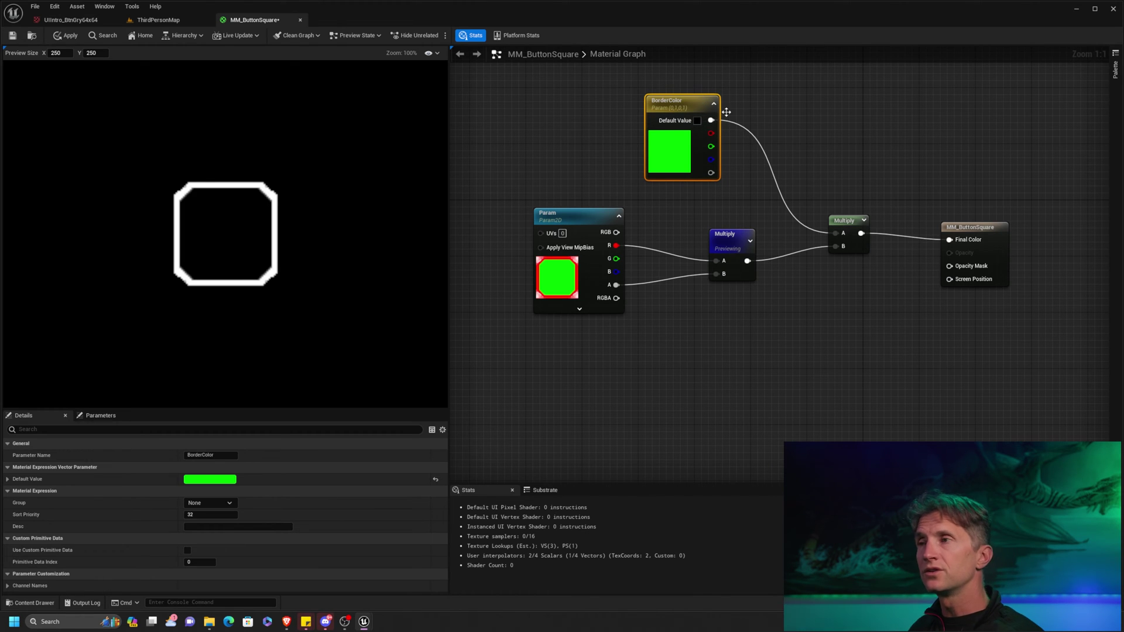
drag(717, 120, 731, 120)
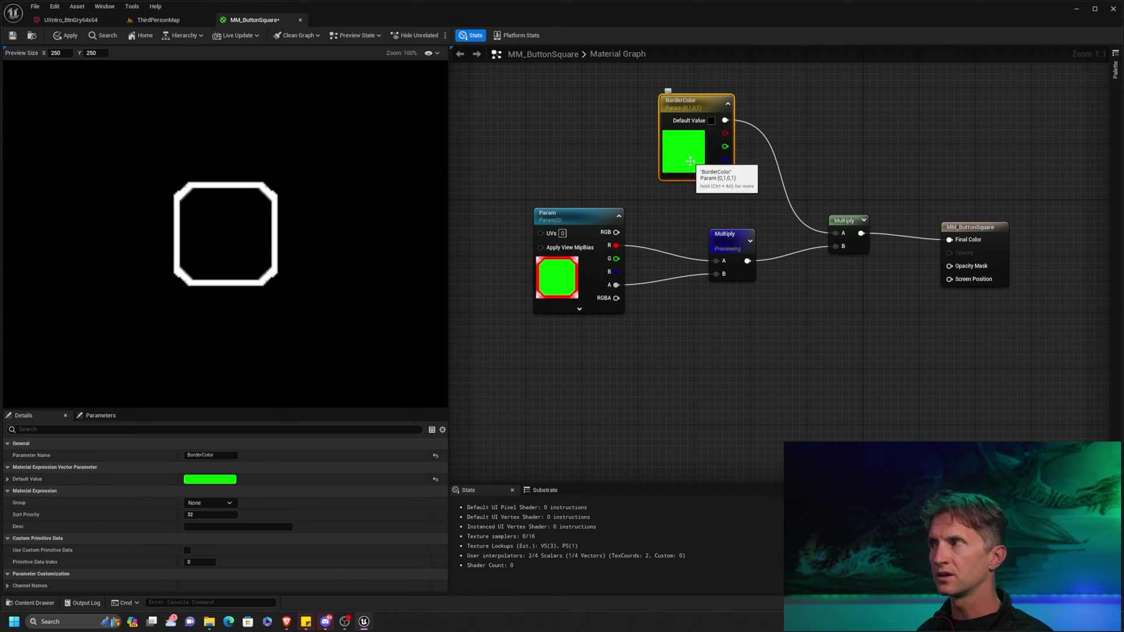
drag(687, 158, 663, 151)
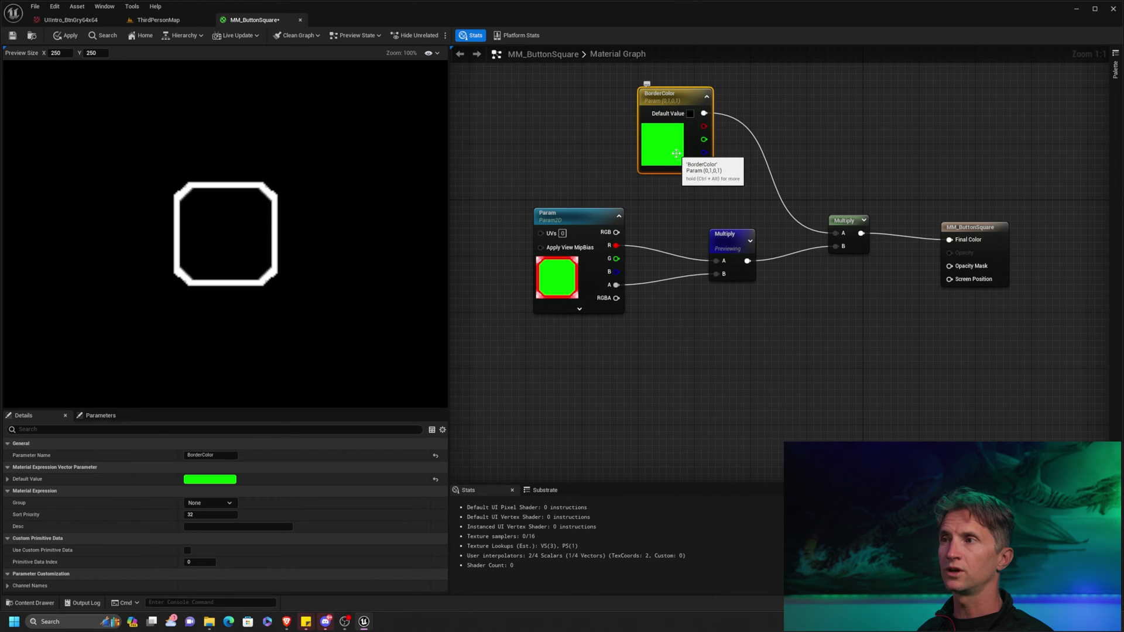
Set BorderColor's default value to magenta with R 1.0, G 0.0 and B 0.98025
double_click(677, 154)
drag(736, 226, 750, 195)
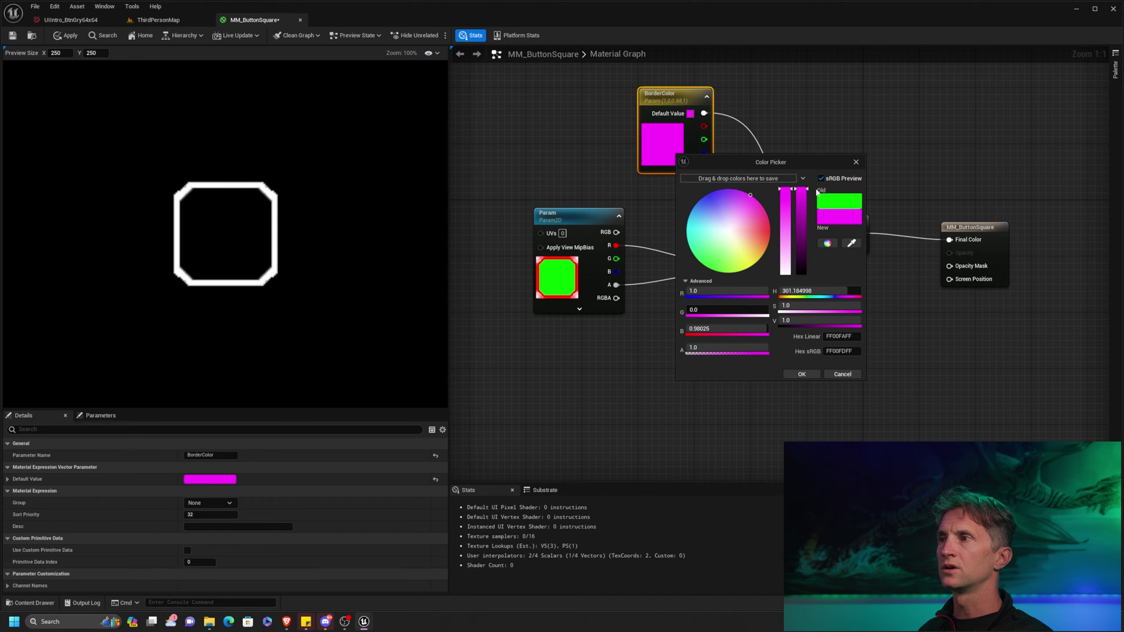
click(800, 376)
Stop previewing the first Multiply node and level the result node with the second Multiply's output
right_click(752, 236)
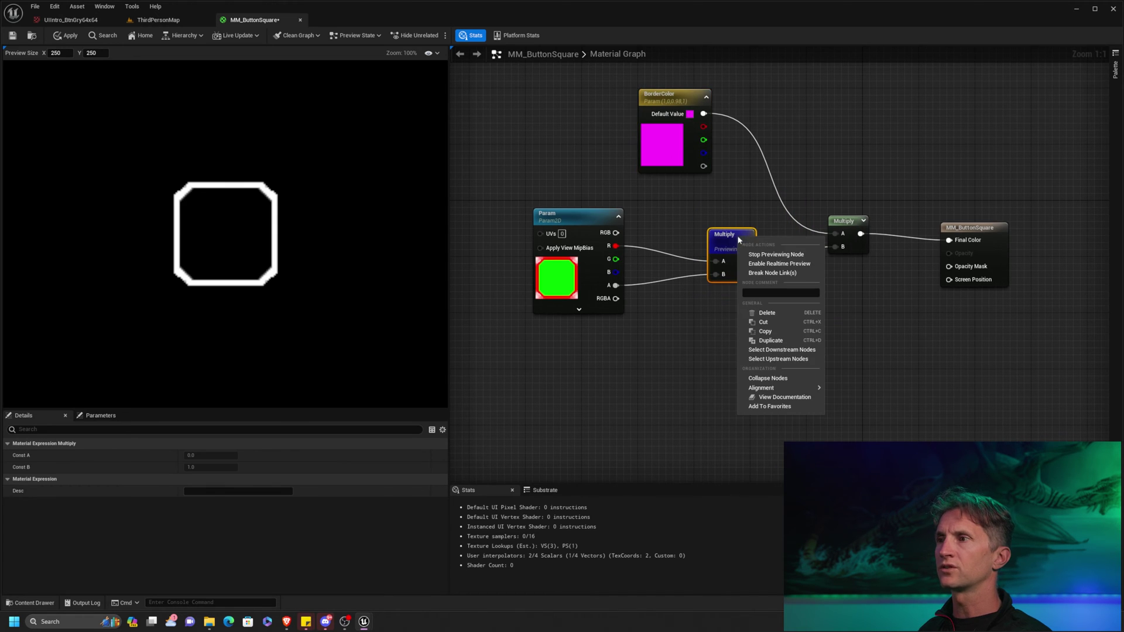
click(779, 257)
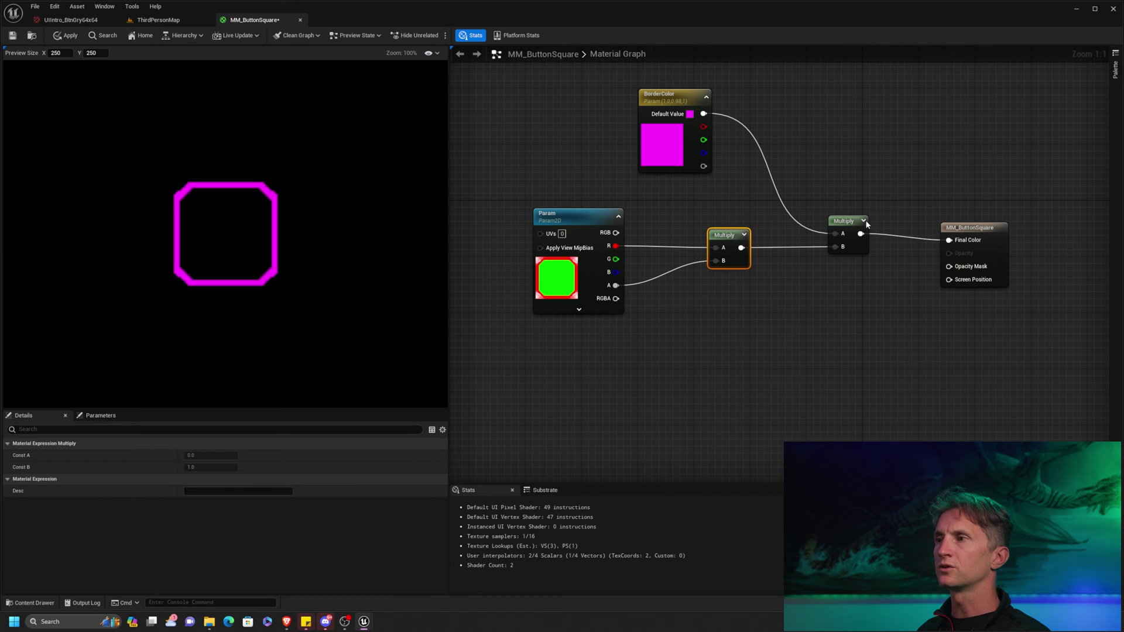
drag(967, 228, 988, 221)
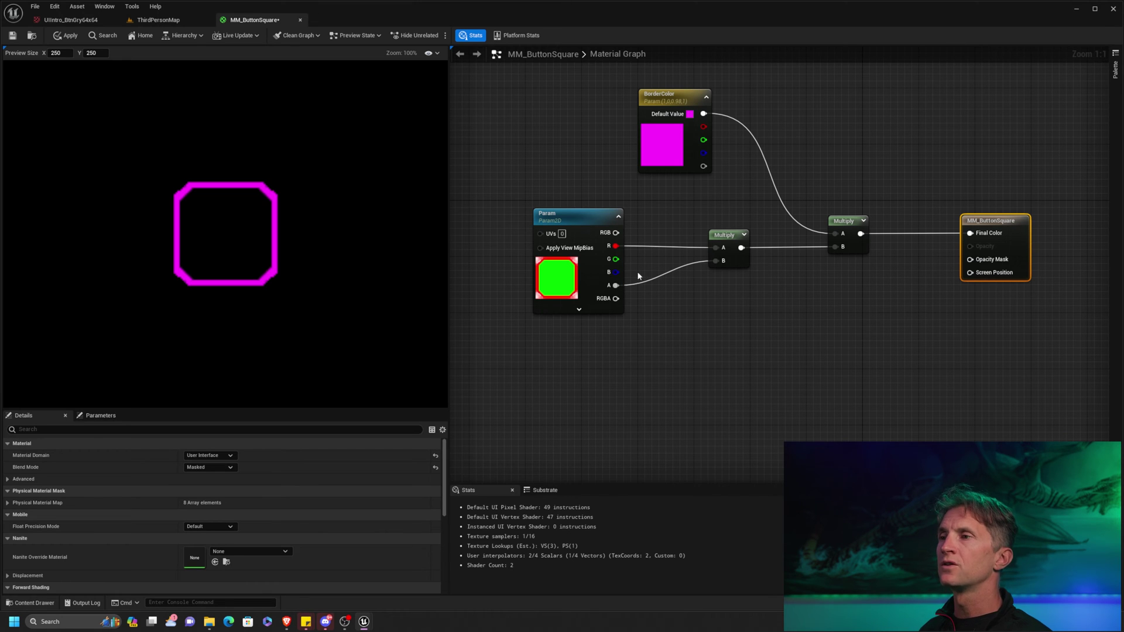
Add a third Multiply node with the texture's G channel in A and the alpha in B
drag(616, 259, 707, 325)
text(multiply)
click(732, 349)
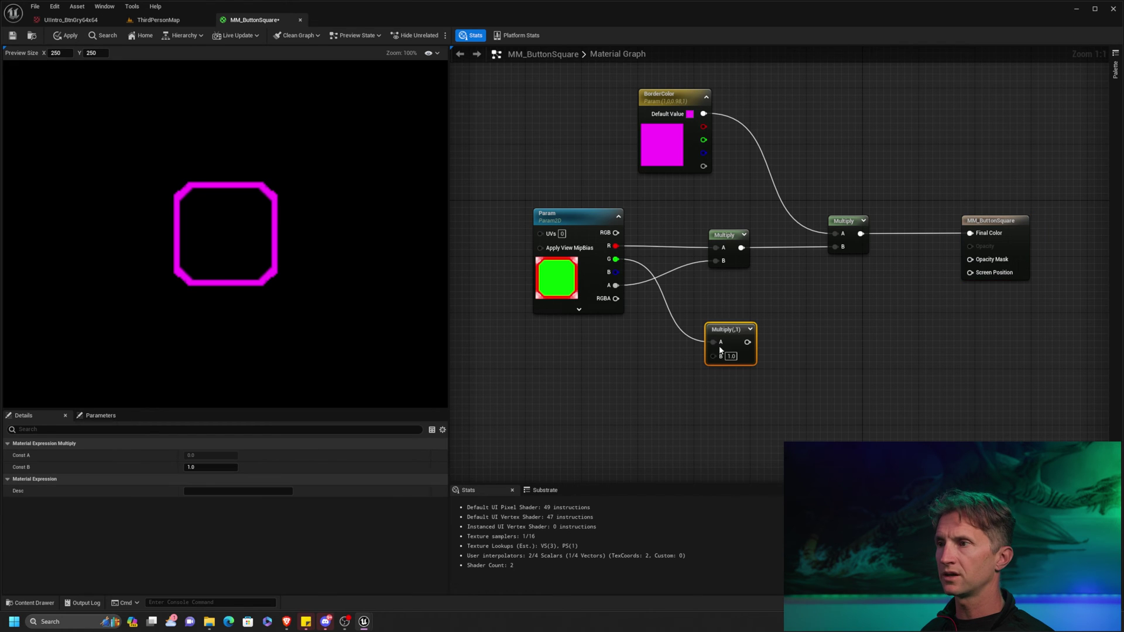
drag(616, 287, 710, 300)
Start previewing the green-channel Multiply node and move it slightly farther from the texture parameter
right_click(711, 300)
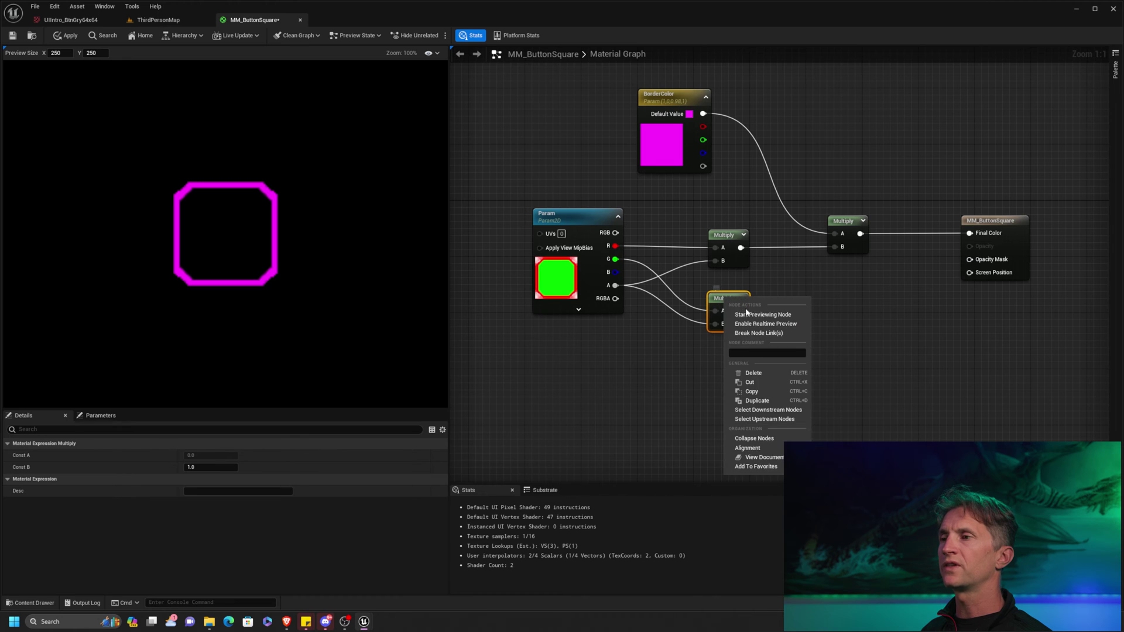
click(749, 314)
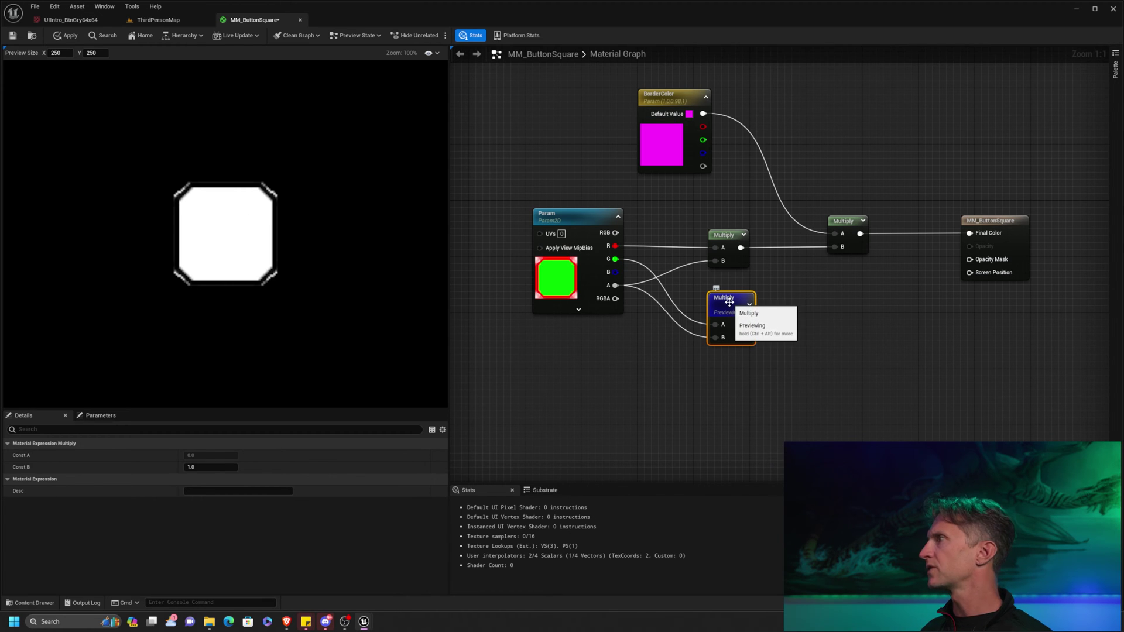
mouse_move(730, 307)
mouse_down()
mouse_move(805, 306)
mouse_move(744, 313)
mouse_up()
Duplicate the BorderColor parameter and place the copy below the green-channel Multiply node
click(691, 158)
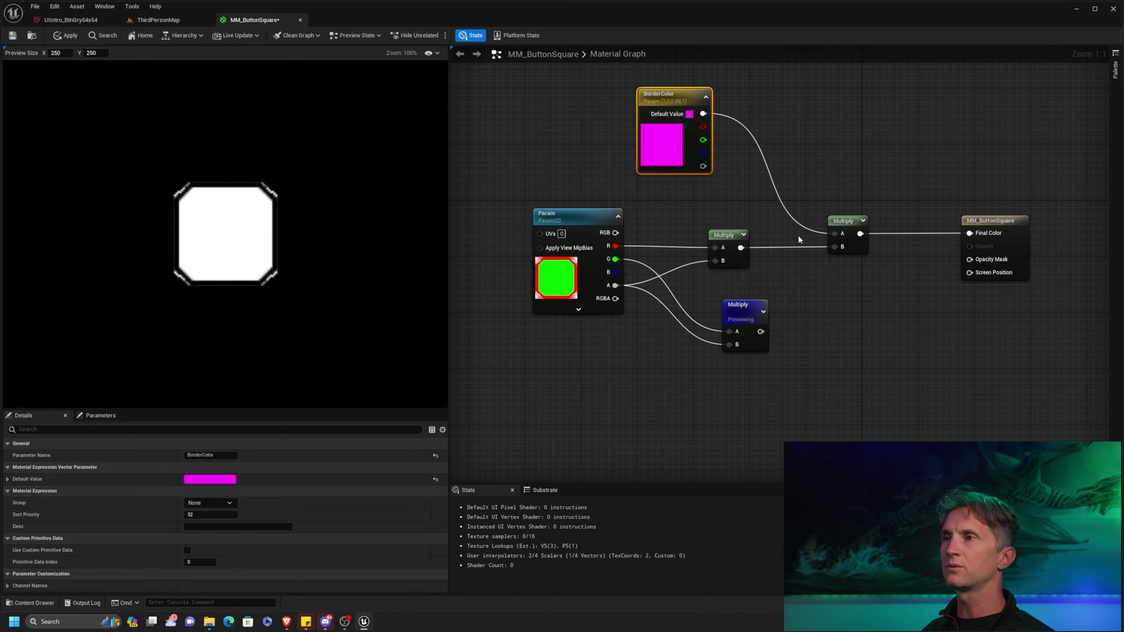
right_drag(726, 375, 718, 287)
click(717, 323)
key(ctrl+v)
drag(738, 321, 680, 285)
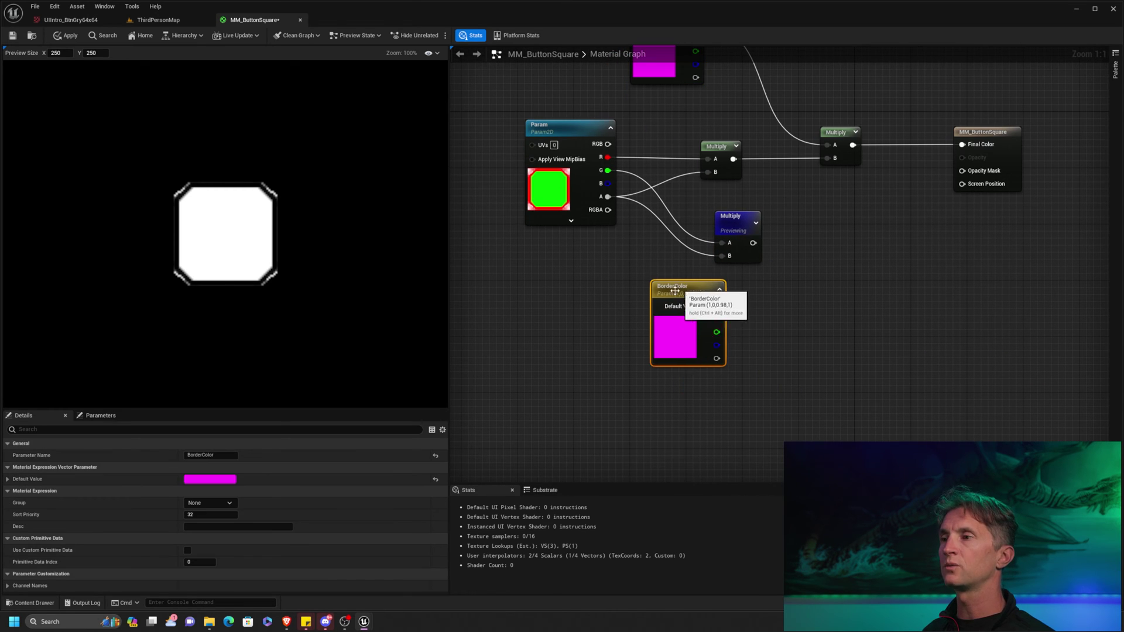
Rename the duplicated BorderColor parameter below the green-channel Multiply node as FillColor
click(202, 455)
key(BackSpace)
key(BackSpace)
key(BackSpace)
key(BackSpace)
key(BackSpace)
key(BackSpace)
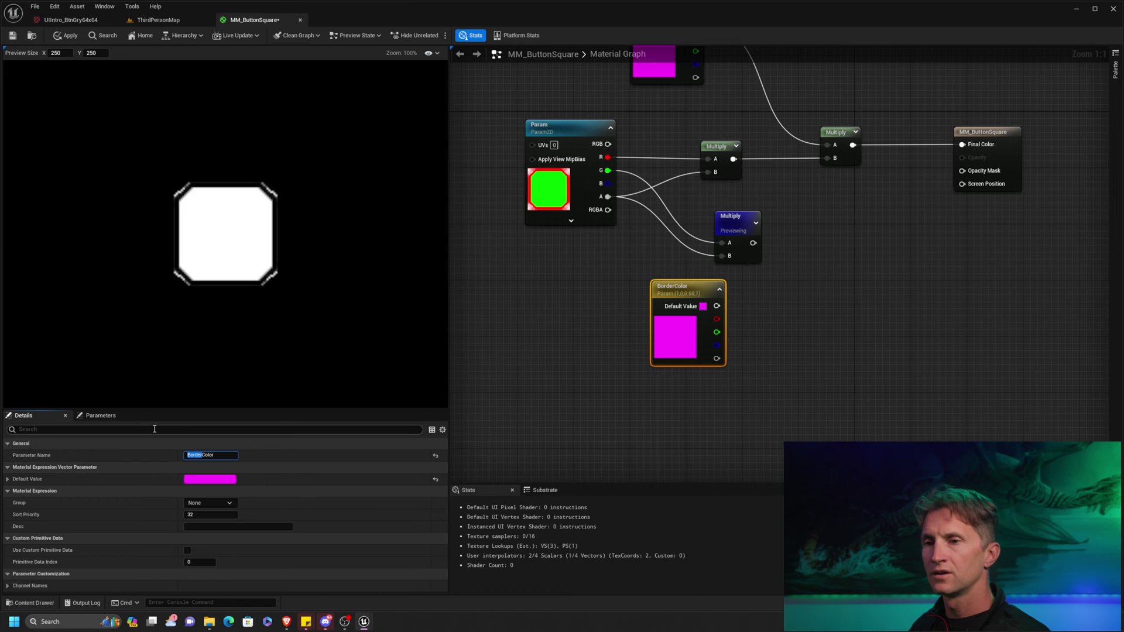
text(Fill)
key(Return)
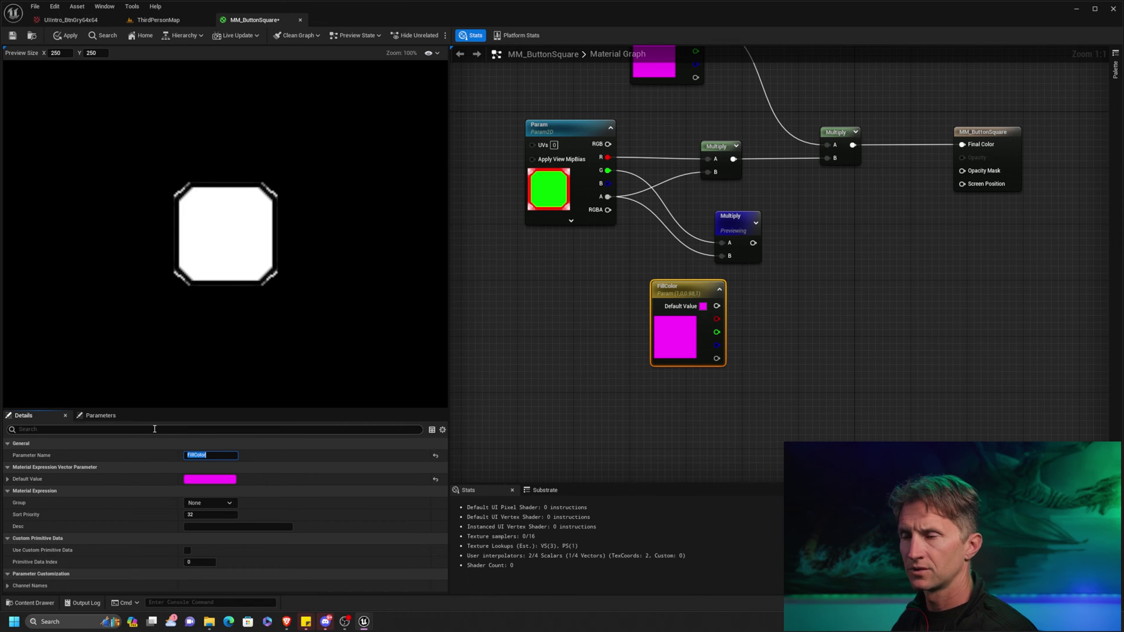
Reposition the BorderColor parameter above the texture parameter and FillColor just below the green-channel Multiply node
right_drag(887, 146, 894, 244)
drag(639, 200, 718, 147)
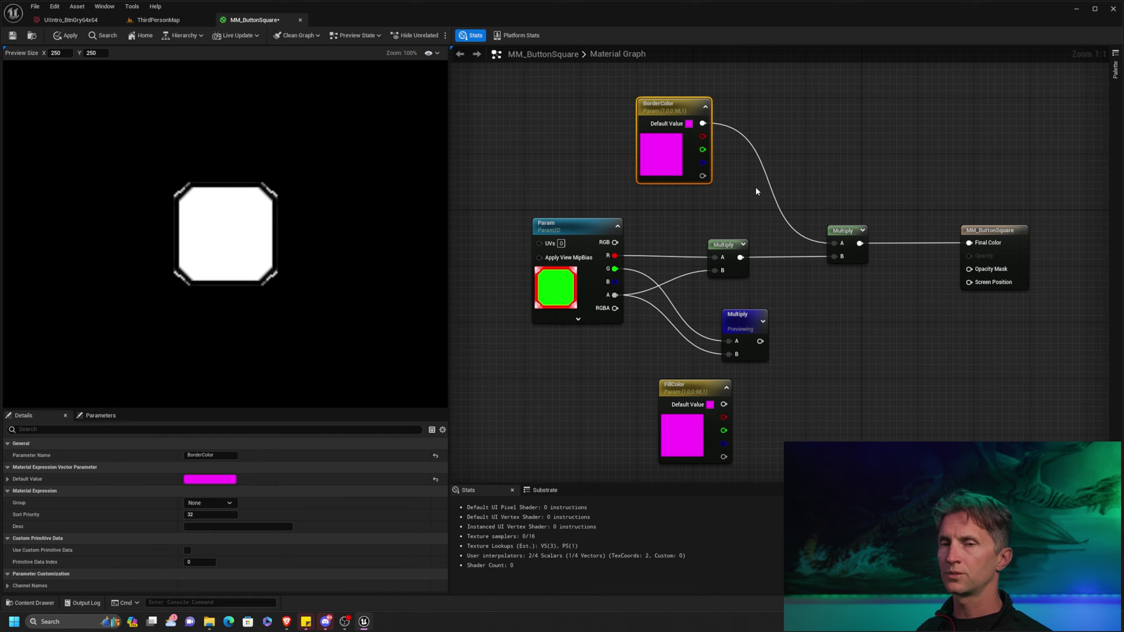
drag(684, 383, 718, 375)
right_drag(812, 375, 777, 313)
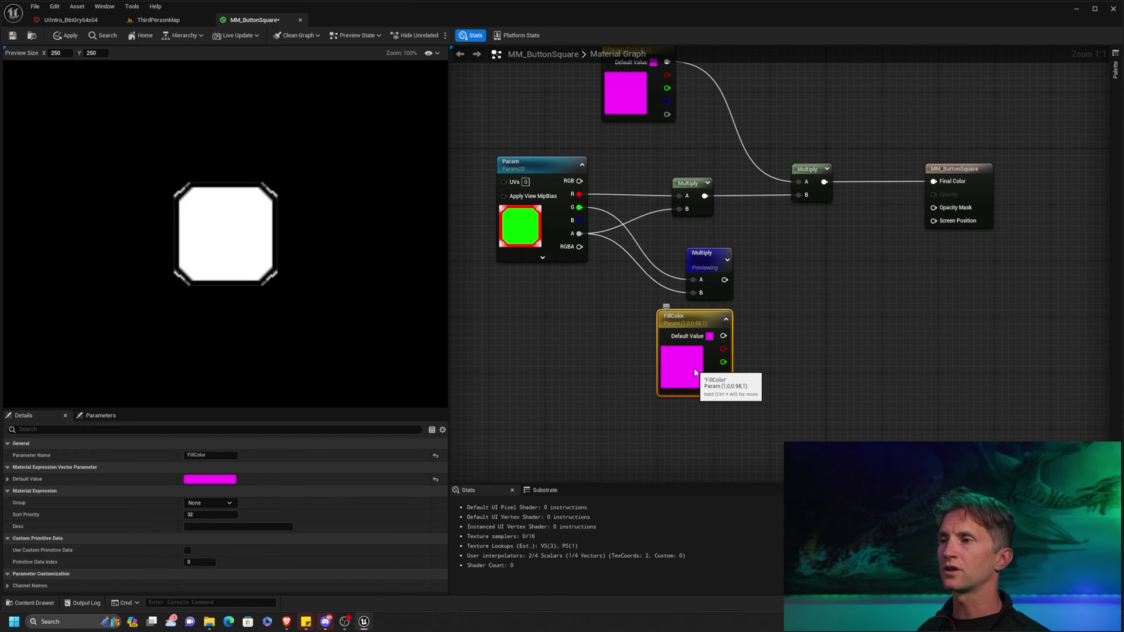
Set FillColor's default value to a saturated blue with R 0.0, G 0.043892 and B 1.0
double_click(696, 374)
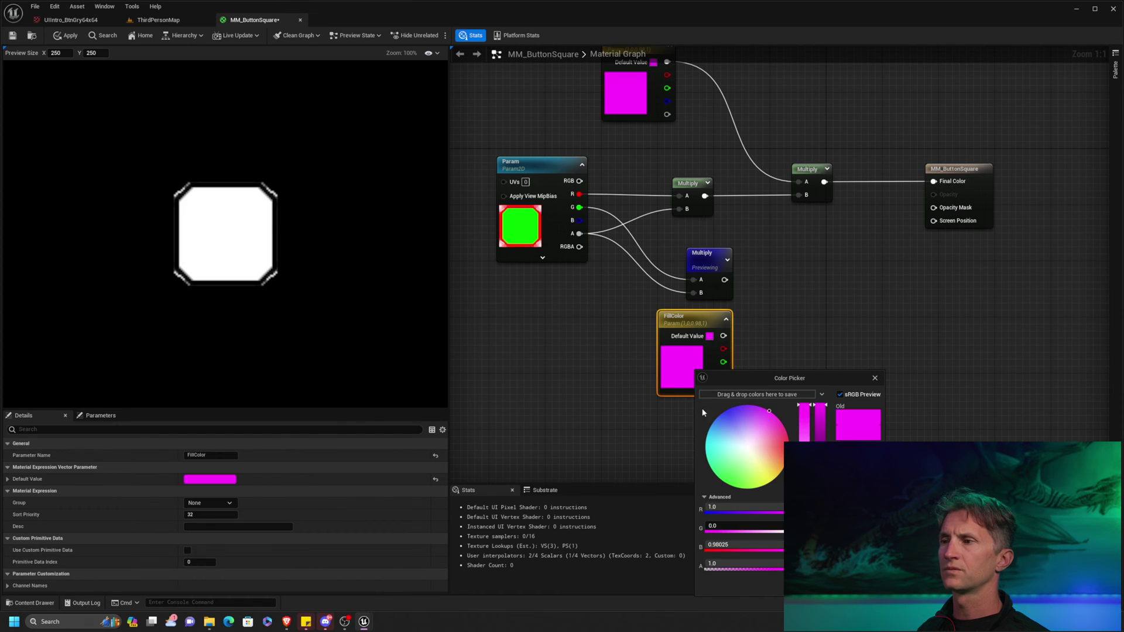
drag(756, 437, 725, 411)
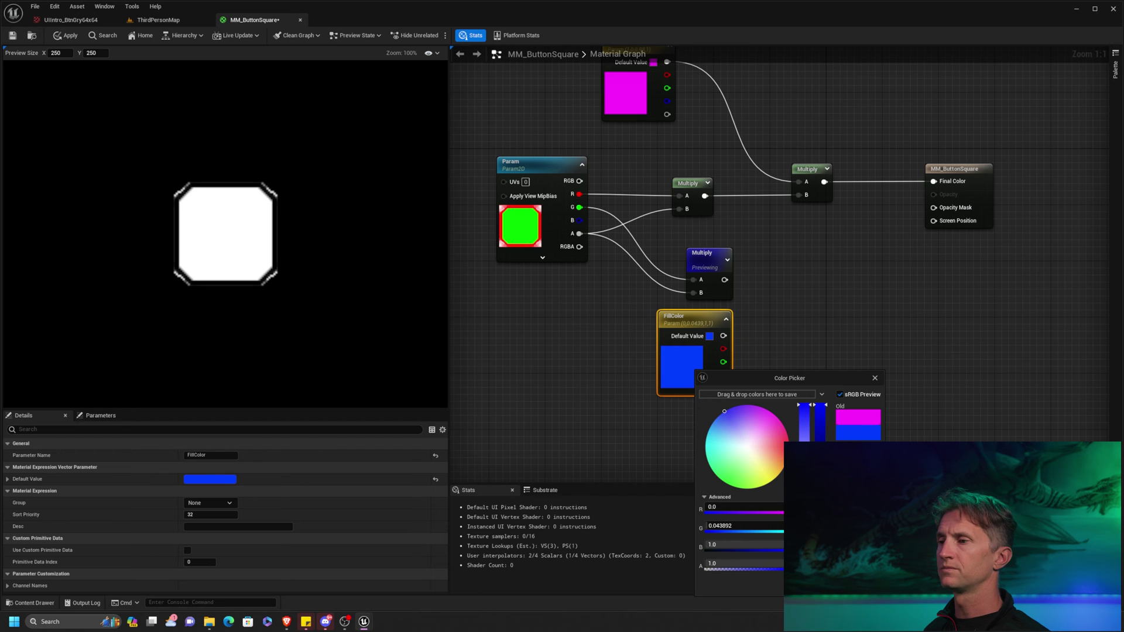
key(Return)
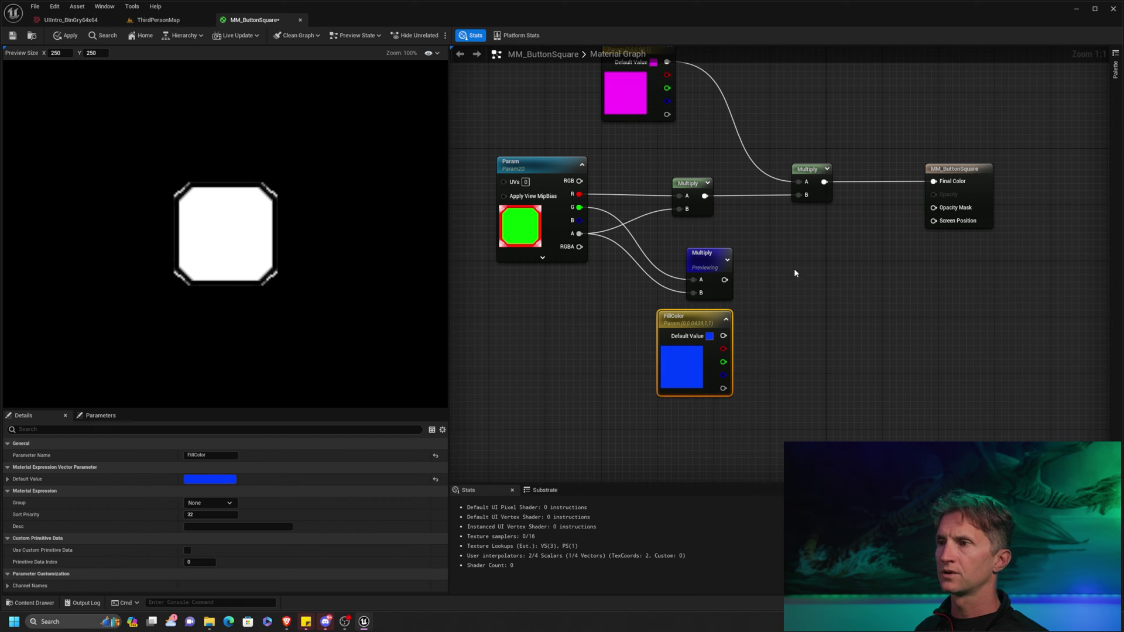
Add a Multiply node with the masked green-channel result in A and FillColor in B
drag(721, 261, 787, 259)
text(multiply)
click(811, 283)
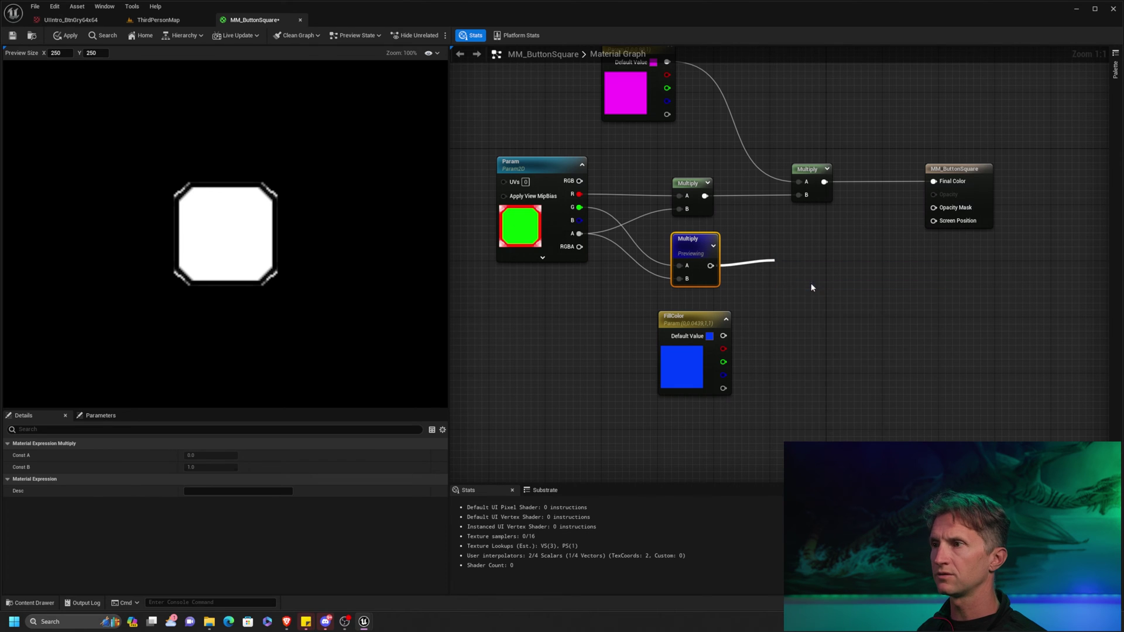
drag(725, 337, 792, 252)
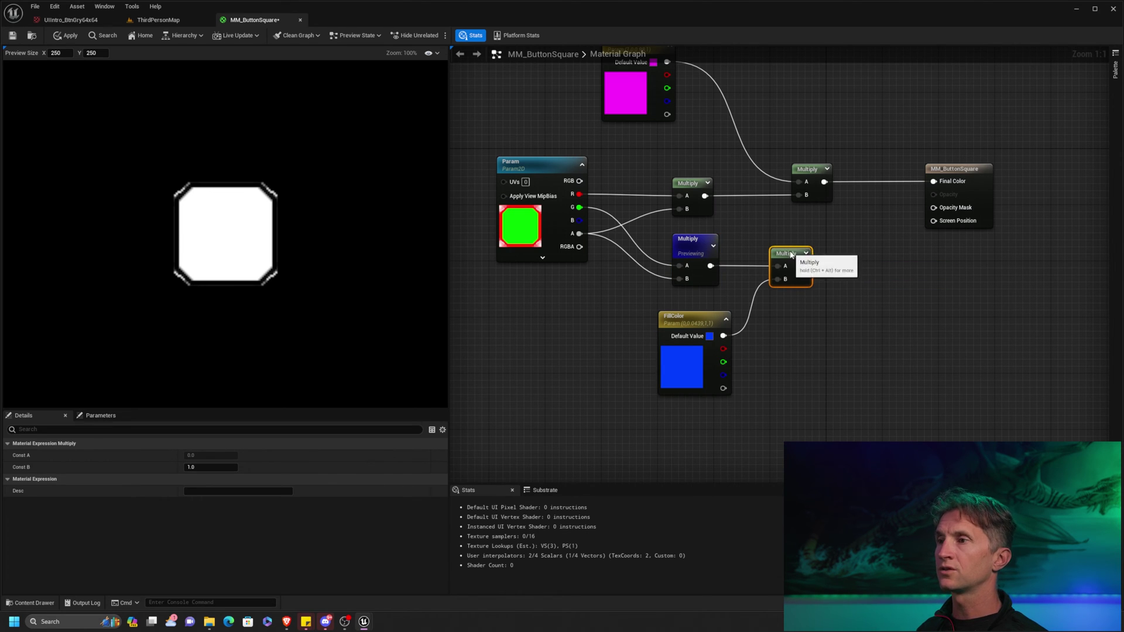
Stop previewing the green-channel Multiply node and move BorderColor slightly farther above the texture parameter
right_click(702, 242)
click(749, 256)
right_drag(840, 222, 839, 292)
drag(662, 149, 653, 135)
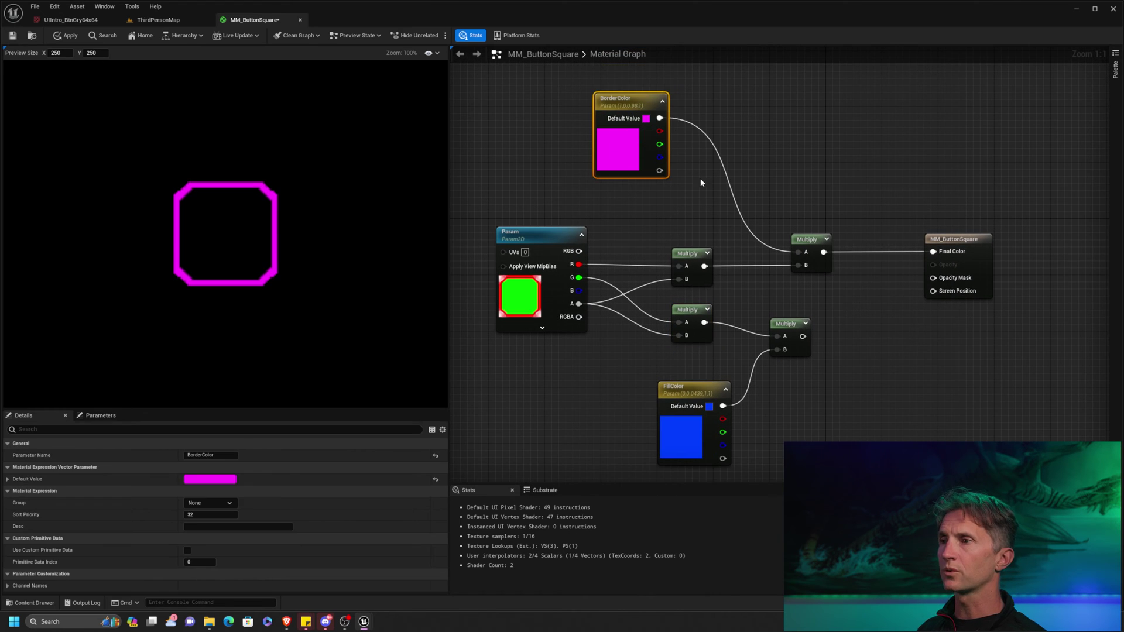
Start previewing the Multiply node that tints the green channel with FillColor
right_drag(700, 178, 716, 146)
right_click(806, 292)
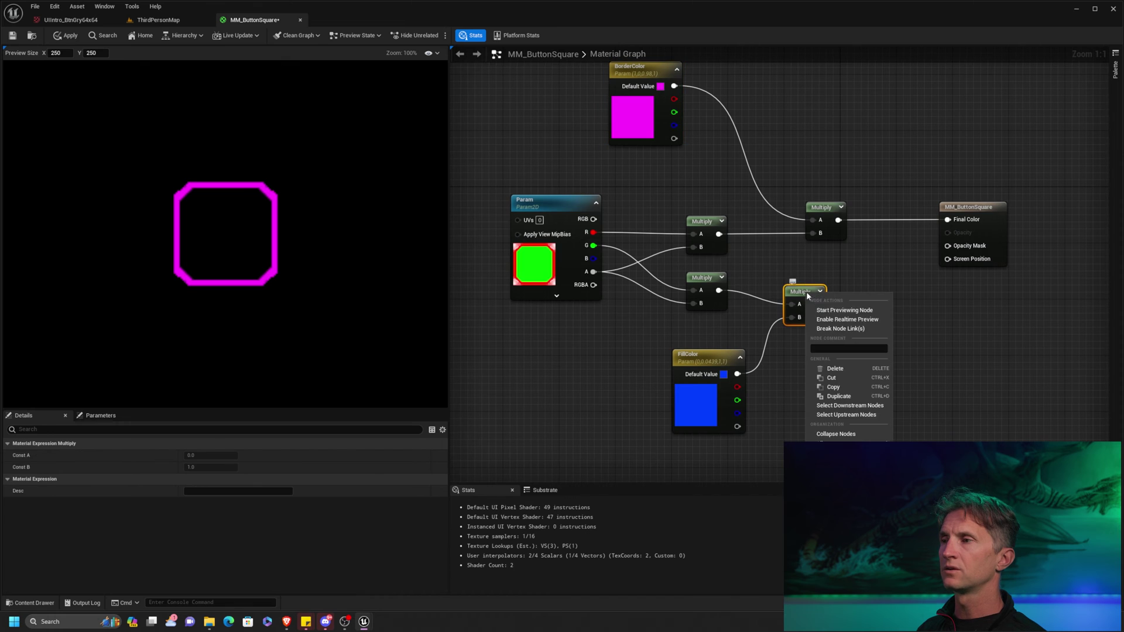
click(846, 296)
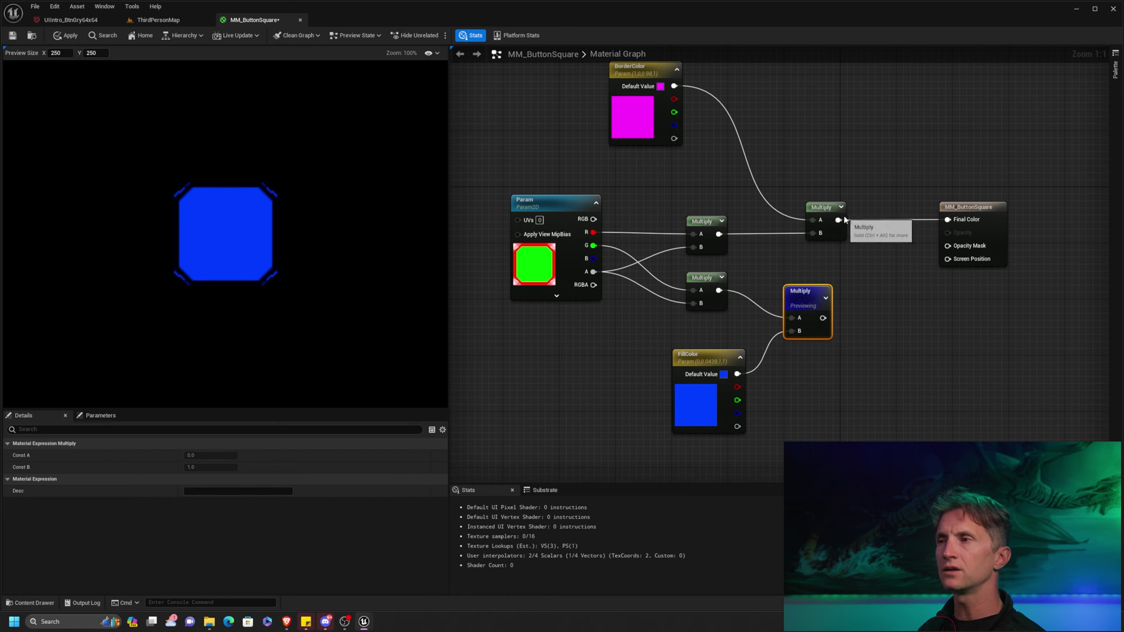
Combine the BorderColor Multiply in A and the FillColor Multiply in B with an Add node, and connect it to Final Color
drag(838, 220, 868, 263)
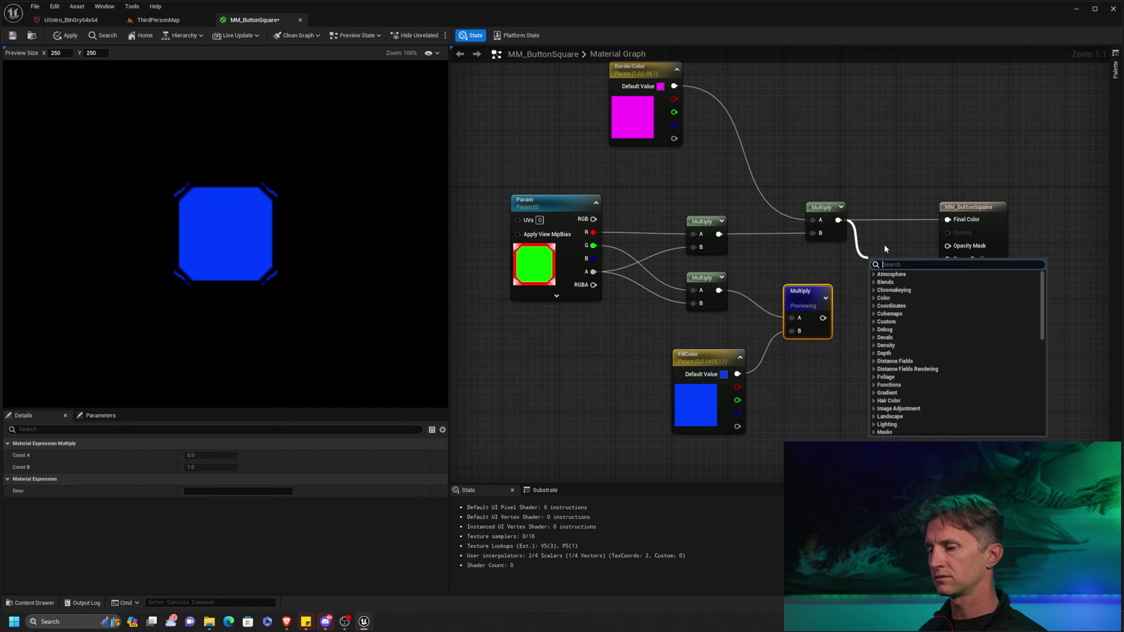
text(+)
click(886, 307)
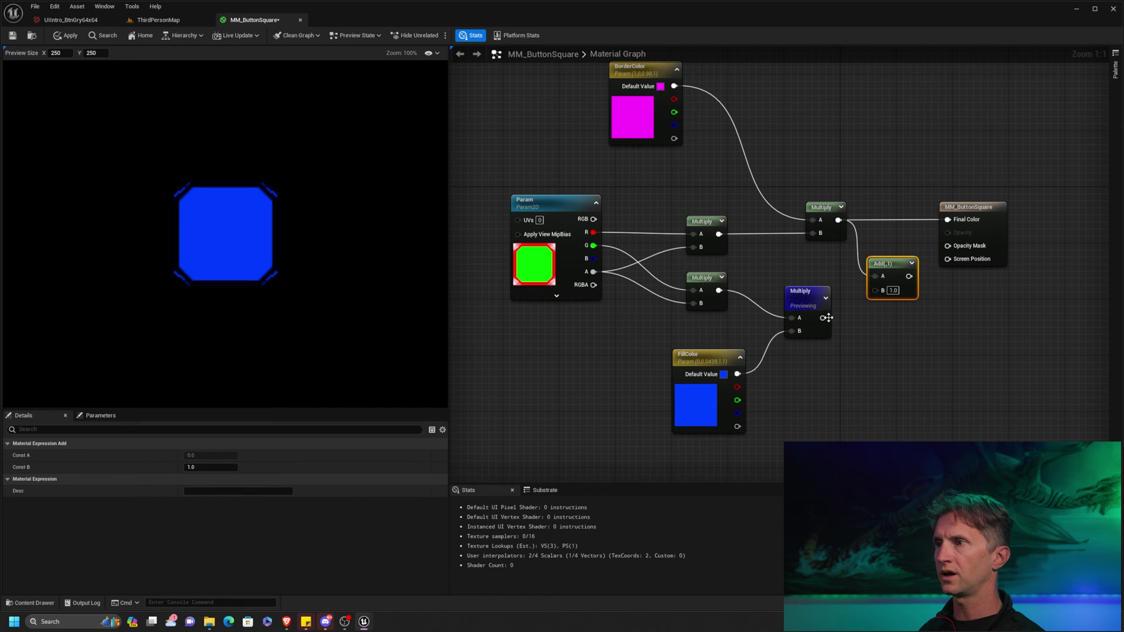
drag(825, 318, 949, 219)
Stop previewing the FillColor Multiply and line up the Add node between the BorderColor Multiply and the result node
right_click(810, 300)
click(840, 314)
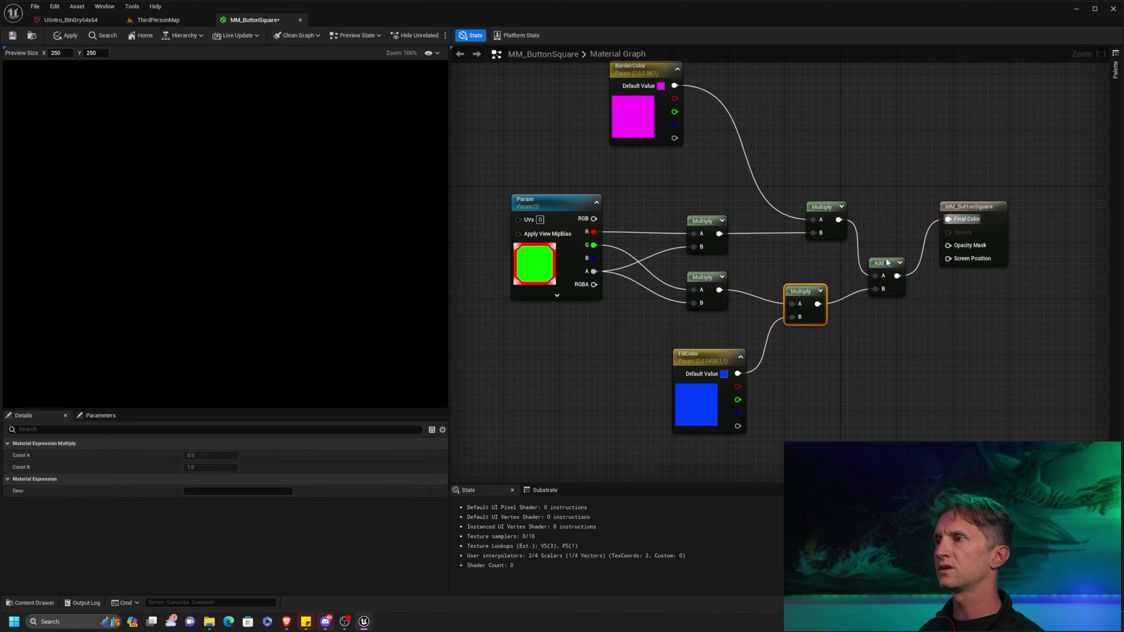
drag(888, 263, 903, 206)
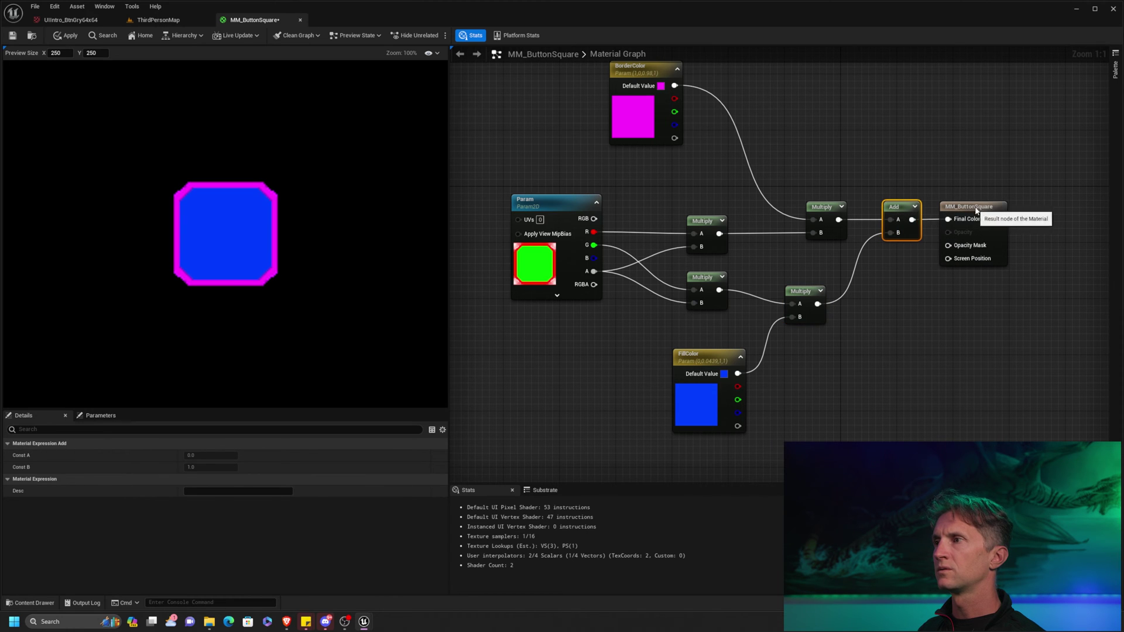
drag(977, 211, 1005, 211)
drag(894, 206, 908, 207)
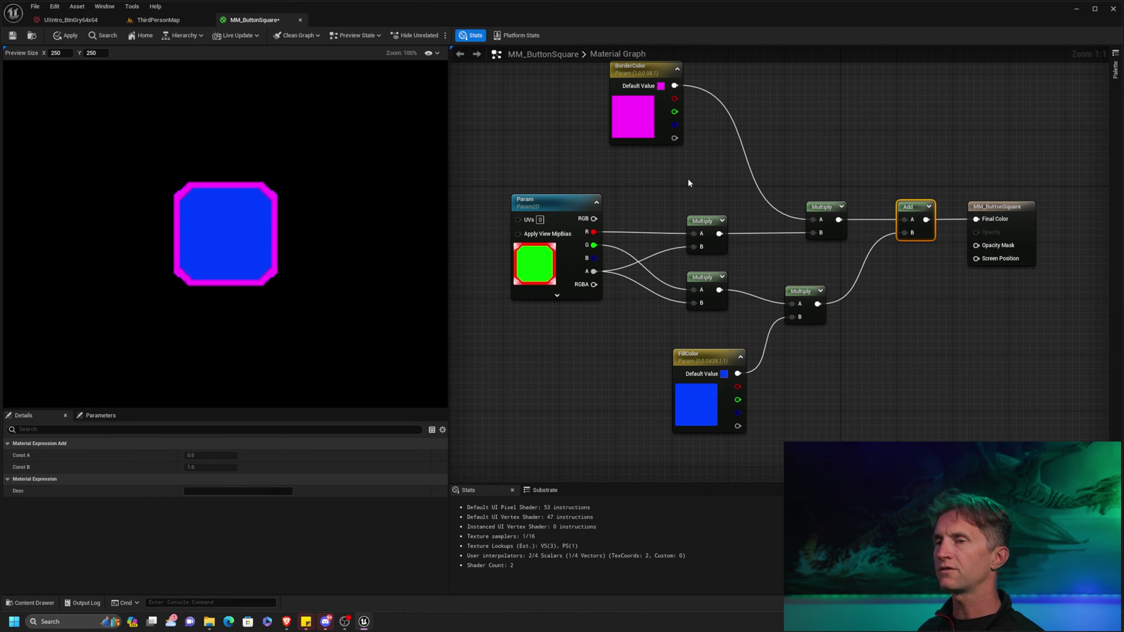
drag(795, 232, 813, 233)
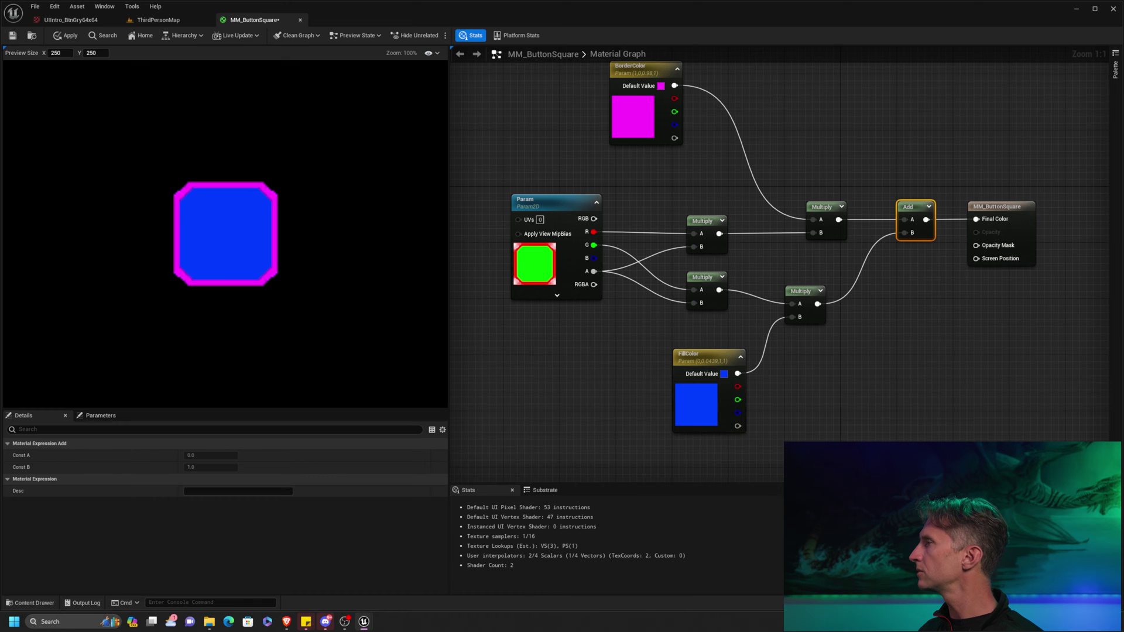
Tidy the border branch by moving BorderColor, its Multiply and the Add node back, and level the result node with Add
right_drag(879, 134, 902, 145)
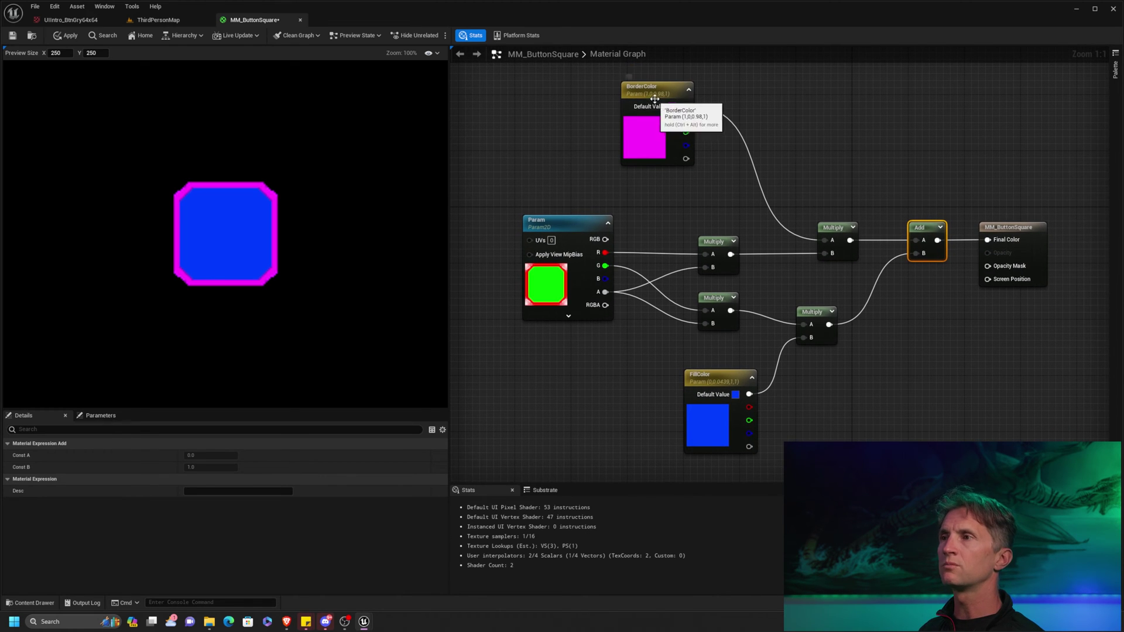
drag(651, 96, 615, 110)
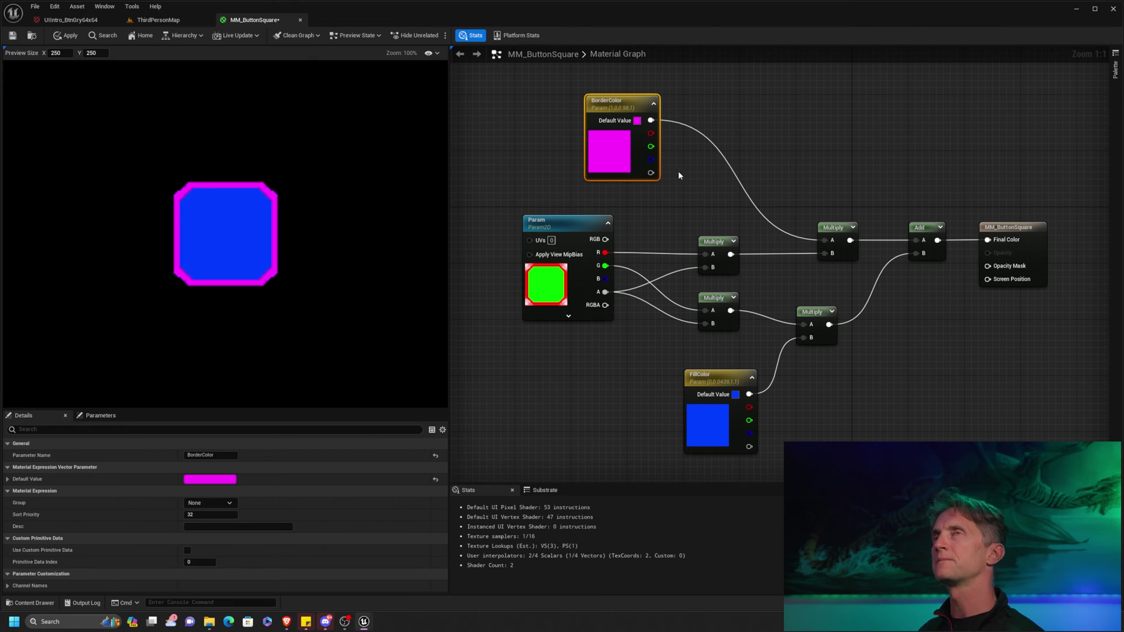
drag(833, 228, 798, 221)
drag(920, 232, 885, 225)
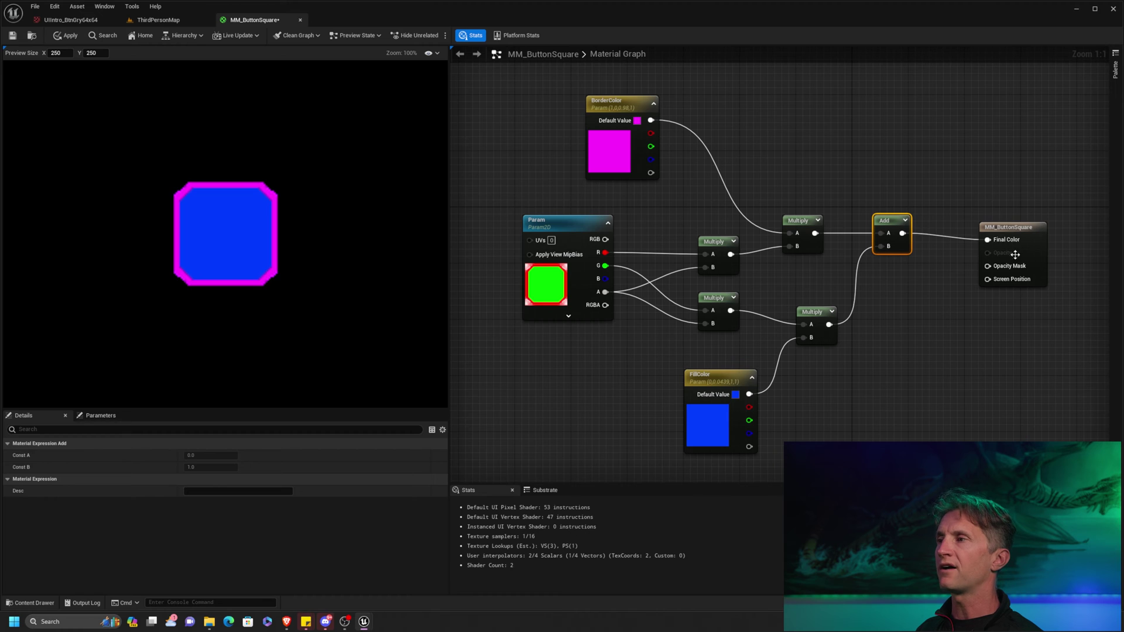
drag(1025, 230, 1025, 223)
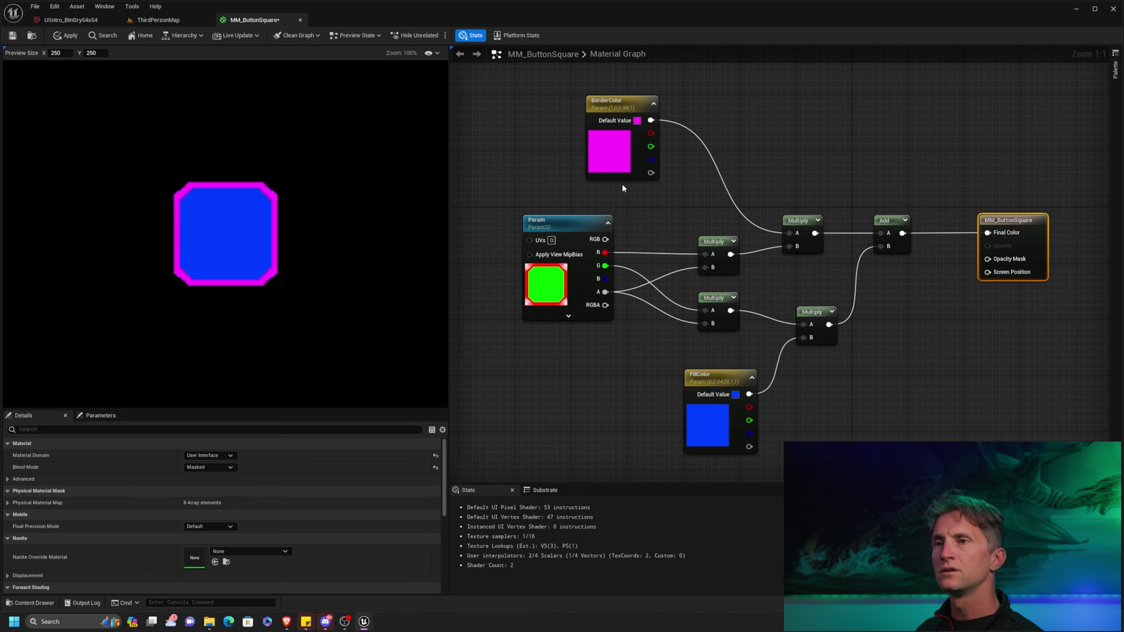
Add a LinearGradient node below the FillColor parameter and start previewing it
right_drag(752, 417, 653, 264)
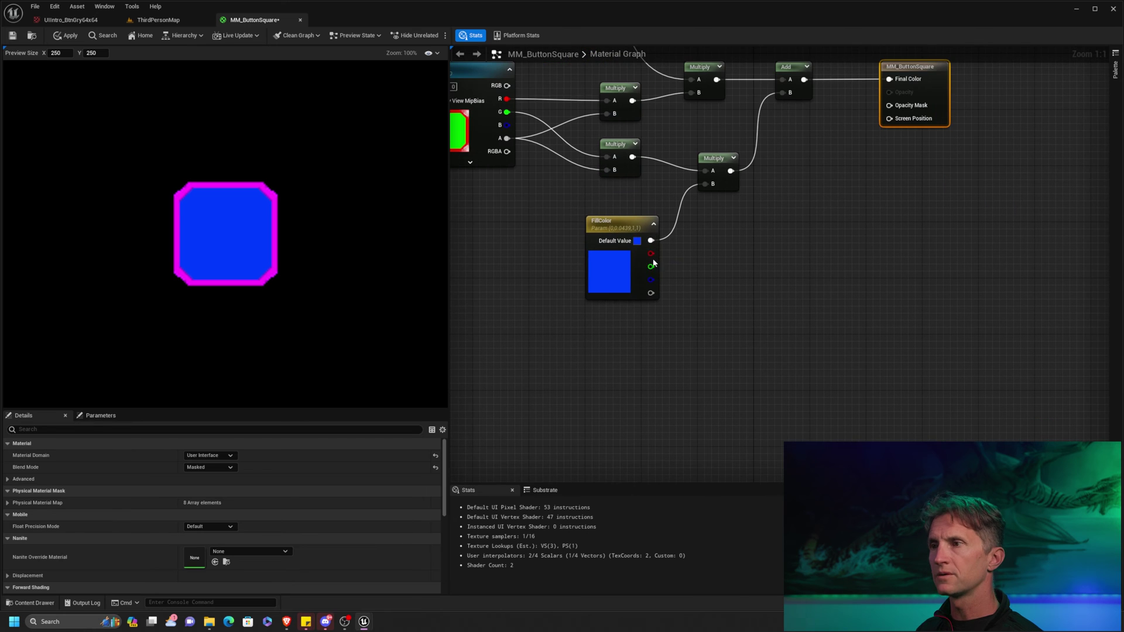
right_drag(706, 320, 696, 314)
right_click(670, 317)
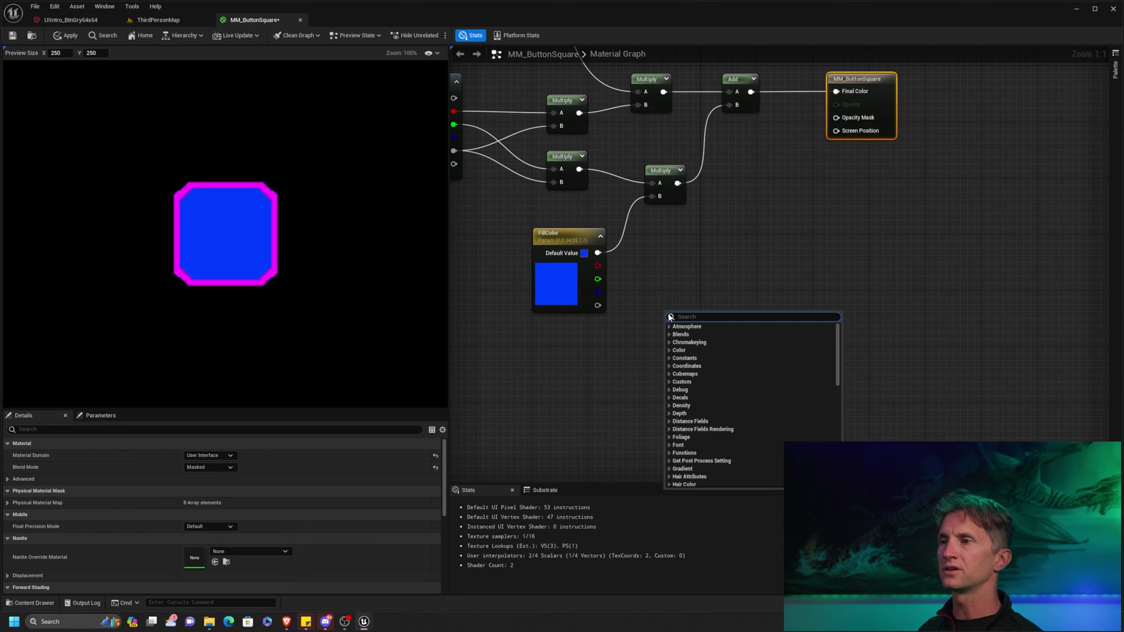
text(grad)
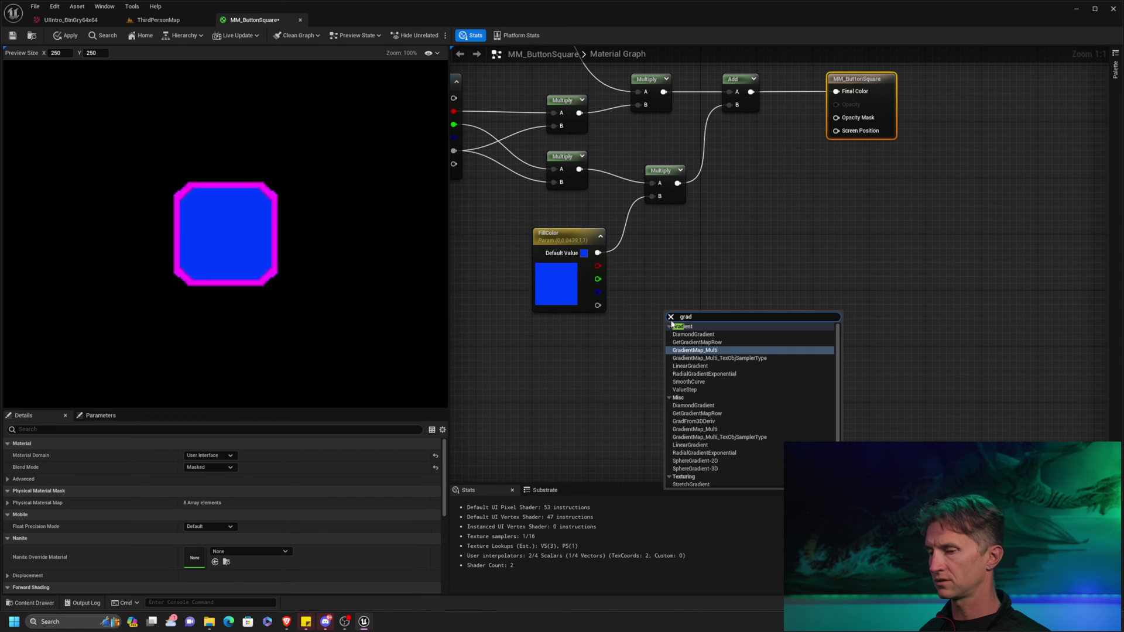
click(692, 366)
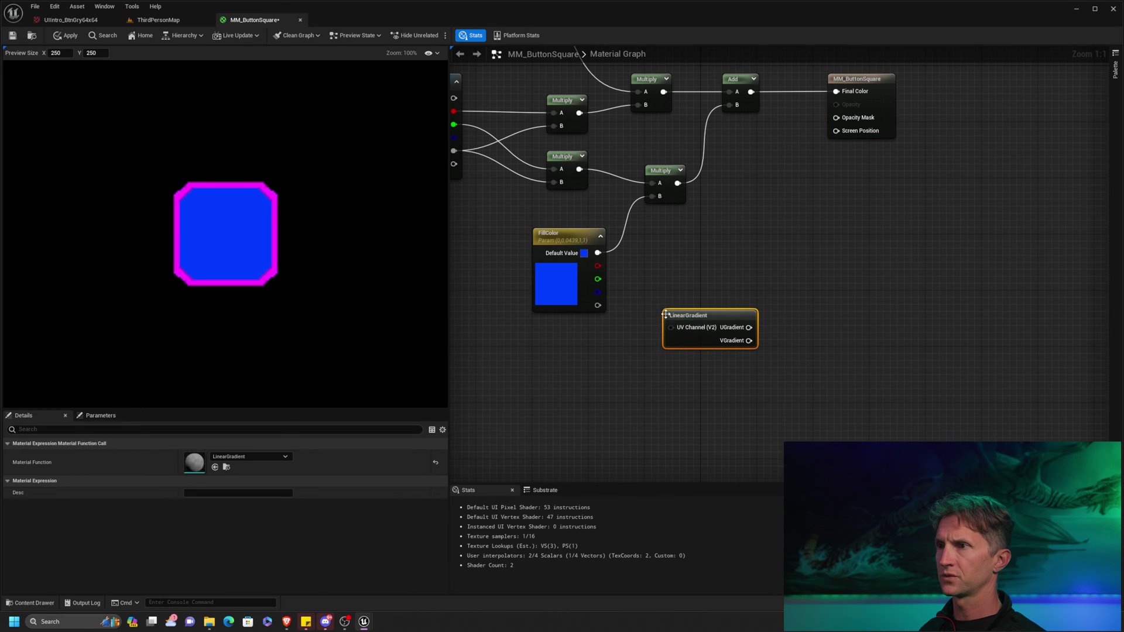
drag(701, 316, 569, 334)
right_click(613, 332)
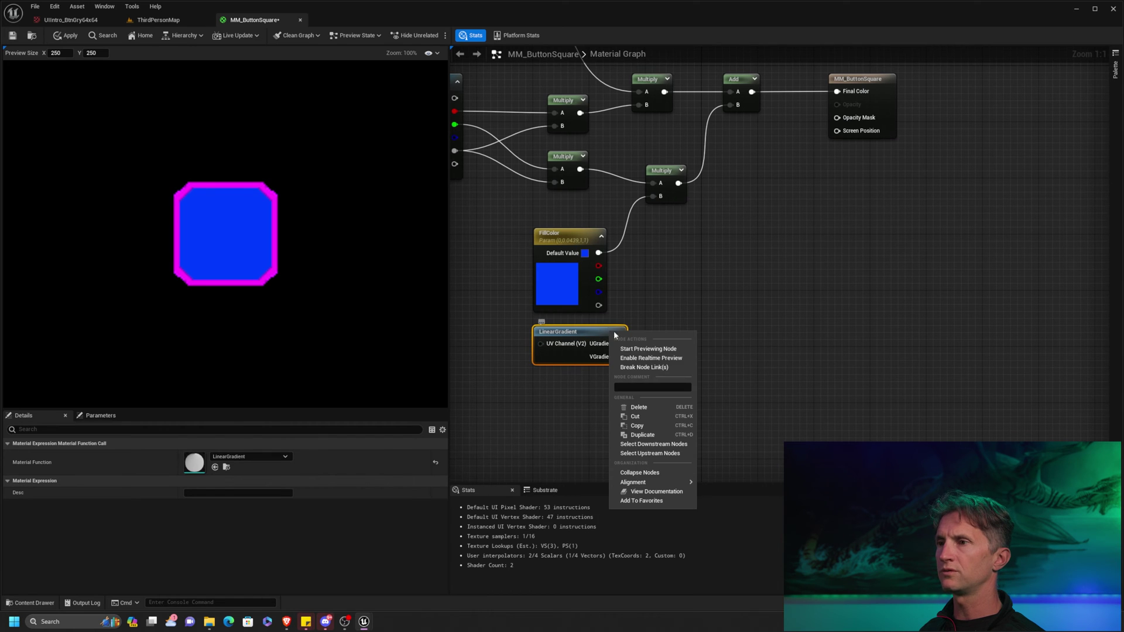
click(645, 351)
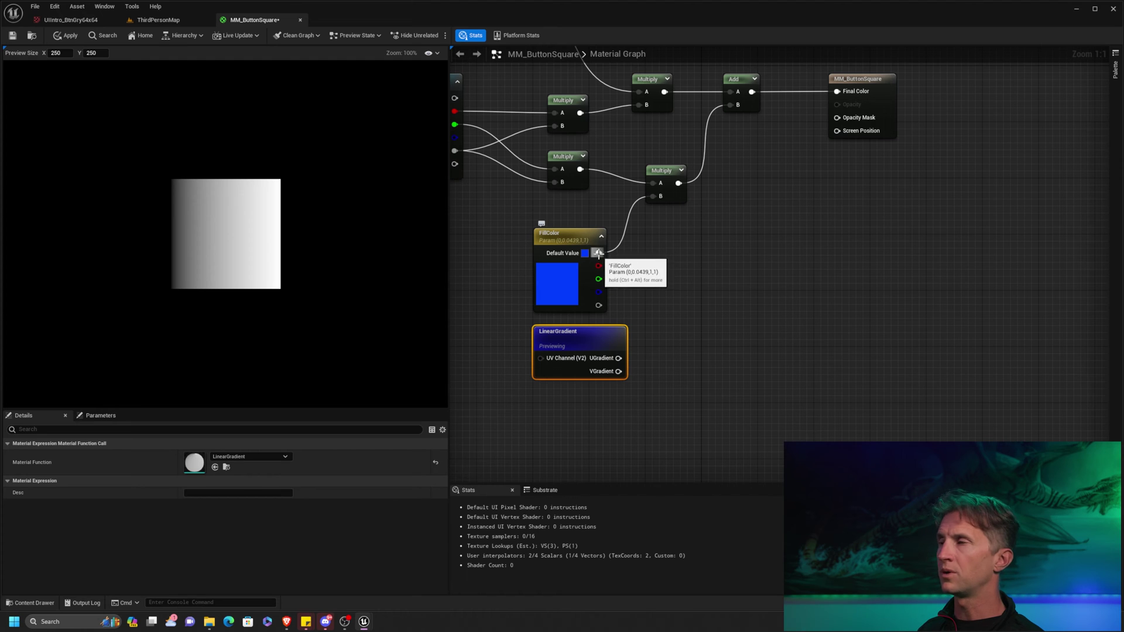
drag(599, 253, 764, 301)
click(785, 230)
right_drag(722, 234, 872, 252)
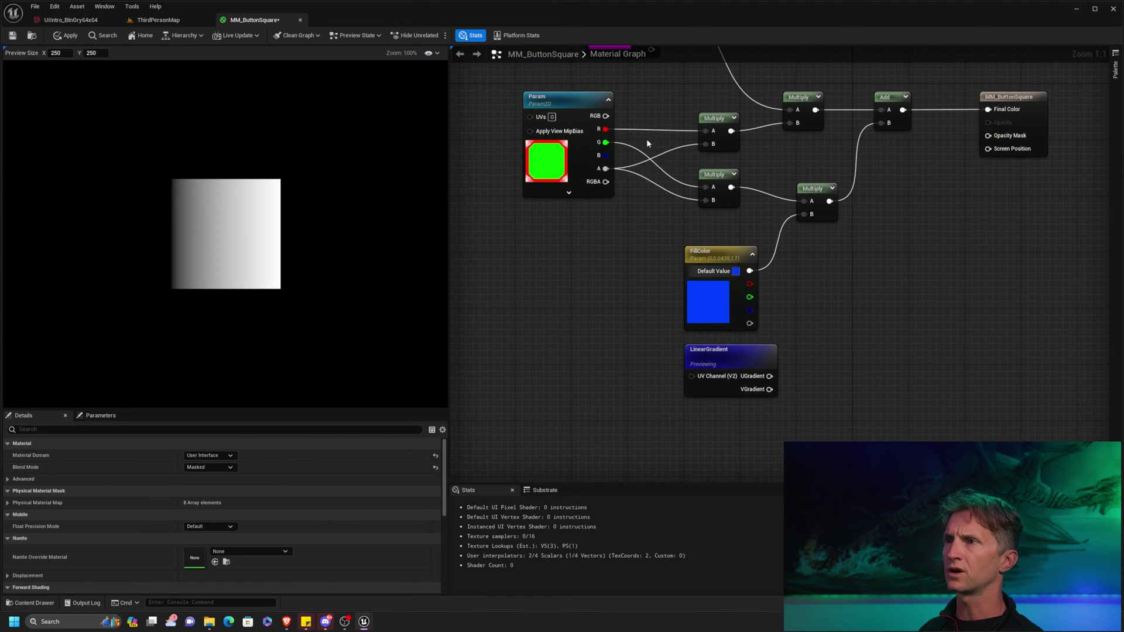
Add a Multiply node with the FillColor Multiply's output in A and LinearGradient's VGradient in B
right_drag(832, 205, 721, 177)
drag(712, 175, 767, 246)
text(multiply)
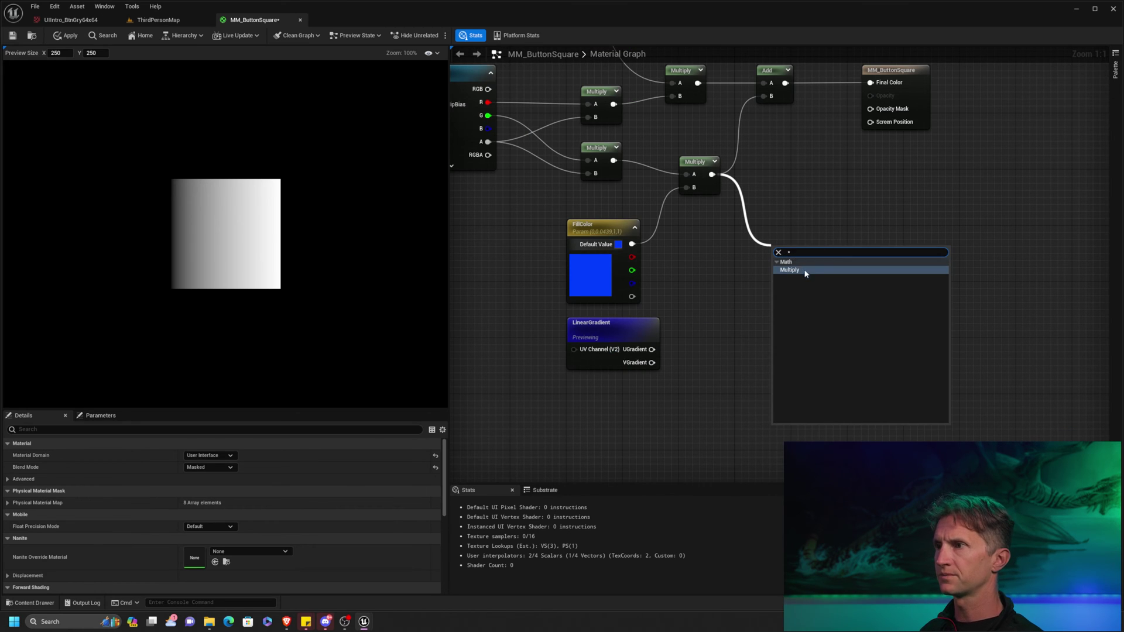
key(Return)
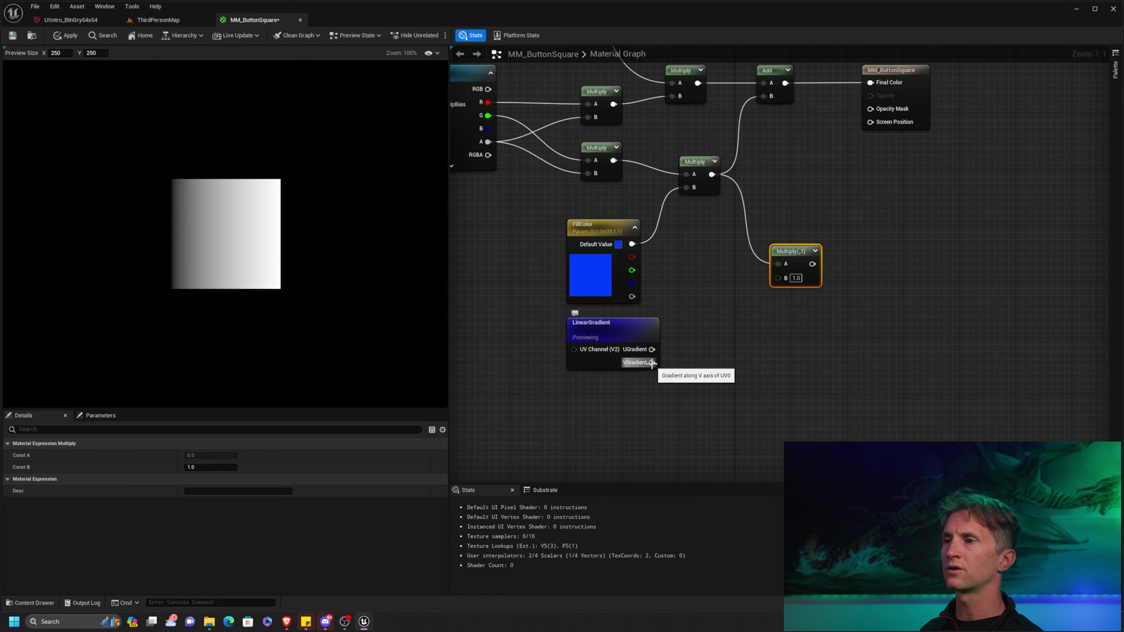
drag(652, 362, 792, 267)
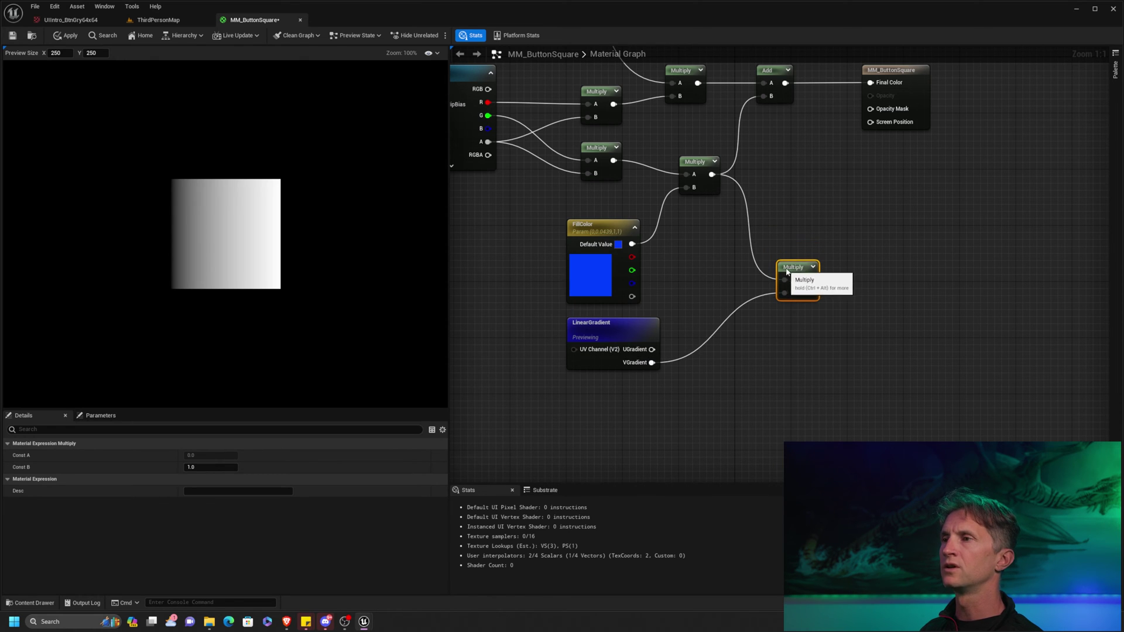
Start previewing the gradient Multiply node and move it slightly higher, closer to the FillColor Multiply's level
right_click(792, 267)
click(826, 286)
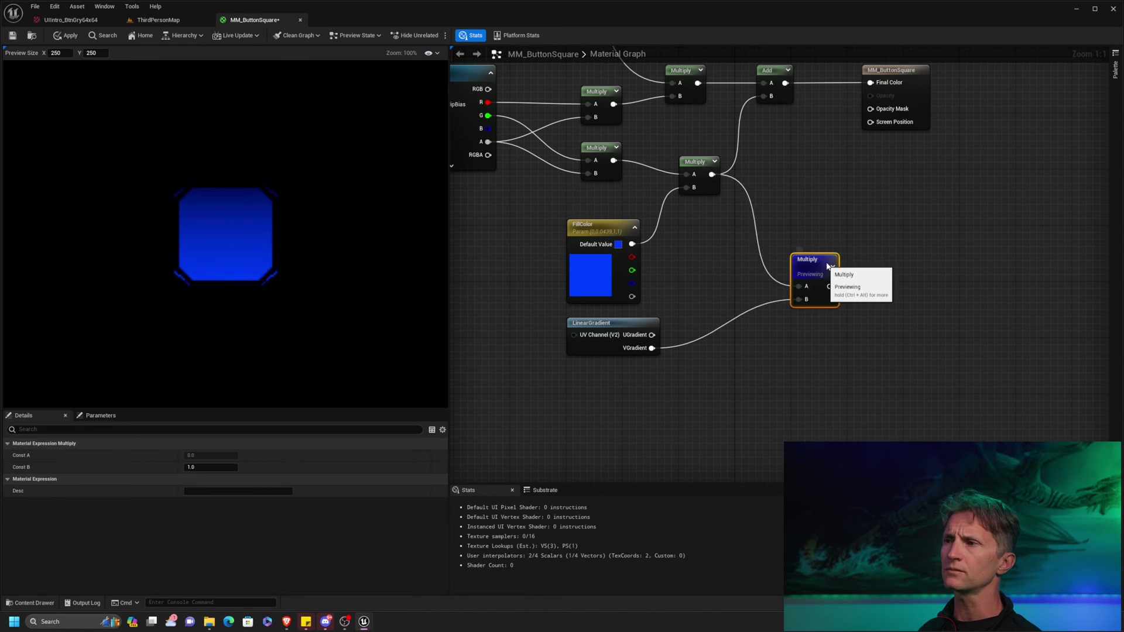
drag(799, 275, 798, 240)
Move the result node and the Add node farther from the Multiply nodes to make room for the gradient branch
right_drag(797, 197, 740, 244)
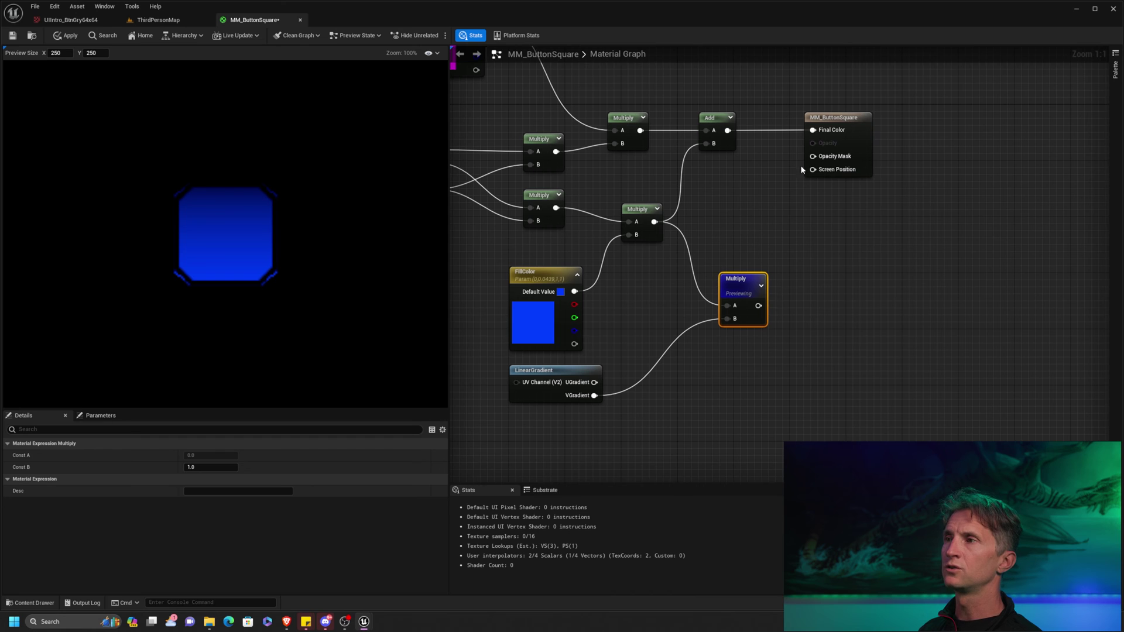
click(905, 123)
drag(709, 117, 806, 117)
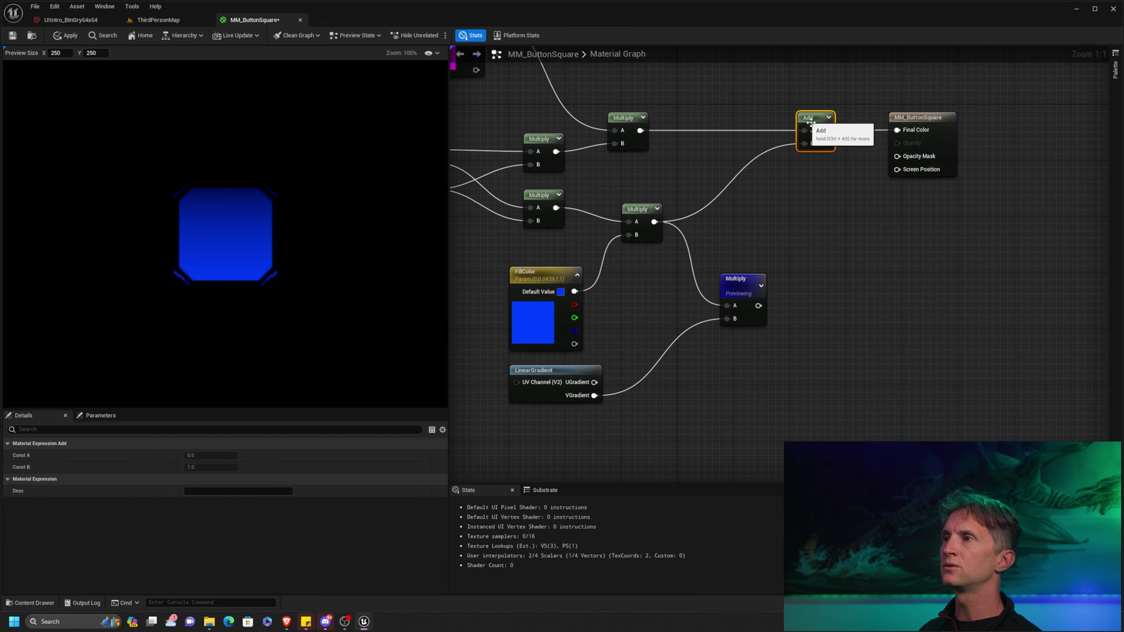
Connect the gradient Multiply's output to Add's B input, stop previewing that Multiply, and align it with the FillColor Multiply
drag(757, 307, 812, 144)
right_drag(740, 284, 745, 283)
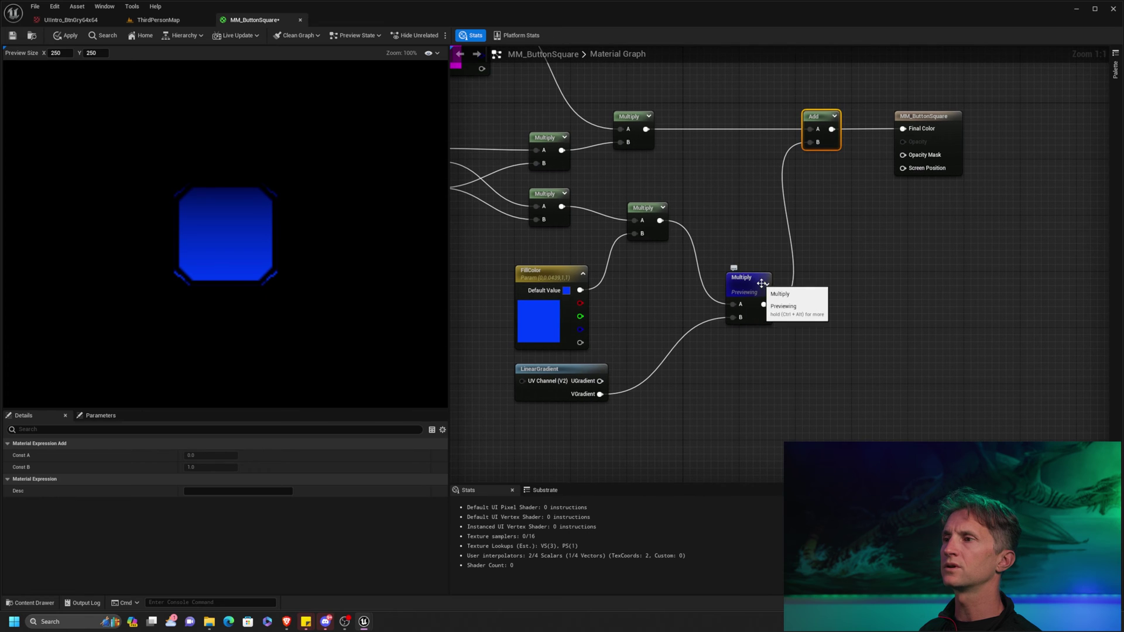
right_click(764, 284)
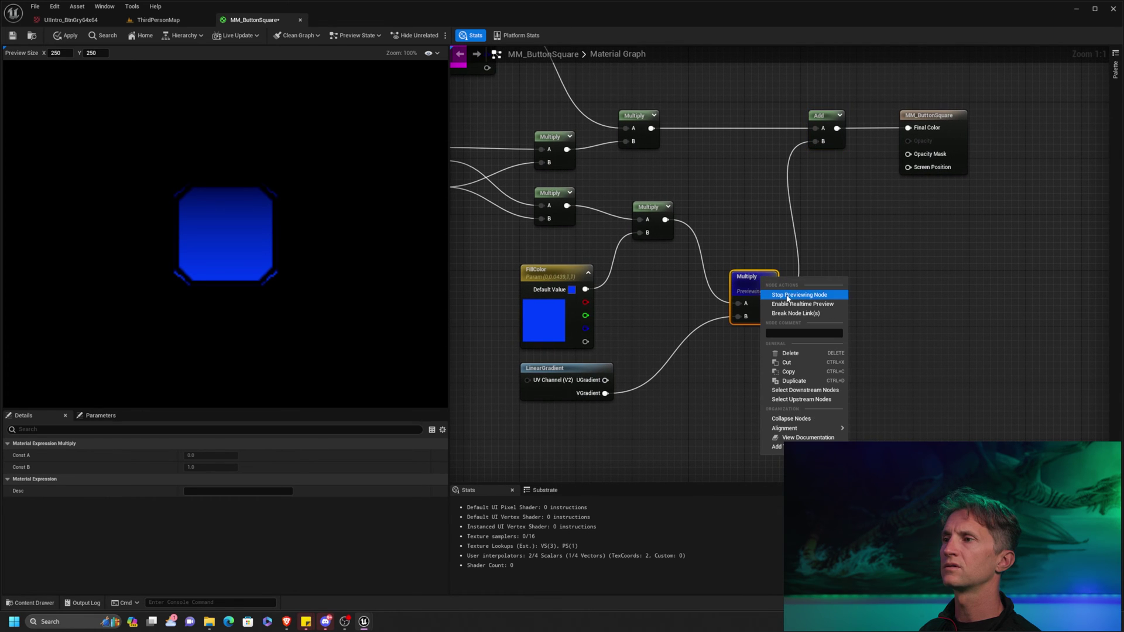
click(804, 294)
drag(748, 285, 749, 215)
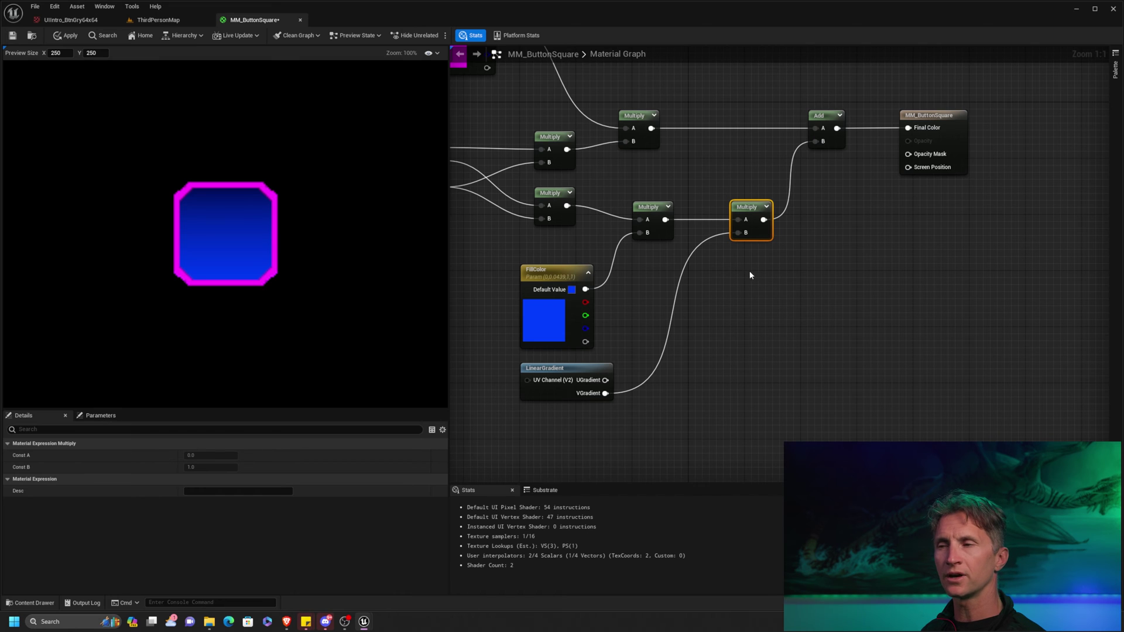
Preview the gradient Multiply node and the LinearGradient node by itself to compare their outputs
drag(605, 393, 732, 367)
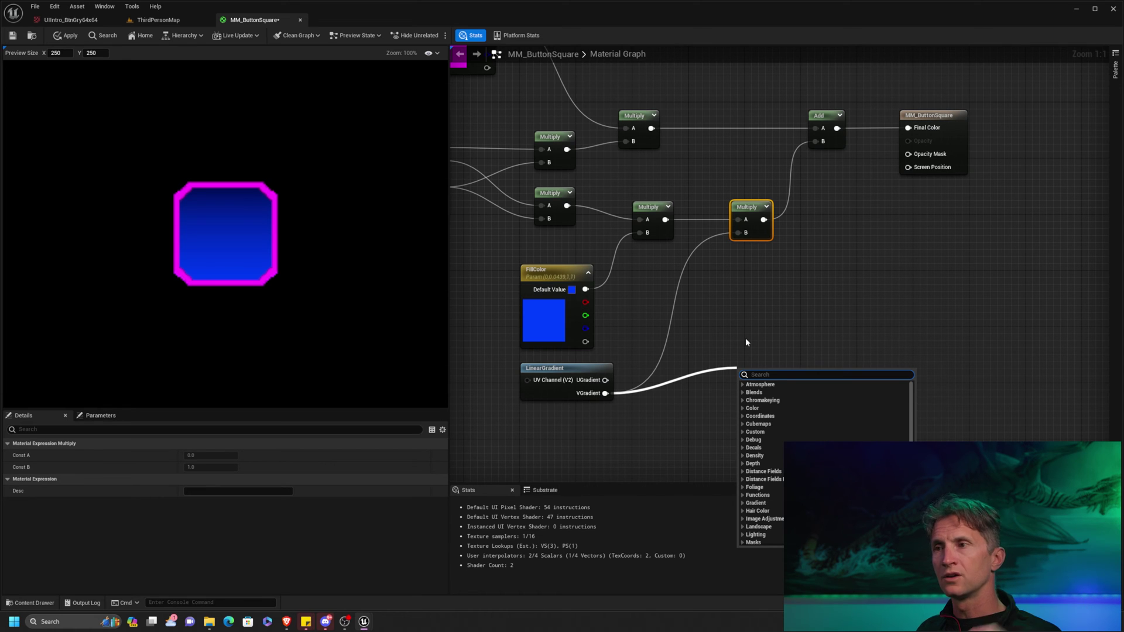
click(636, 296)
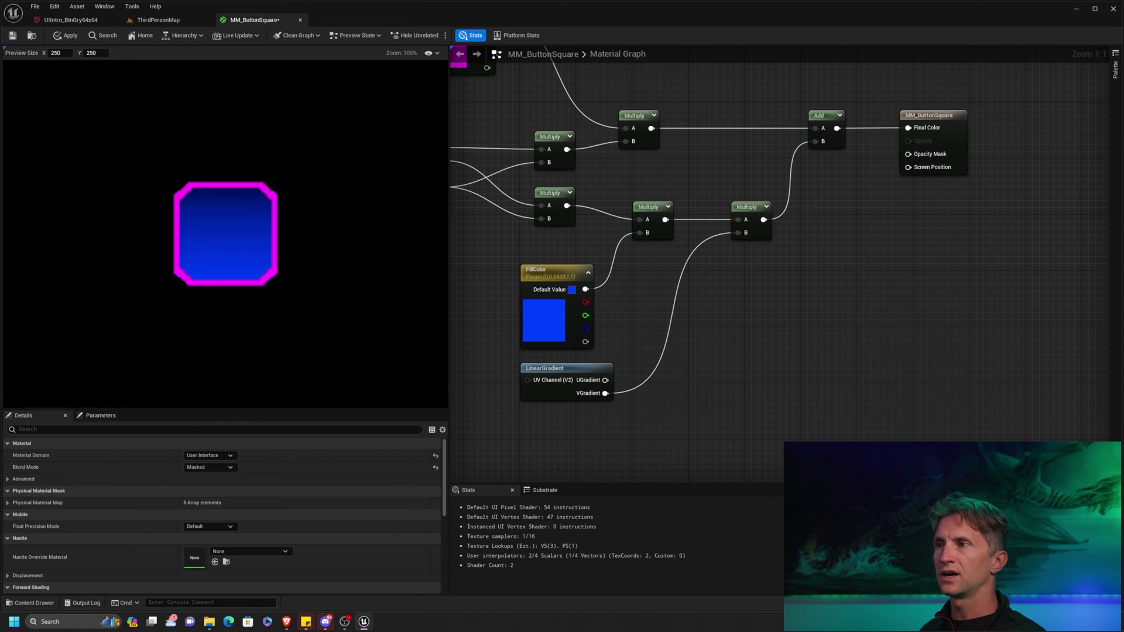
right_click(749, 209)
click(796, 228)
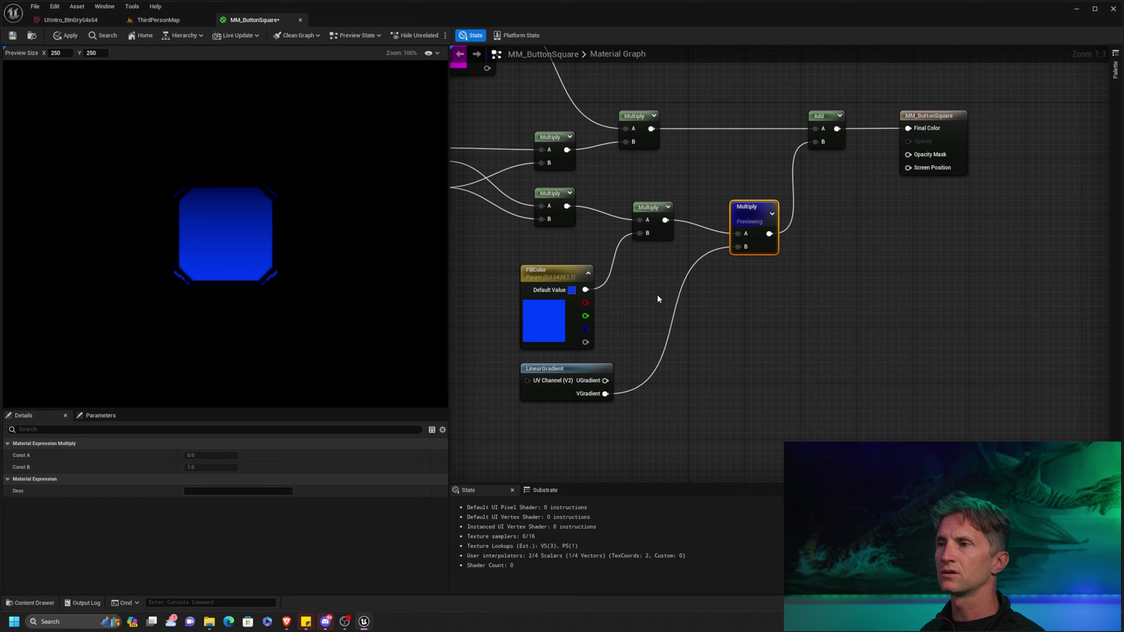
right_click(587, 365)
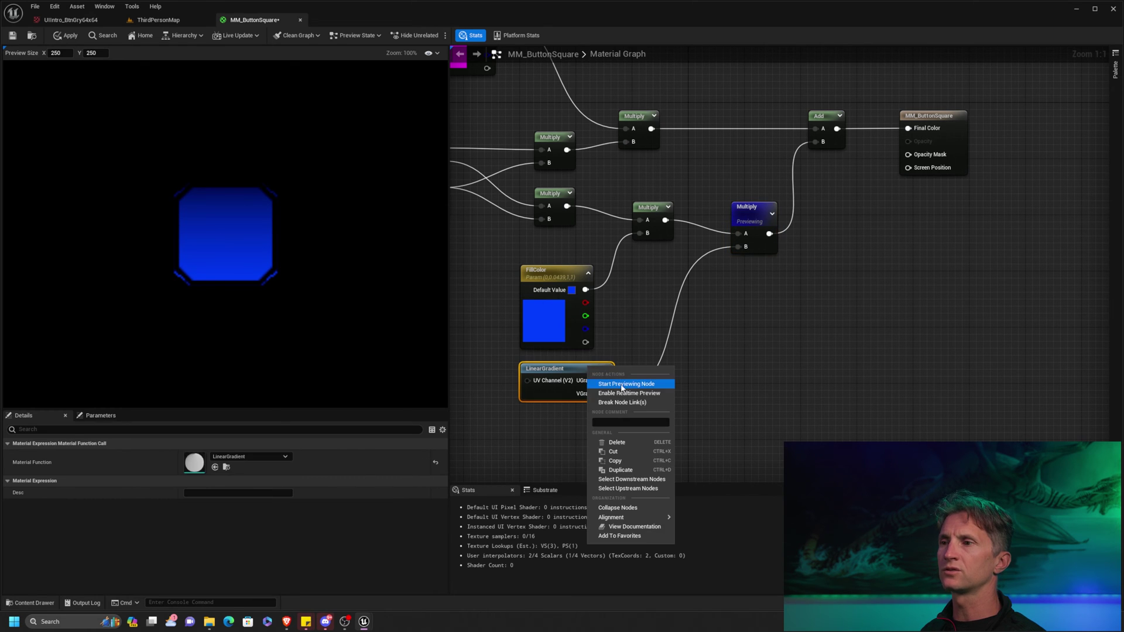
click(621, 385)
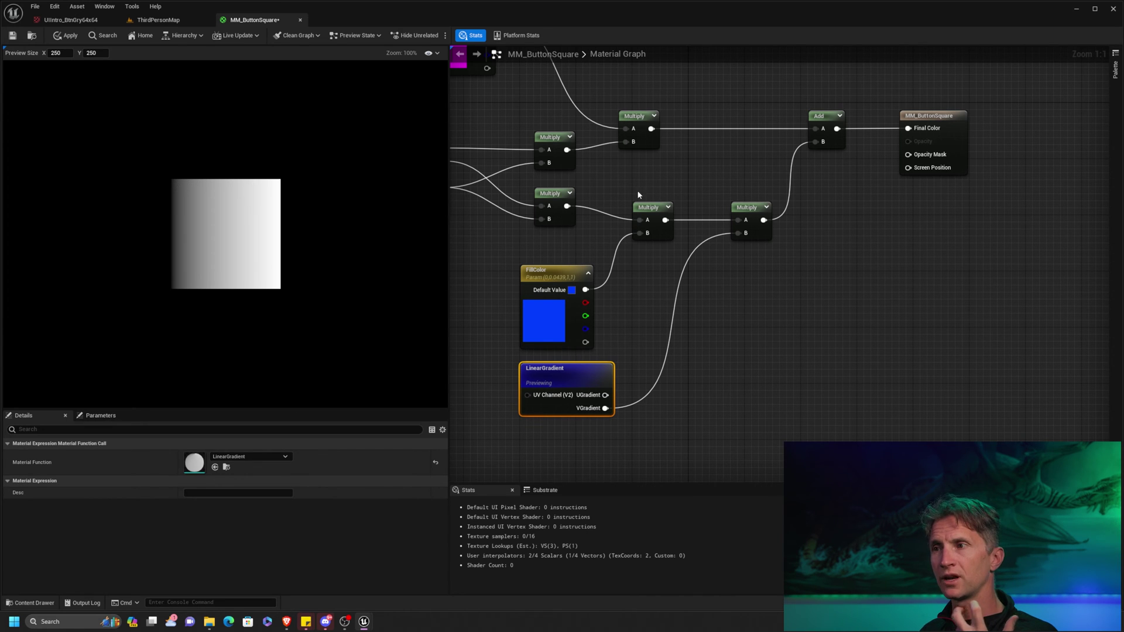
Add a OneMinus node fed by LinearGradient's VGradient output and start previewing it
drag(606, 408, 707, 351)
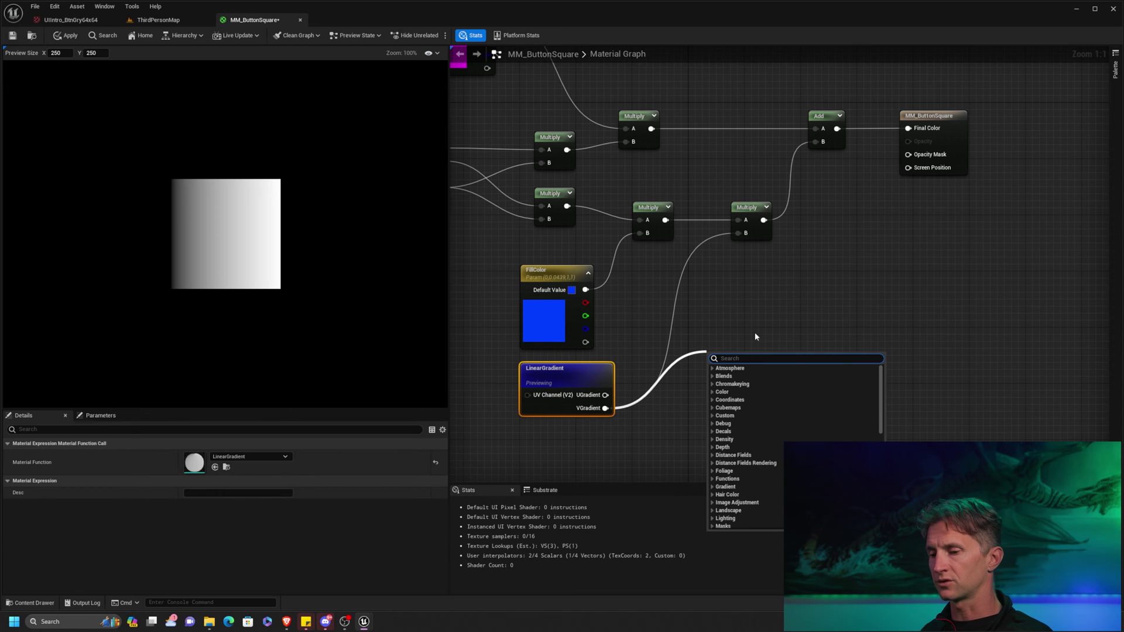
text(-)
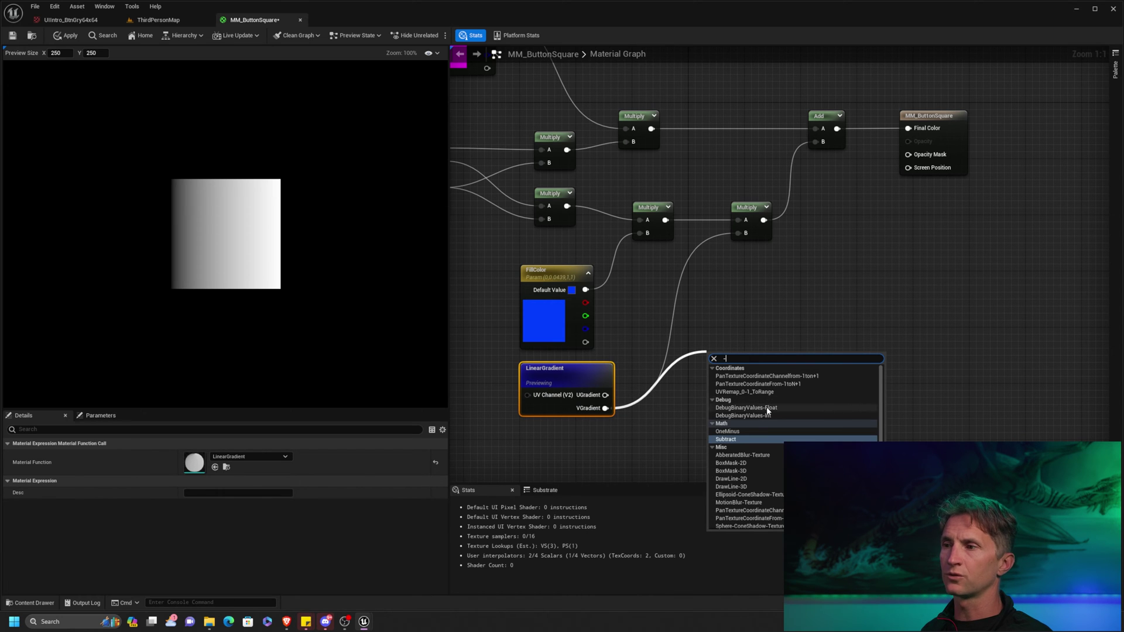
click(731, 432)
drag(718, 357, 694, 358)
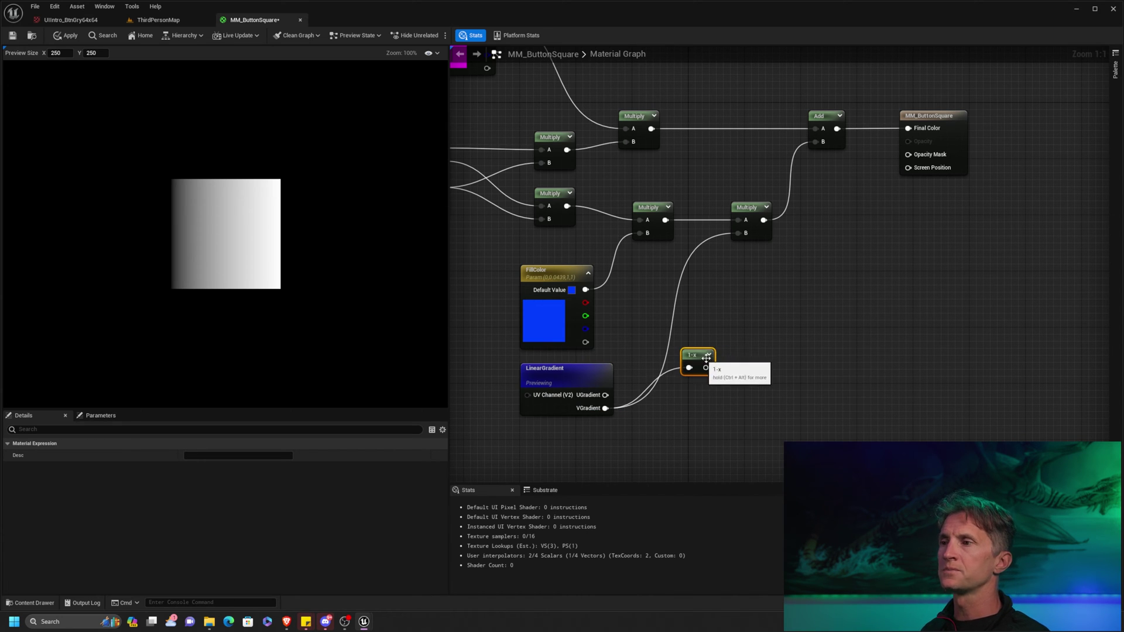
right_click(694, 358)
click(741, 373)
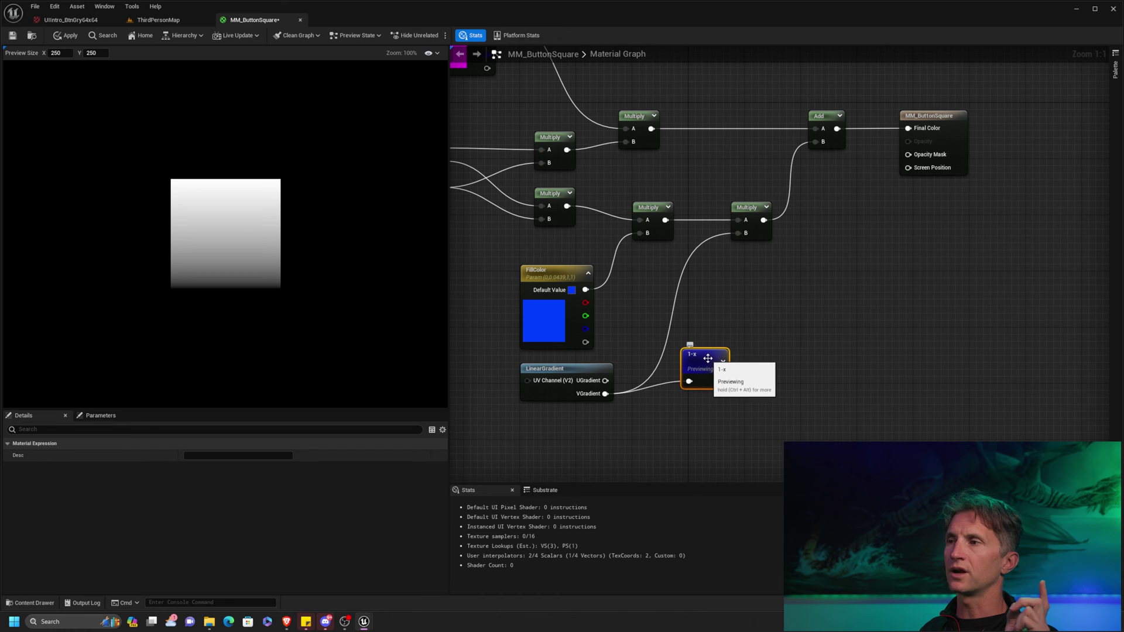
Paste a copy of the gradient Multiply node between LinearGradient and 1-x, feed VGradient into its A input, and preview it
drag(708, 359, 807, 359)
click(769, 210)
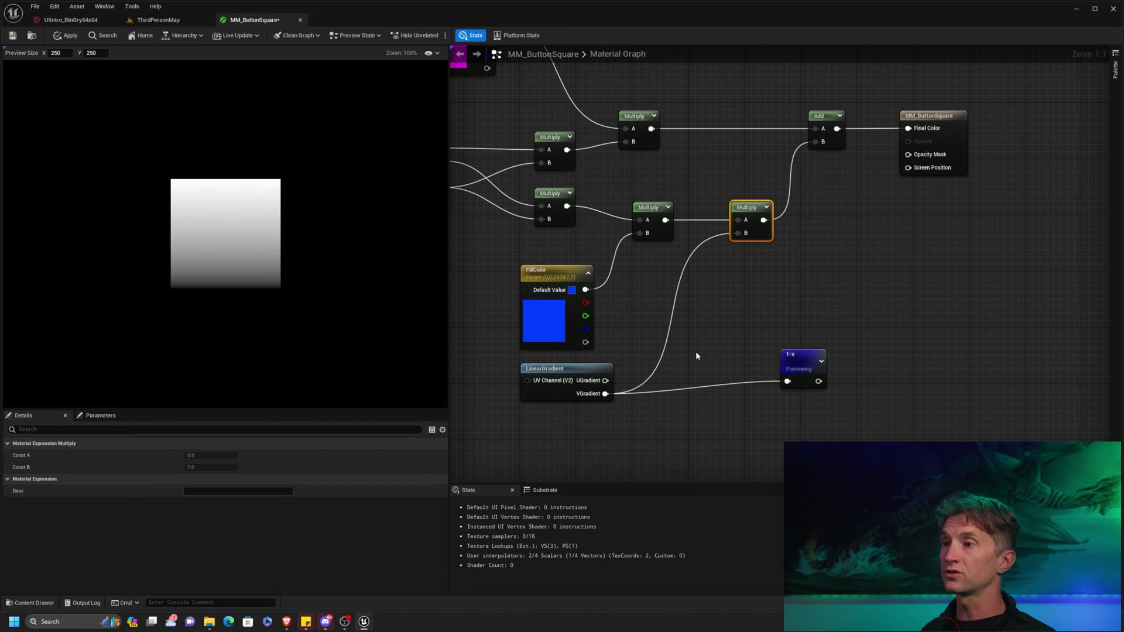
key(ctrl+c)
key(ctrl+v)
drag(703, 357, 702, 375)
drag(606, 394, 712, 335)
right_click(712, 336)
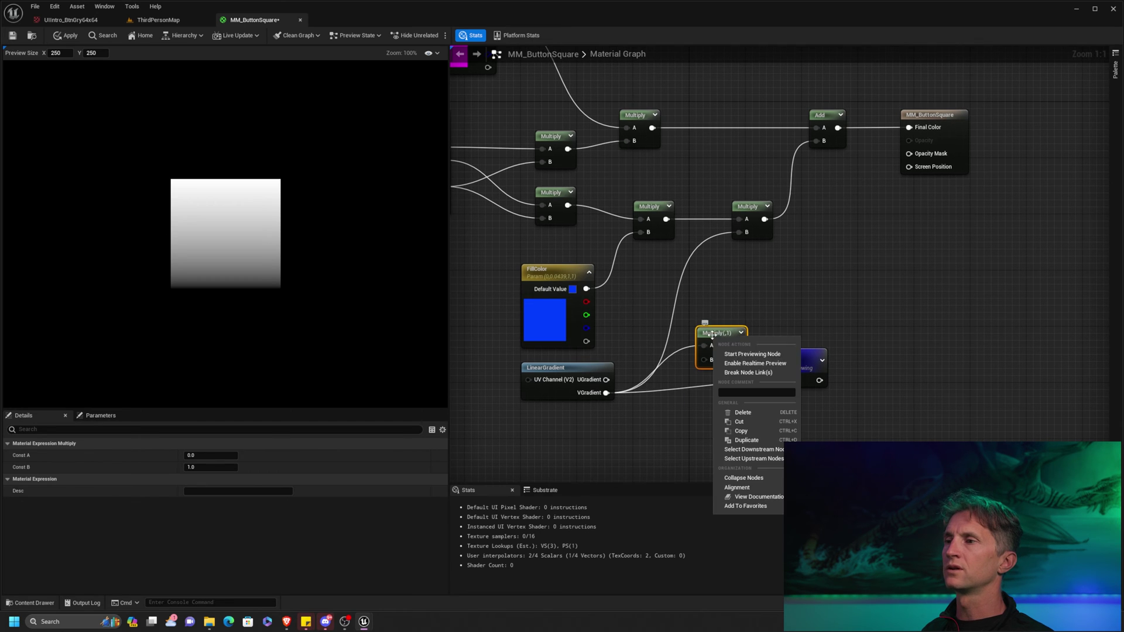
click(752, 355)
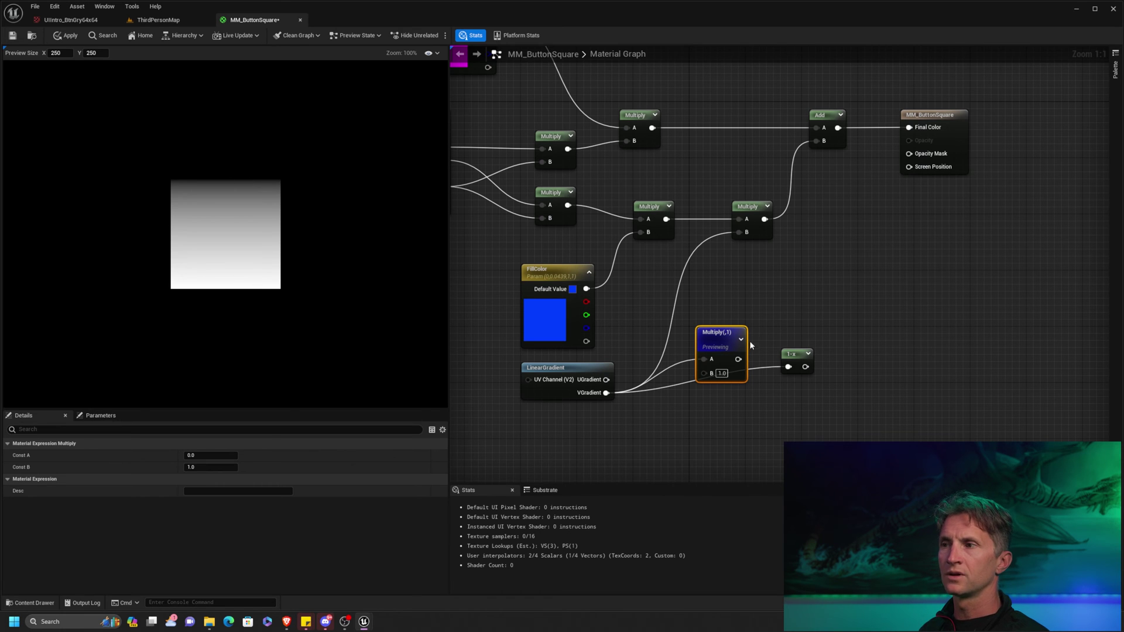
drag(744, 344, 744, 309)
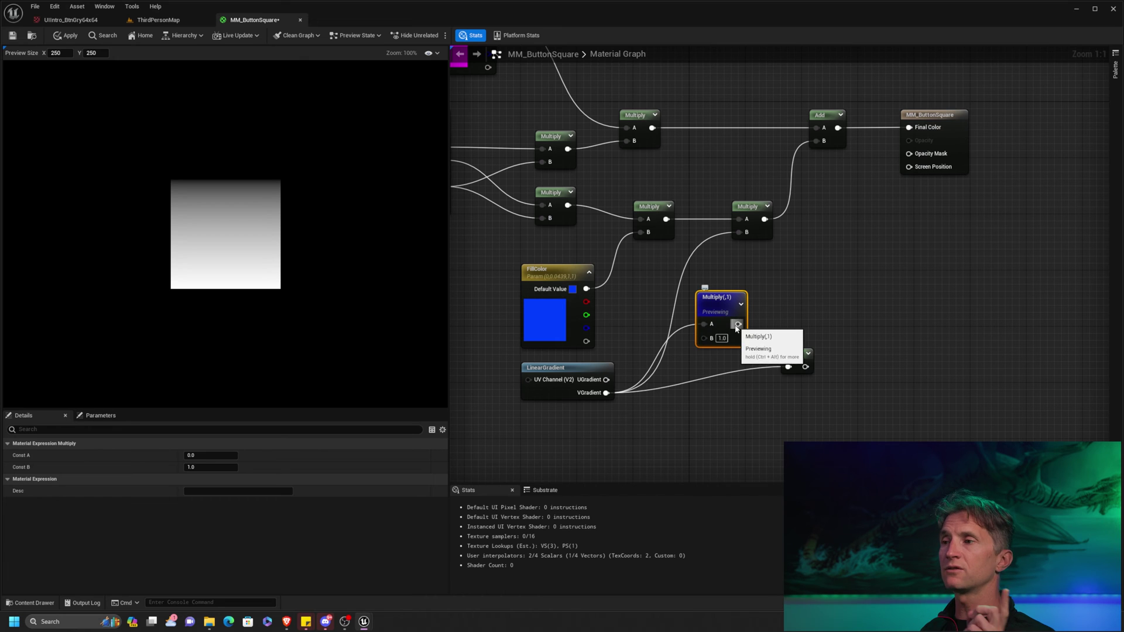
Feed the copied Multiply's output into the 1-x node, preview the inverted result, and delete the copied Multiply
drag(737, 325, 804, 326)
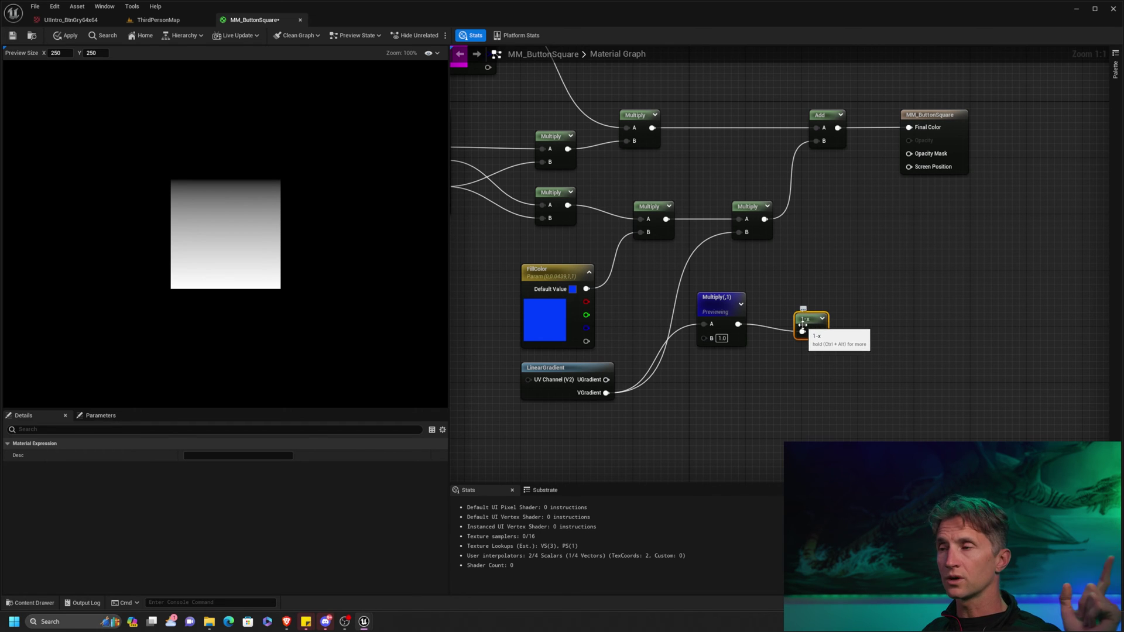
right_click(803, 323)
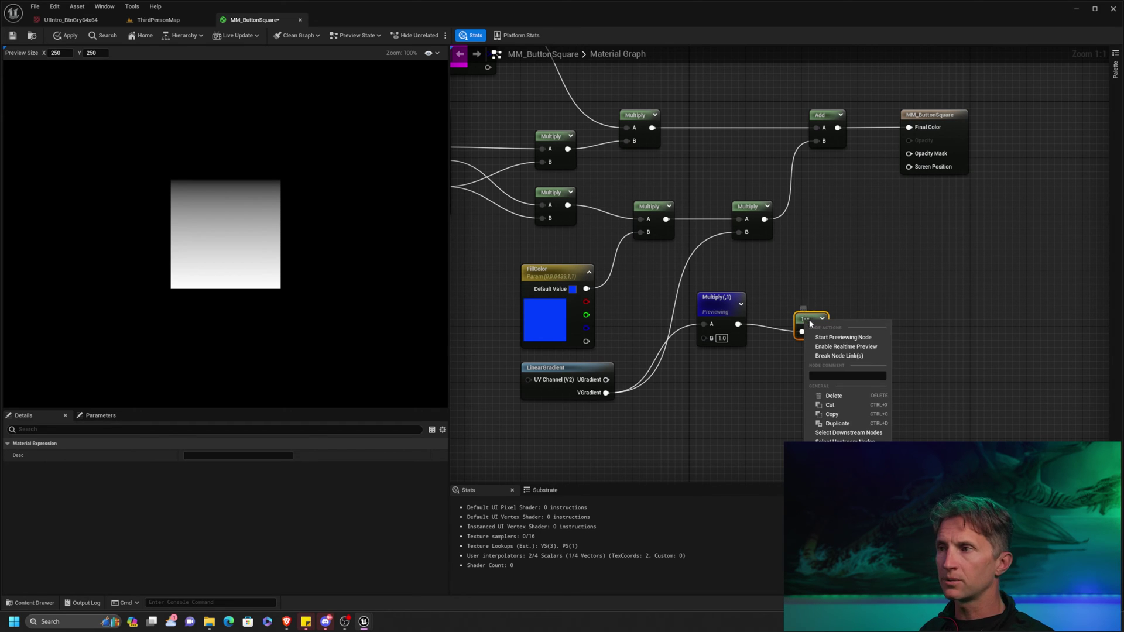
click(839, 338)
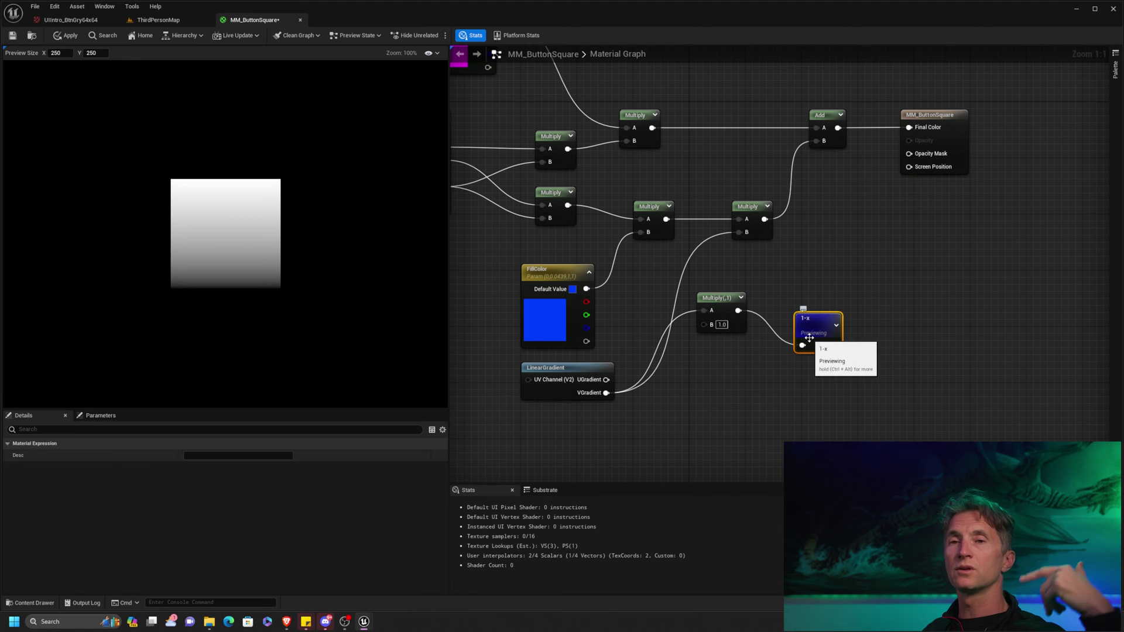
drag(727, 307, 712, 330)
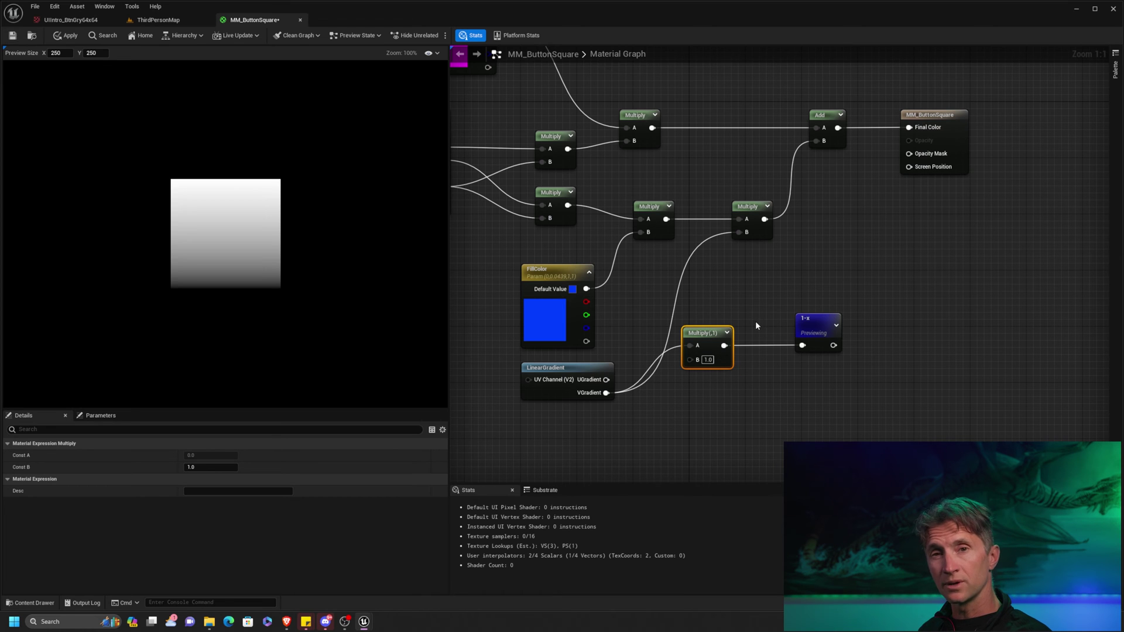
drag(717, 331, 688, 408)
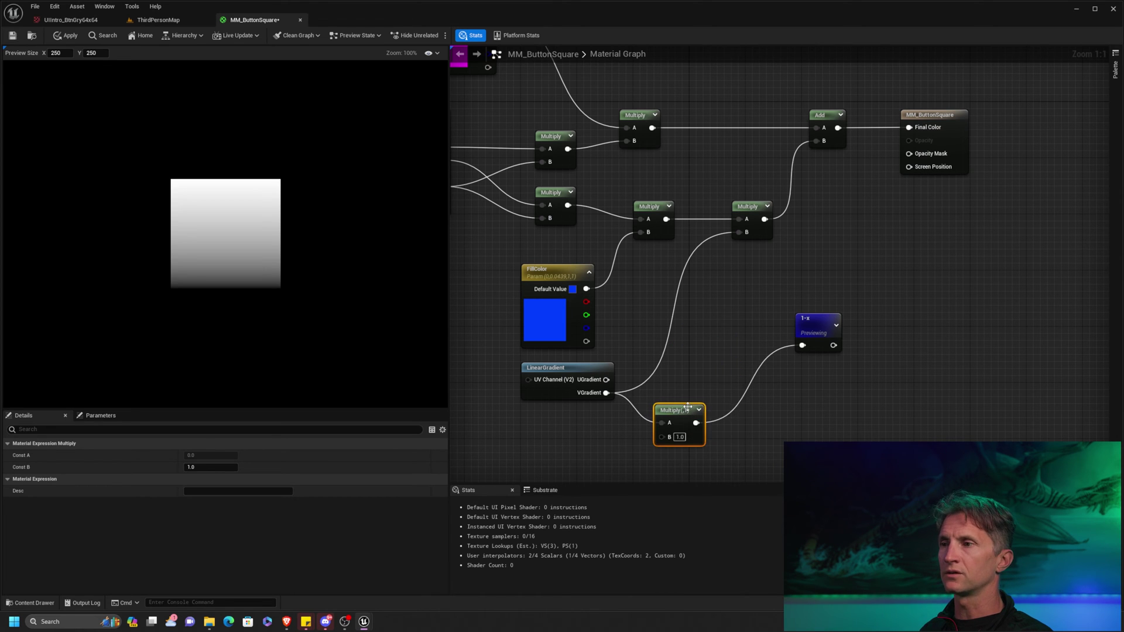
key(Delete)
Wire VGradient through the 1-x node into the gradient Multiply's B input and stop previewing 1-x
drag(606, 393, 739, 233)
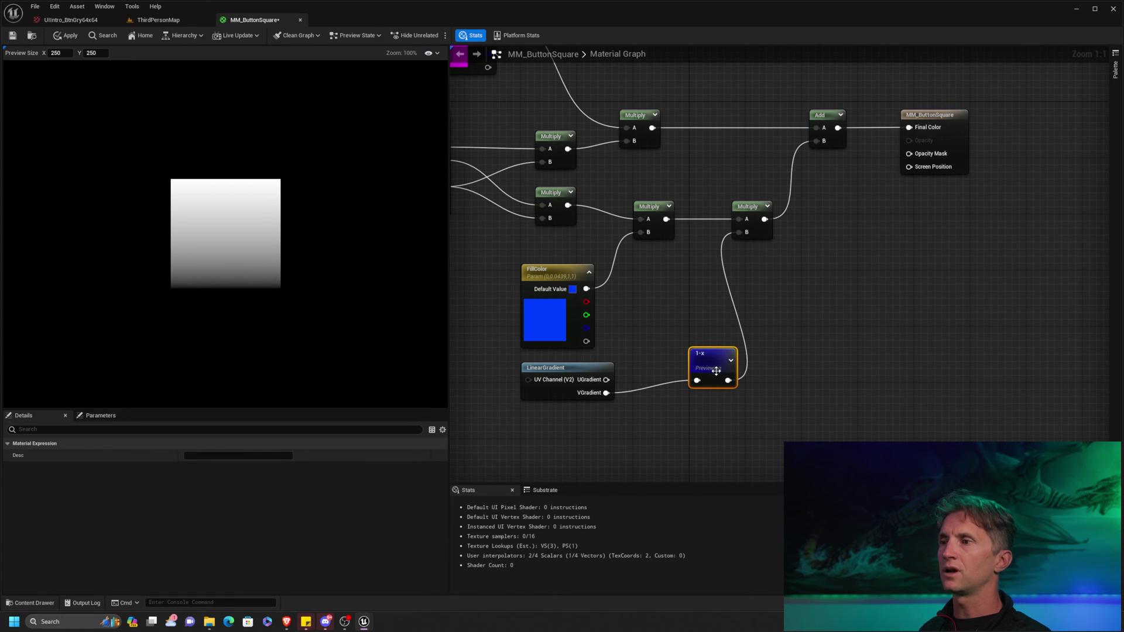
right_click(717, 369)
click(774, 374)
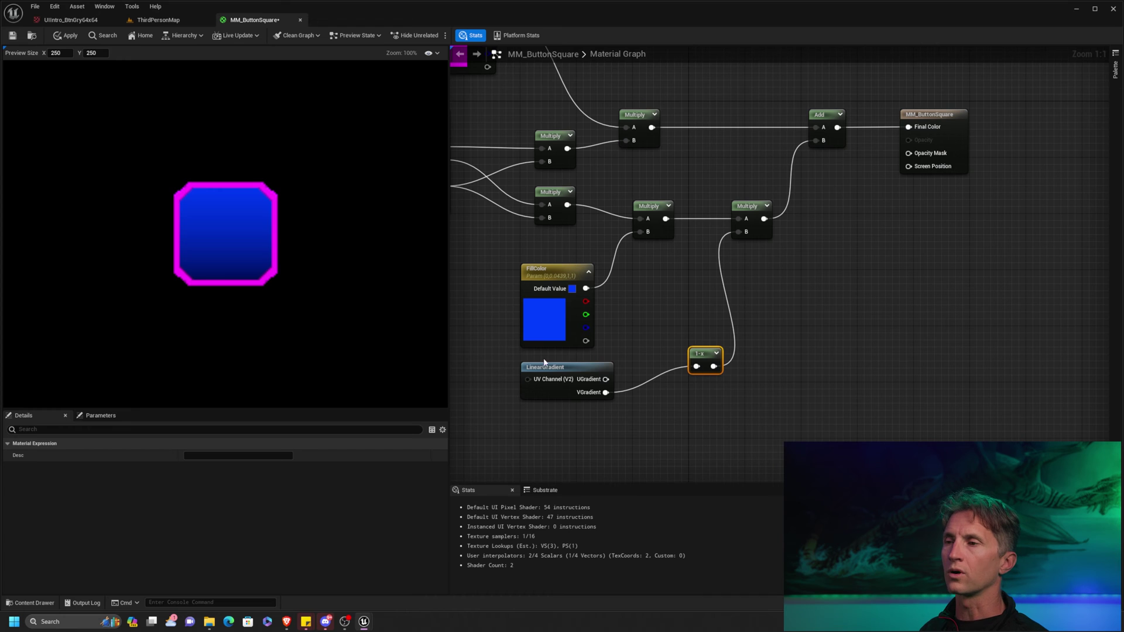
Straighten the connection between LinearGradient and the 1-x node and place 1-x close beside LinearGradient
drag(708, 358, 681, 379)
shift+click(591, 373)
key(q)
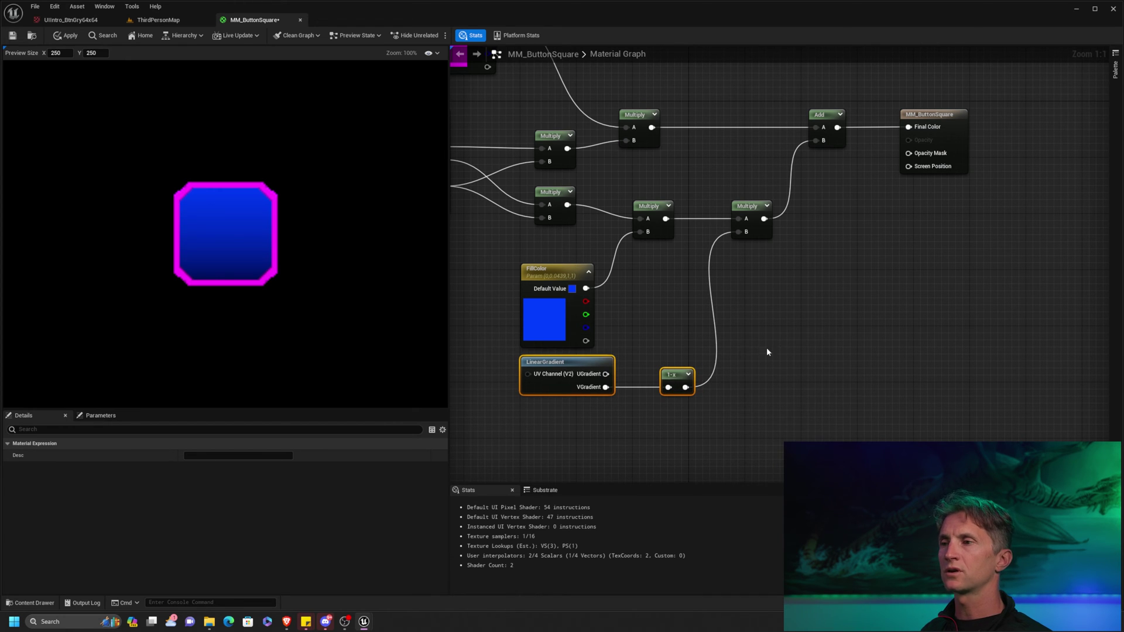
right_drag(780, 312, 798, 363)
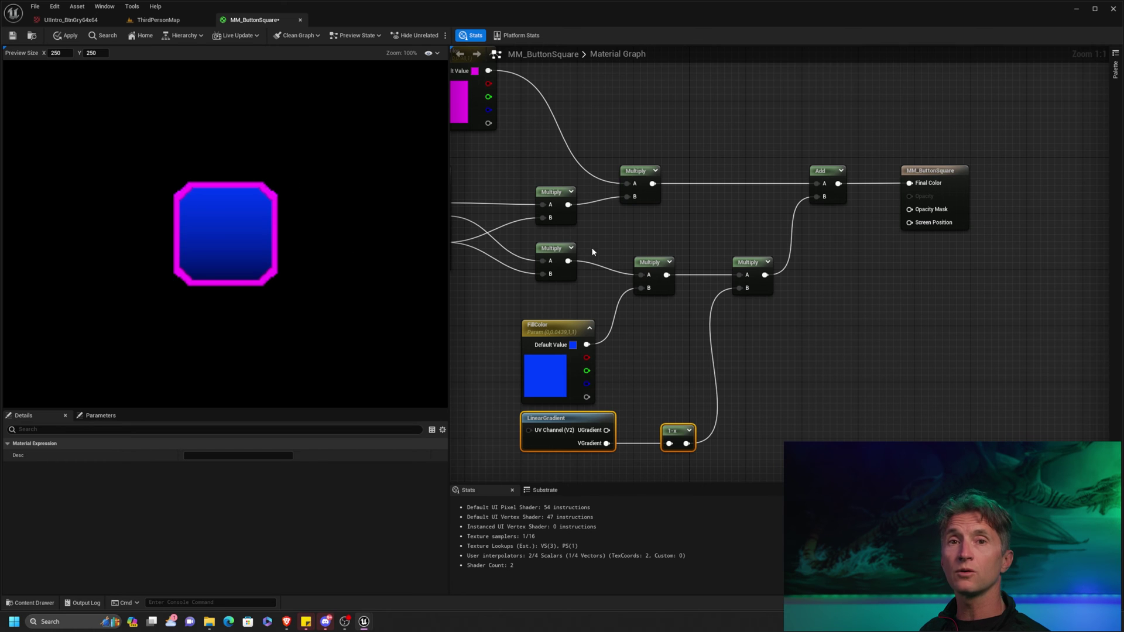
right_drag(837, 361, 854, 314)
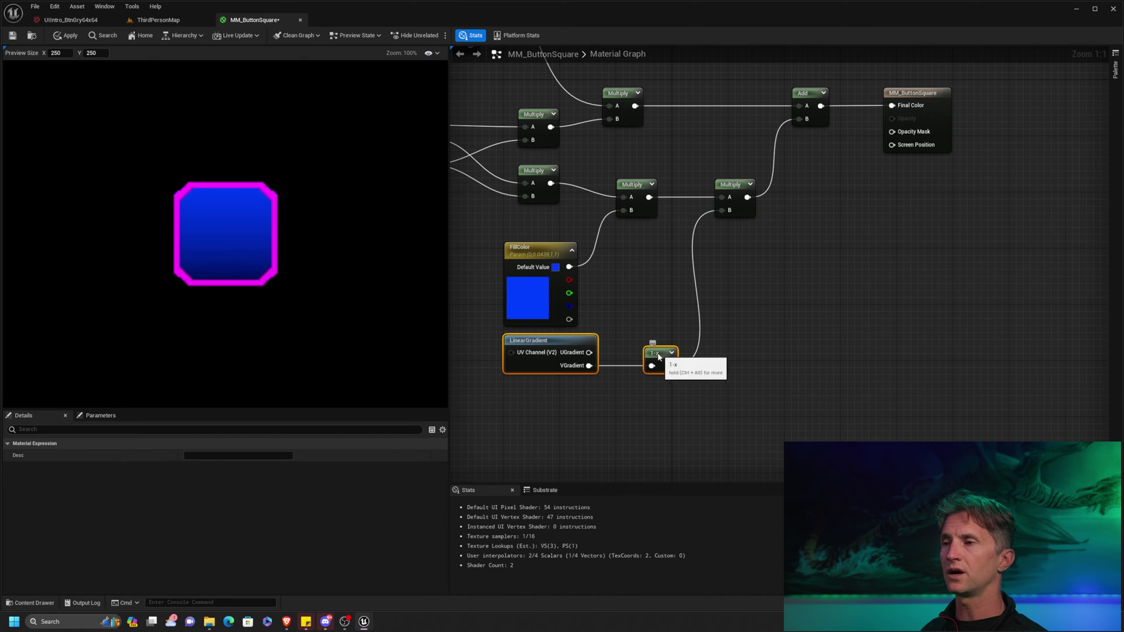
drag(663, 355, 638, 355)
click(760, 330)
click(659, 355)
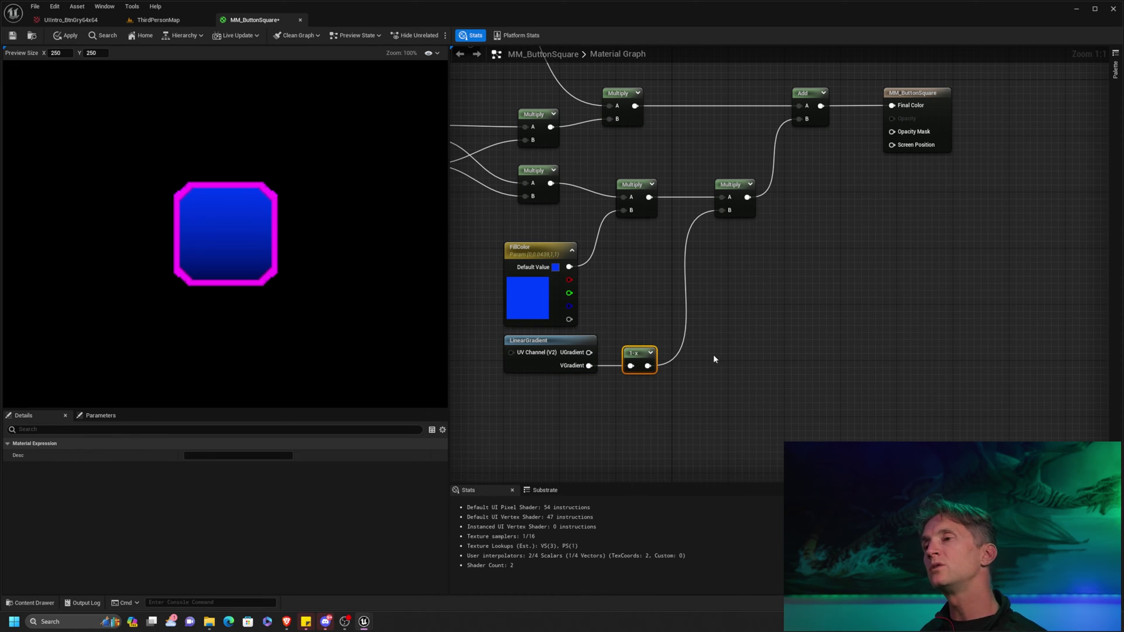
Add a Power node with the 1-x output in its Base input, line it up with 1-x, and start previewing it
drag(648, 367, 784, 361)
text(power)
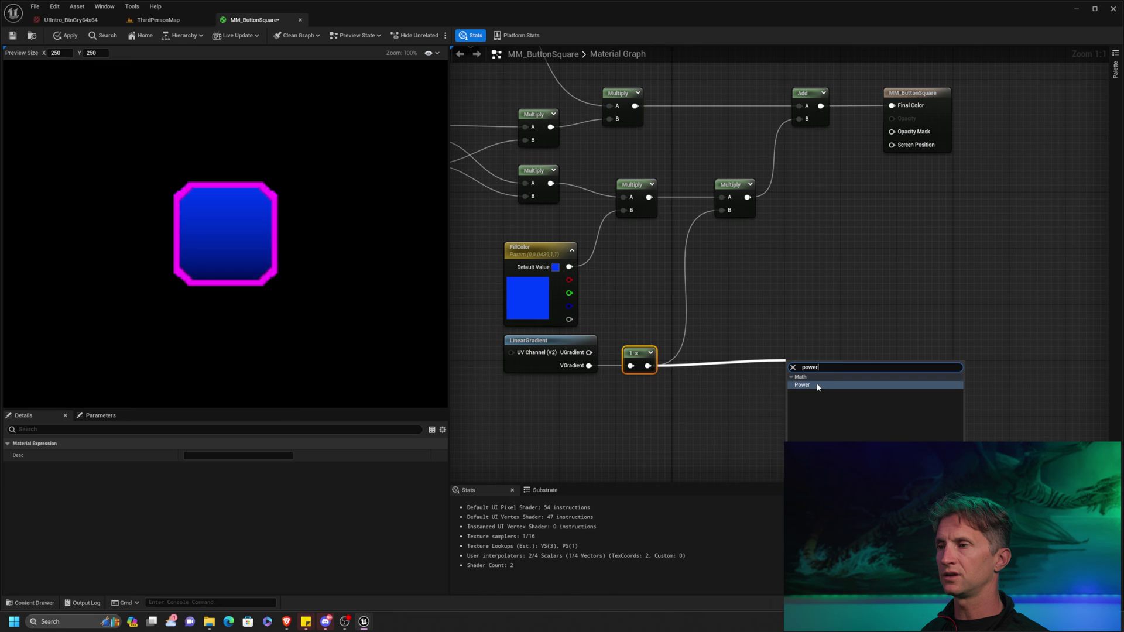
click(818, 385)
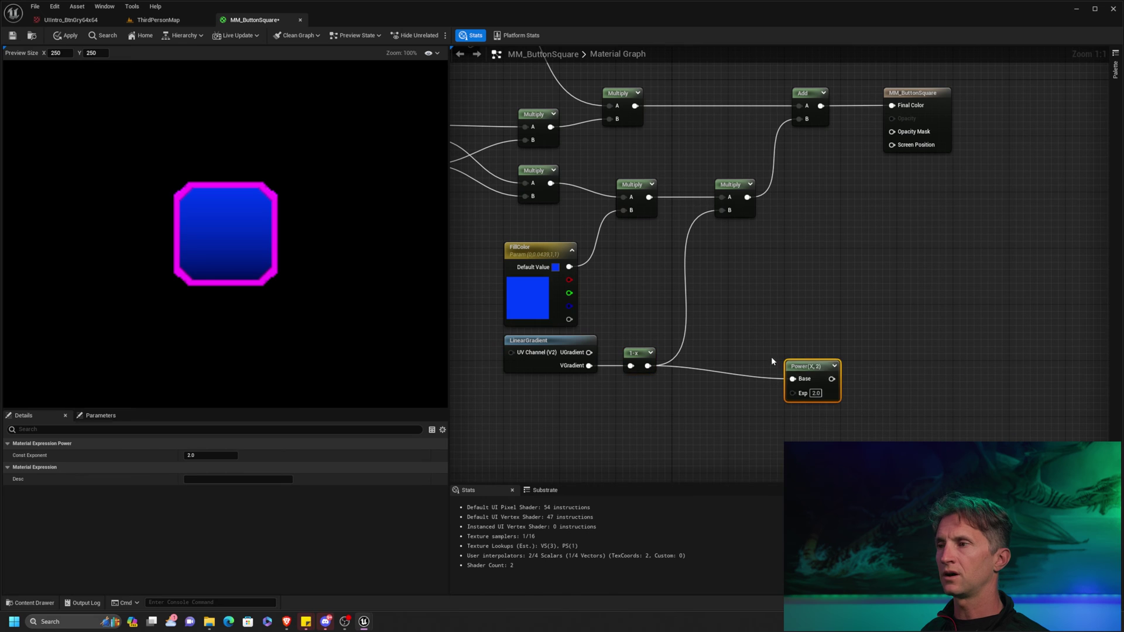
drag(816, 354, 739, 356)
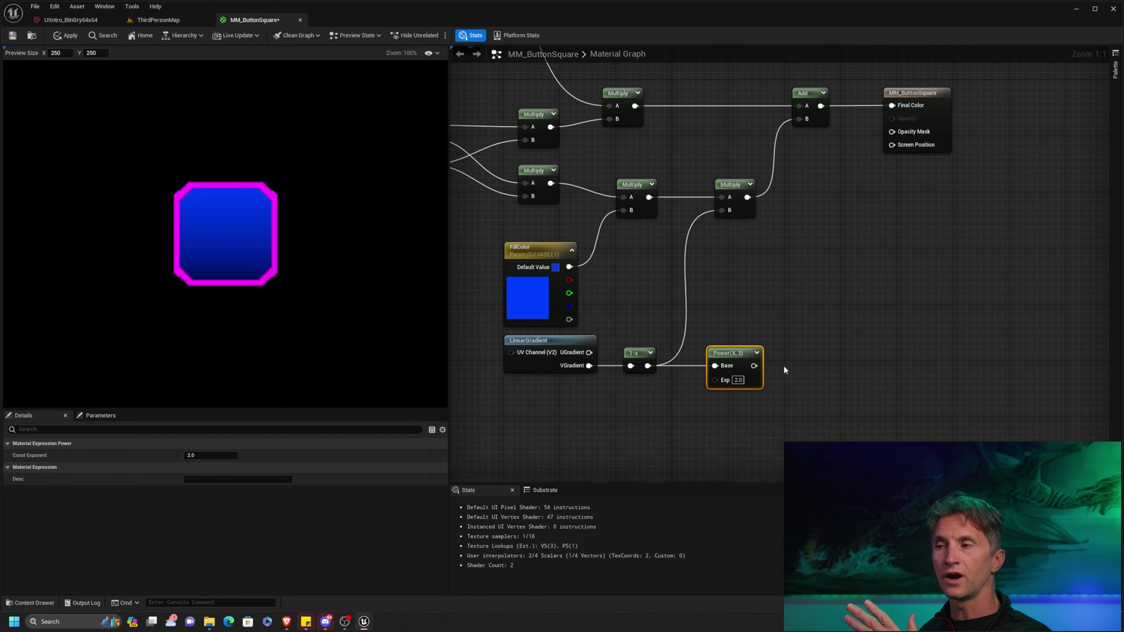
right_click(740, 352)
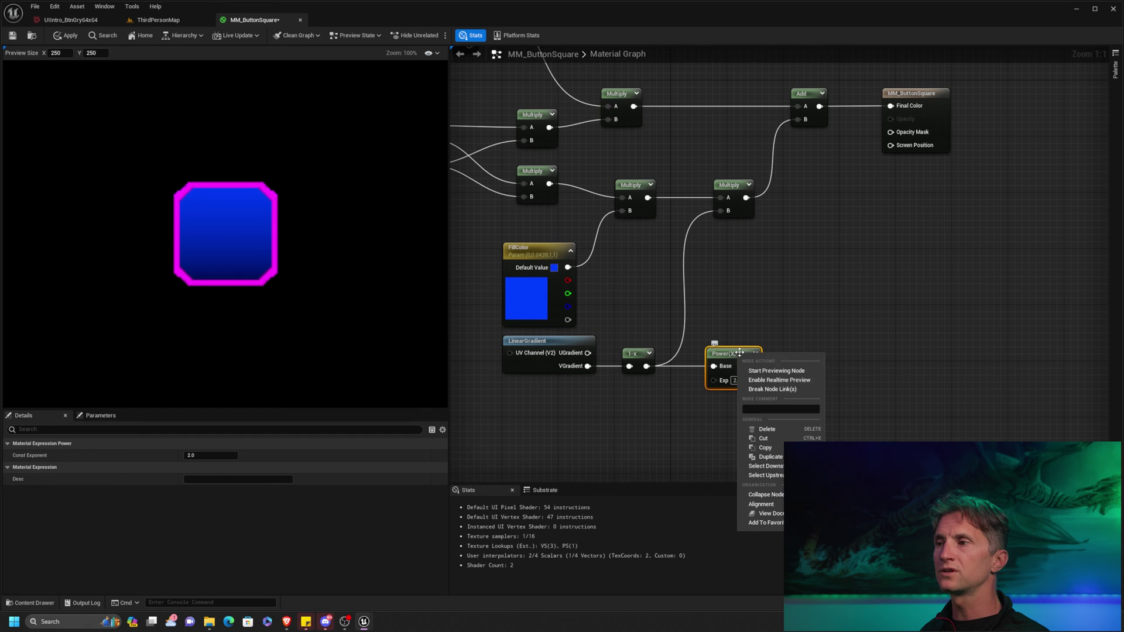
click(774, 370)
Try exponents of 1, 2 and finally 4 on the previewed Power node
click(737, 394)
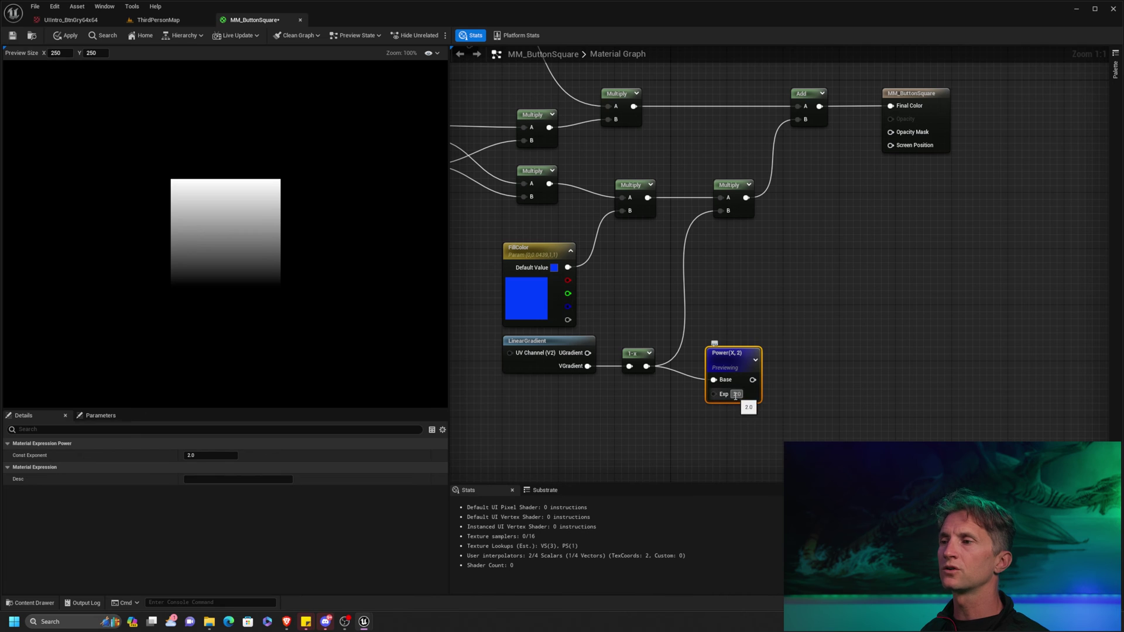
text(1)
key(Return)
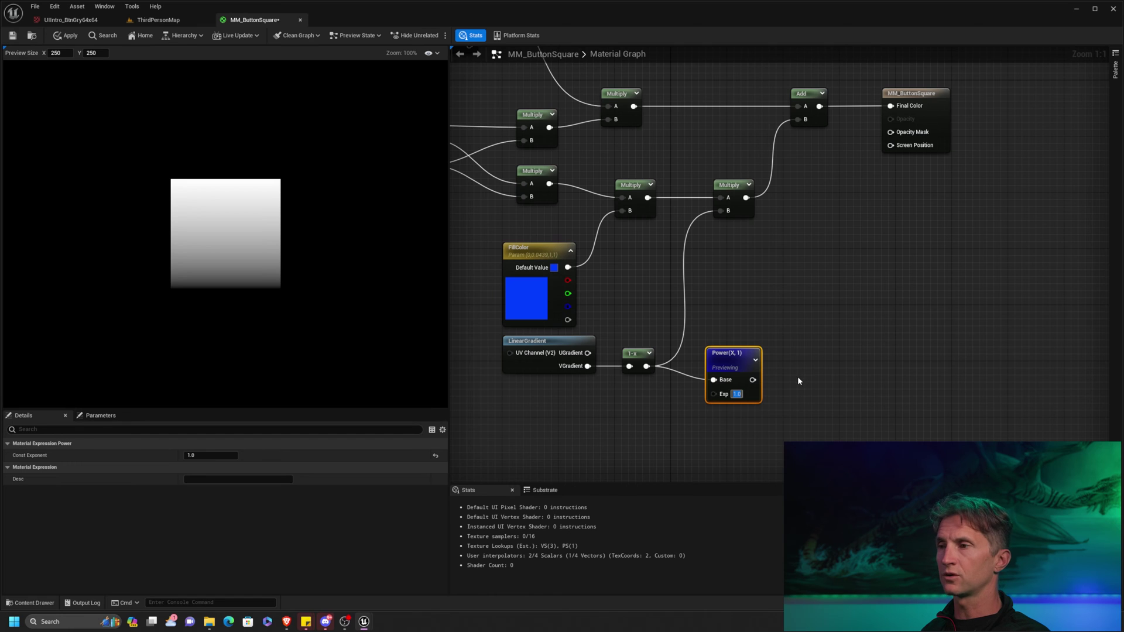
text(2)
key(Return)
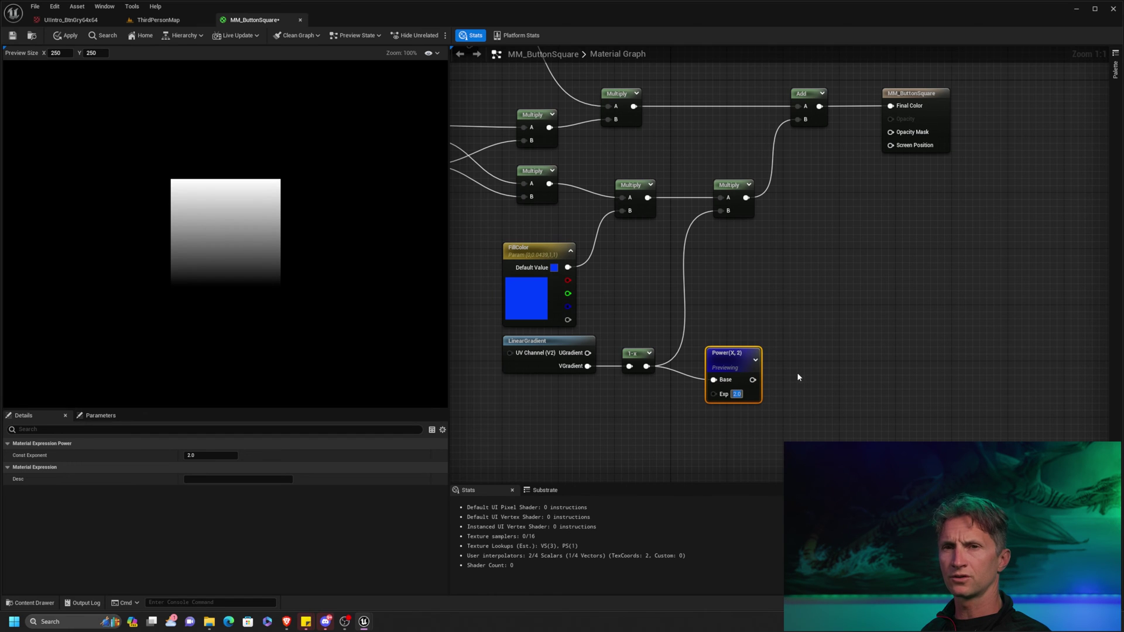
text(4)
key(Return)
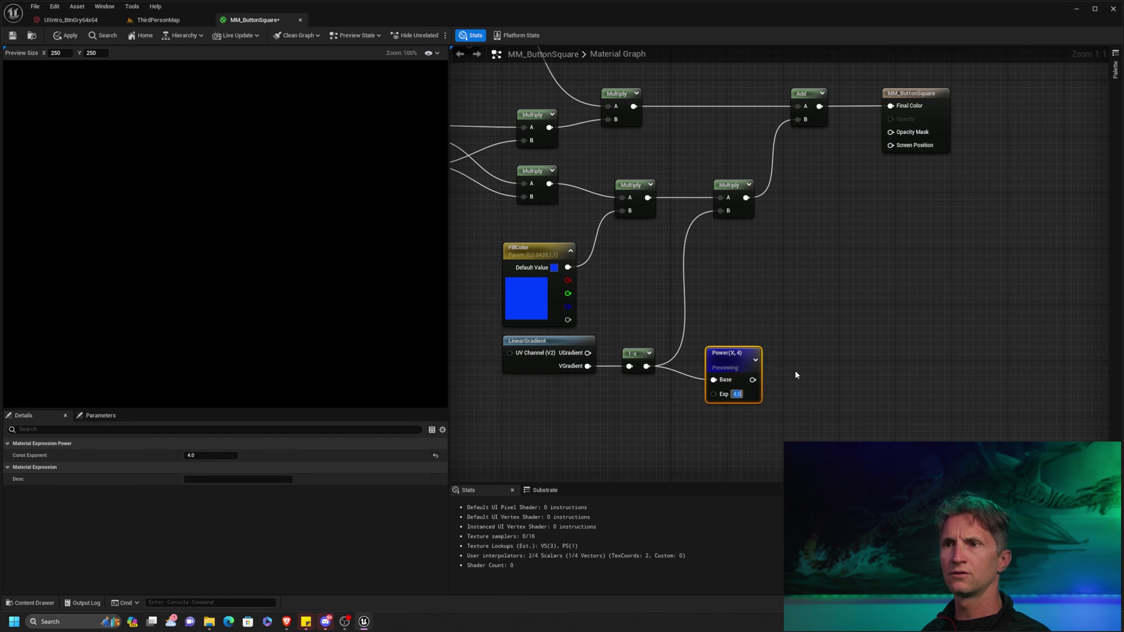
Try exponents of 5 and 6 on the previewed Power node
text(5)
key(Return)
text(6)
key(Return)
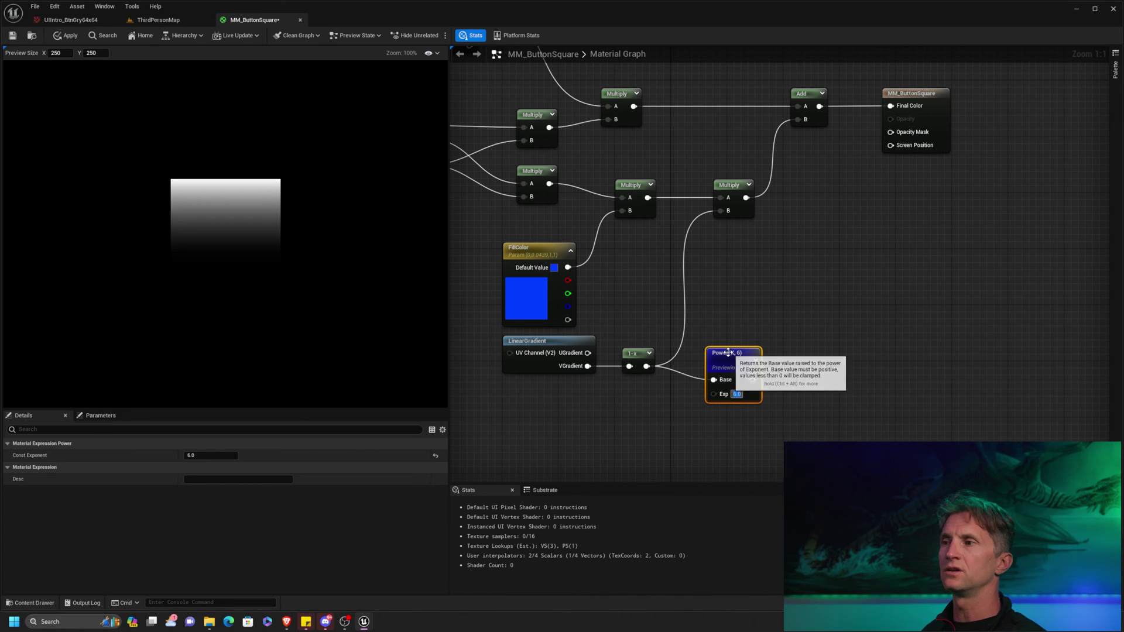
Wire the Power output into the gradient Multiply's B input, stop previewing Power, and line it up close beside 1-x
drag(728, 356, 720, 212)
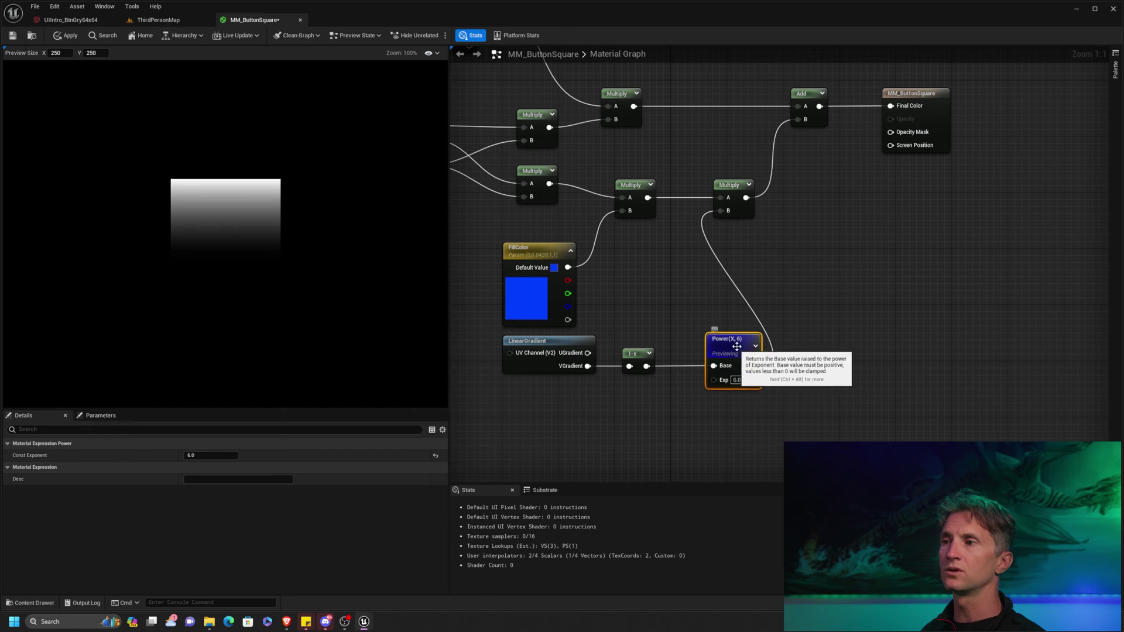
right_click(741, 340)
click(785, 359)
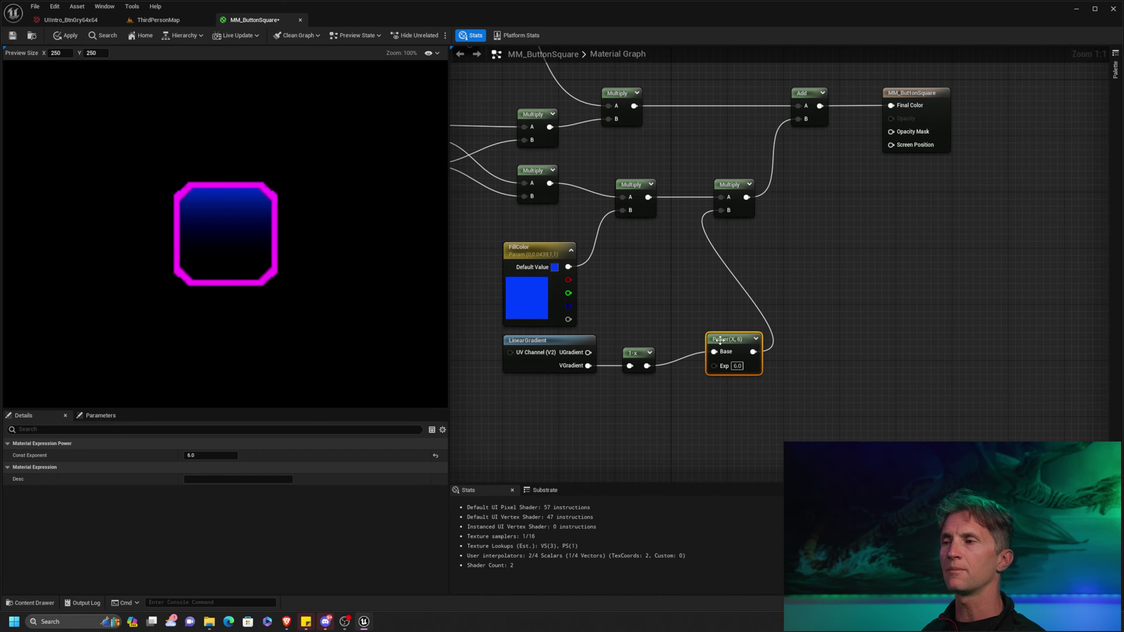
drag(720, 341, 699, 354)
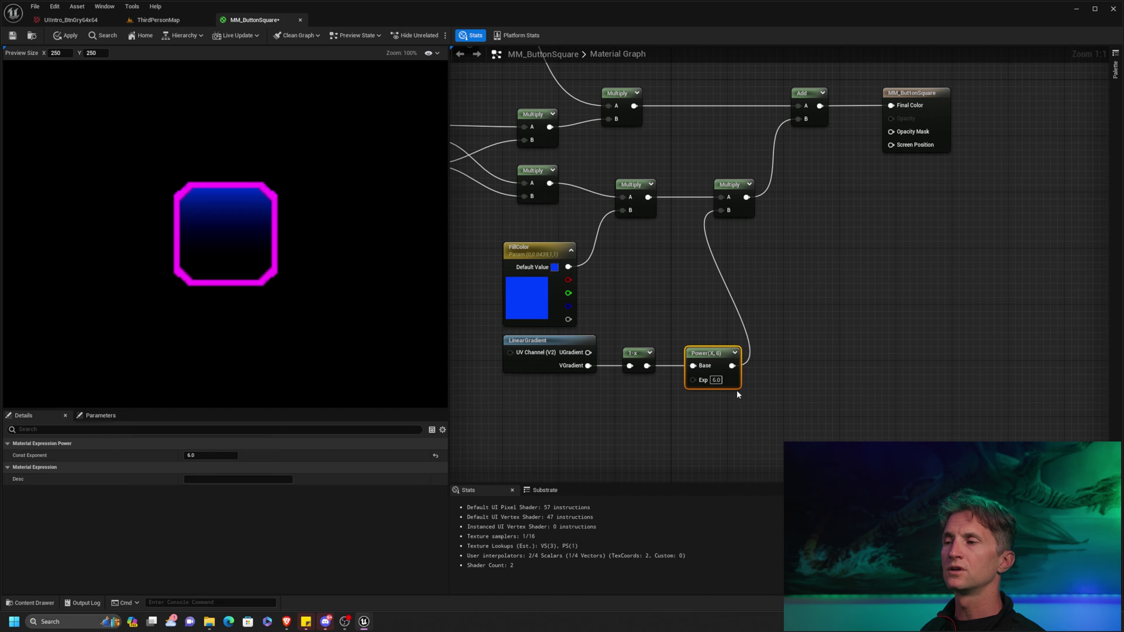
right_drag(710, 415, 734, 378)
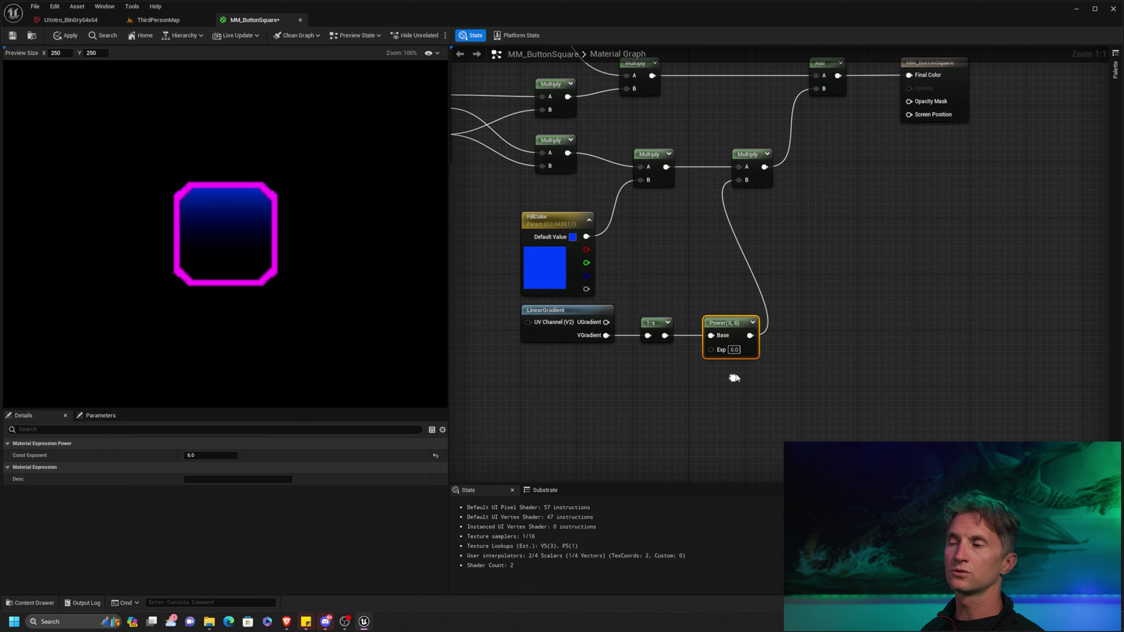
Promote the Power node's Exp input to a parameter and place the parameter node below LinearGradient
right_click(709, 350)
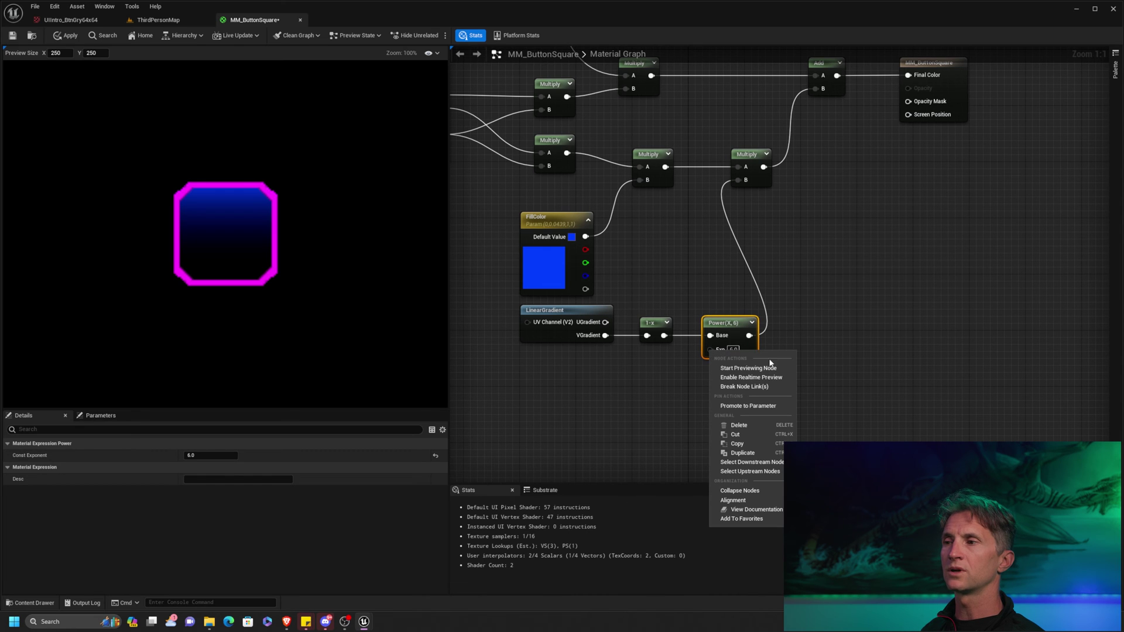
click(748, 406)
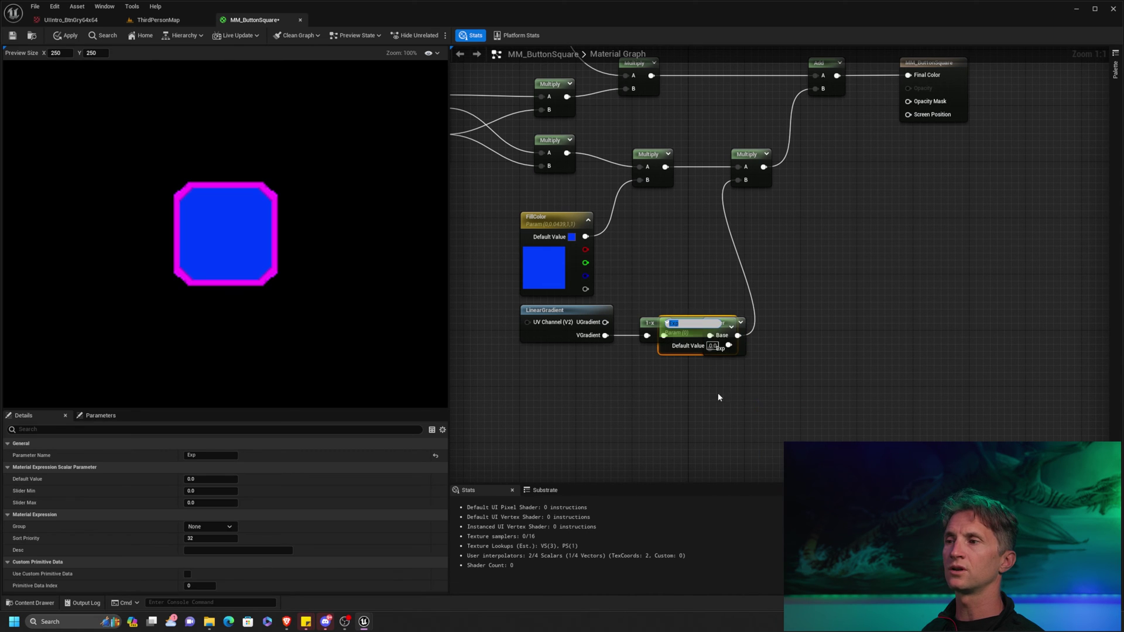
drag(679, 346, 597, 395)
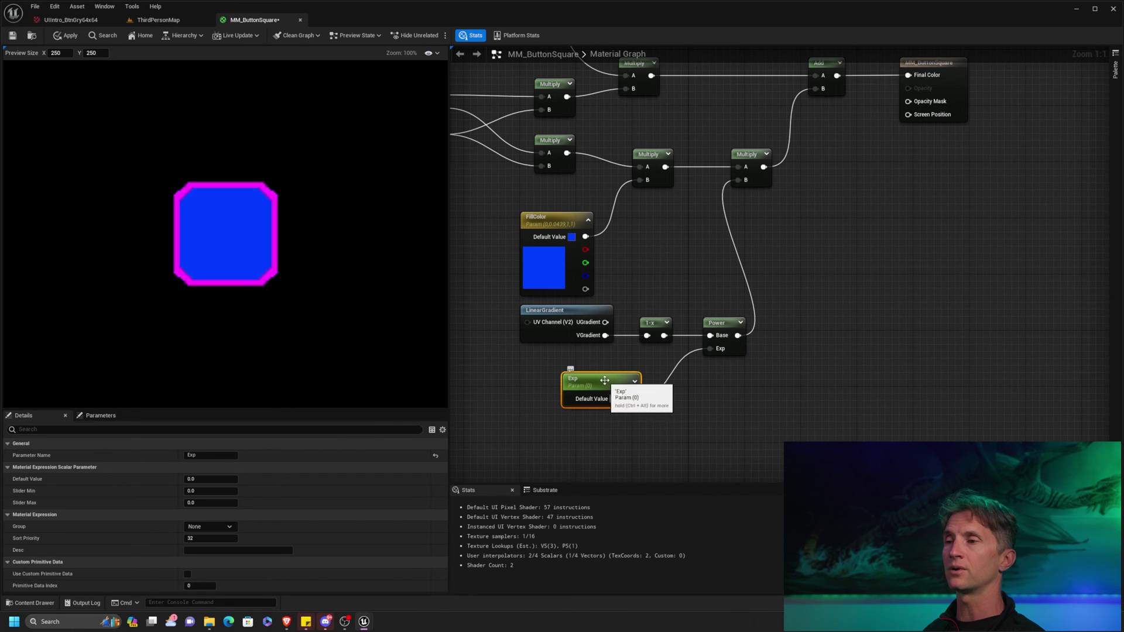
Rename the Exp parameter as FillGradientErode
double_click(616, 387)
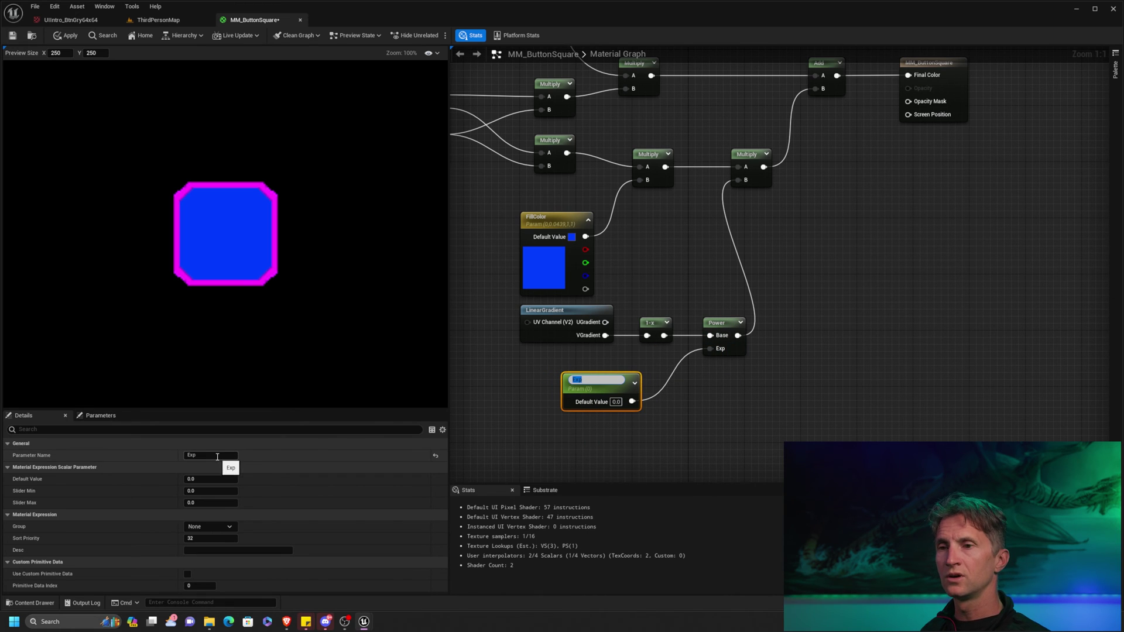
click(211, 456)
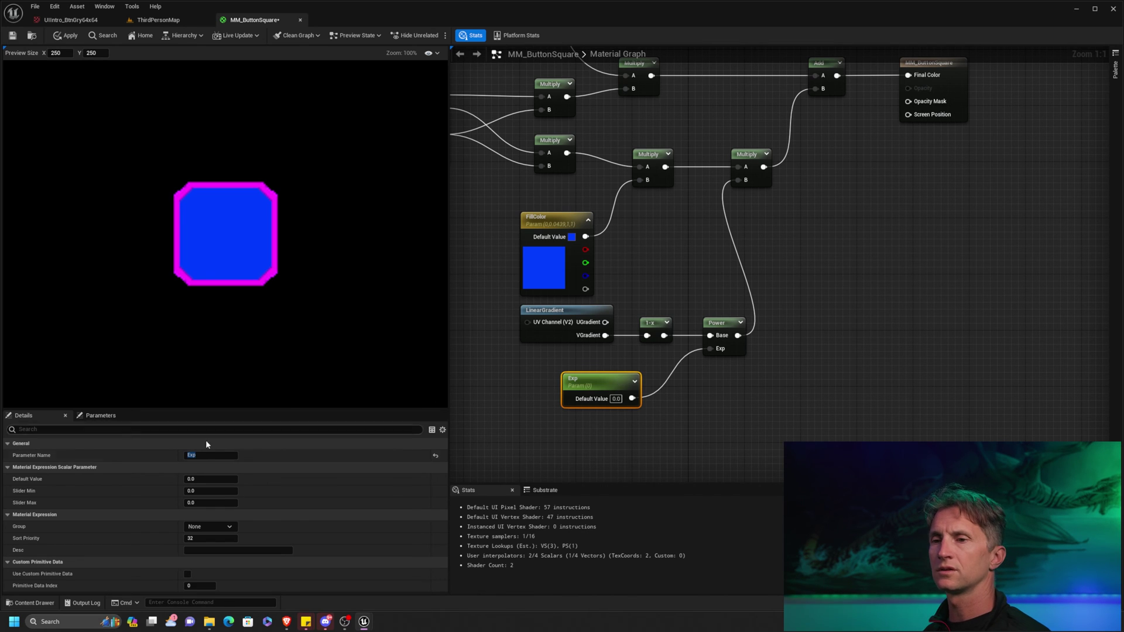
click(203, 455)
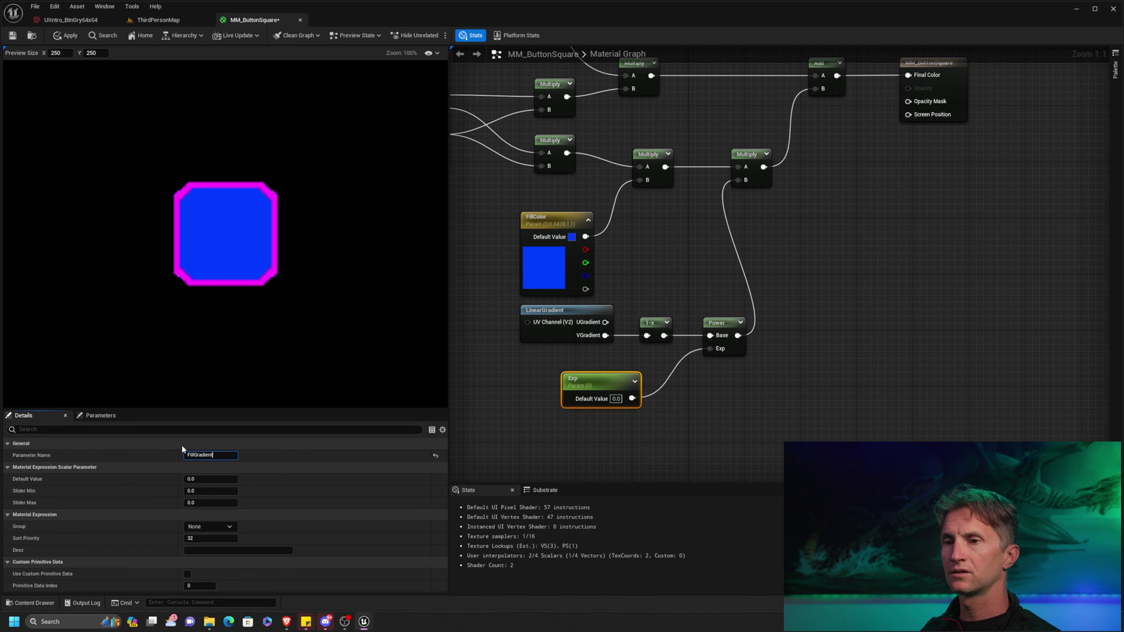
text(FillGradientErode)
key(Return)
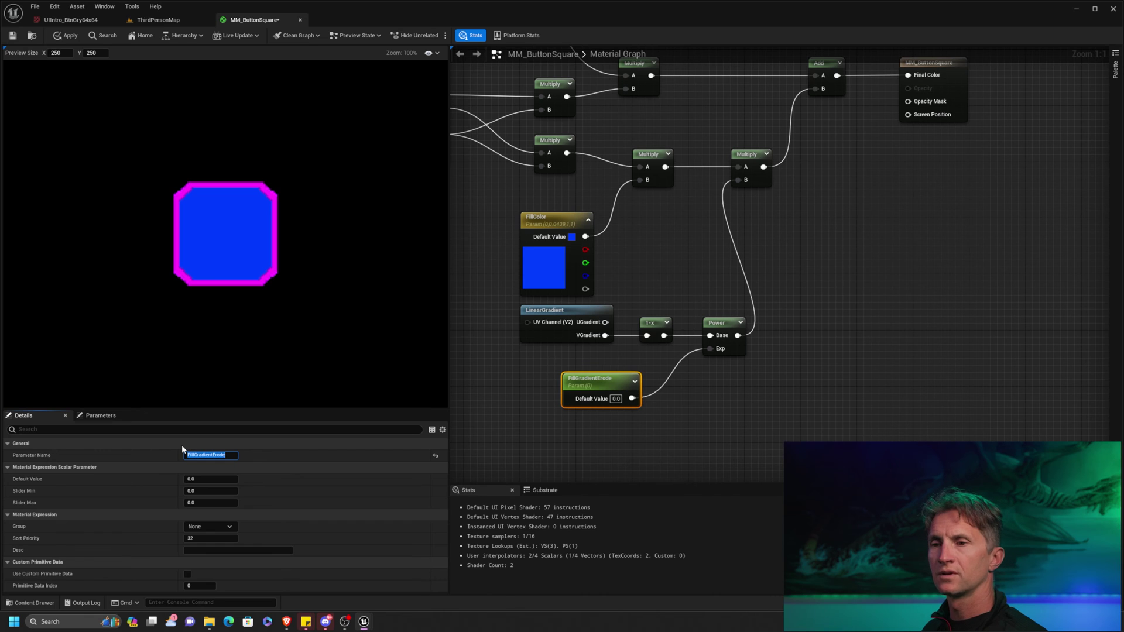
Set FillGradientErode's default value and slider minimum to 1, and apply and save the material
click(215, 479)
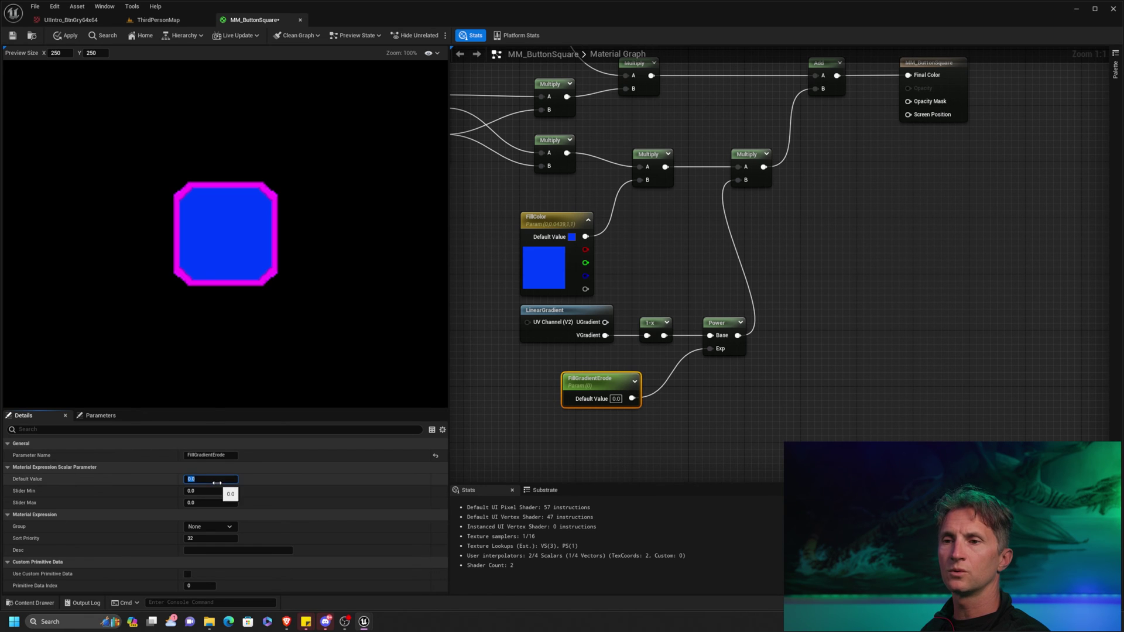
text(1)
key(Return)
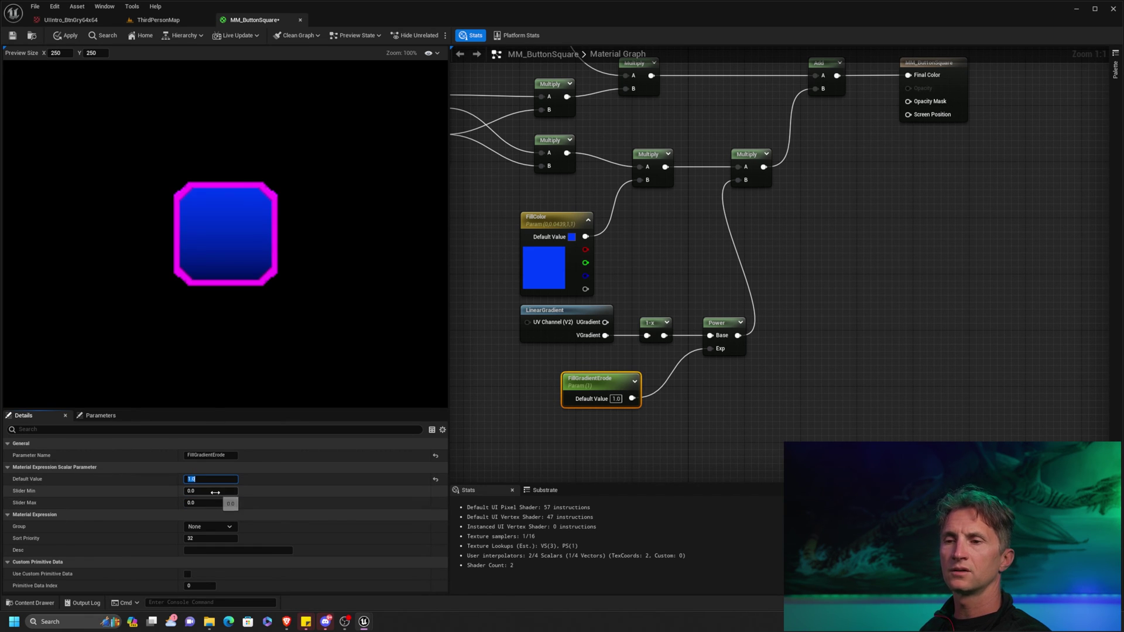
click(215, 492)
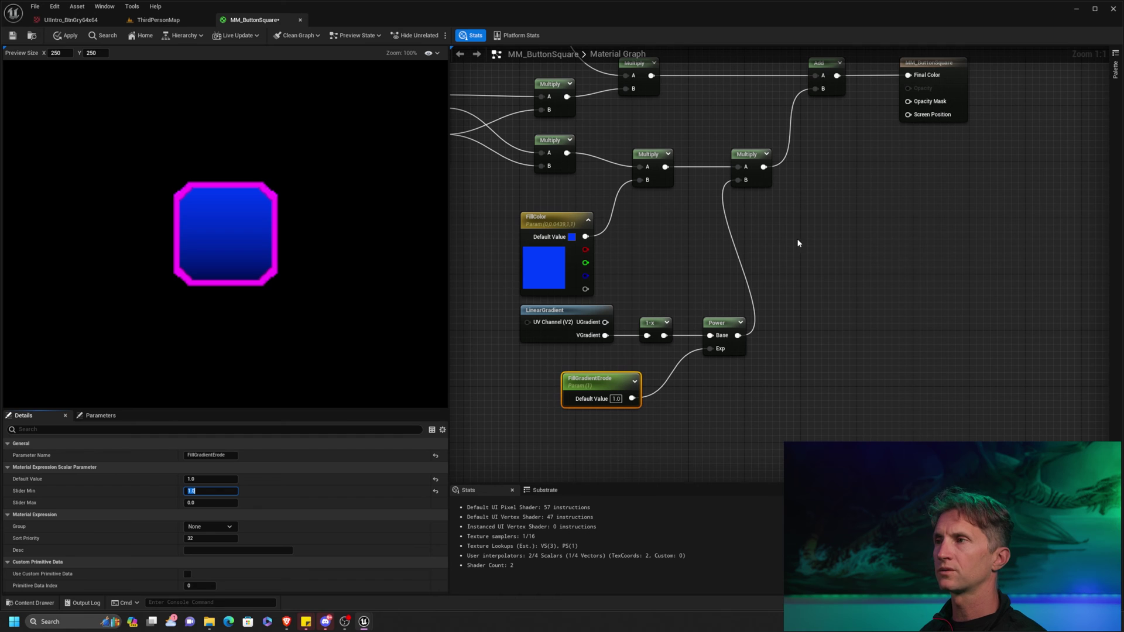
click(68, 36)
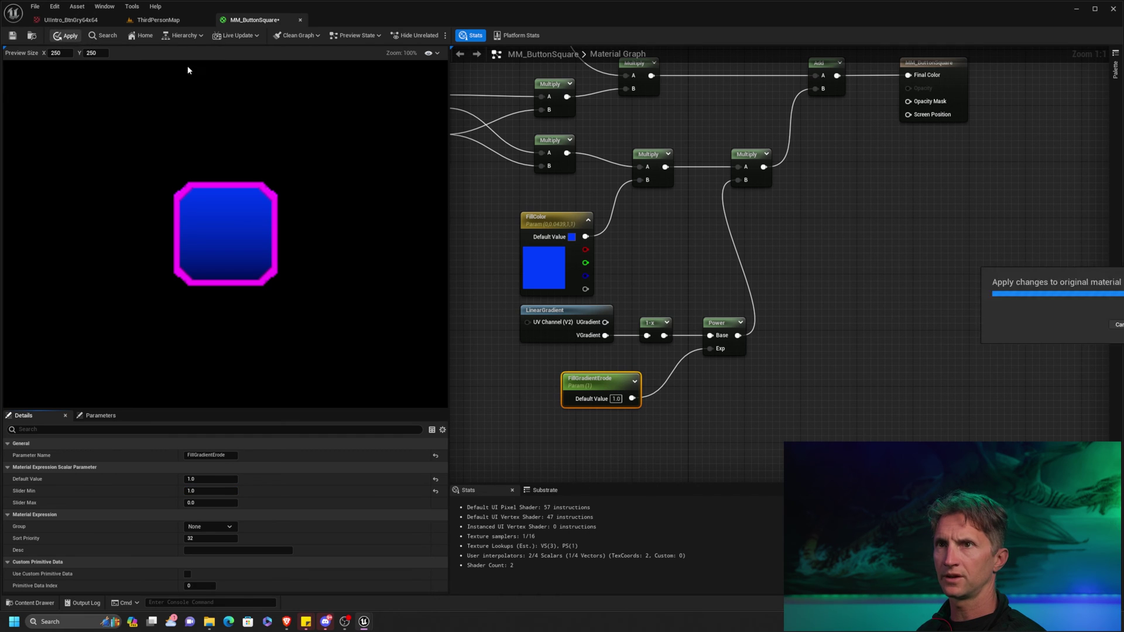
click(12, 35)
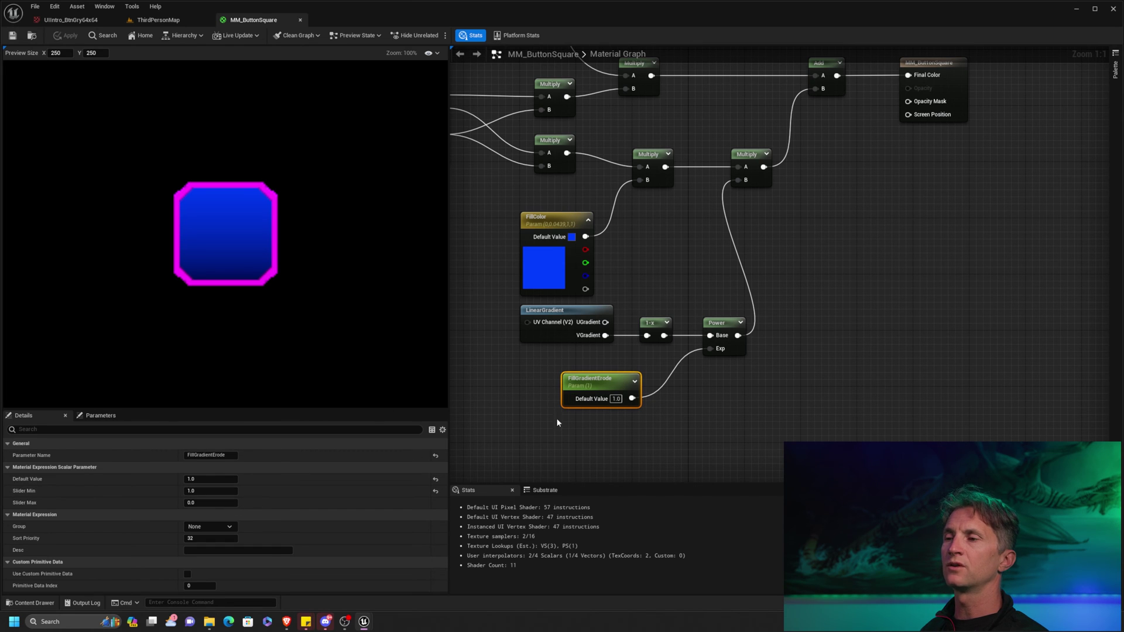
Try a default value of 20 on FillGradientErode and restore it to 1
click(616, 399)
text(20)
key(Return)
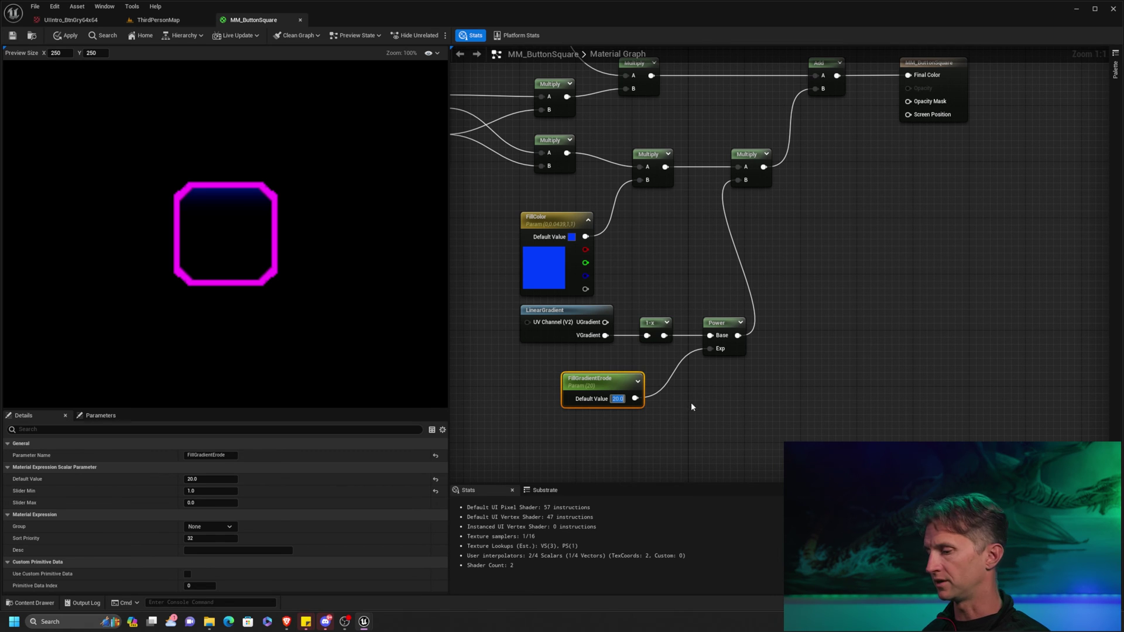
text(1)
key(Return)
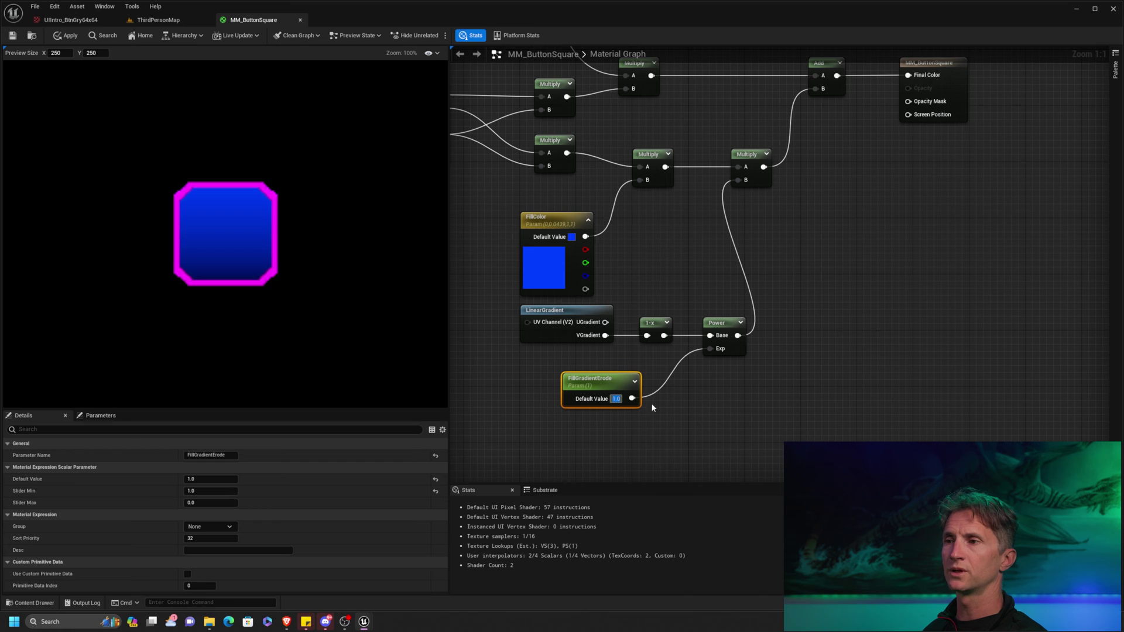
Set FillGradientErode's slider minimum and default value to 0
click(211, 491)
text(0)
key(Return)
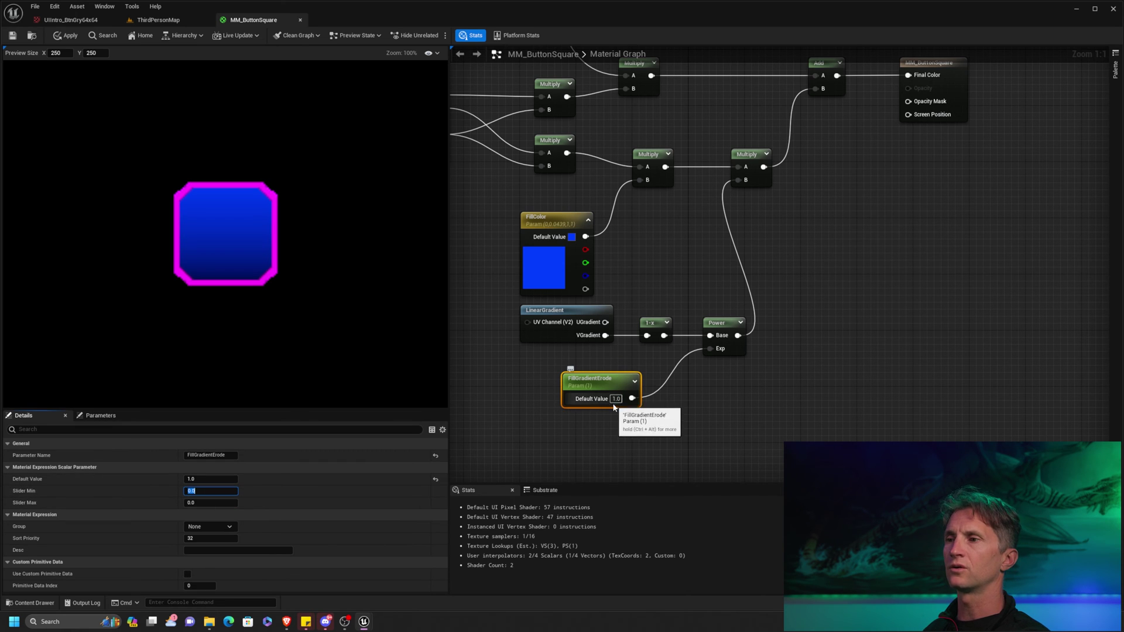
click(616, 399)
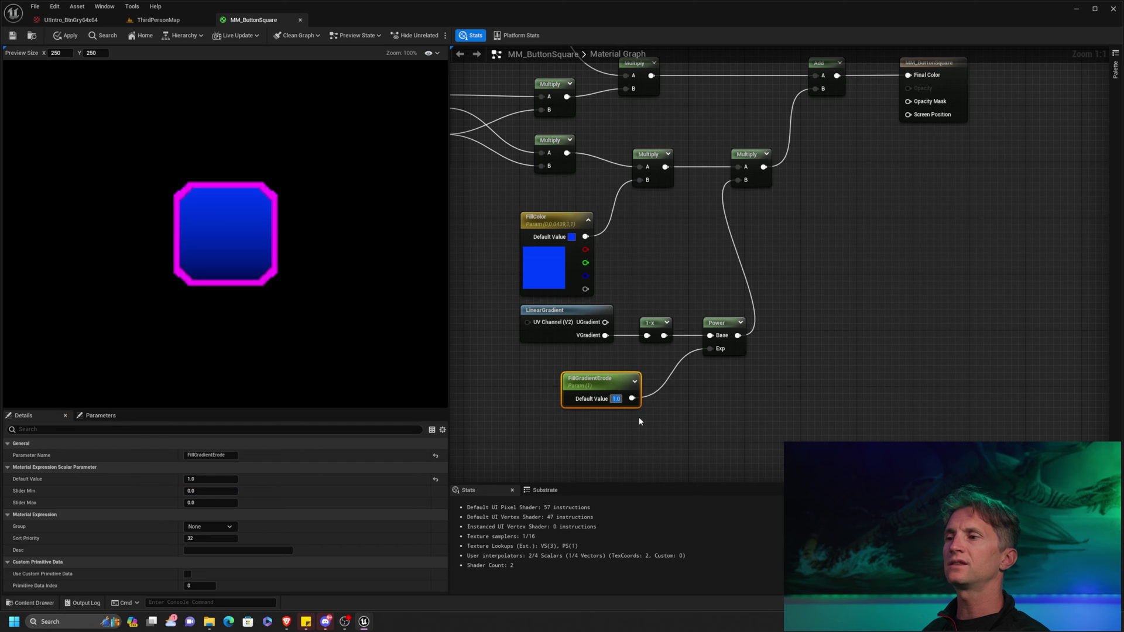
text(0)
key(Return)
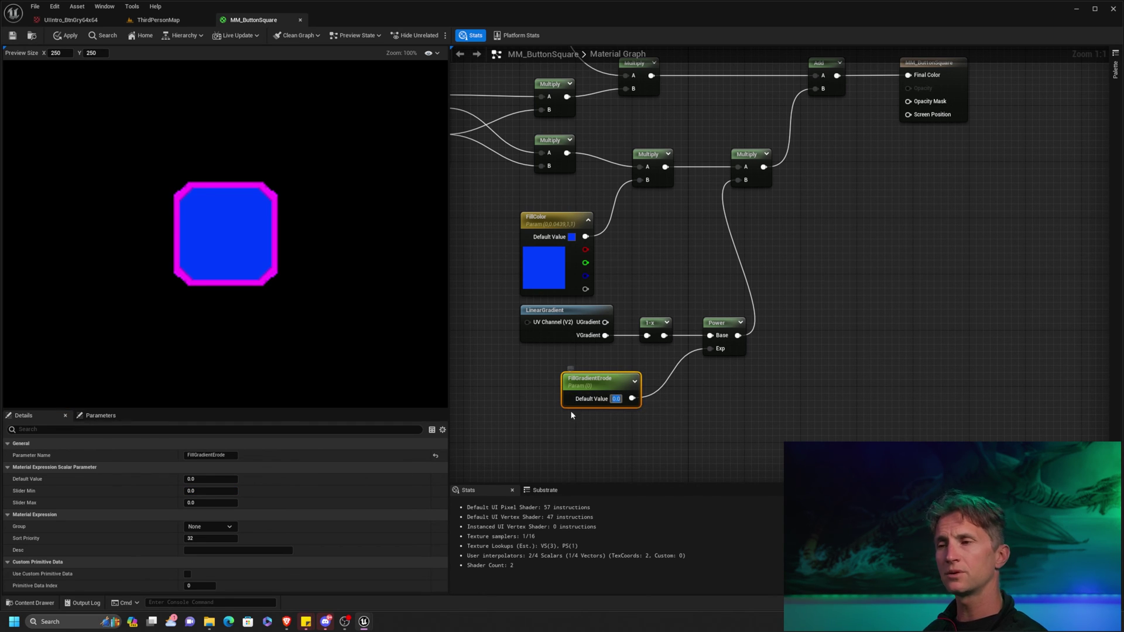
Try a slider minimum of -1 on FillGradientErode and reset it to 0
click(219, 492)
text(-)
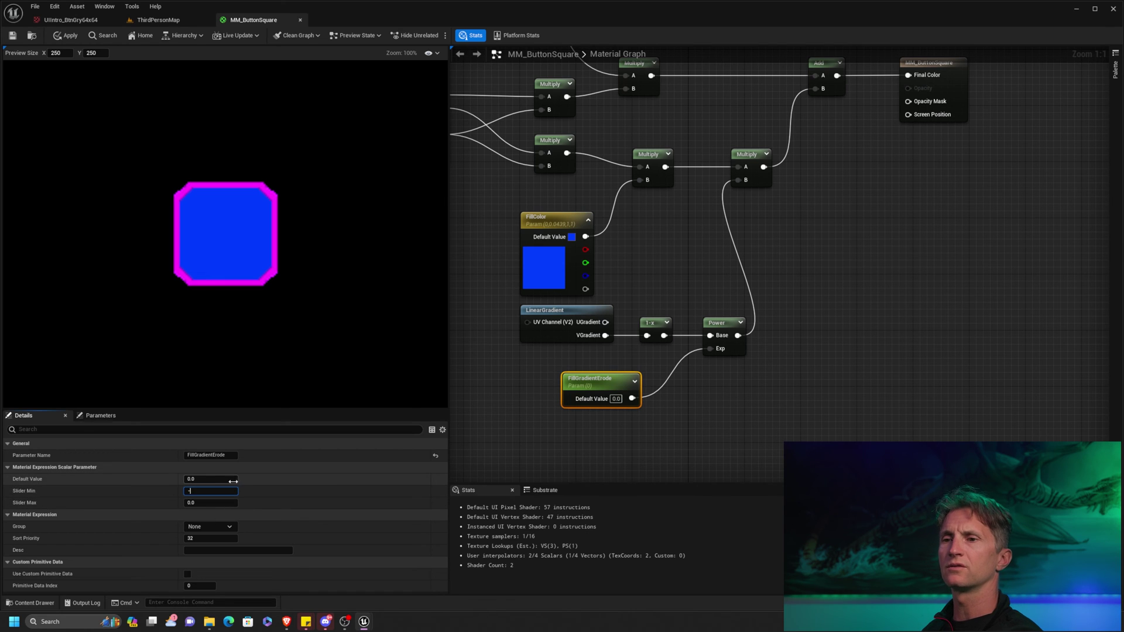
text(1)
key(Return)
text(0)
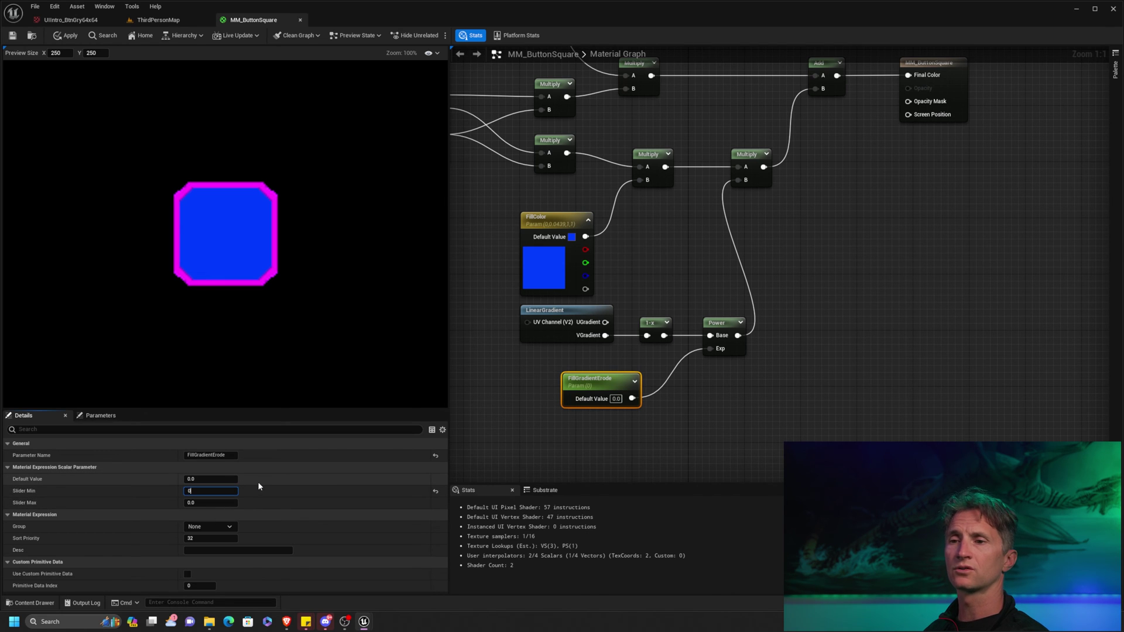
key(Return)
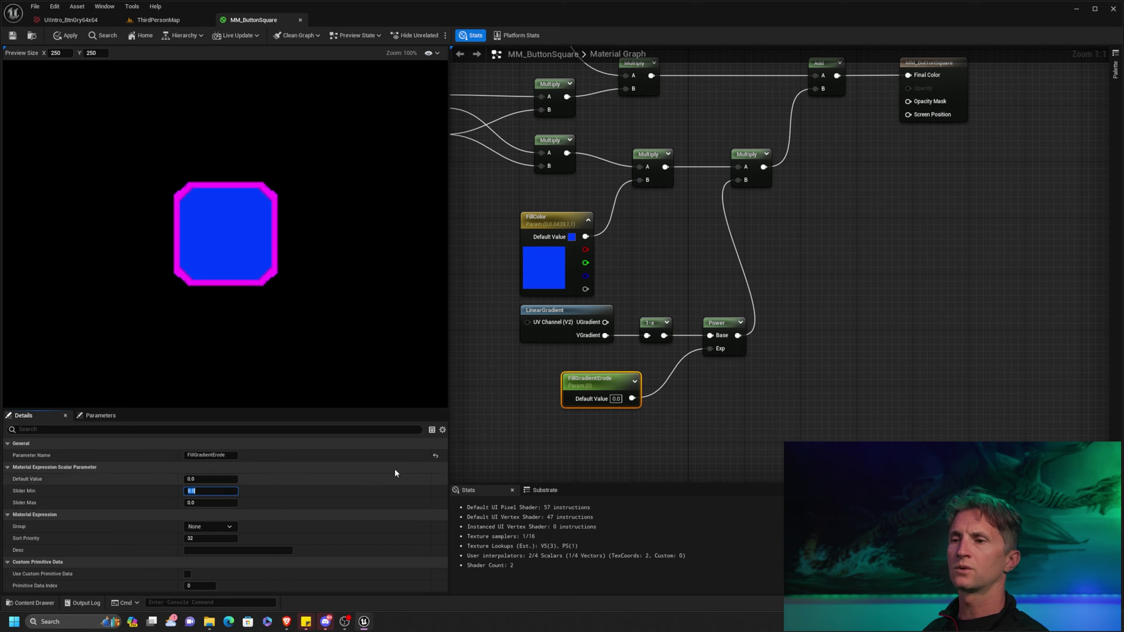
Shift the FillGradientErode node slightly farther away from the Power node
click(588, 451)
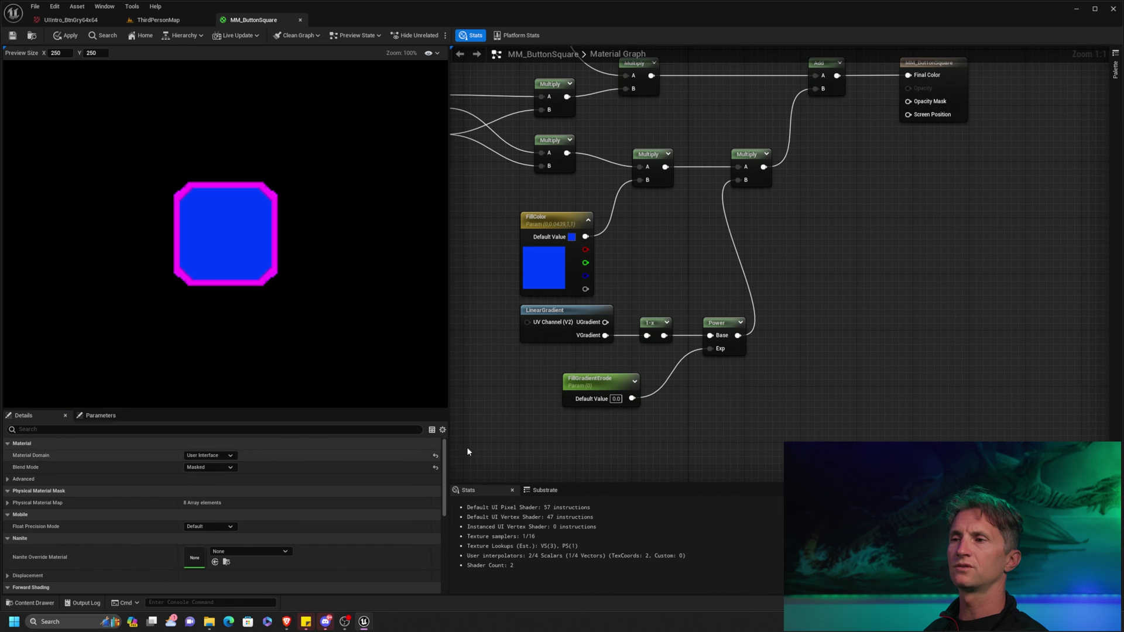
click(571, 380)
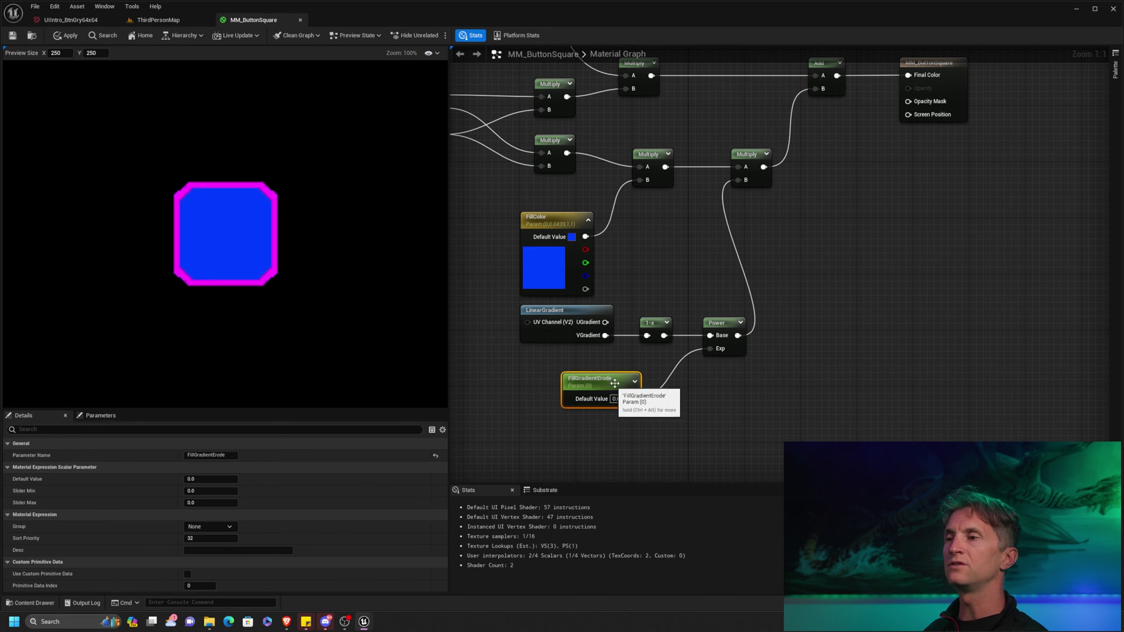
drag(595, 388, 580, 389)
Try a slider minimum of 1 on FillGradientErode and return it to 0
click(228, 491)
text(1)
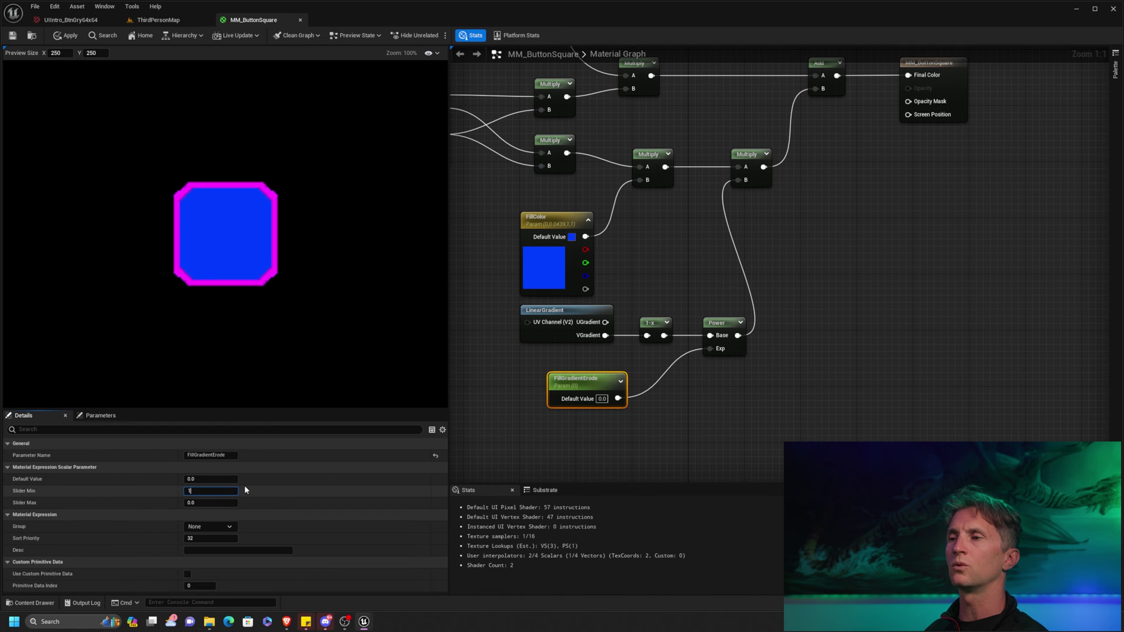
key(Return)
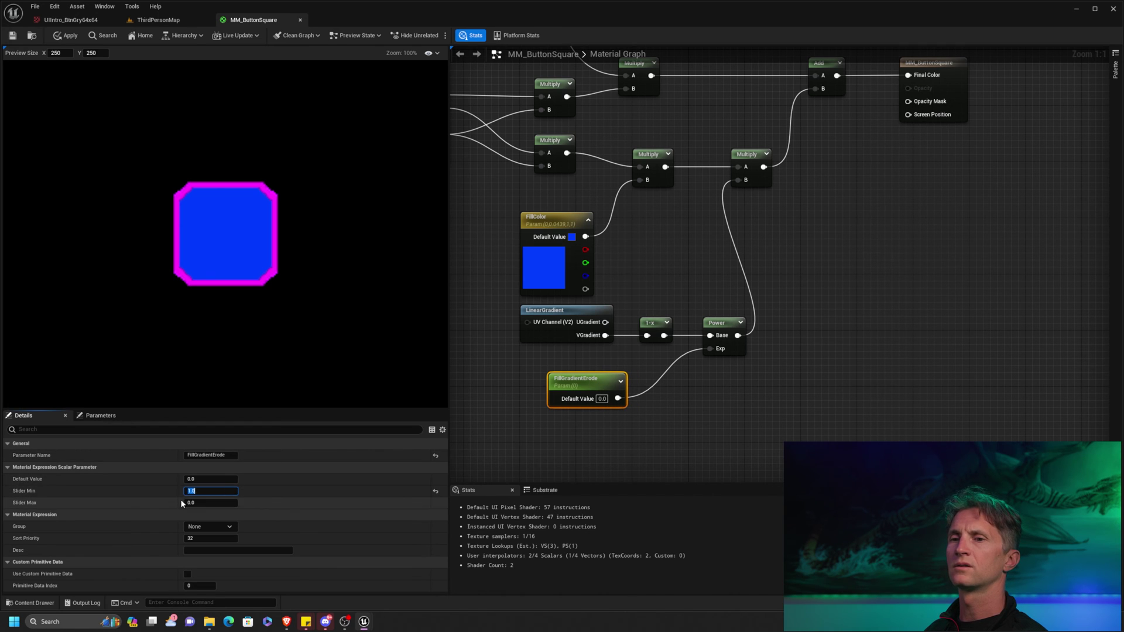
text(0)
key(Return)
Set FillGradientErode's default value to 1
click(219, 479)
text(1)
key(Return)
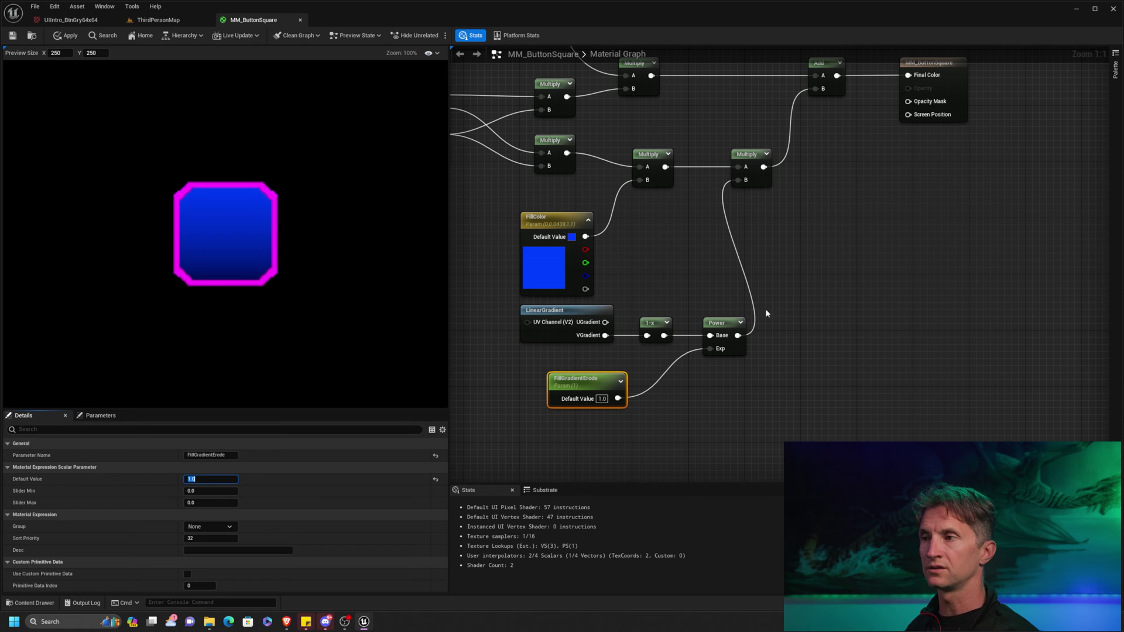
Copy the LinearGradient, 1-x, Power and FillGradientErode nodes and paste them beside BorderColor, above the border's Multiply
scroll(673, 275, down, 4)
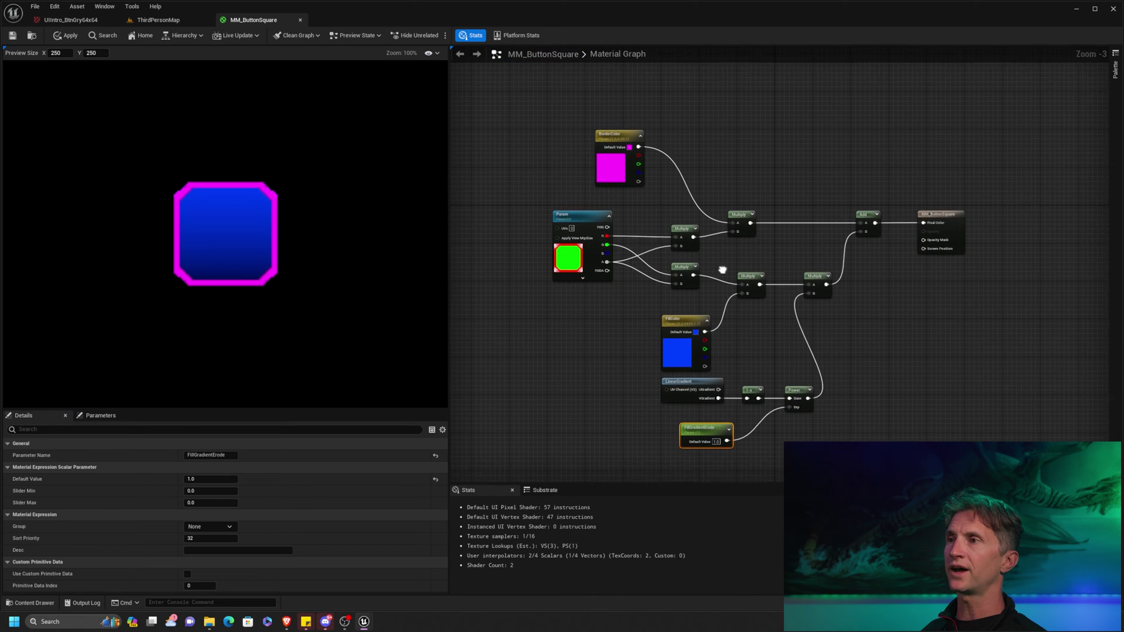
right_drag(781, 273, 770, 241)
drag(647, 420, 808, 336)
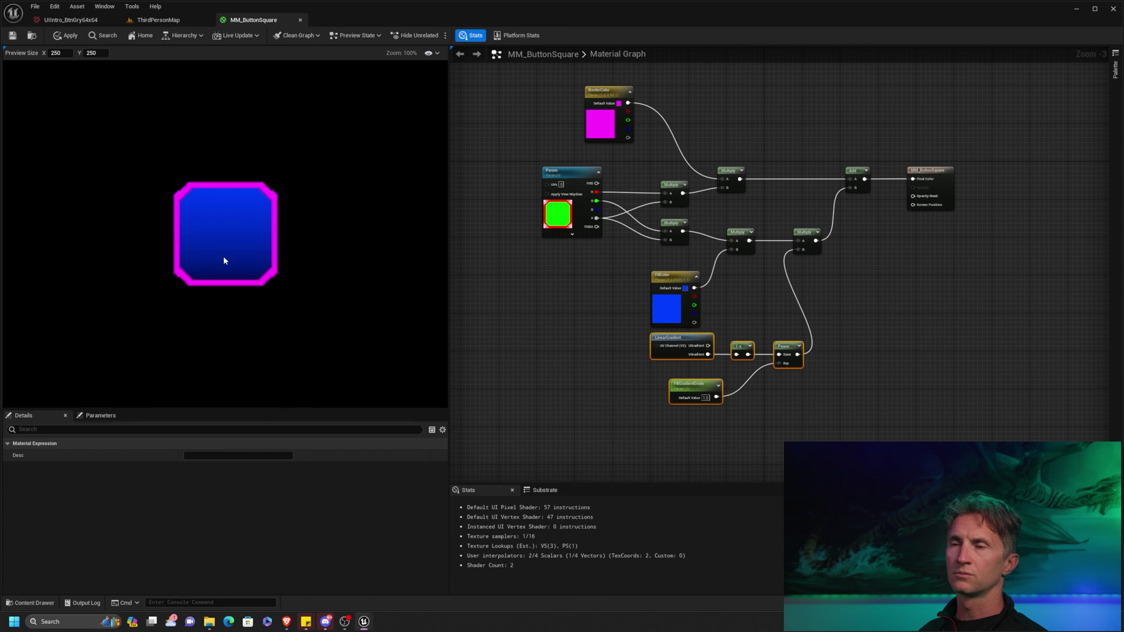
right_drag(732, 136, 732, 210)
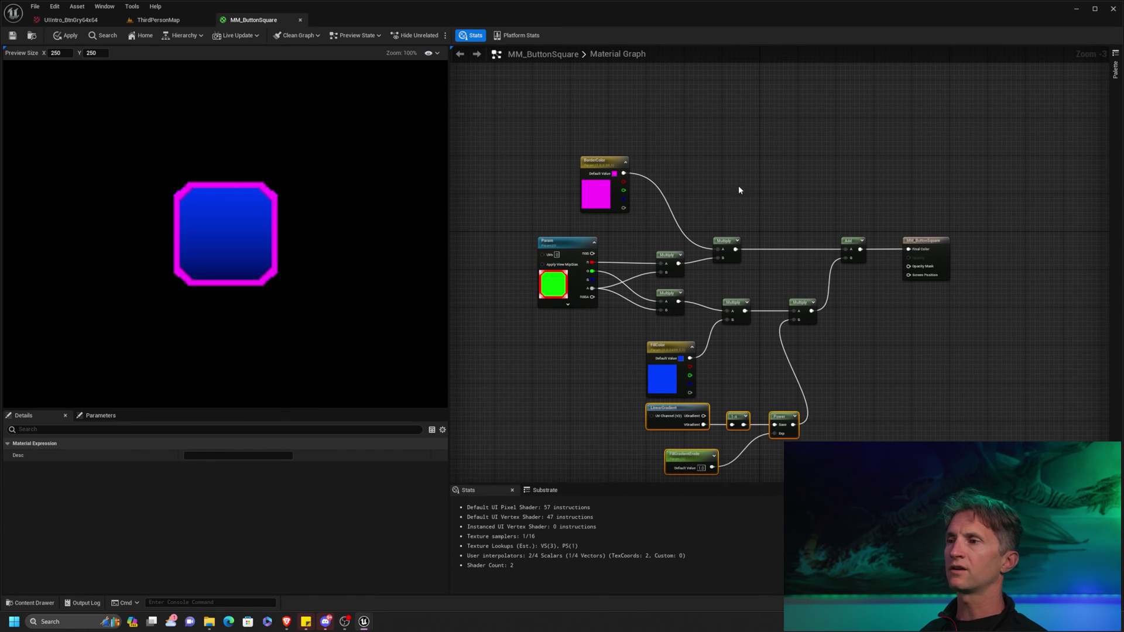
right_drag(739, 159, 718, 198)
key(ctrl+v)
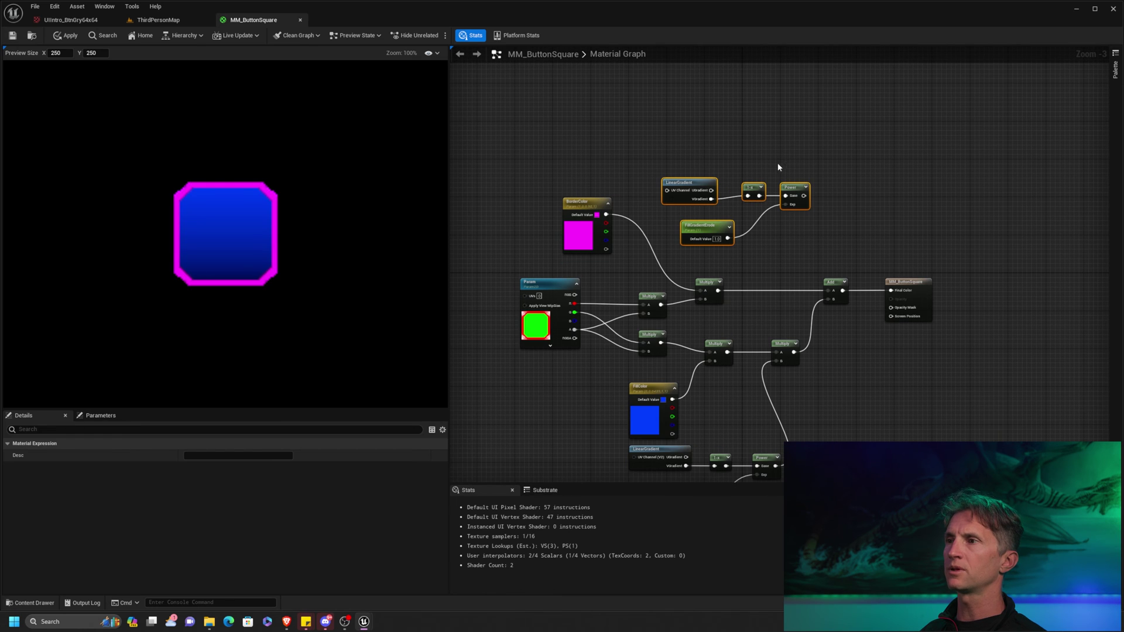
Rename the pasted FillGradientErode parameter to BorderGradientErode
scroll(779, 168, up, 3)
click(682, 277)
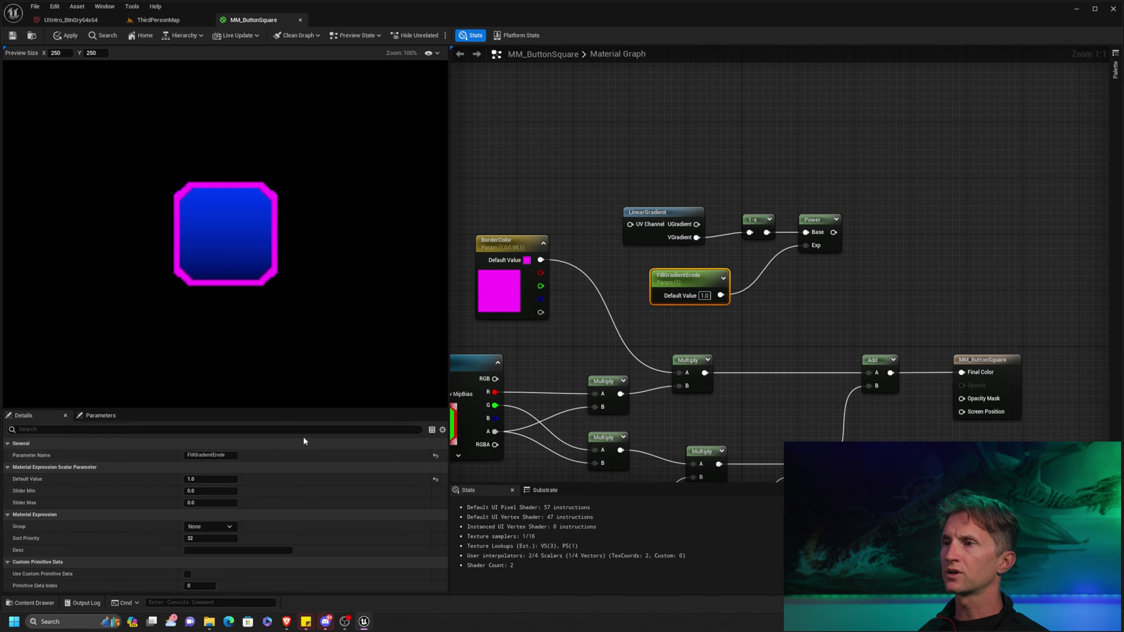
click(202, 456)
key(Home)
key(Delete)
key(Delete)
key(Delete)
key(Delete)
text(B)
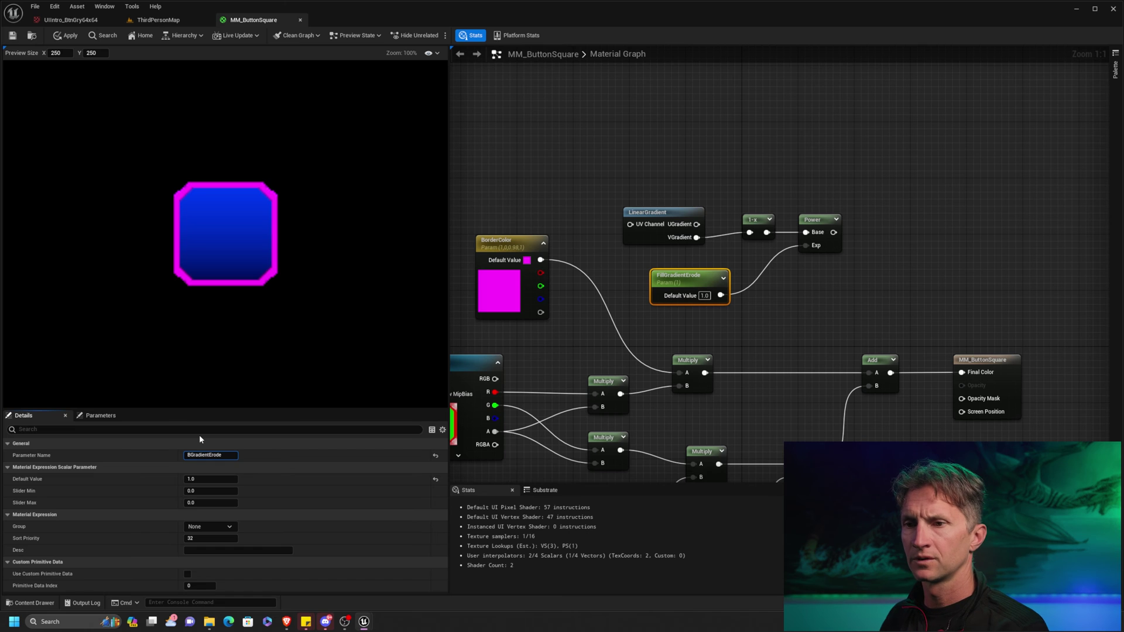
text(order)
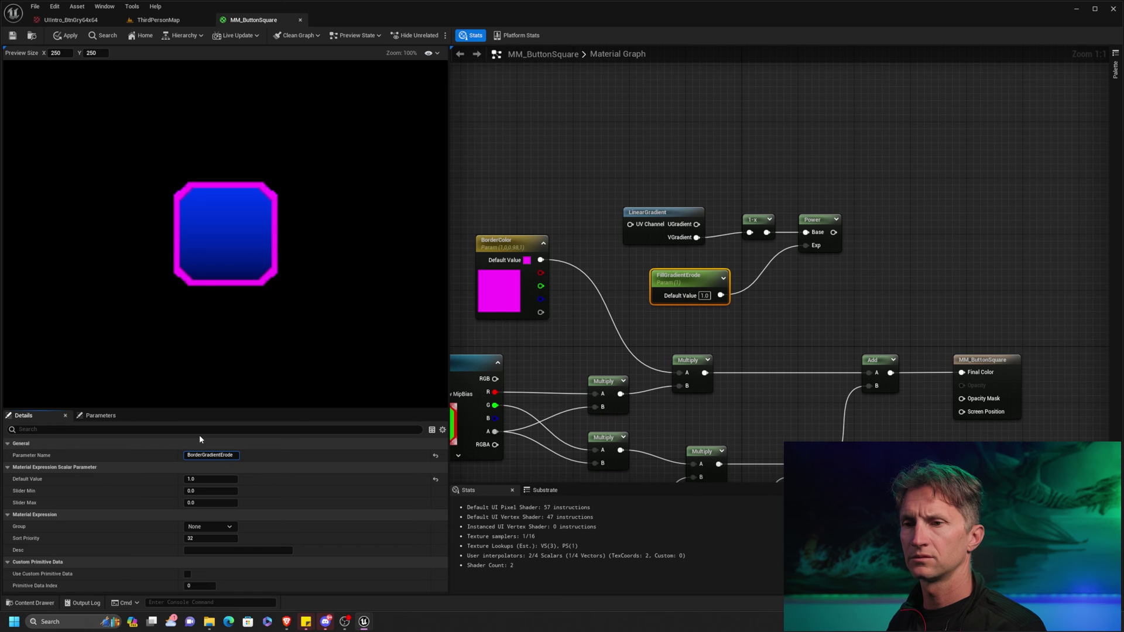
key(Return)
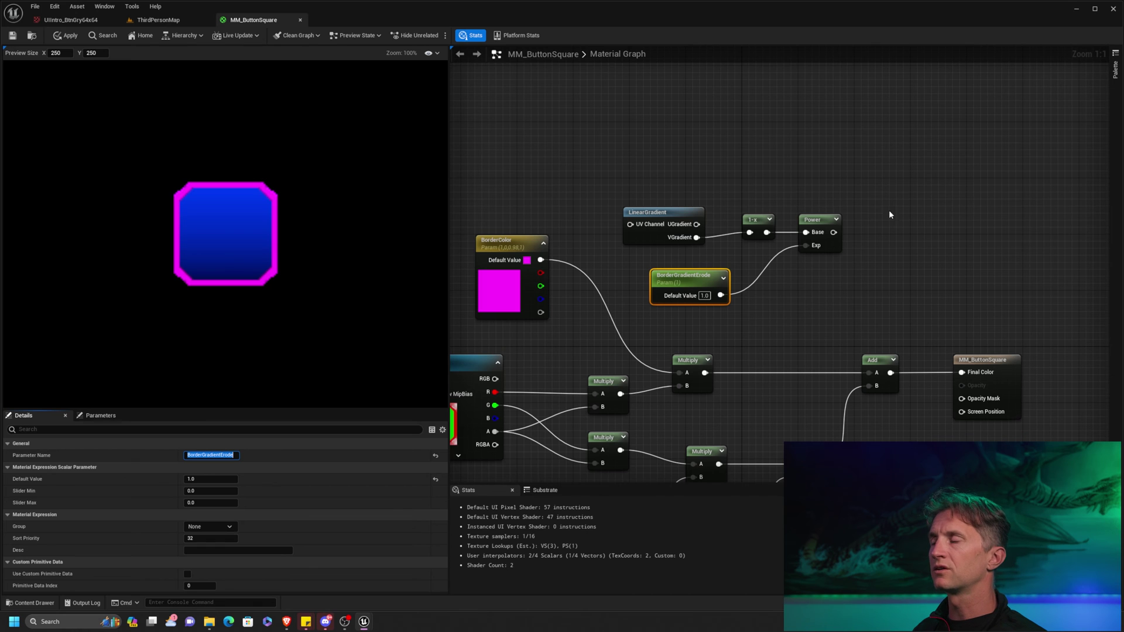
Straighten the connections between the pasted LinearGradient, 1-x and Power nodes and move BorderGradientErode directly beneath LinearGradient
right_drag(730, 206, 773, 172)
drag(825, 199, 827, 199)
key(q)
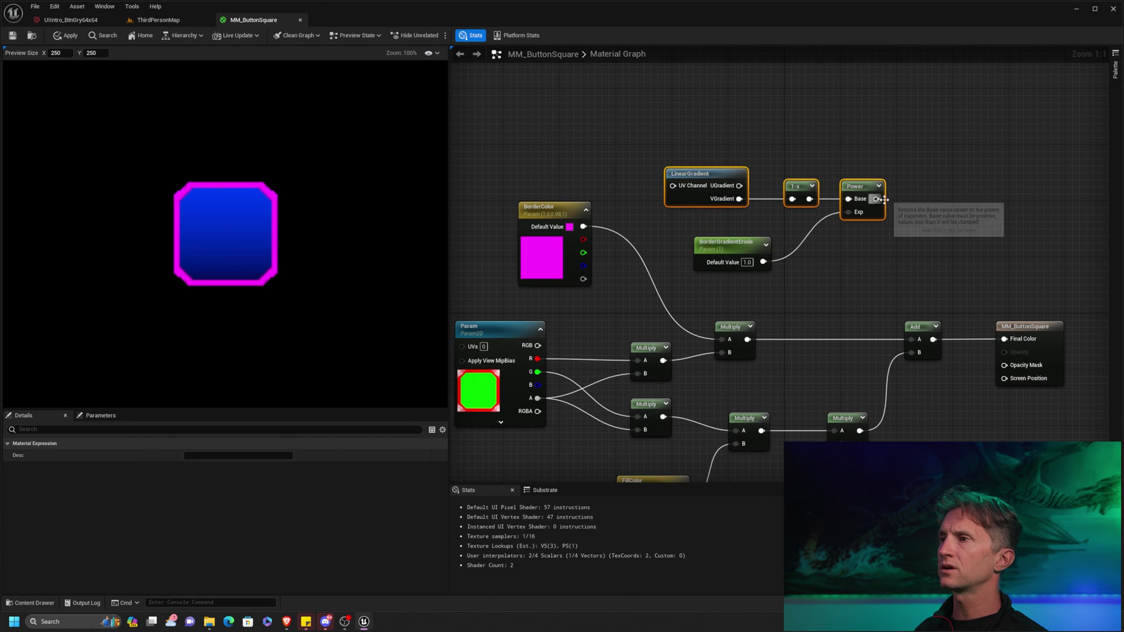
drag(725, 249, 705, 227)
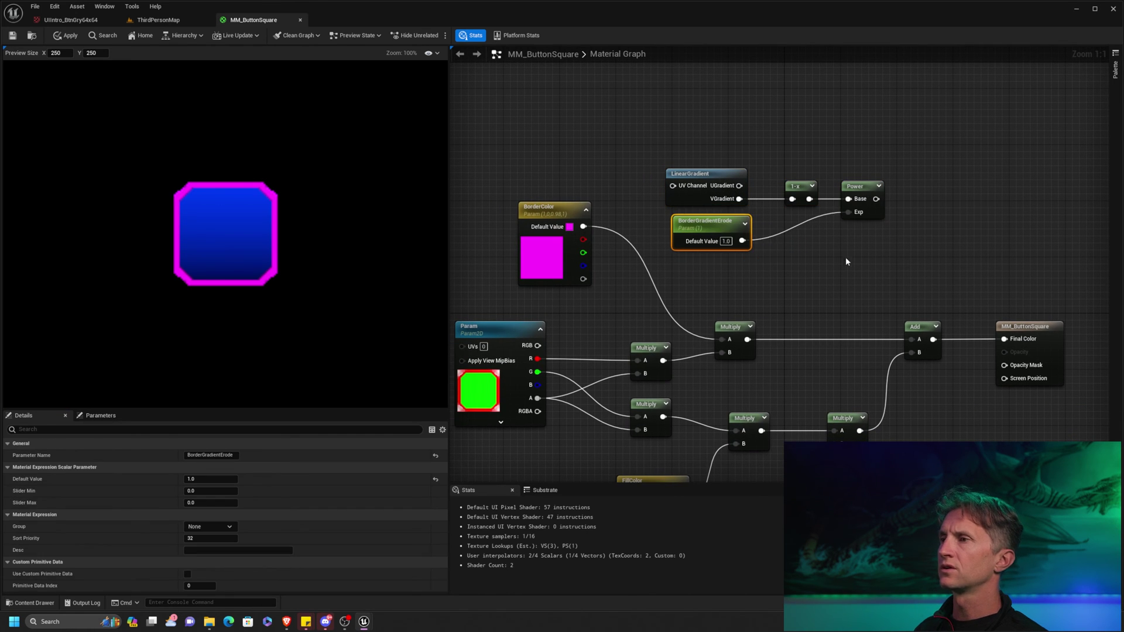
Insert a Multiply between the BorderColor Multiply and the Add, feeding the border's Power output into its A input
right_drag(787, 329, 764, 205)
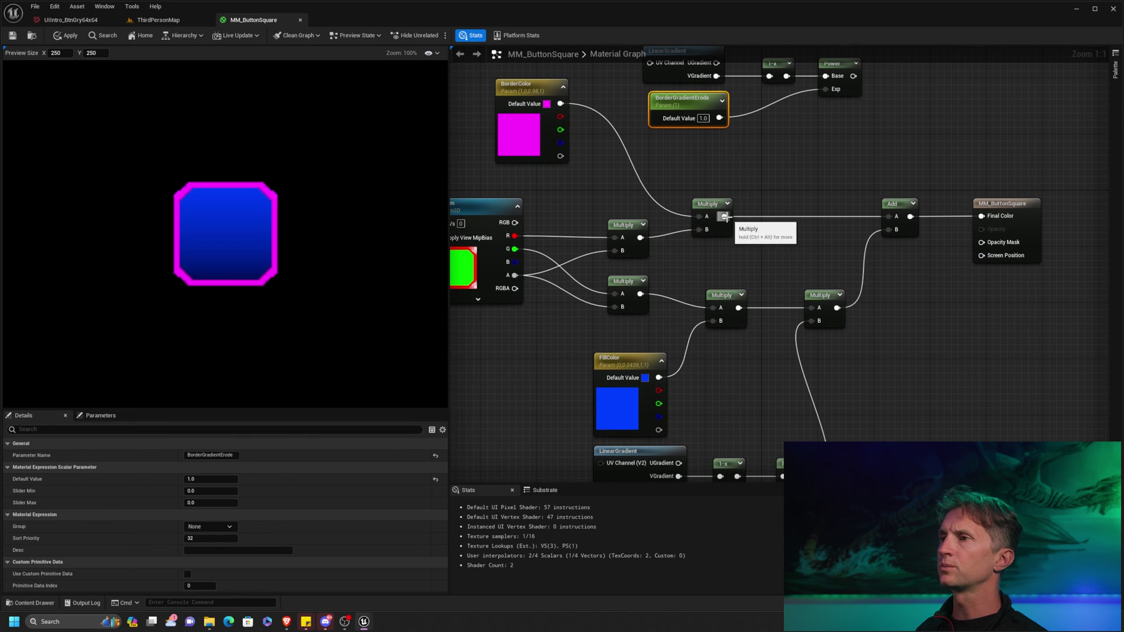
drag(725, 216, 779, 179)
text(multiply)
click(836, 216)
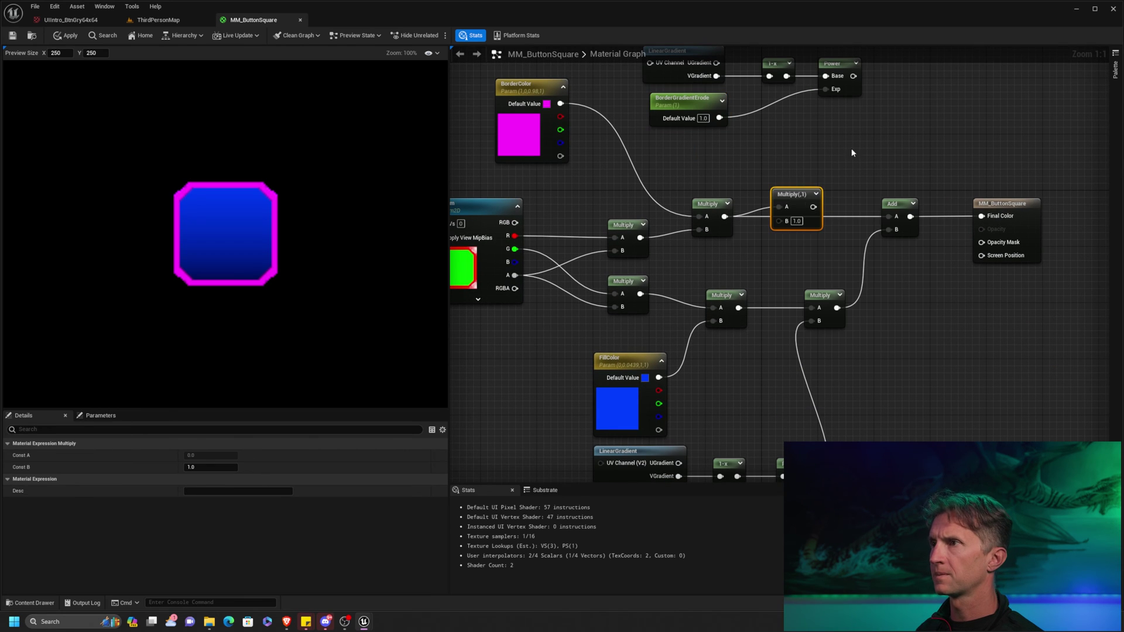
drag(858, 78, 841, 134)
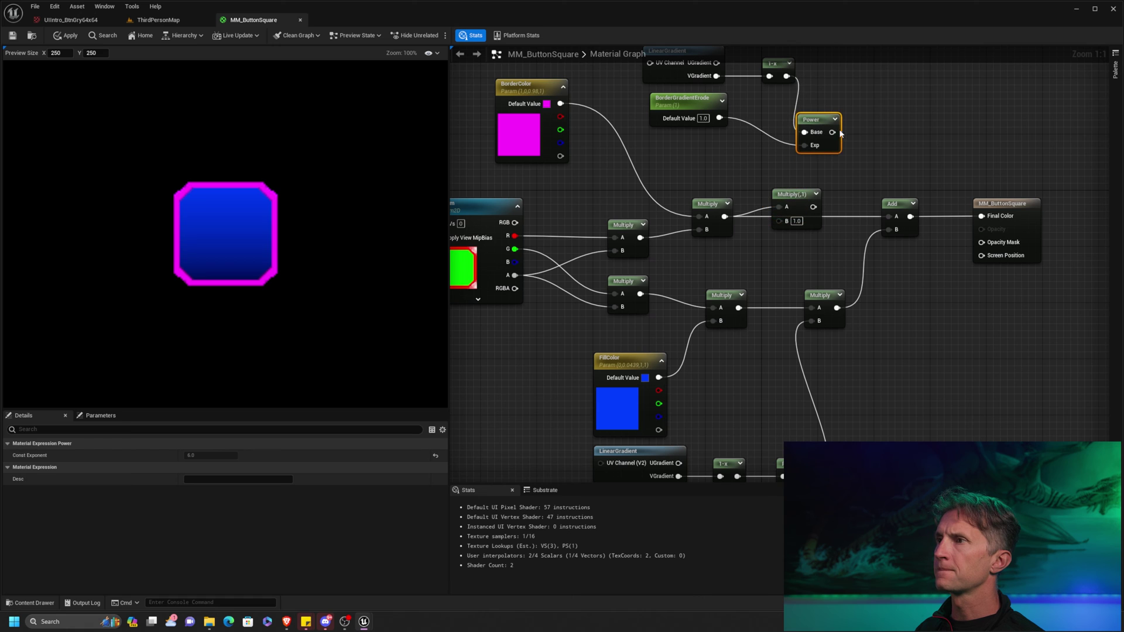
drag(729, 212, 780, 221)
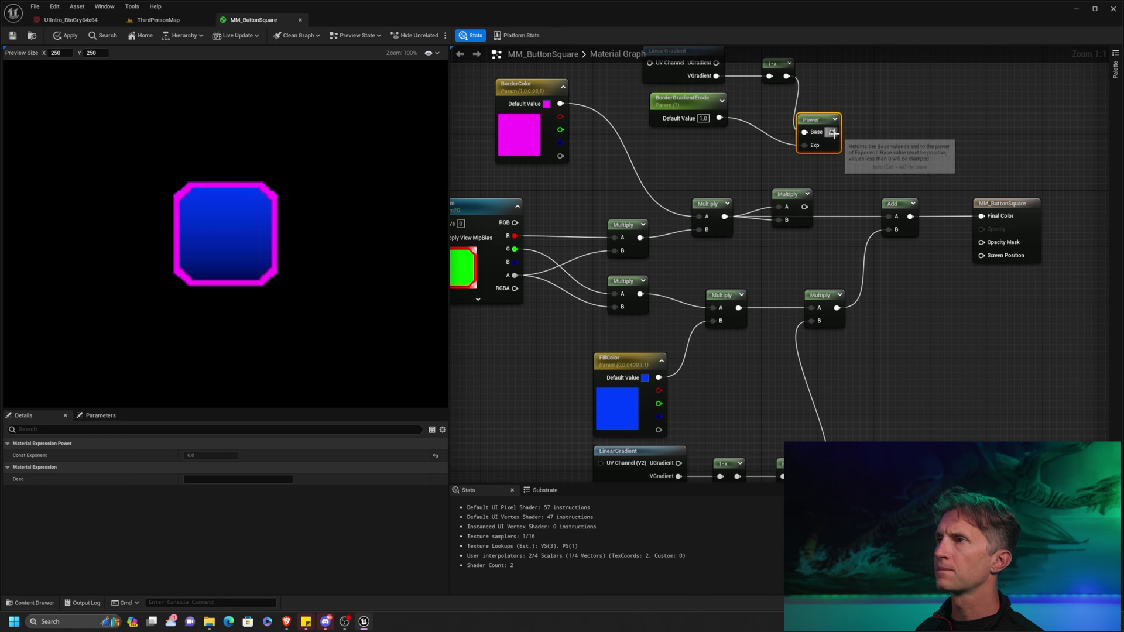
drag(832, 132, 779, 207)
drag(802, 212, 824, 197)
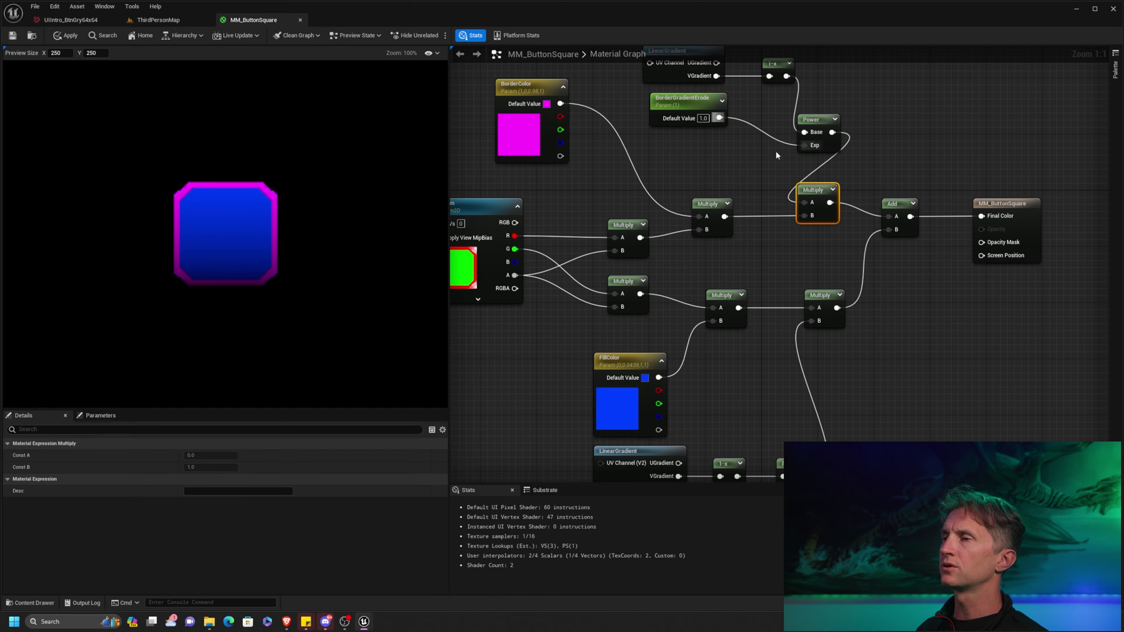
Try feeding the border LinearGradient's VGradient straight into Power's Base, and restore the connection through 1-x
right_drag(806, 155, 808, 218)
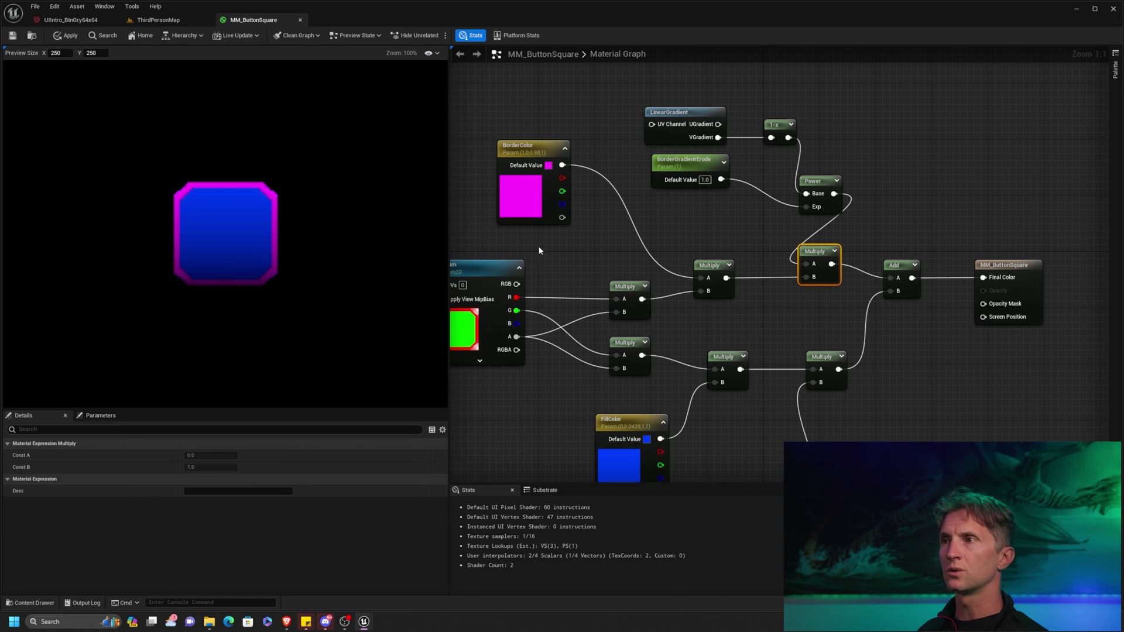
right_drag(692, 230, 779, 237)
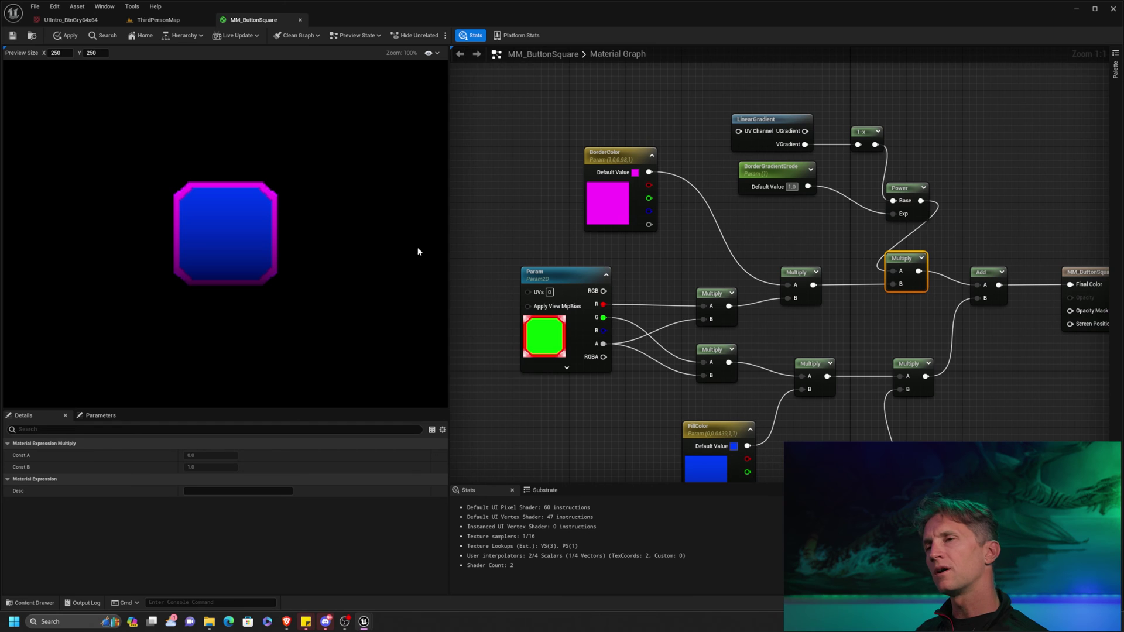
drag(795, 101, 954, 216)
drag(806, 145, 895, 201)
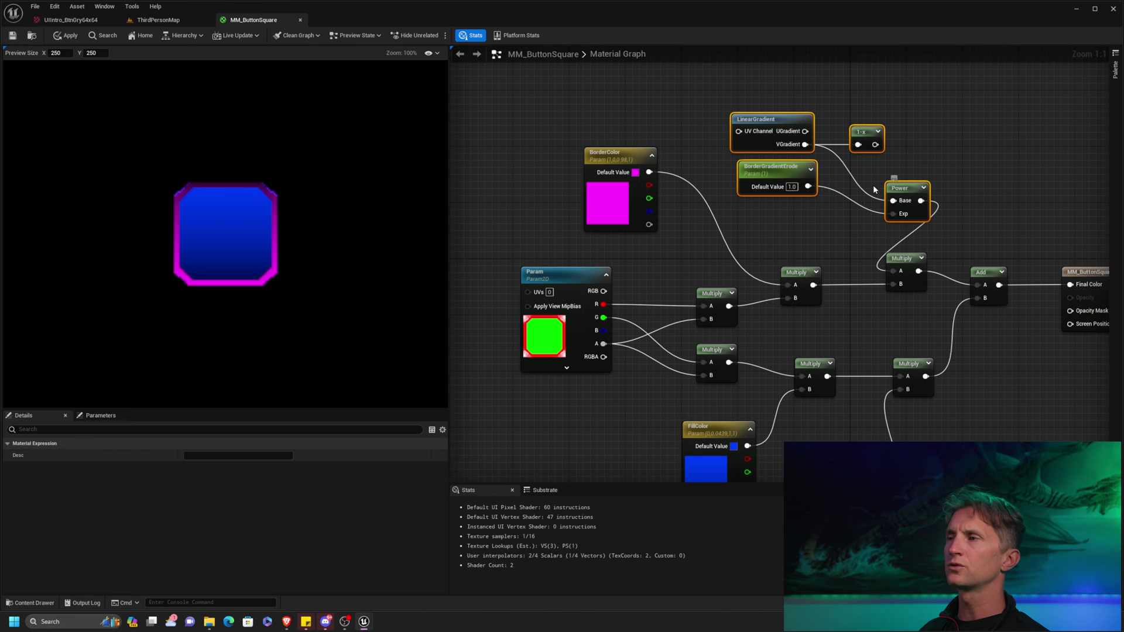
drag(876, 145, 893, 201)
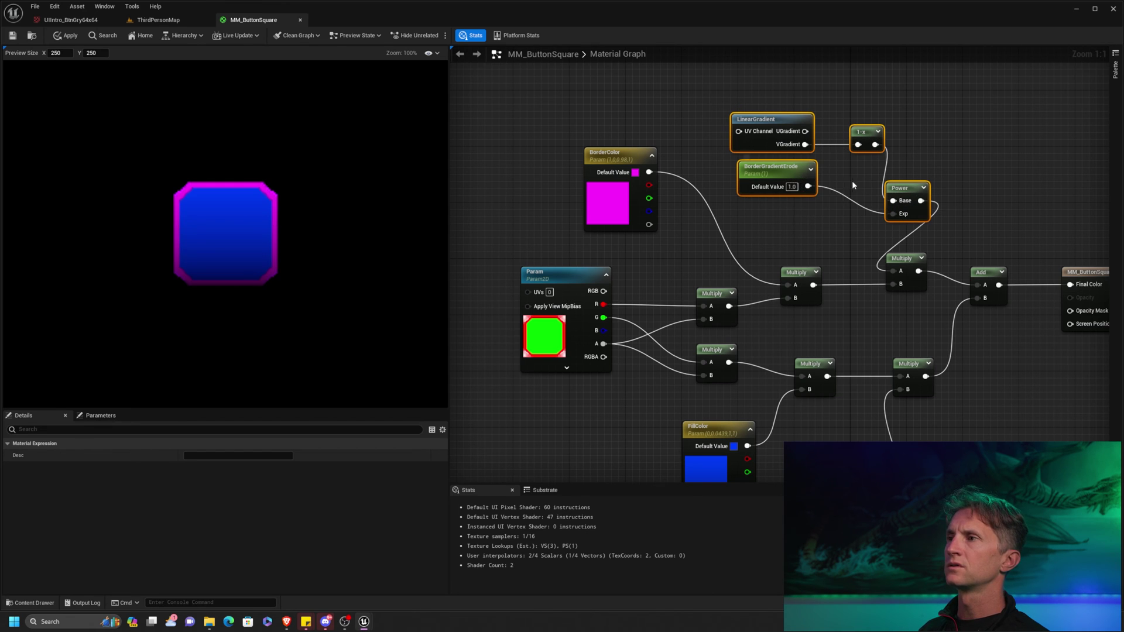
Try default values of 0, 0.2, 0.1, 5 and 1 on BorderGradientErode
click(795, 177)
click(225, 479)
text(0)
key(Return)
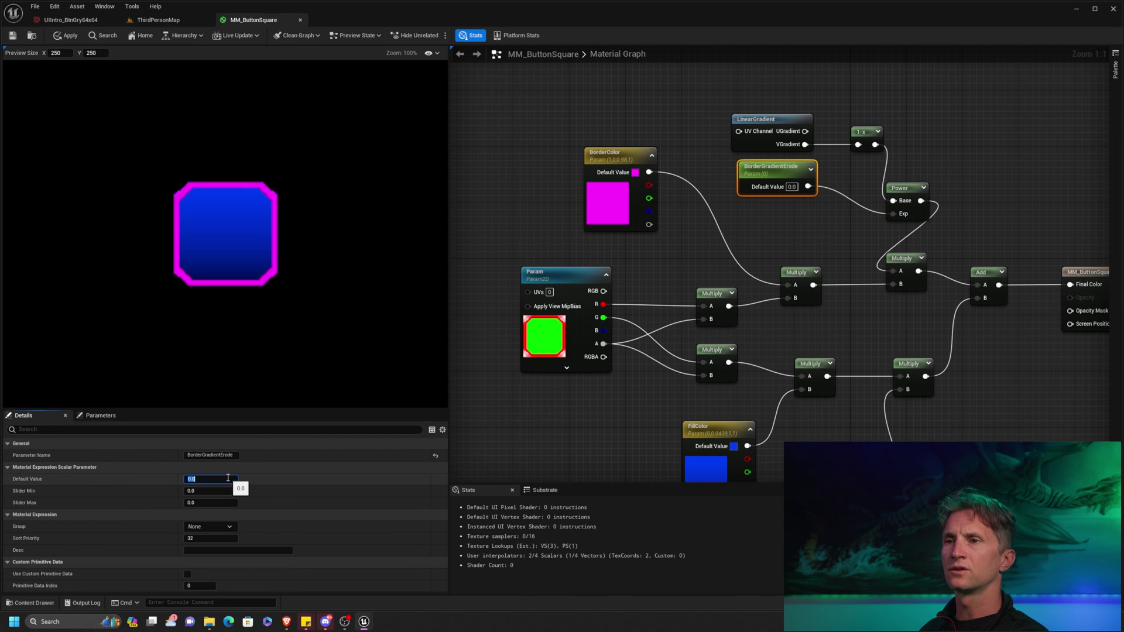
text(0.2)
key(Return)
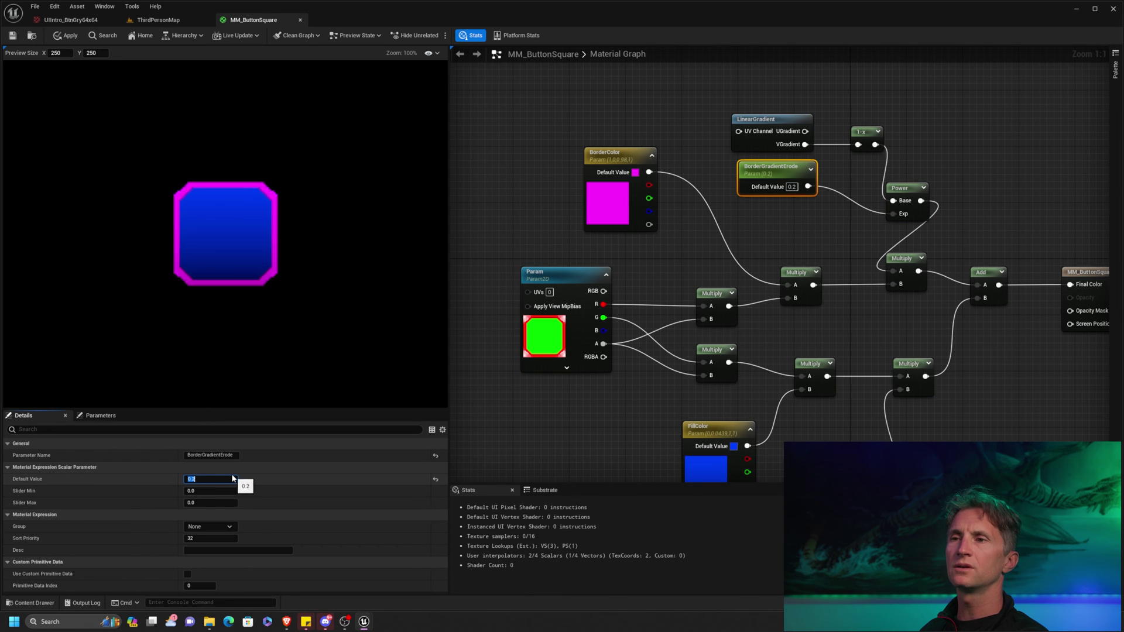
text(.1)
key(Return)
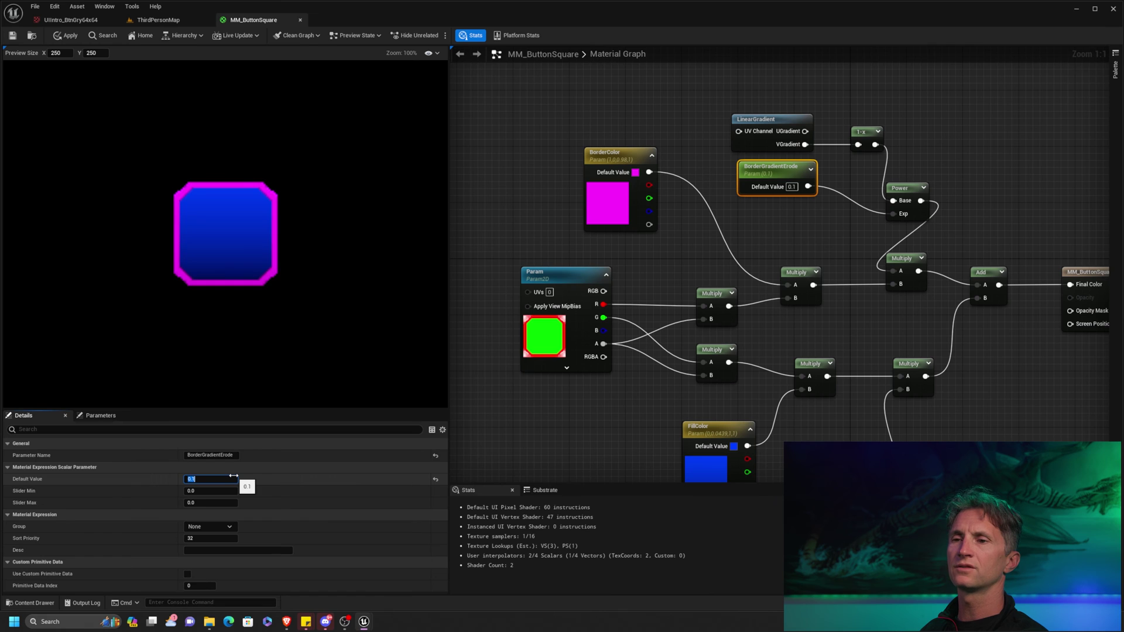
key(Return)
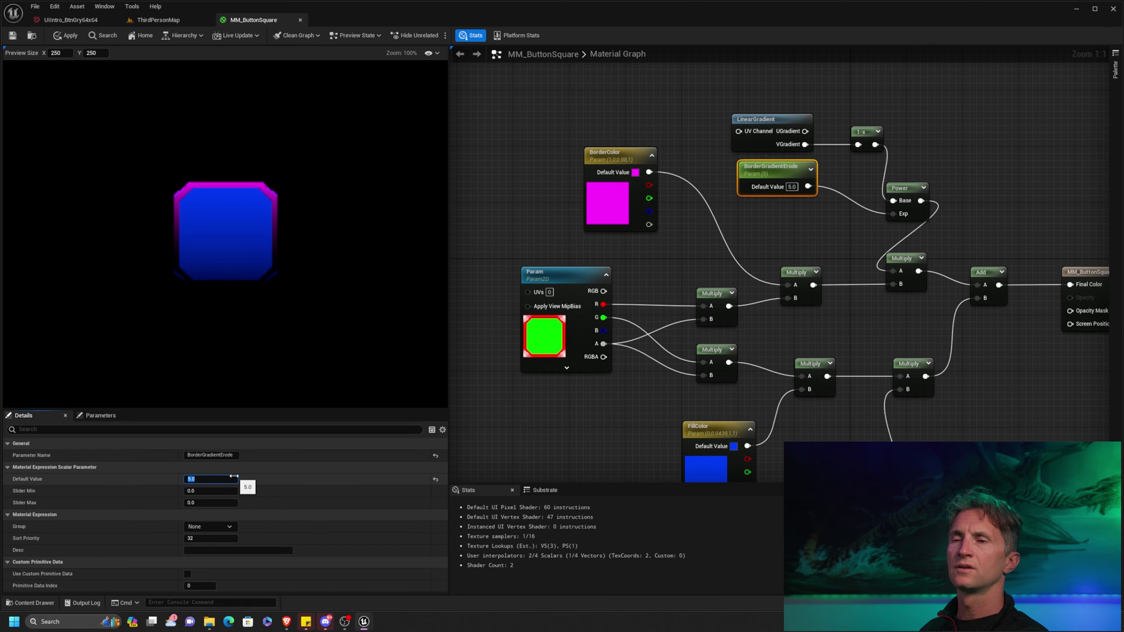
text(1)
key(Return)
Set BorderGradientErode's default value to 0
text(0)
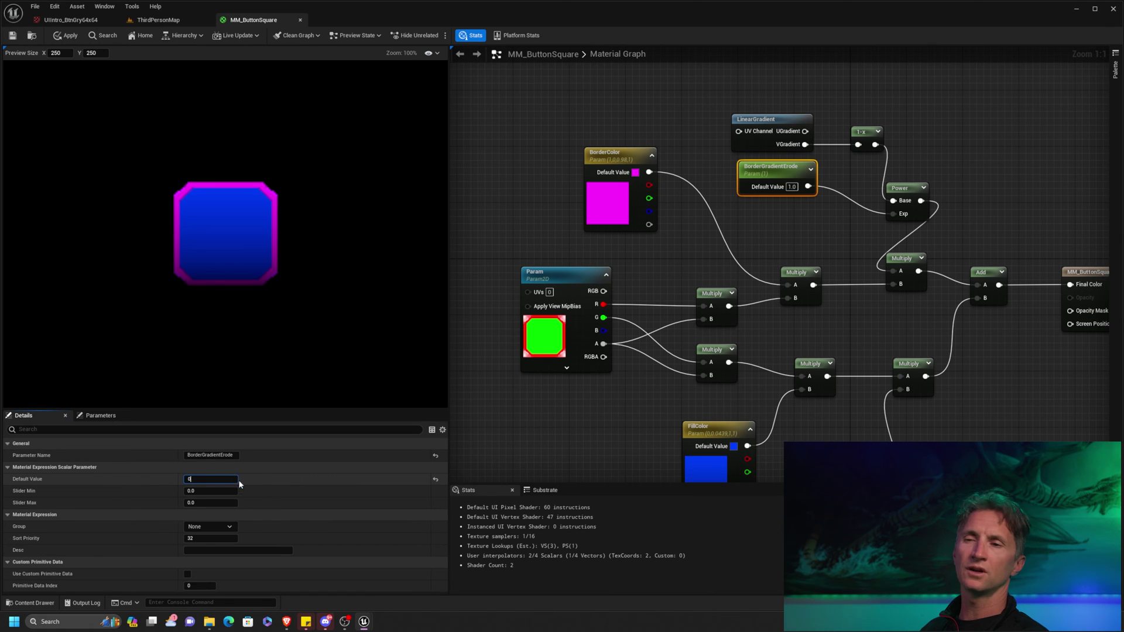
key(Return)
Apply the changes to the MM_ButtonSquare material and save it
scroll(830, 218, down, 2)
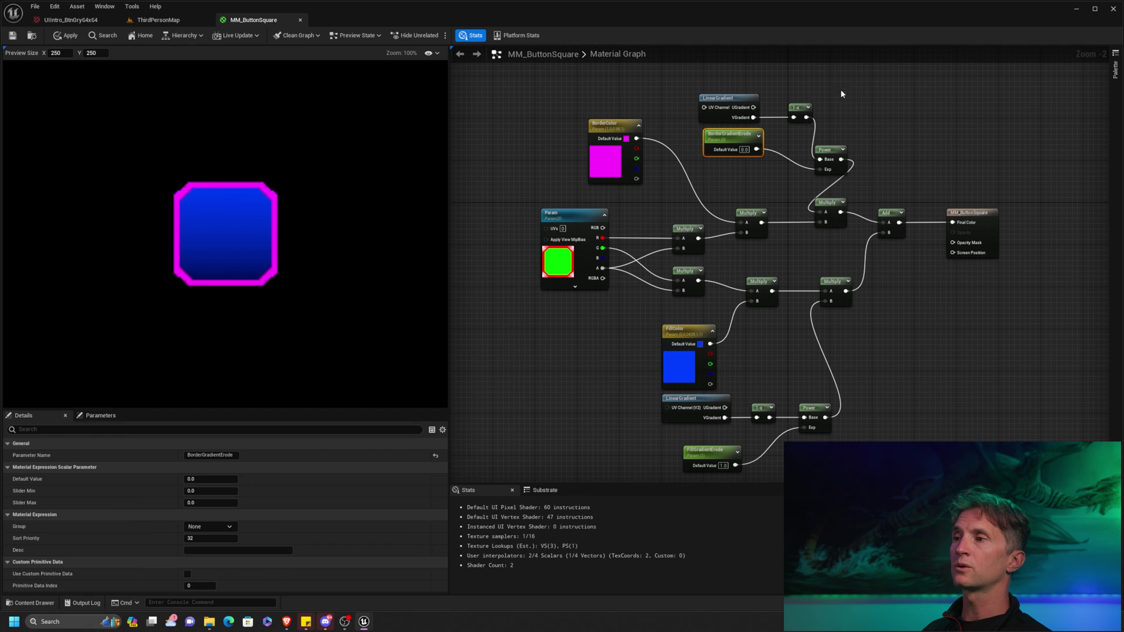
click(676, 409)
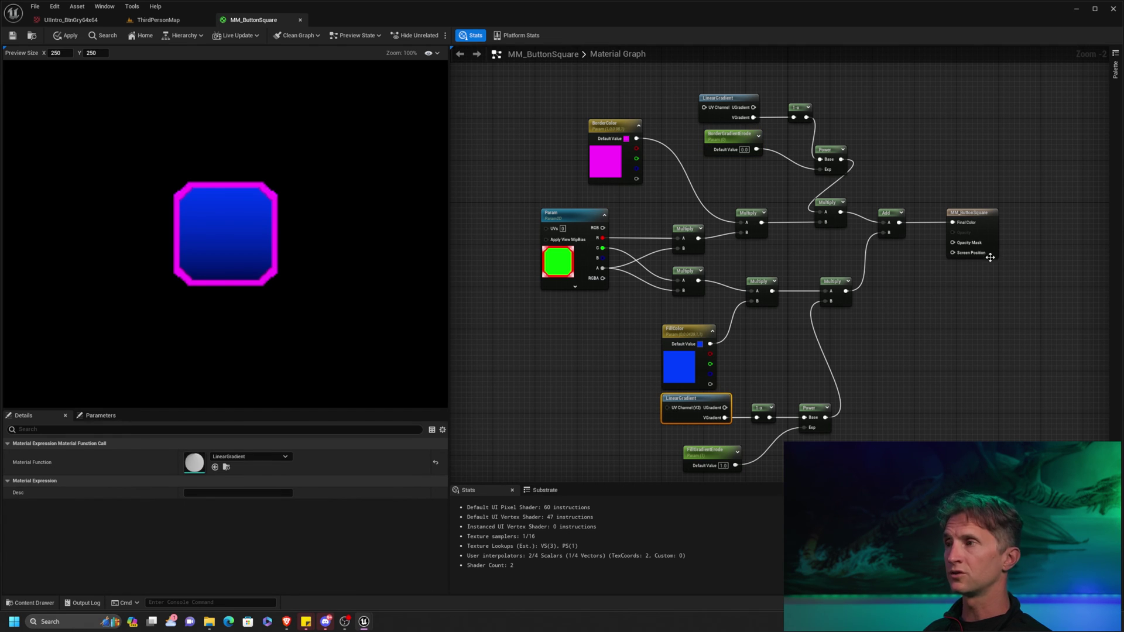
scroll(958, 201, up, 2)
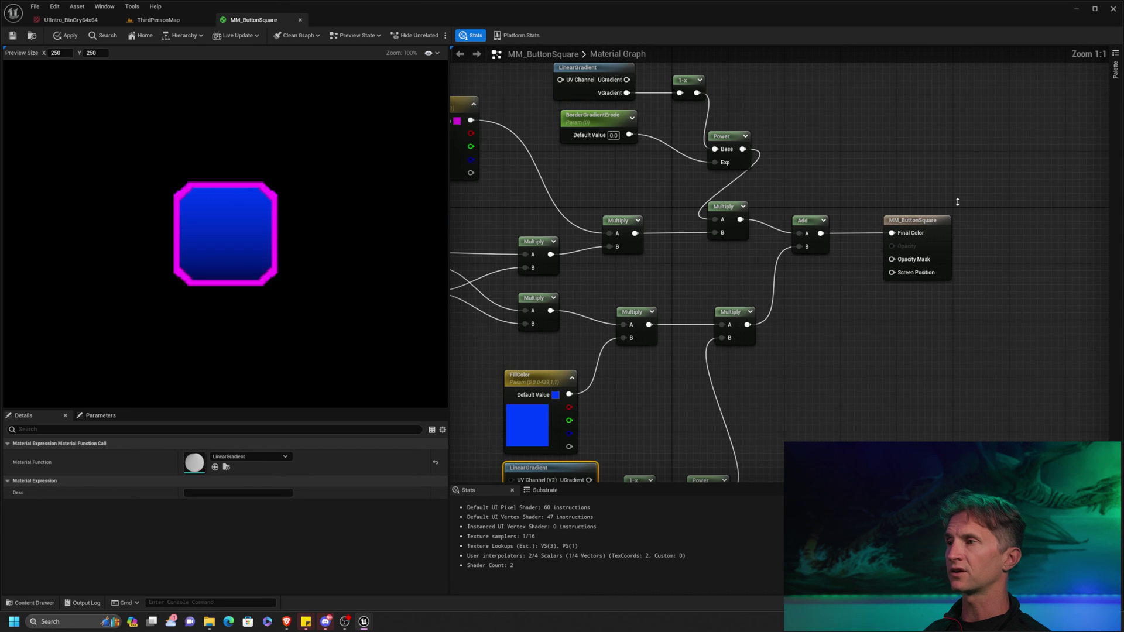
right_drag(940, 209, 1048, 185)
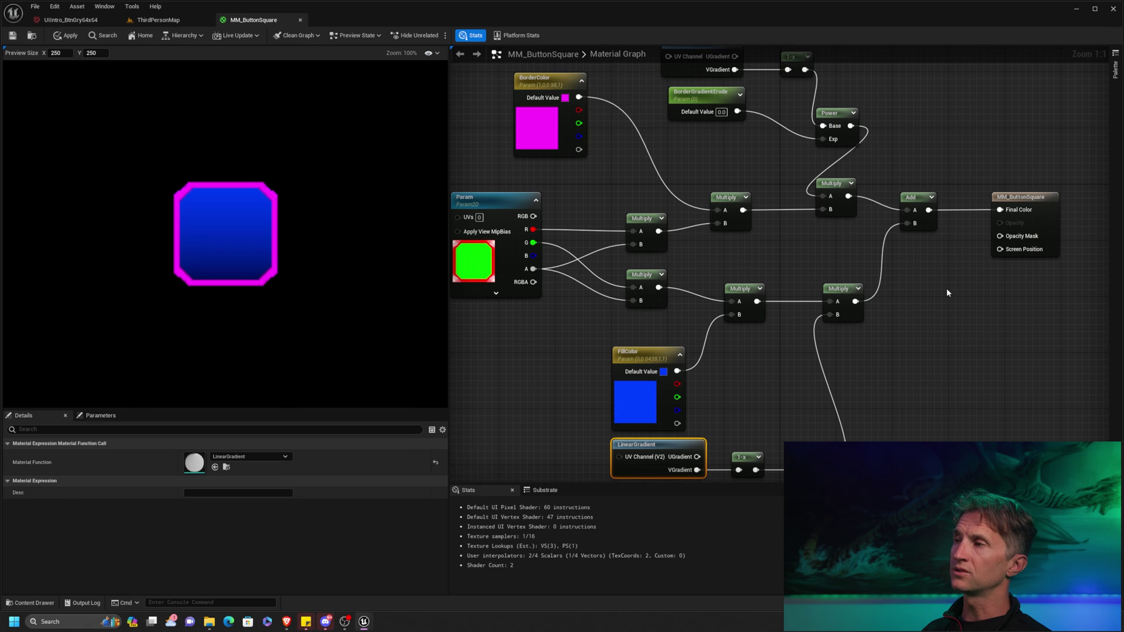
click(66, 35)
click(12, 37)
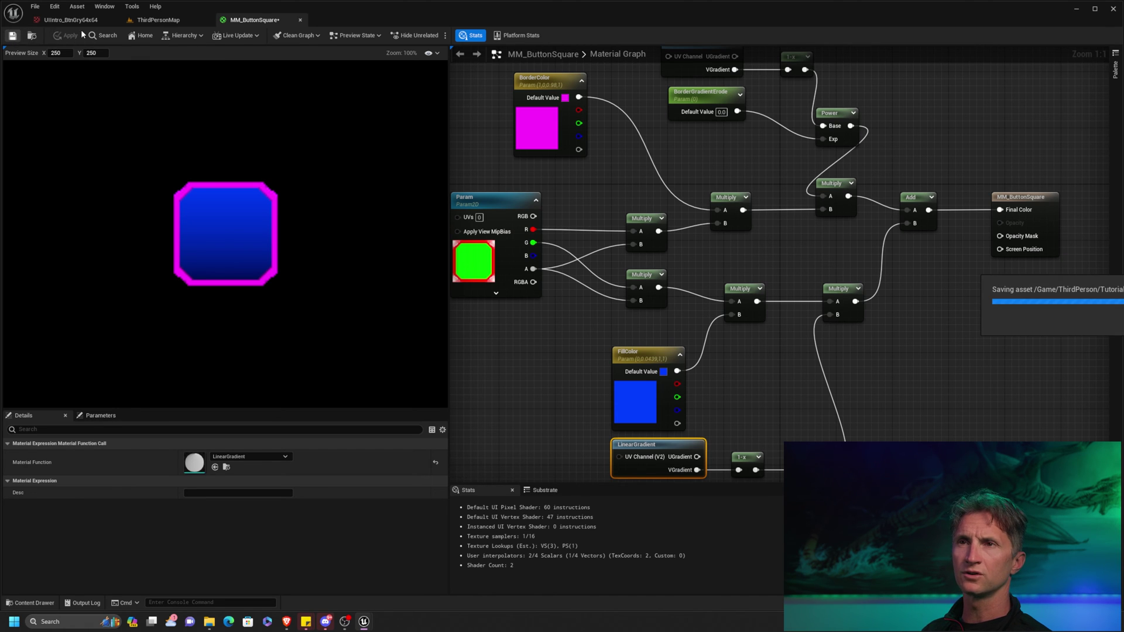
Open the WB_DebugMenu widget from the Tutorial UI folder and select its large green button with the red border
click(158, 20)
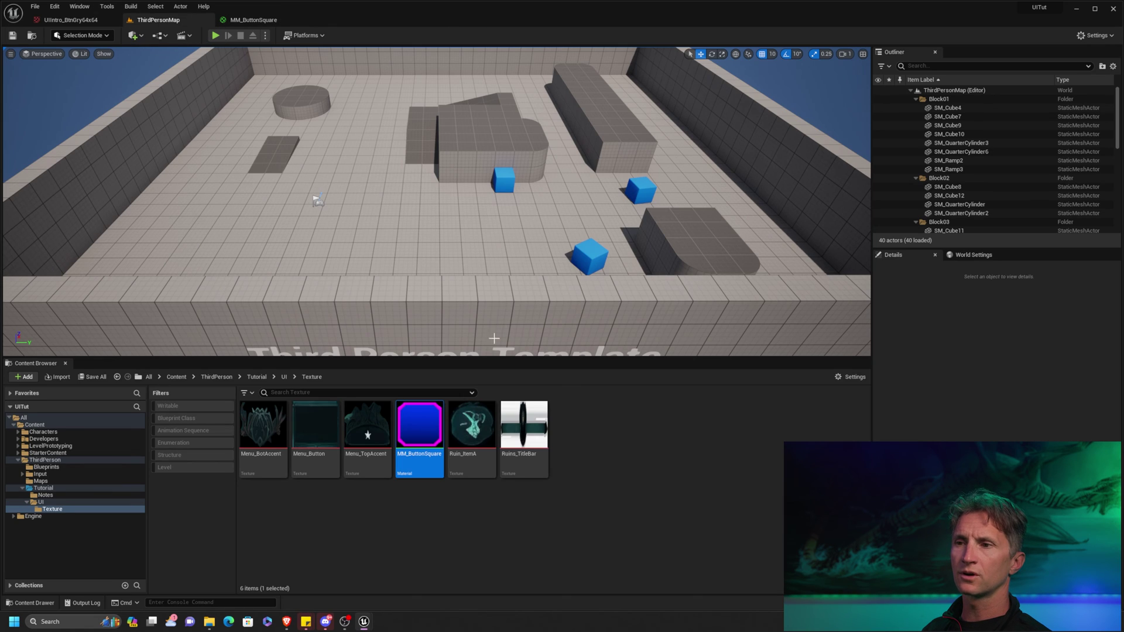
click(67, 504)
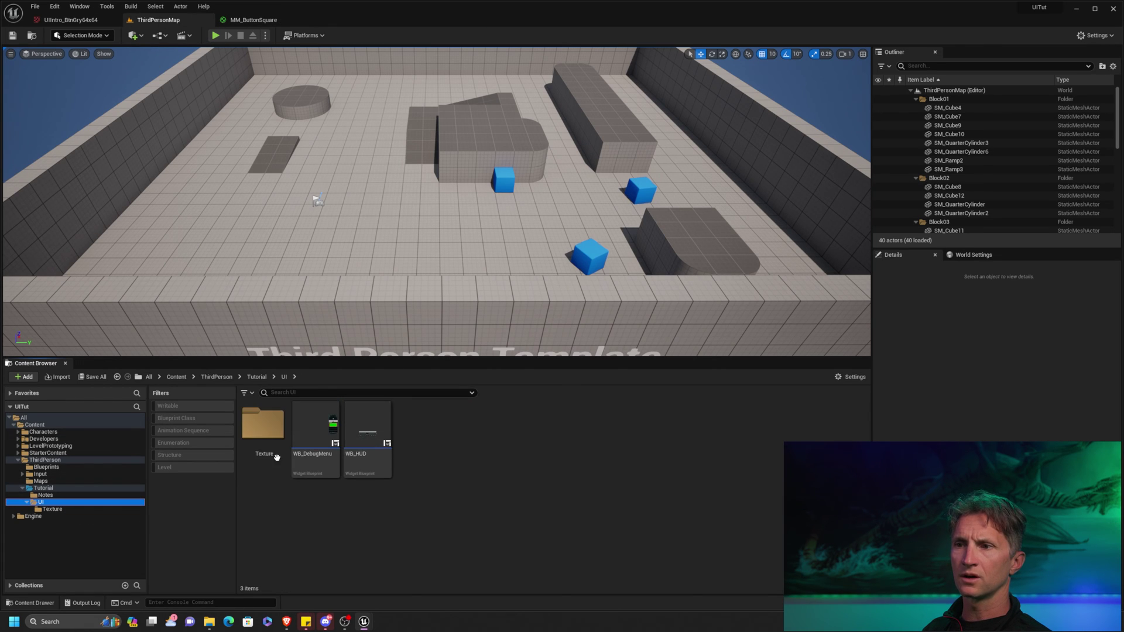
click(334, 432)
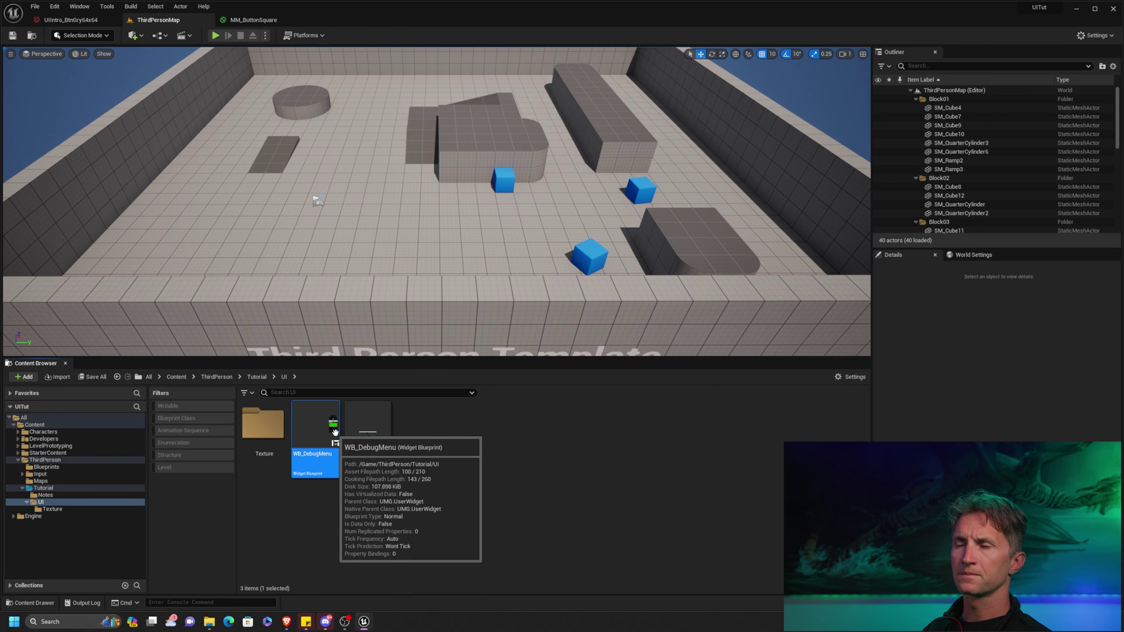
double_click(335, 433)
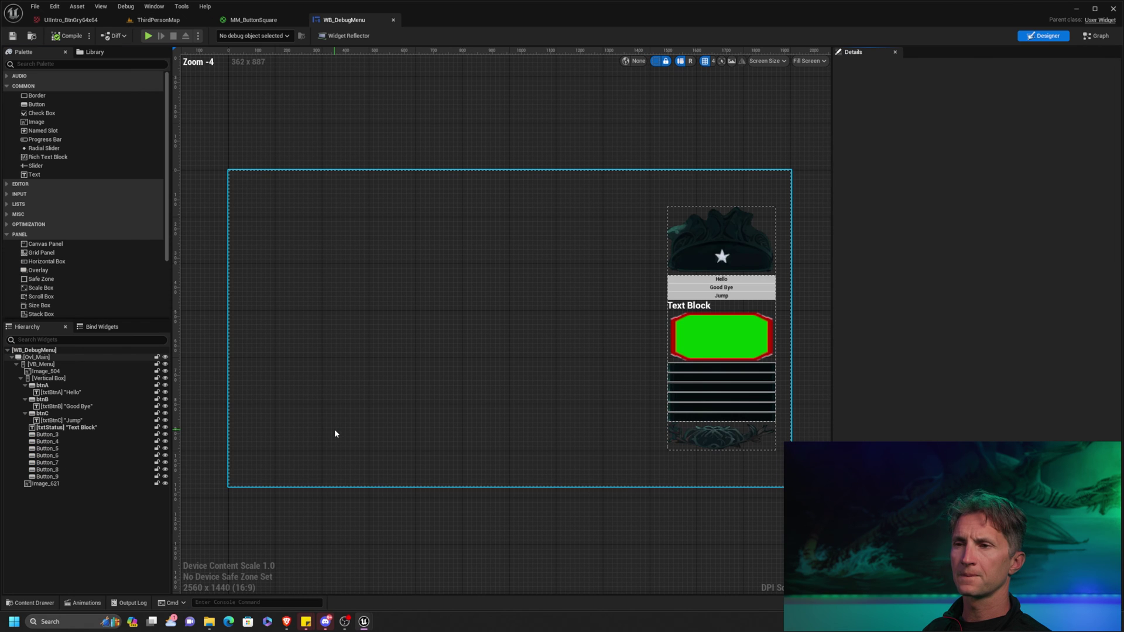
click(736, 342)
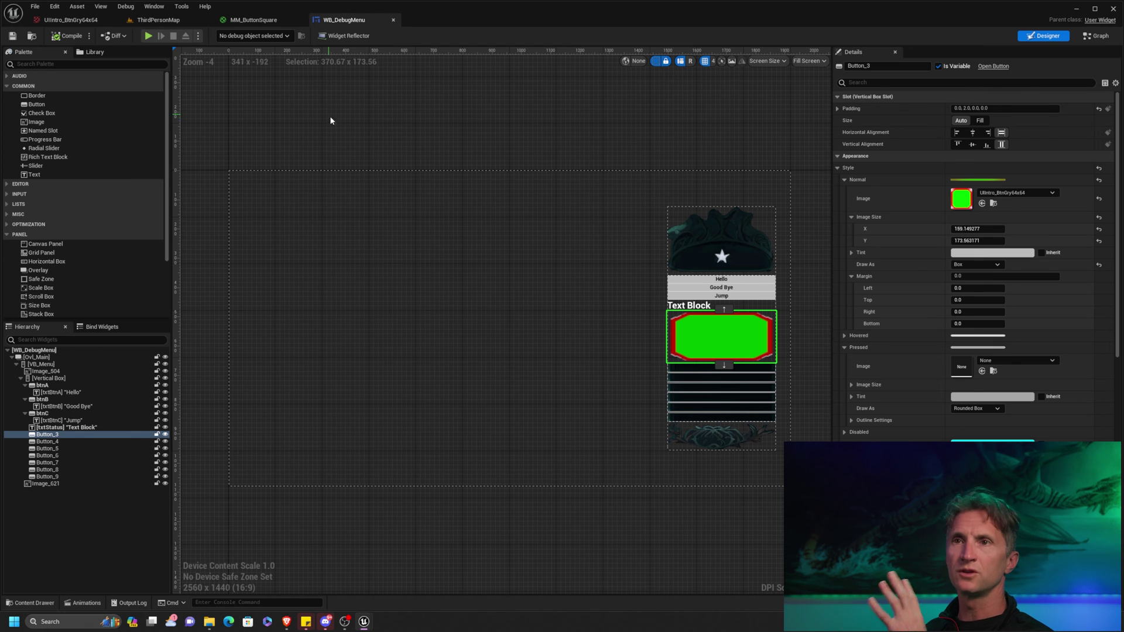
Return to the MM_ButtonSquare material and locate its asset in the Content Browser
click(155, 20)
click(253, 21)
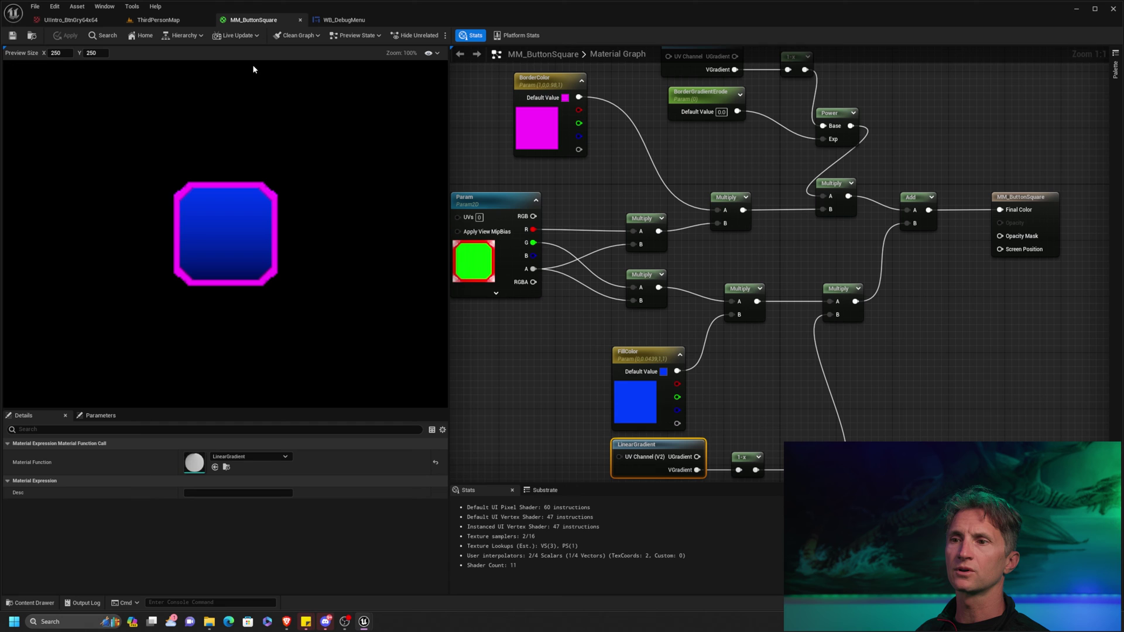
click(117, 36)
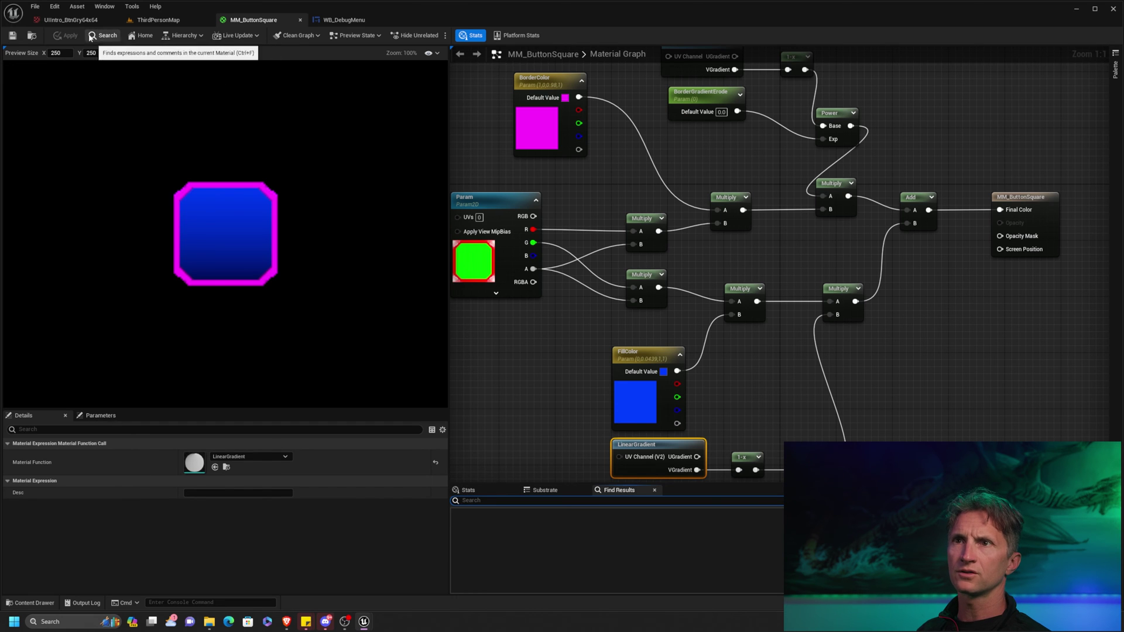
click(32, 36)
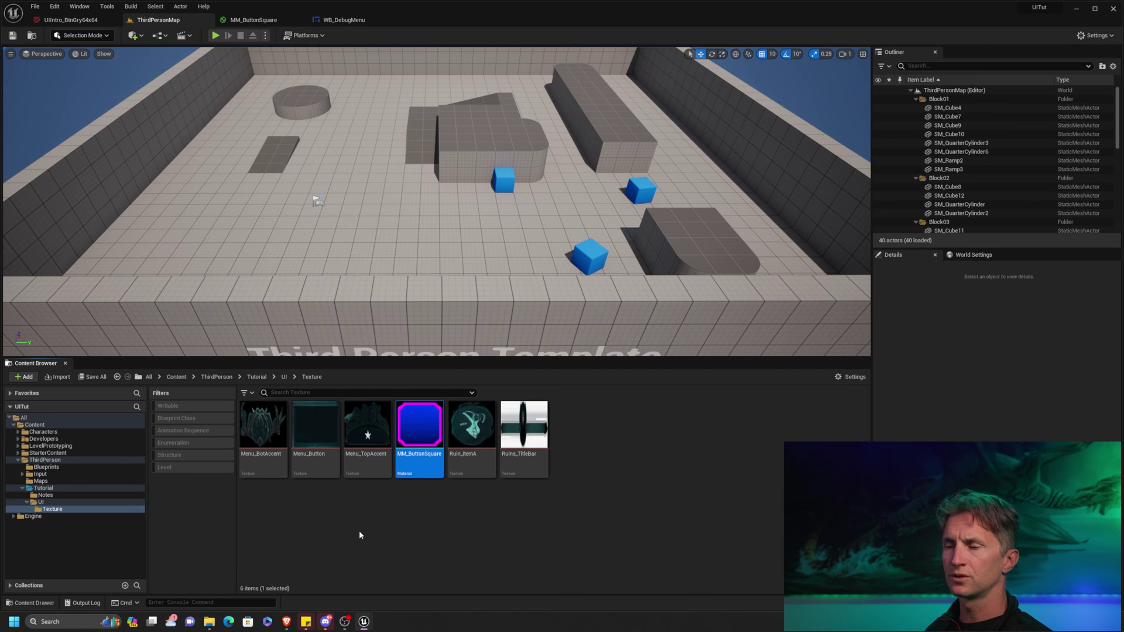
Create a material instance from MM_ButtonSquare in the Texture folder and name it MI_TutorialSquare
click(396, 557)
click(426, 431)
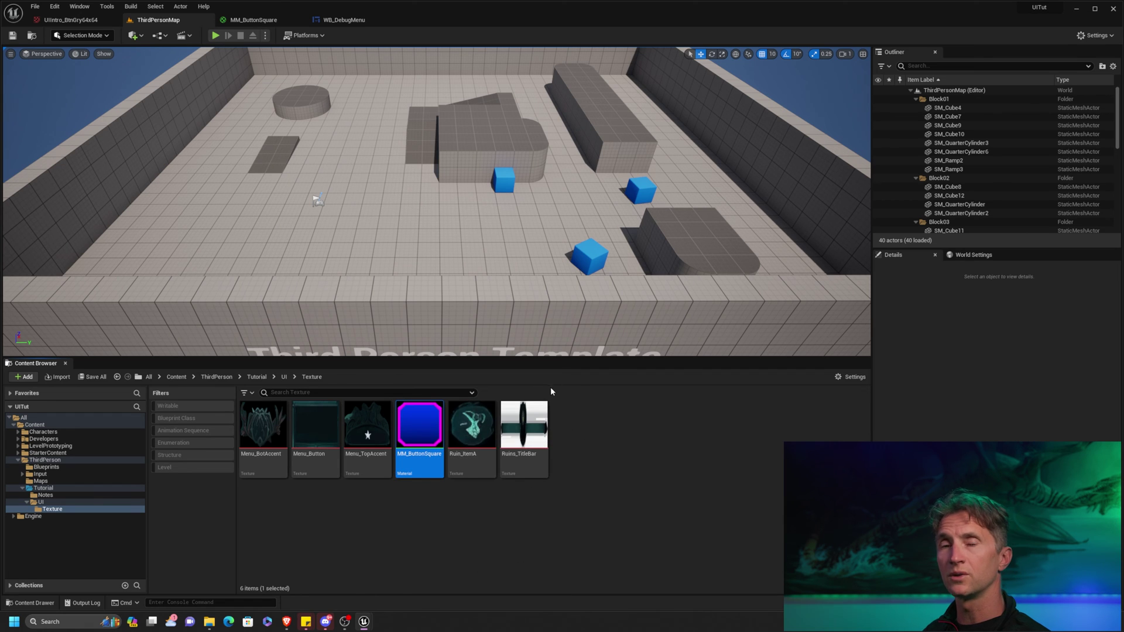
right_click(432, 430)
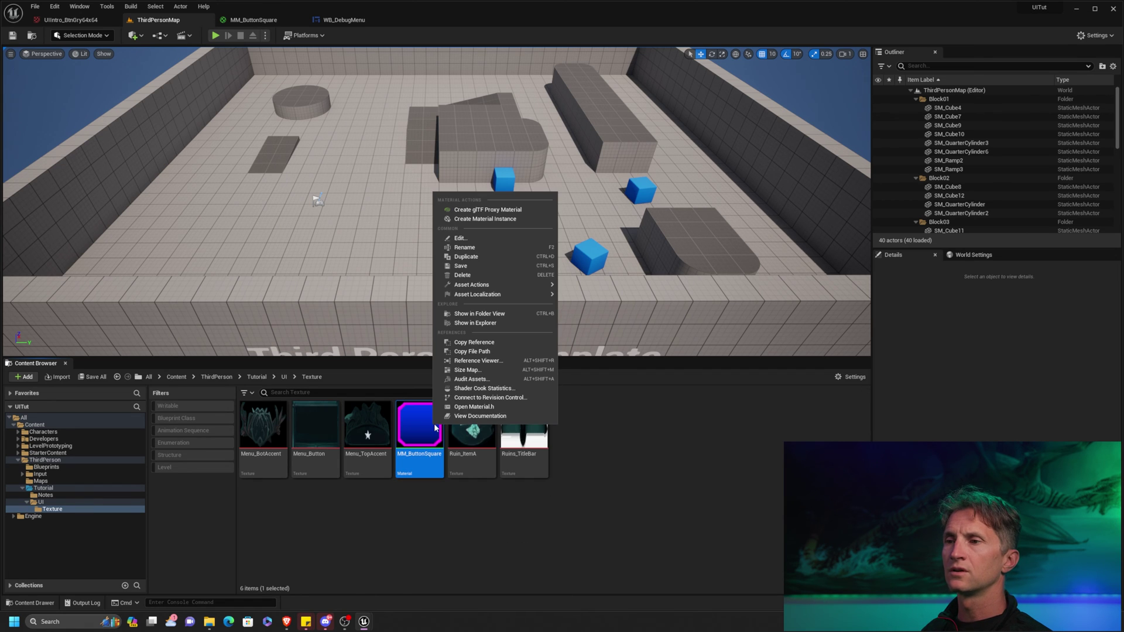
click(510, 219)
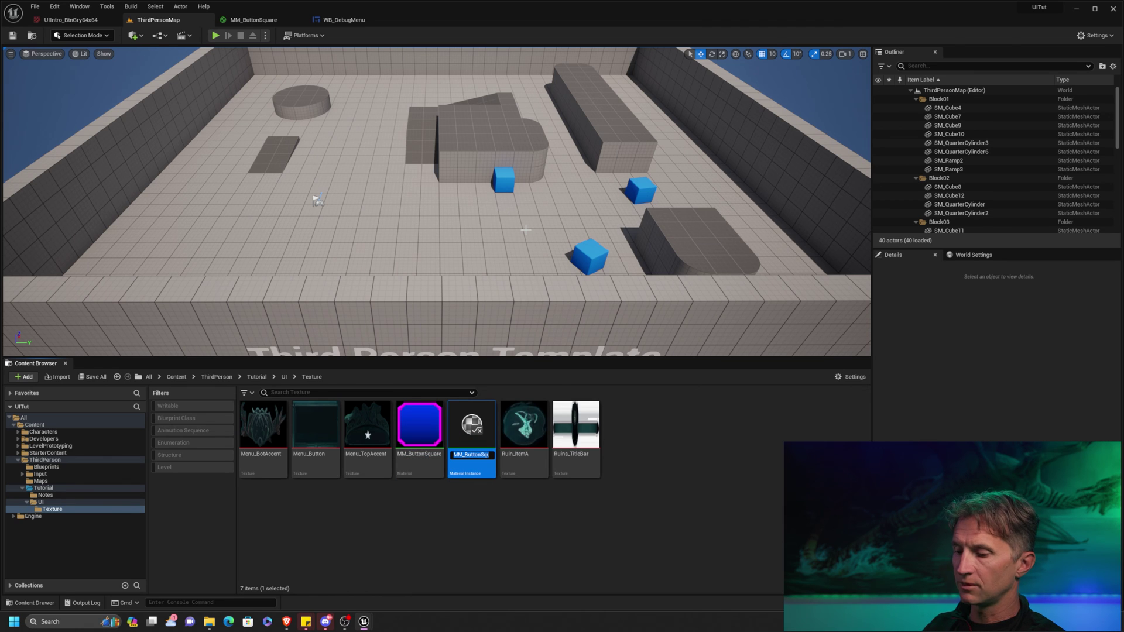
text(MI_Tutorial)
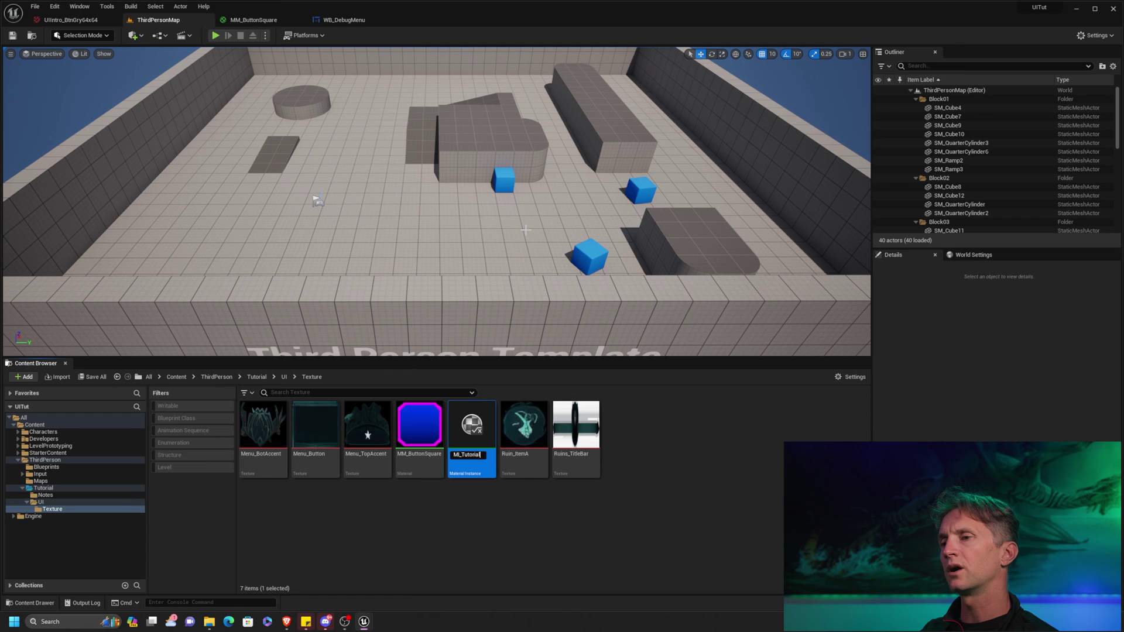
text(Square)
key(Return)
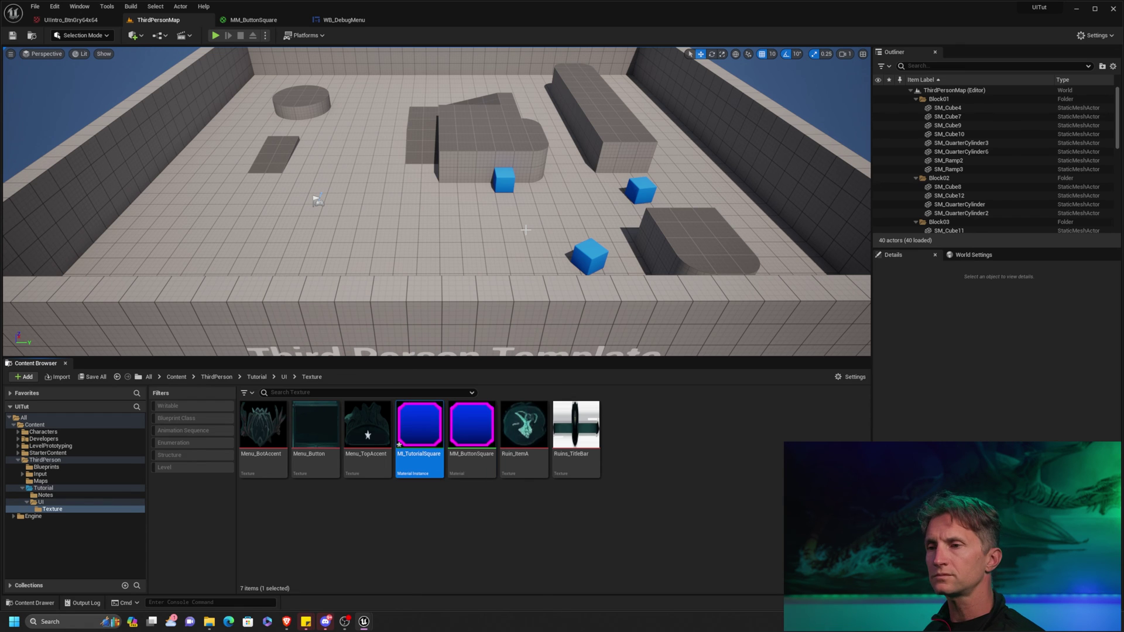
Open the MI_TutorialSquare material instance and save it
mouse_move(433, 423)
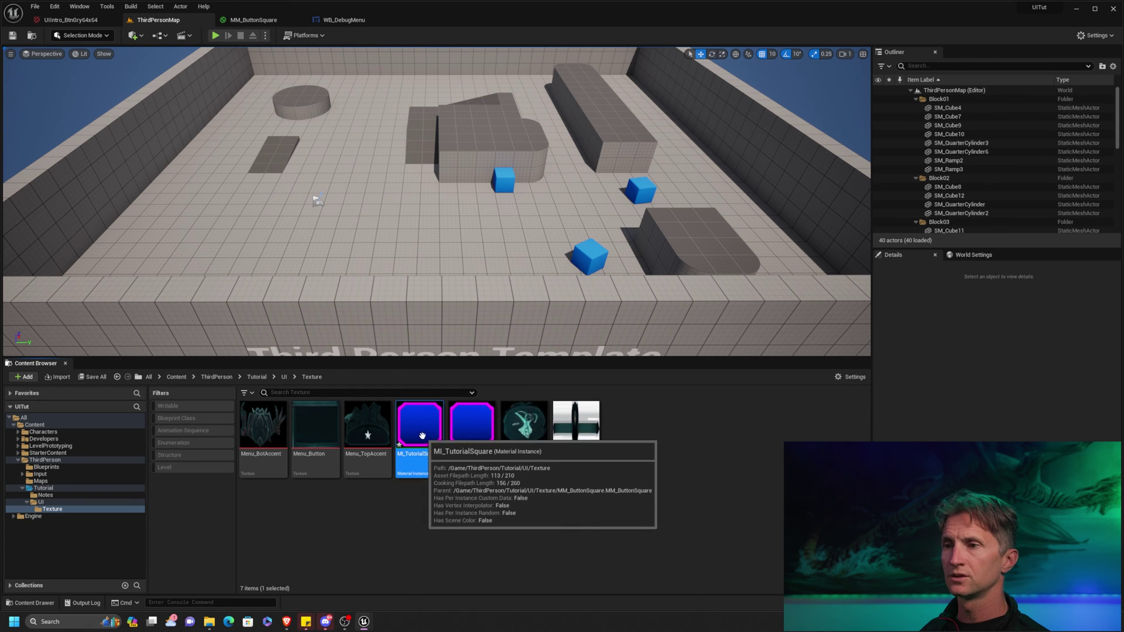
double_click(426, 438)
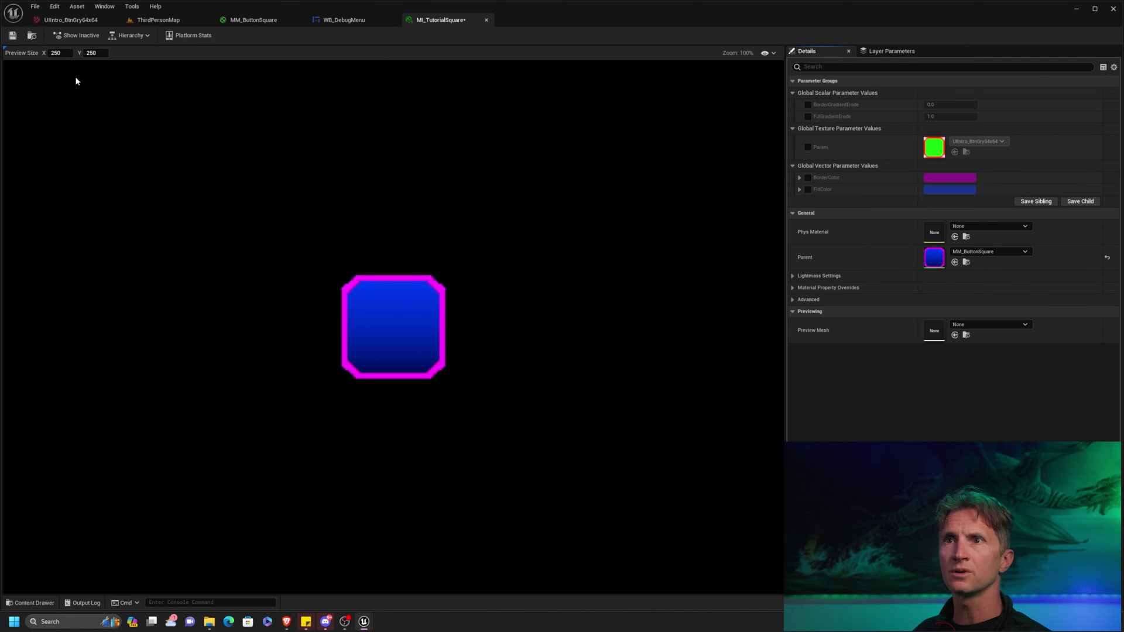
click(10, 38)
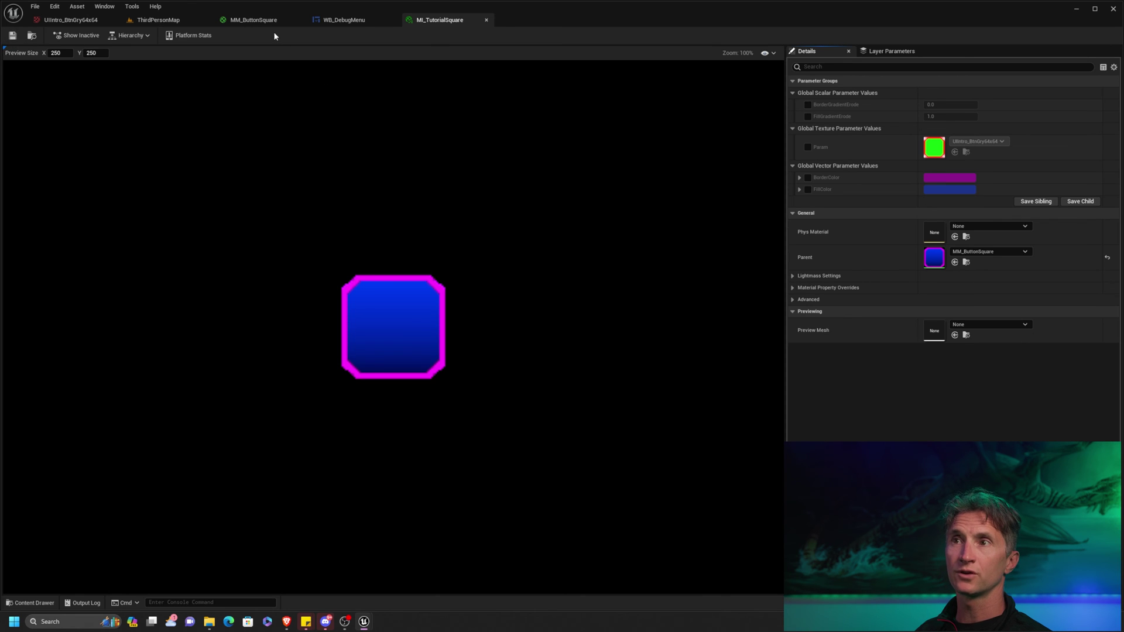
In WB_DebugMenu, set the Normal style image of the large green button to MI_TutorialSquare
click(334, 24)
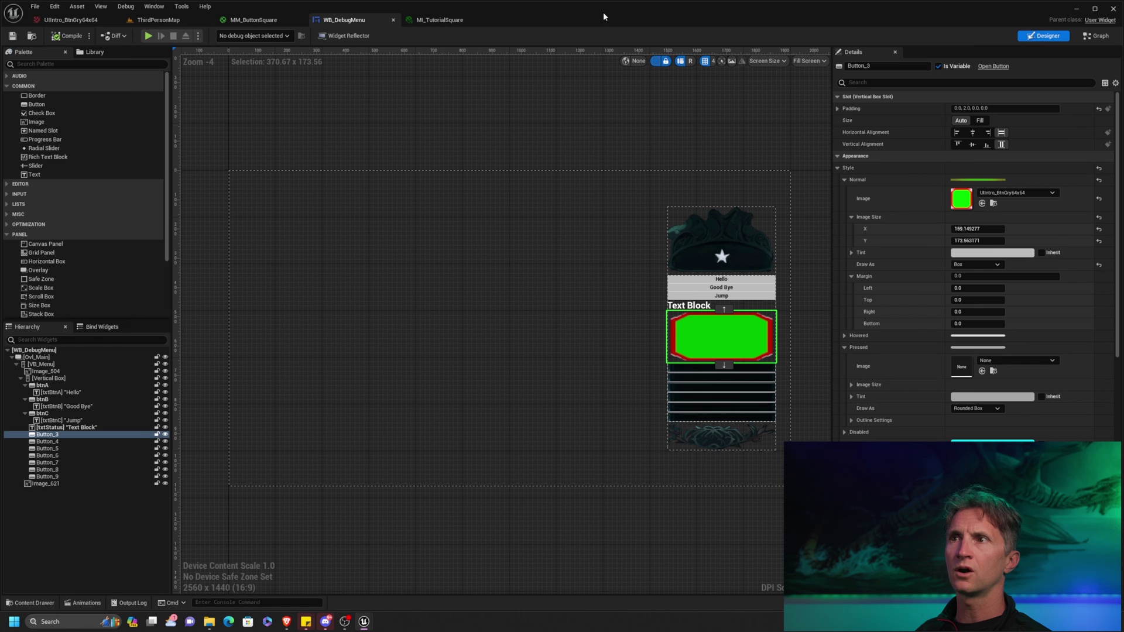
click(1037, 196)
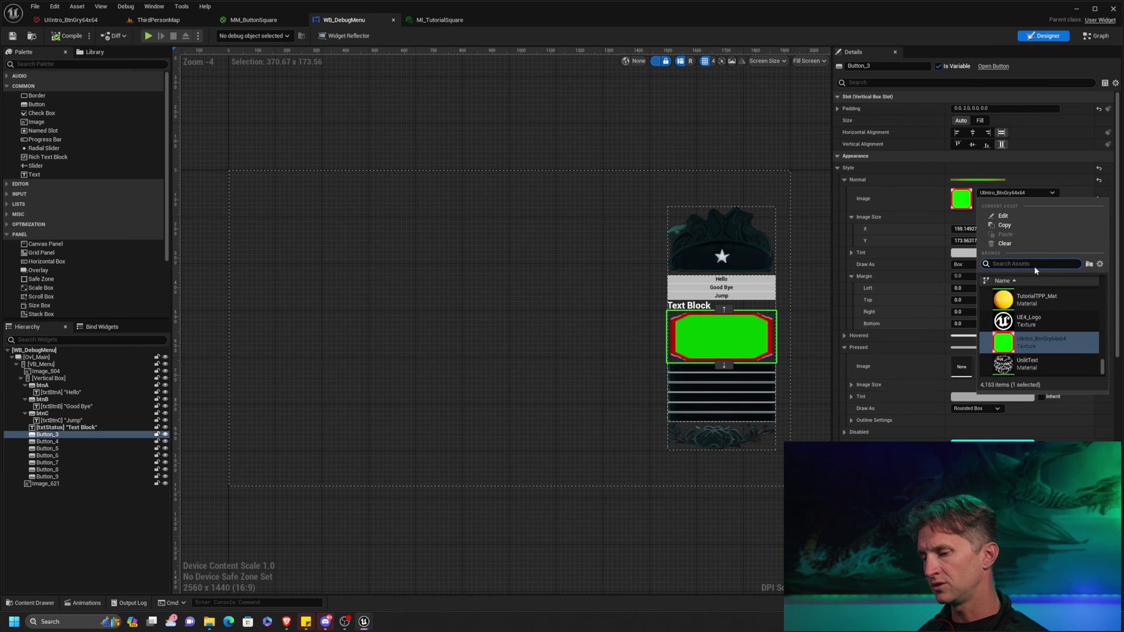
text(mi_)
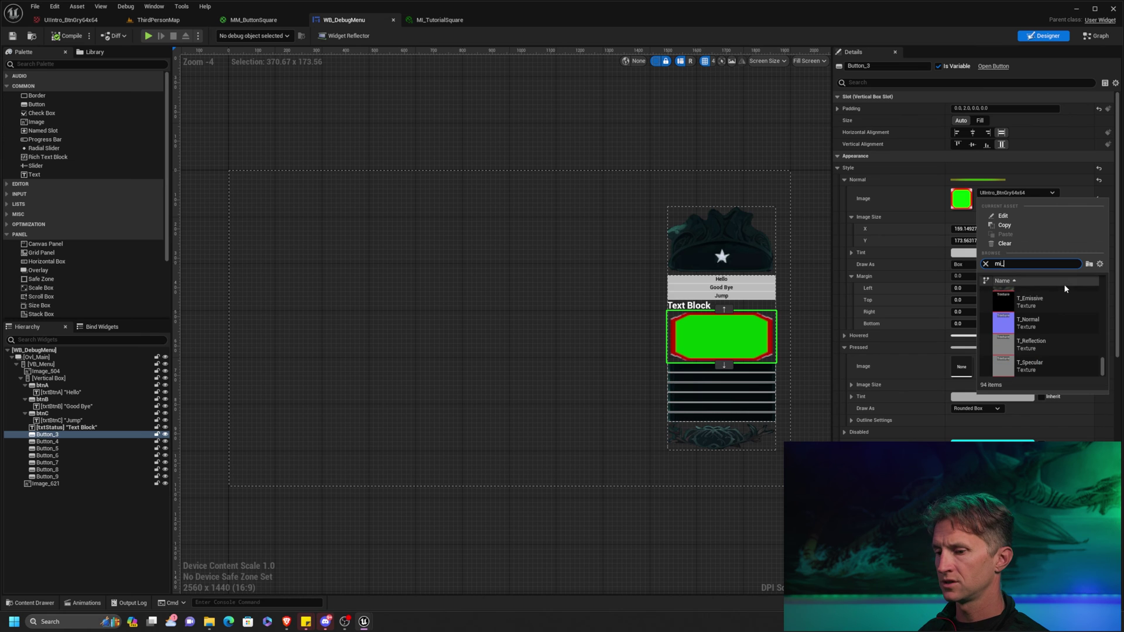
text(tut)
click(1054, 301)
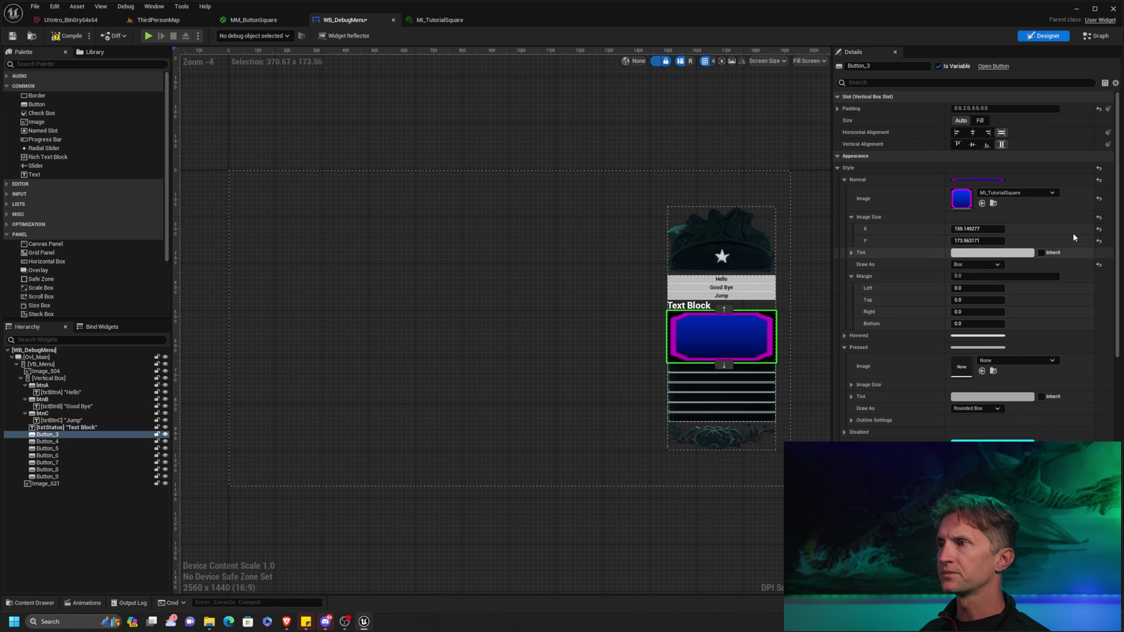
Set the Normal style margin of the large button to 0.2 for left, top, right and bottom
click(990, 288)
text(0.2)
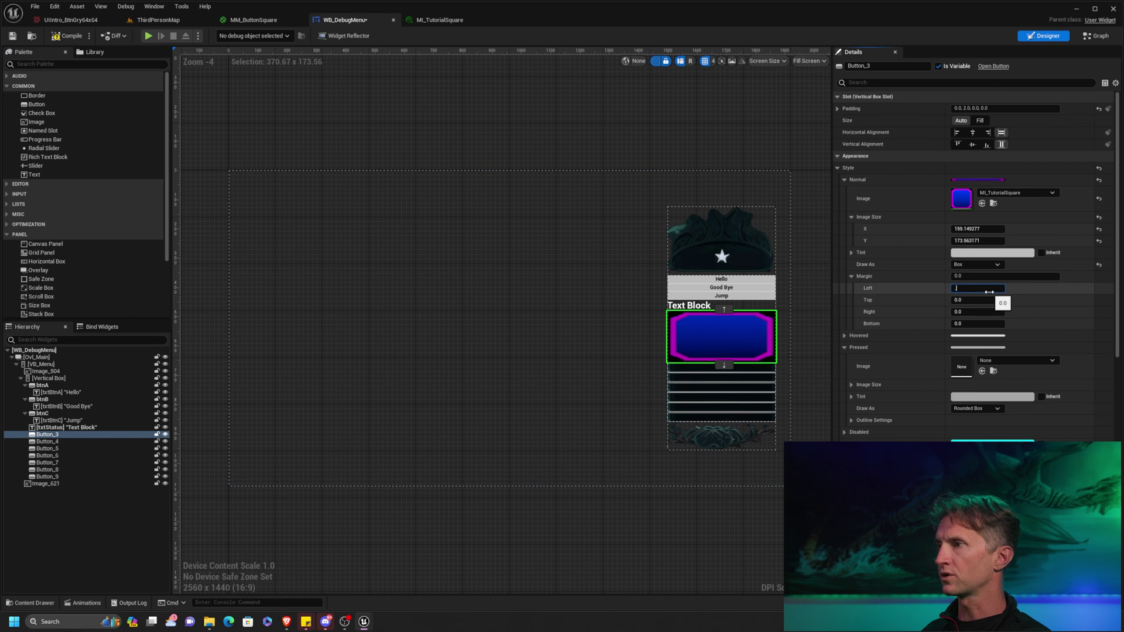
key(Return)
click(988, 301)
text(0.2)
click(980, 312)
text(.2)
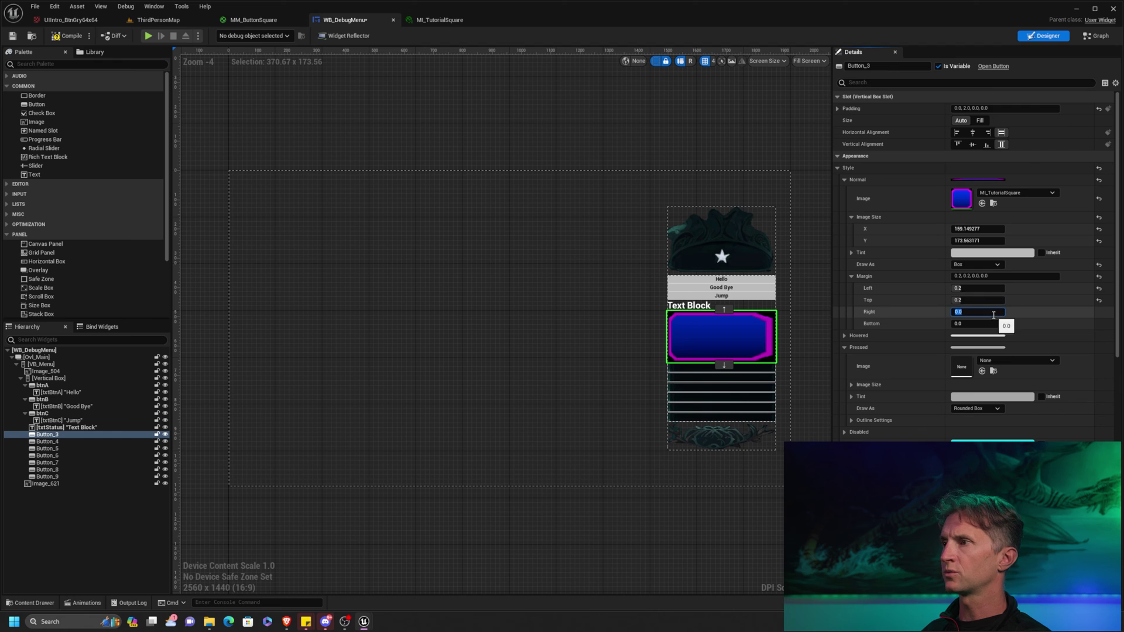
click(982, 323)
text(0.2)
key(Return)
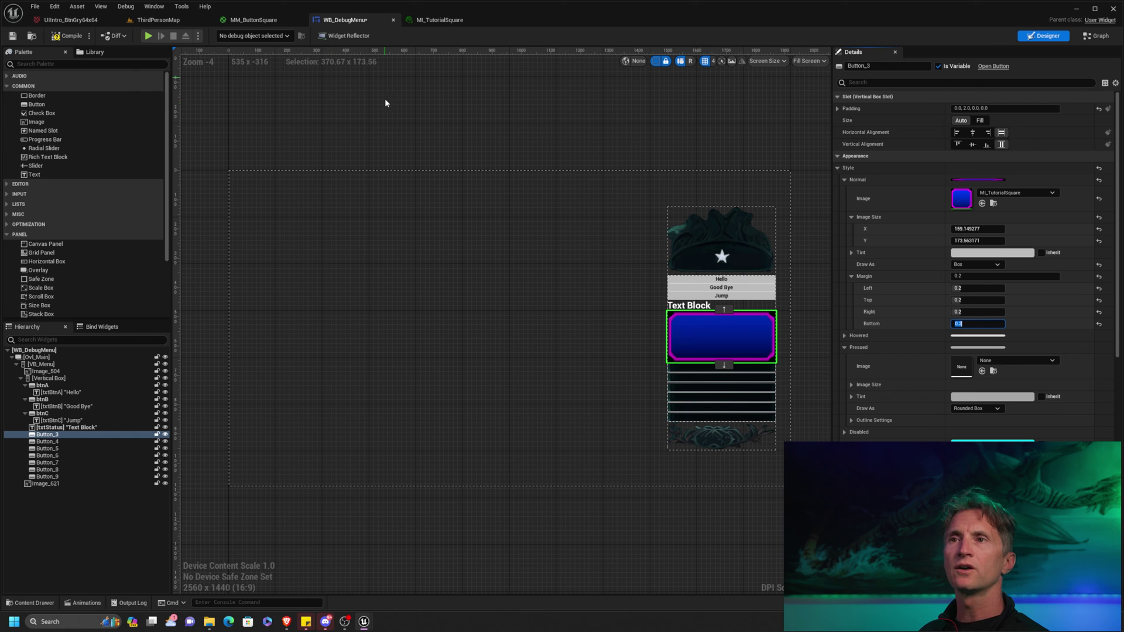
In MM_ButtonSquare, connect the alpha output of the Param texture to Opacity Mask and apply the material changes
click(447, 160)
scroll(447, 161, up, 4)
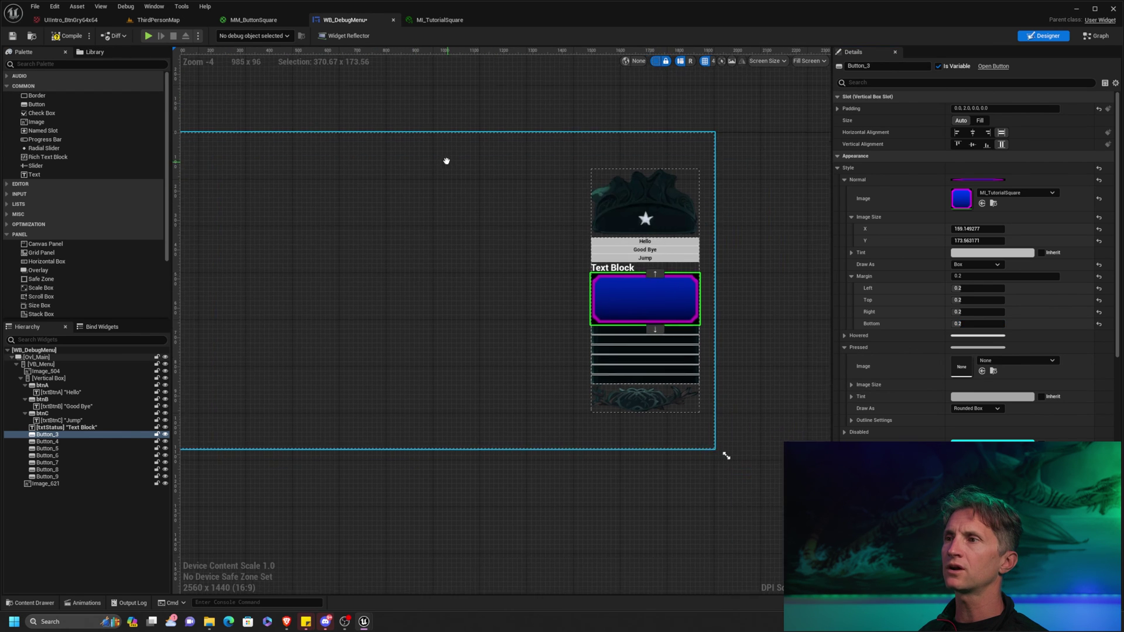
right_drag(515, 246, 742, 218)
click(741, 218)
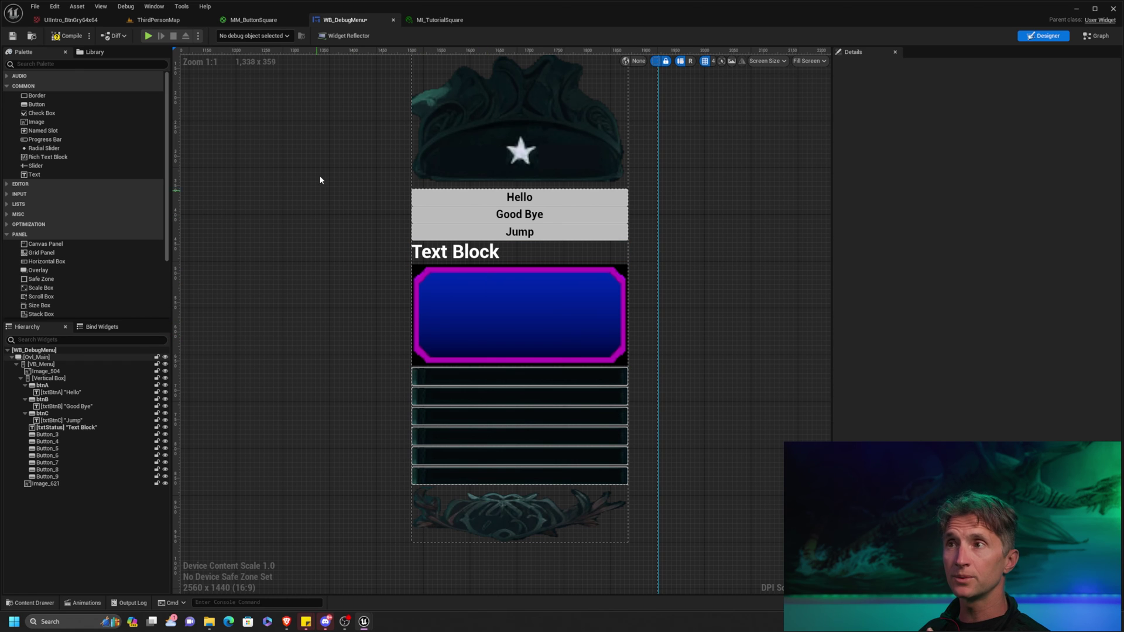
click(253, 20)
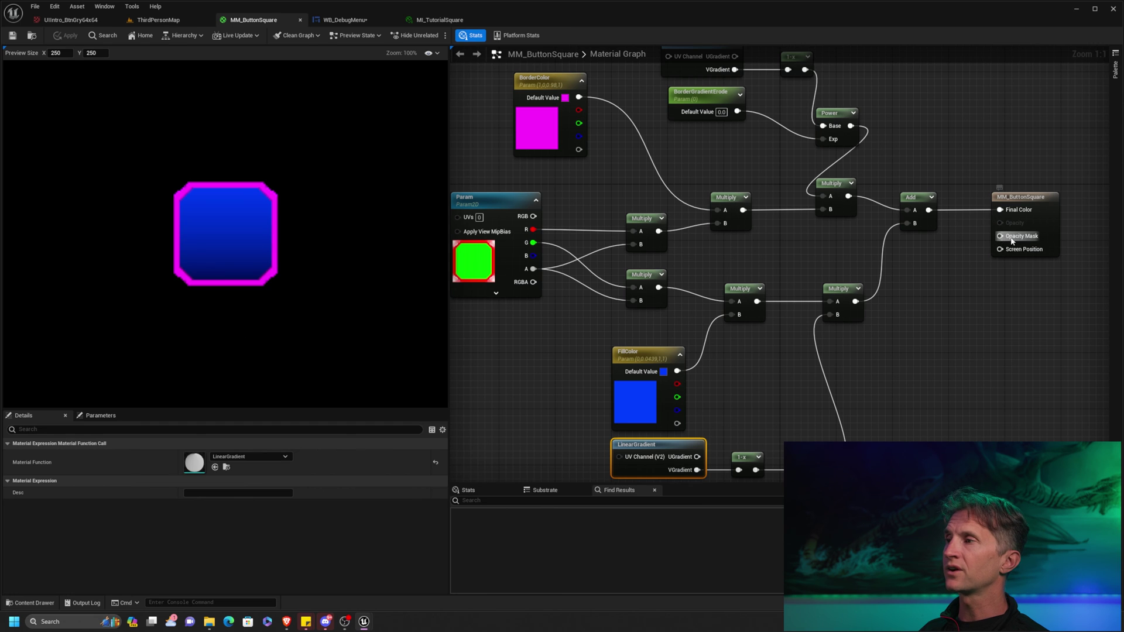
click(1053, 249)
click(1053, 249)
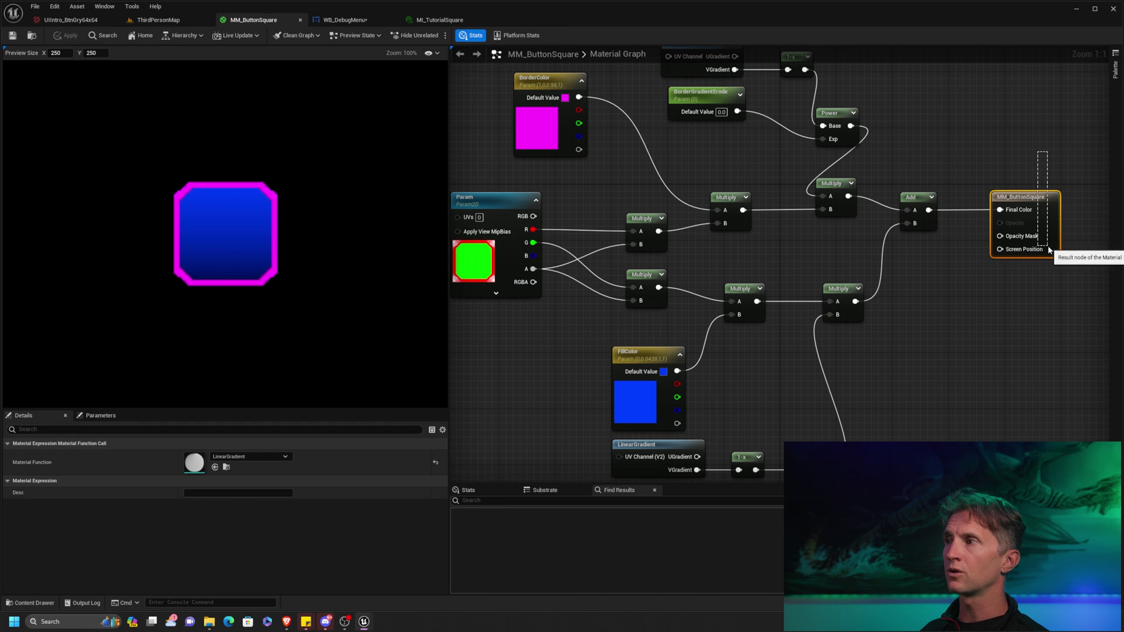
right_drag(825, 262, 841, 210)
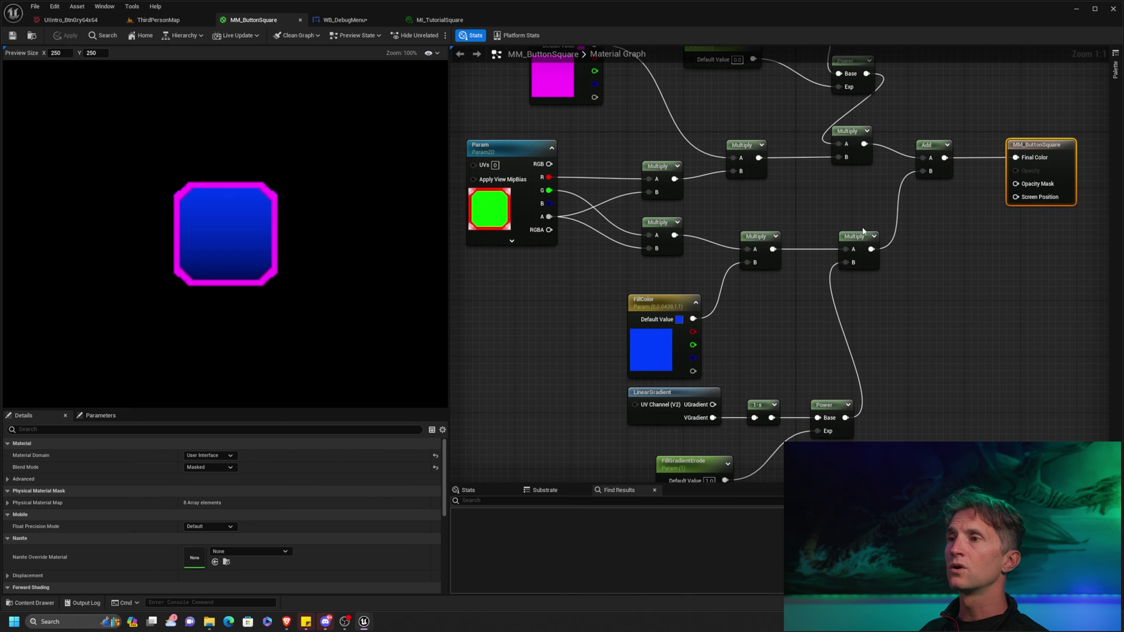
drag(664, 224, 664, 238)
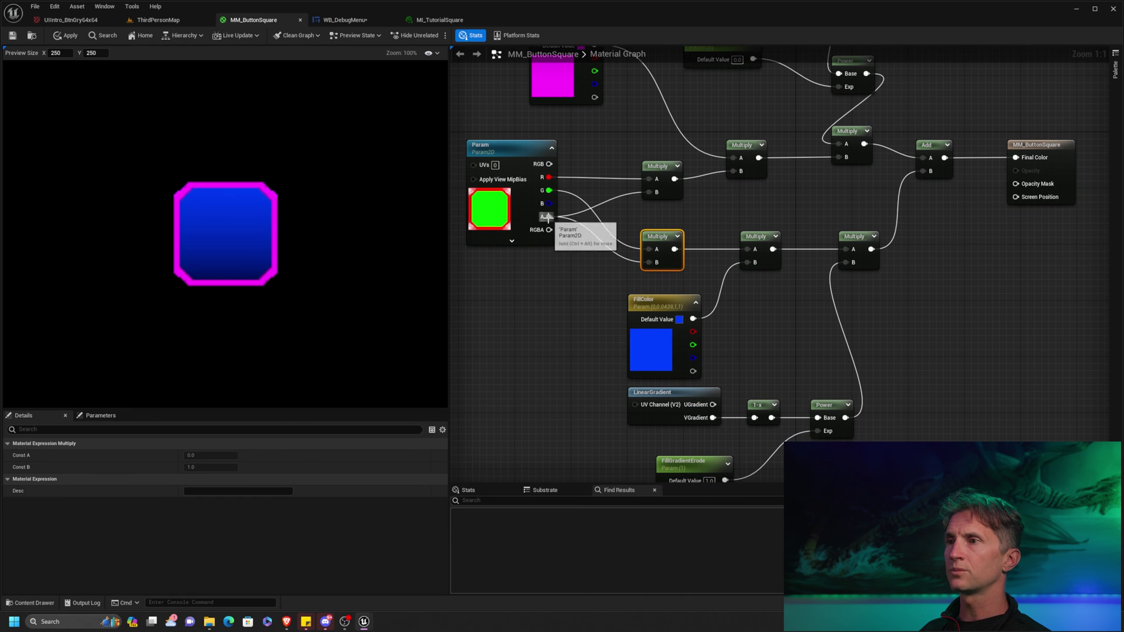
drag(549, 218, 1064, 184)
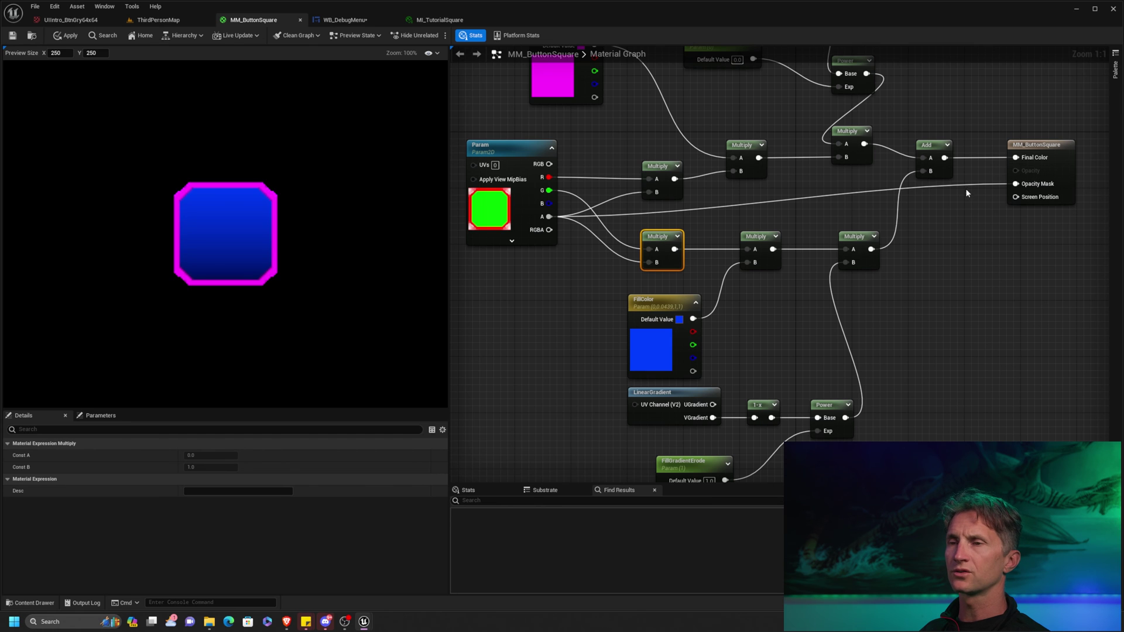
click(65, 41)
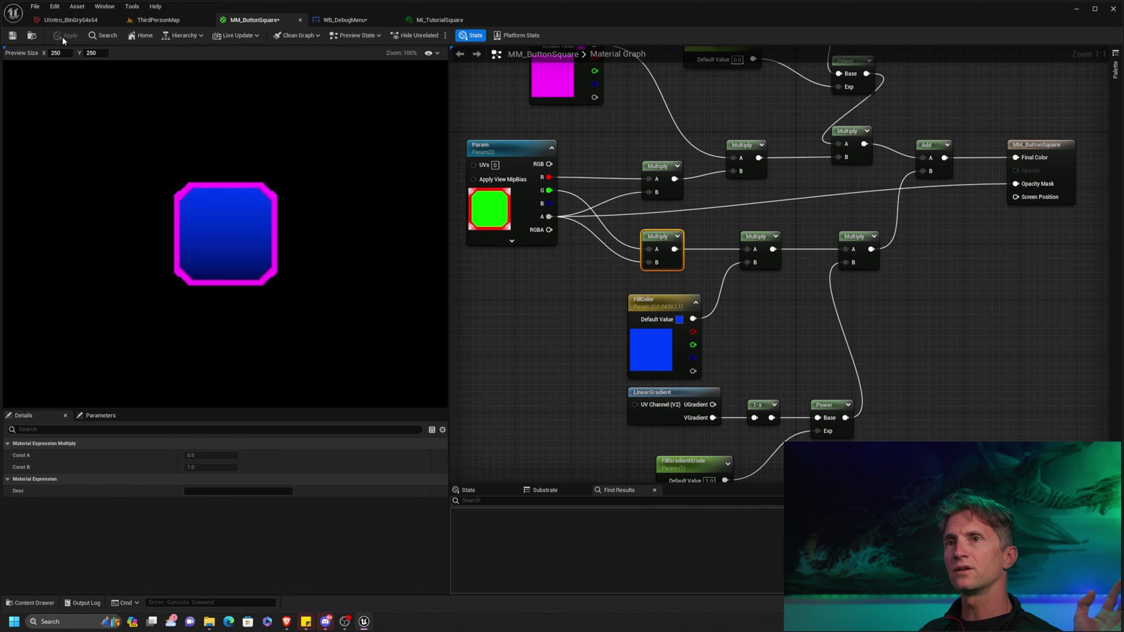
click(63, 37)
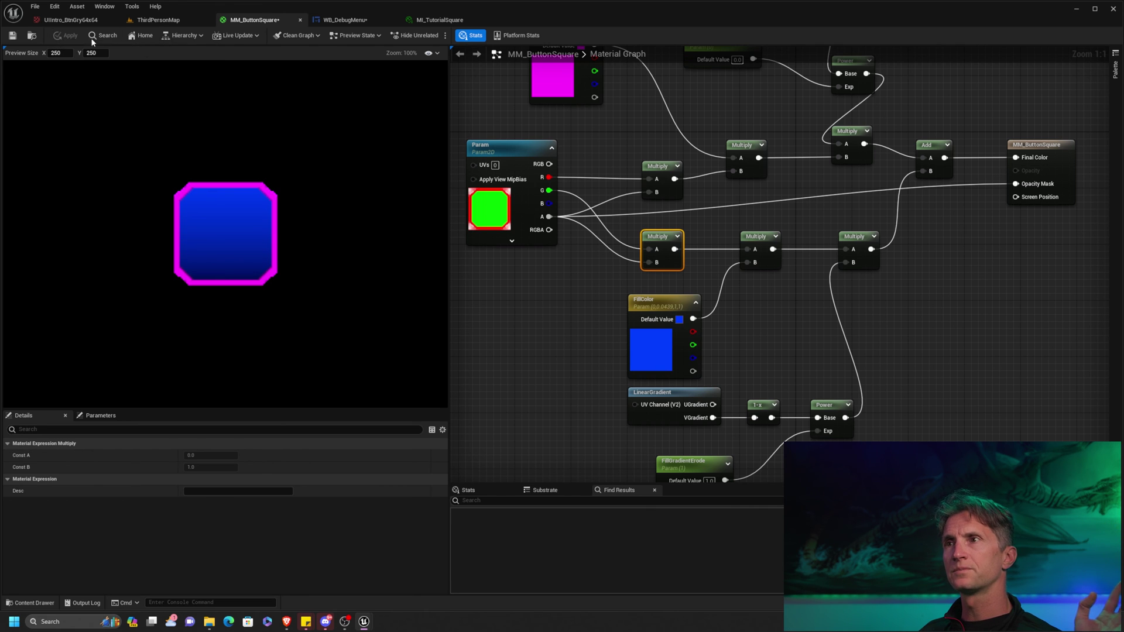
Detach MI_TutorialSquare into its own window beside the WB_DebugMenu layout and enlarge its parameter details area
click(436, 21)
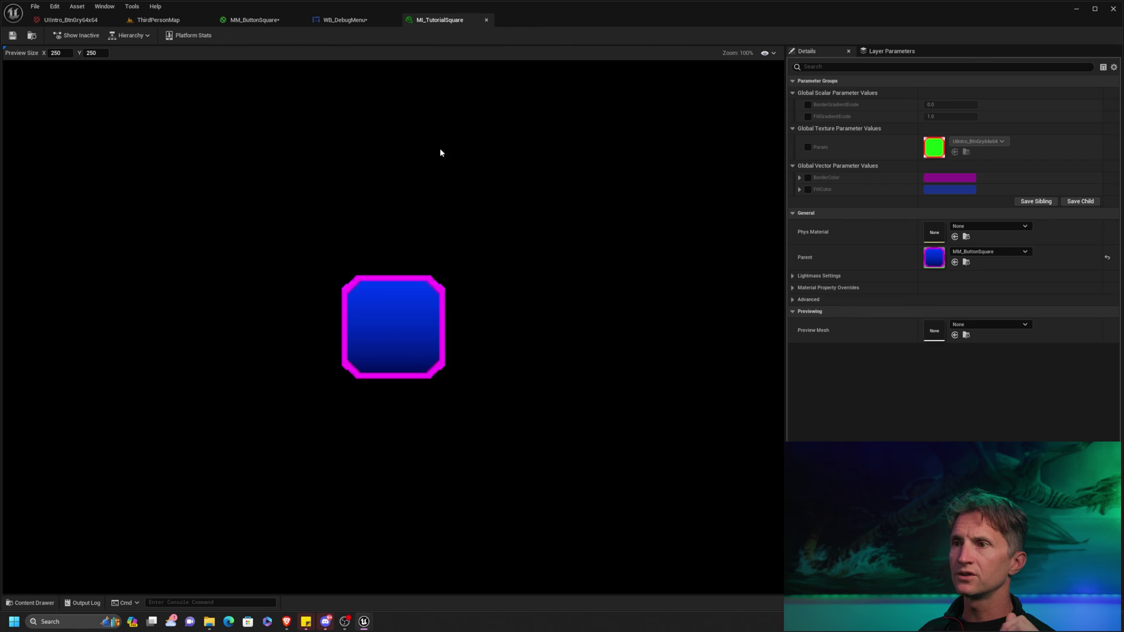
click(335, 22)
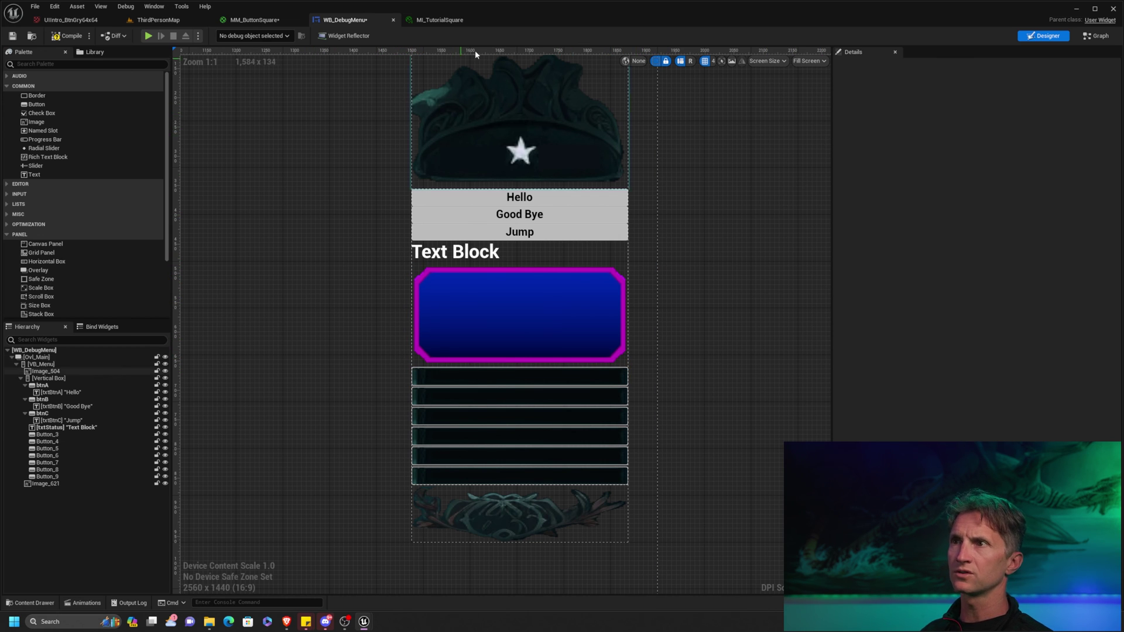
right_drag(713, 160, 547, 159)
click(444, 22)
drag(446, 24, 625, 94)
drag(594, 282, 586, 518)
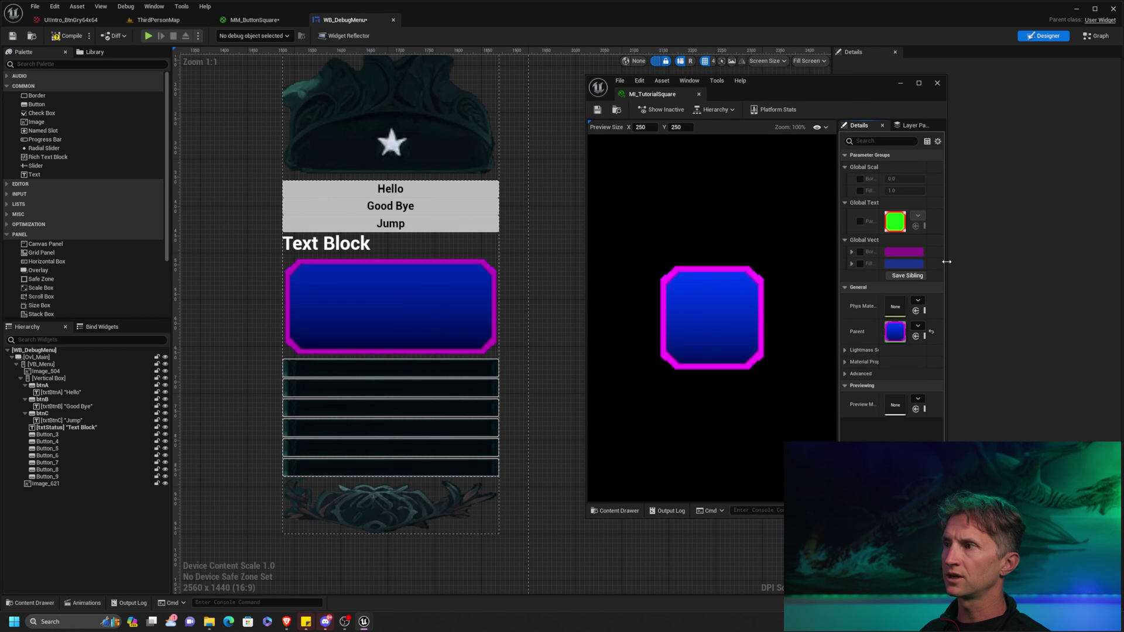
drag(947, 262, 1081, 263)
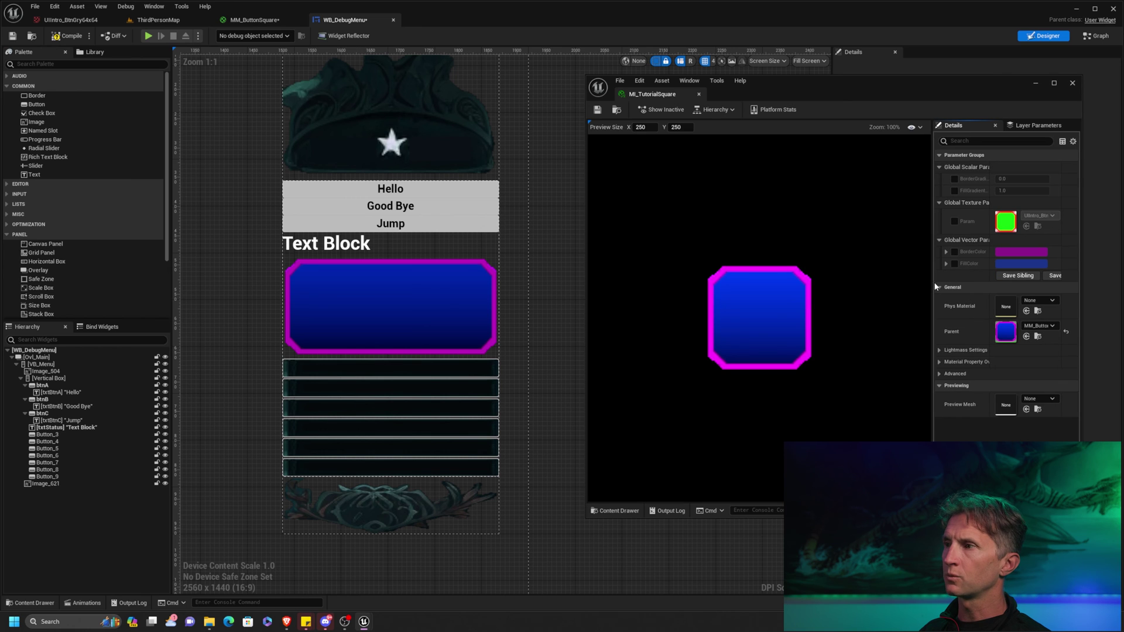
drag(936, 287, 777, 283)
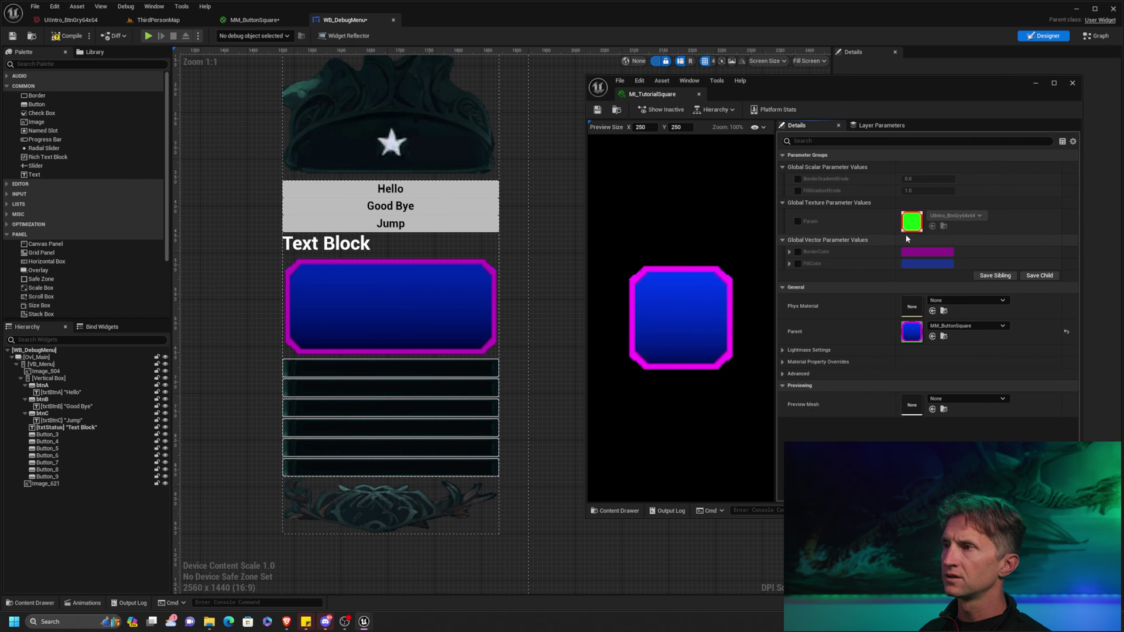
Override BorderColor in MI_TutorialSquare with cyan, R 0.0, G 0.95541, B 1.0
click(790, 265)
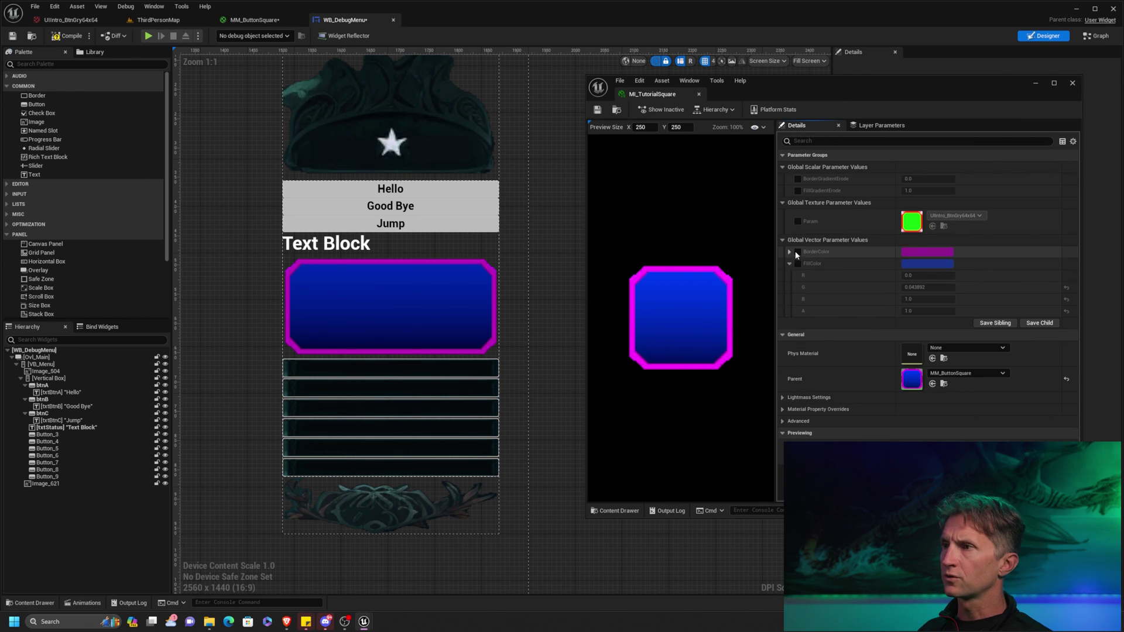
click(798, 252)
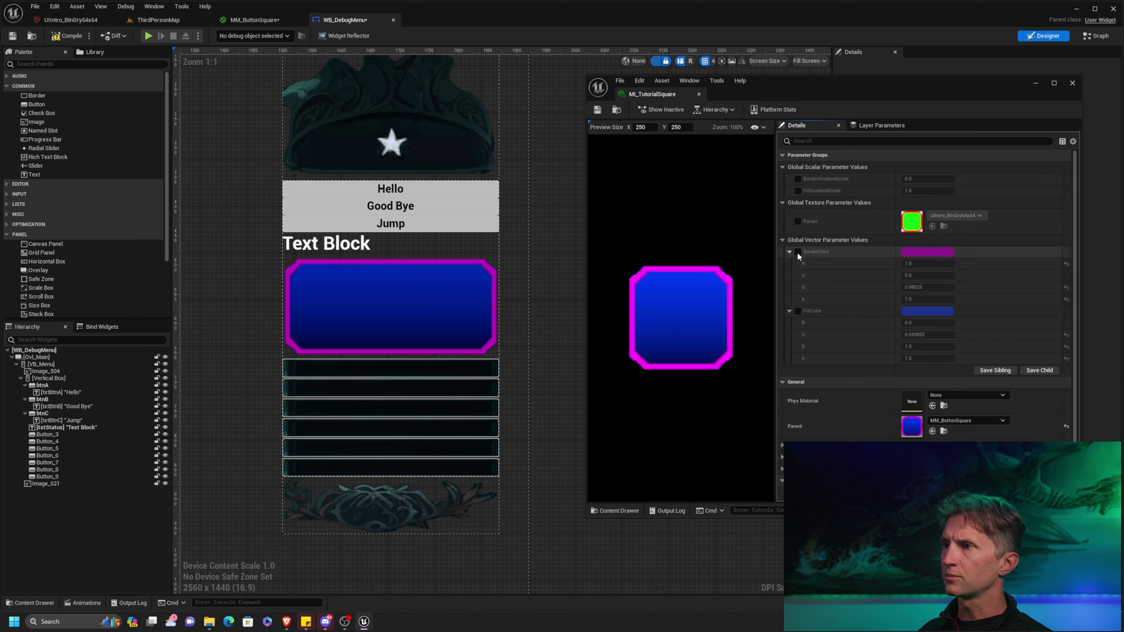
click(942, 255)
drag(996, 321, 937, 335)
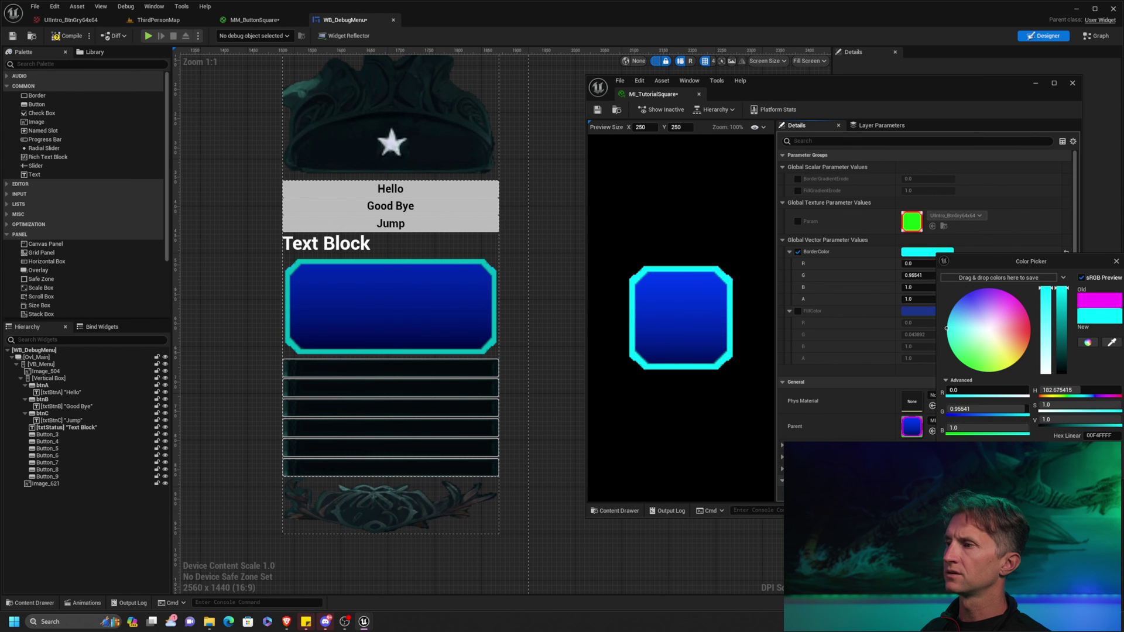
click(849, 359)
Override FillColor in MI_TutorialSquare with green, R 0.0, G 1.0, B 0.181906
click(798, 311)
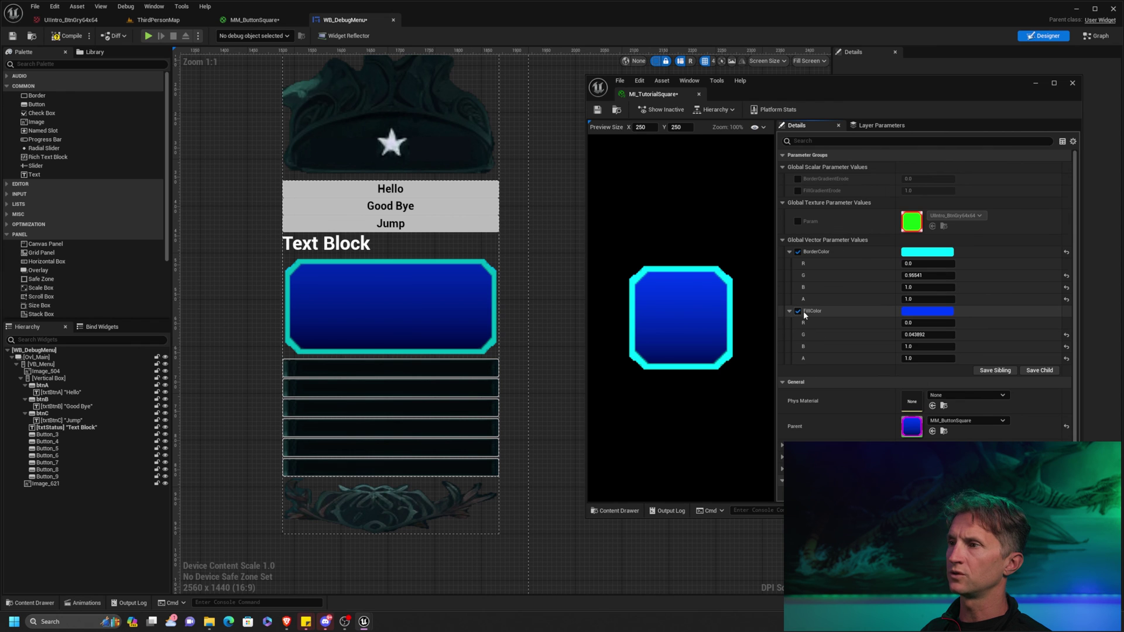
click(927, 310)
click(1036, 387)
drag(1036, 387, 961, 433)
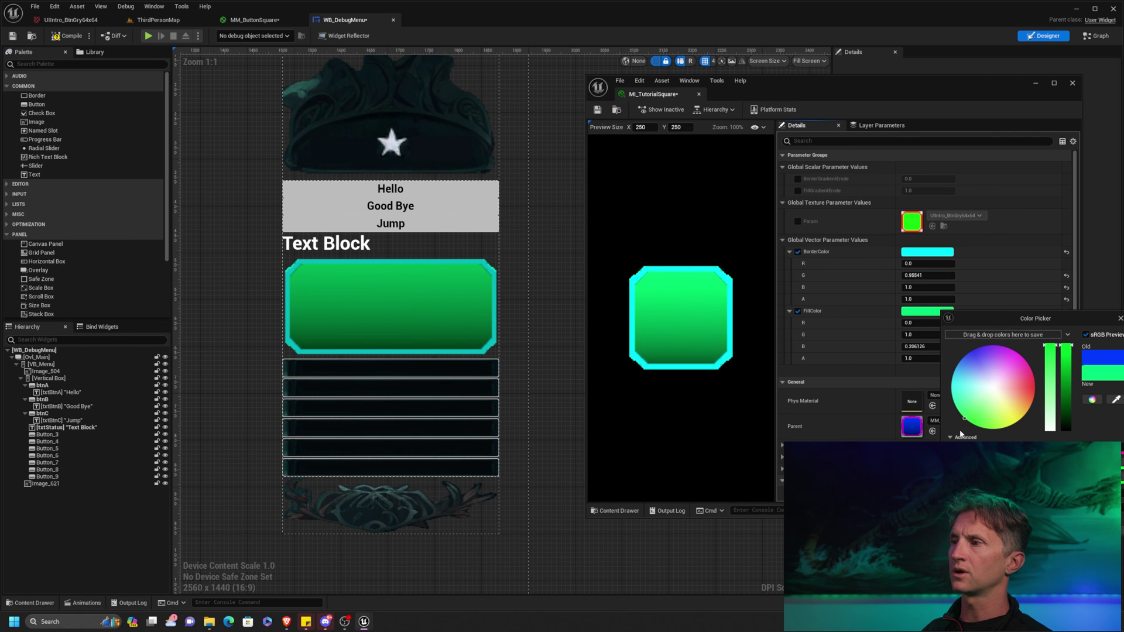
click(1083, 529)
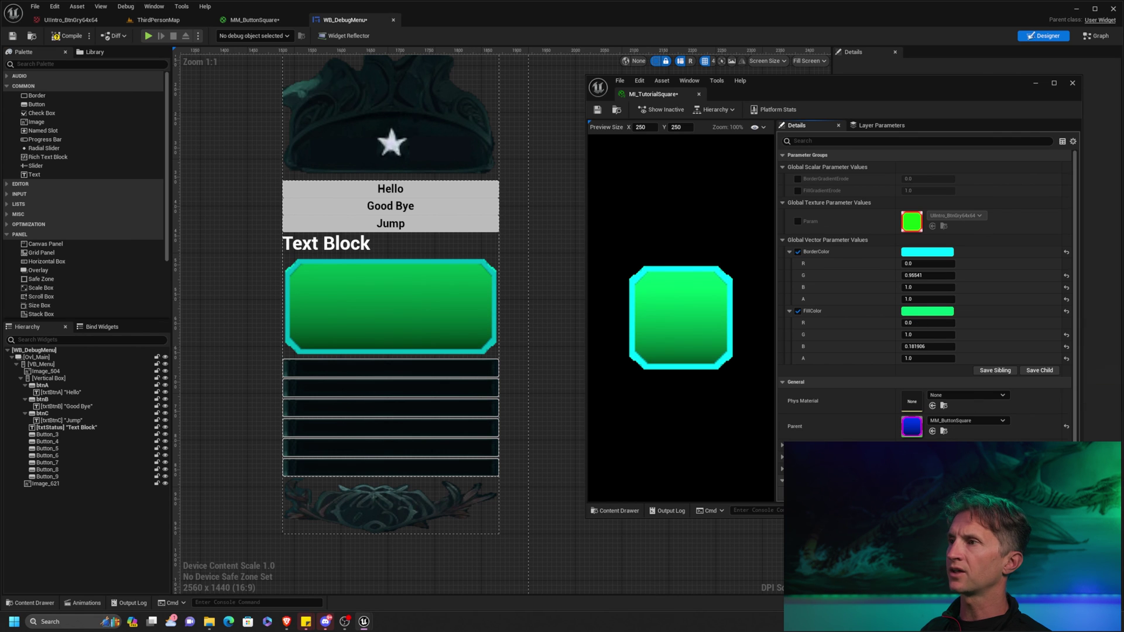
Override both gradient parameters in MI_TutorialSquare, with BorderGradientErode at 0.824 and FillGradientErode at 0.0
click(798, 190)
click(797, 178)
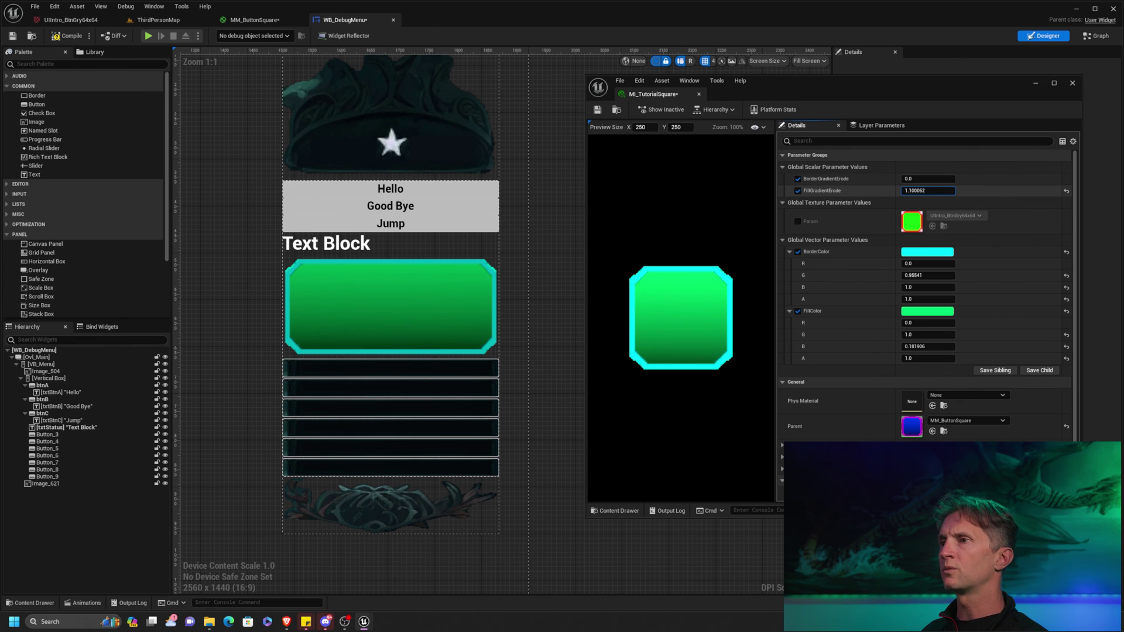
drag(928, 191, 940, 190)
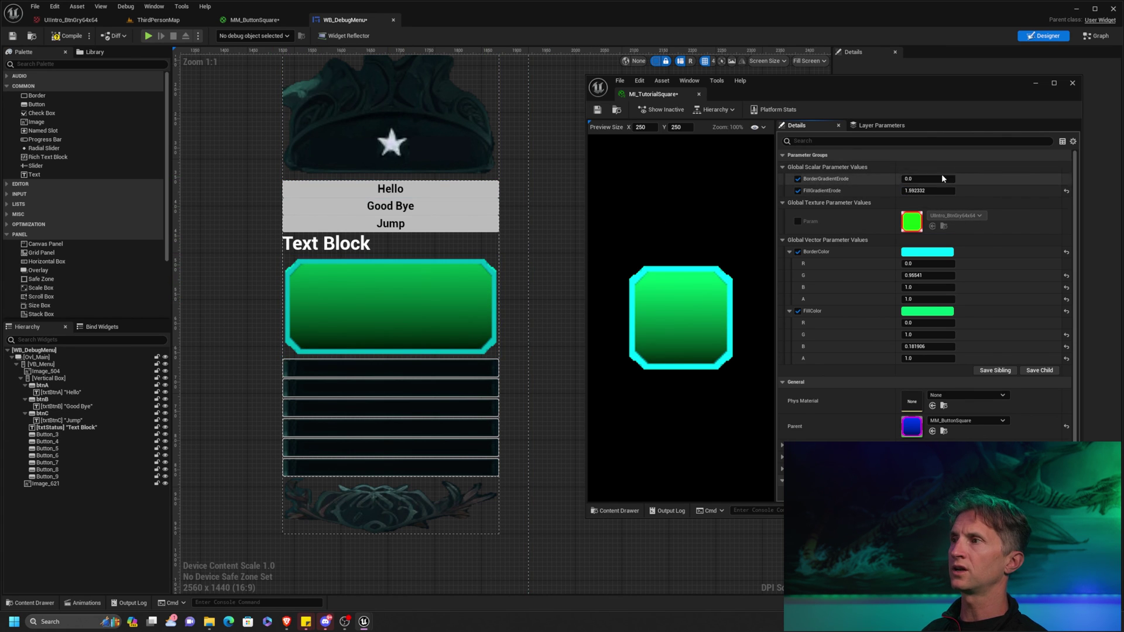
drag(943, 179, 972, 178)
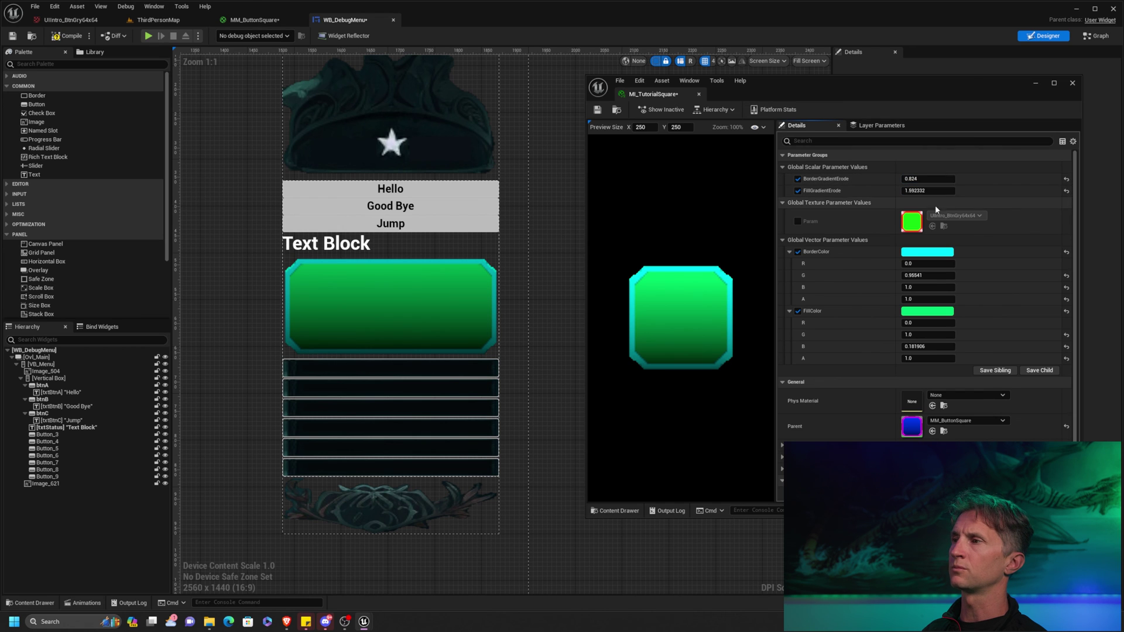
click(941, 191)
text(0)
key(Return)
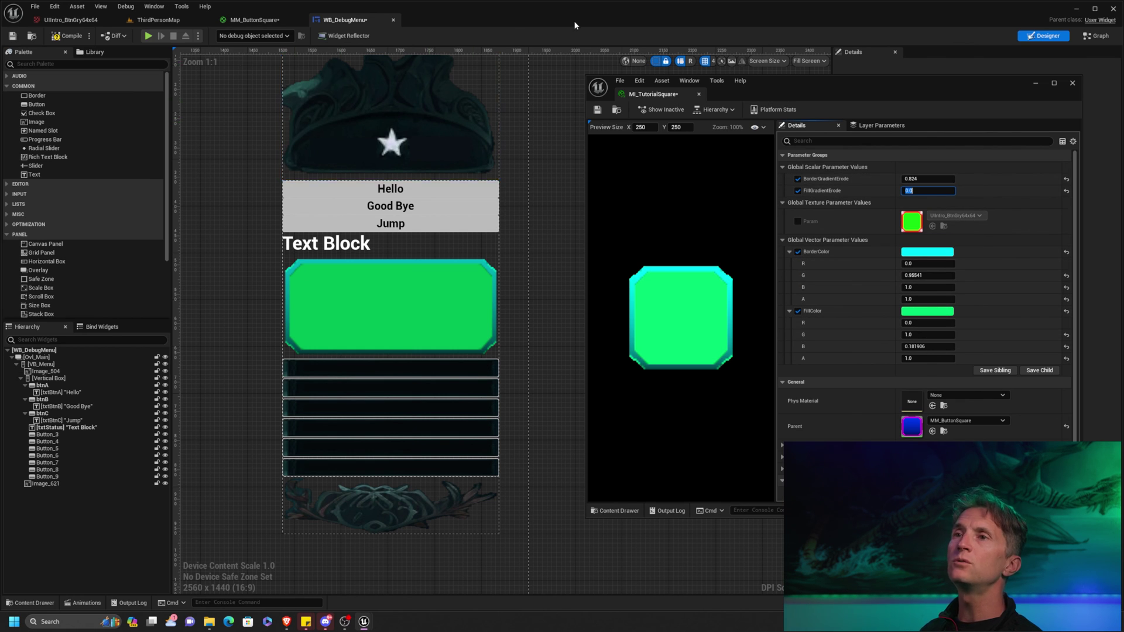
Dock the floating MI_TutorialSquare editor back into the main window and return to the MM_ButtonSquare material graph
click(249, 21)
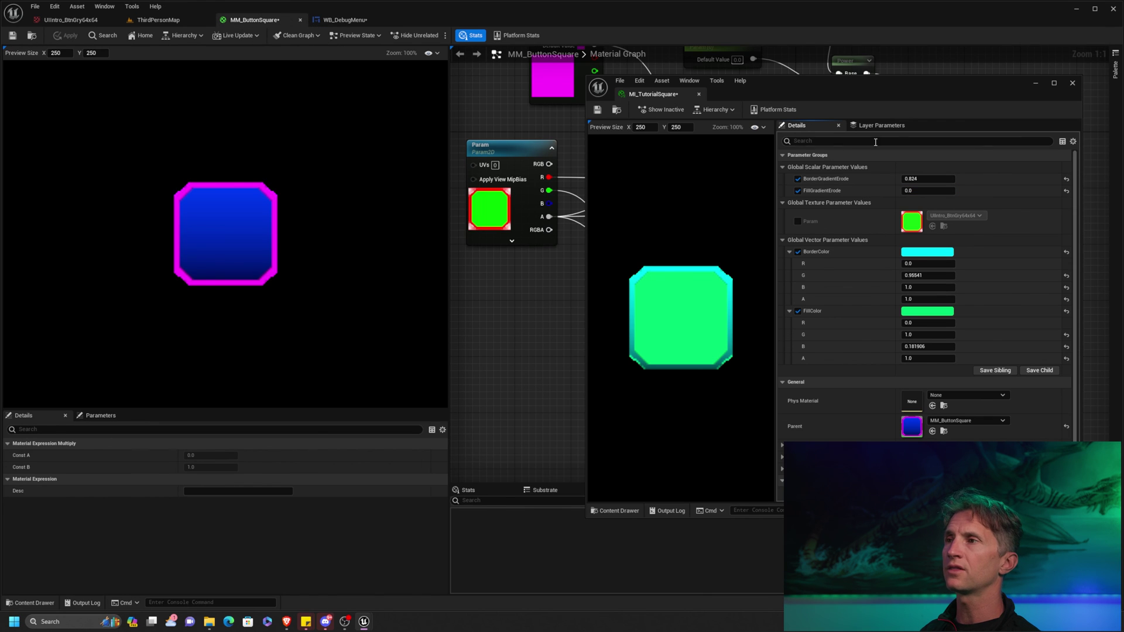
drag(600, 58, 500, 24)
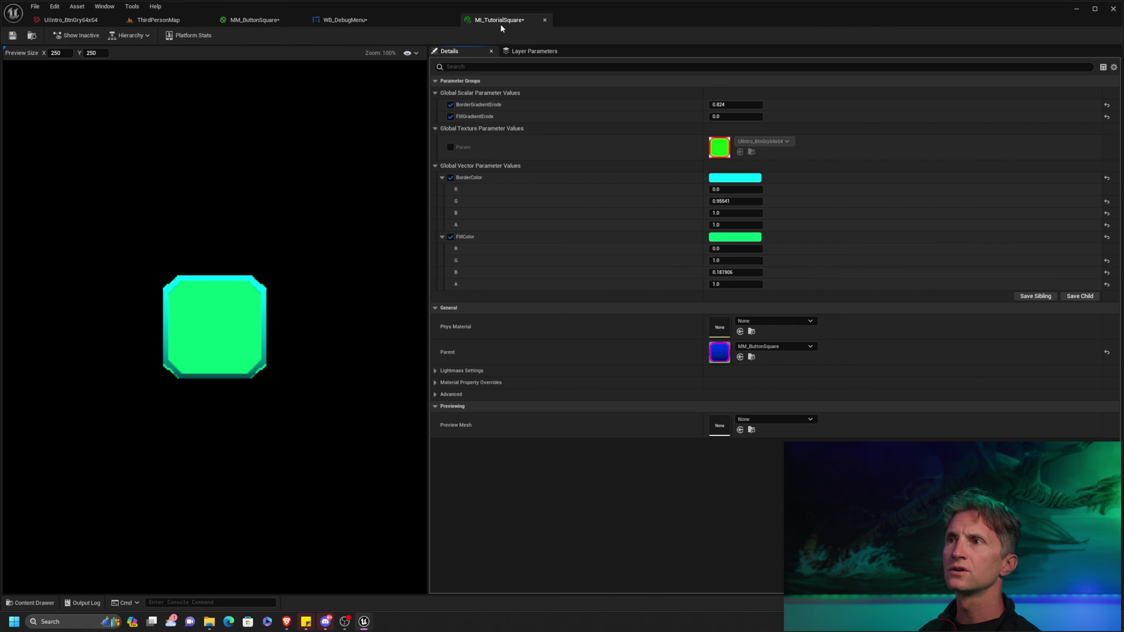
click(250, 21)
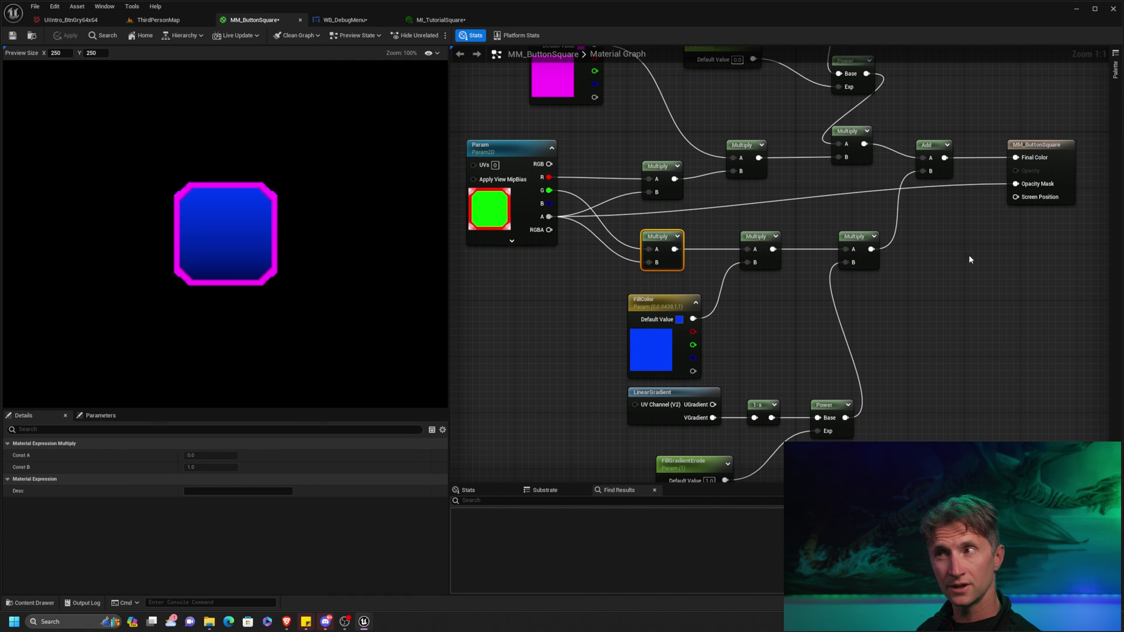
Route the Opacity Mask wire through a reroute node below Add, and move the final border Multiply node closer to Add
right_drag(969, 255, 976, 305)
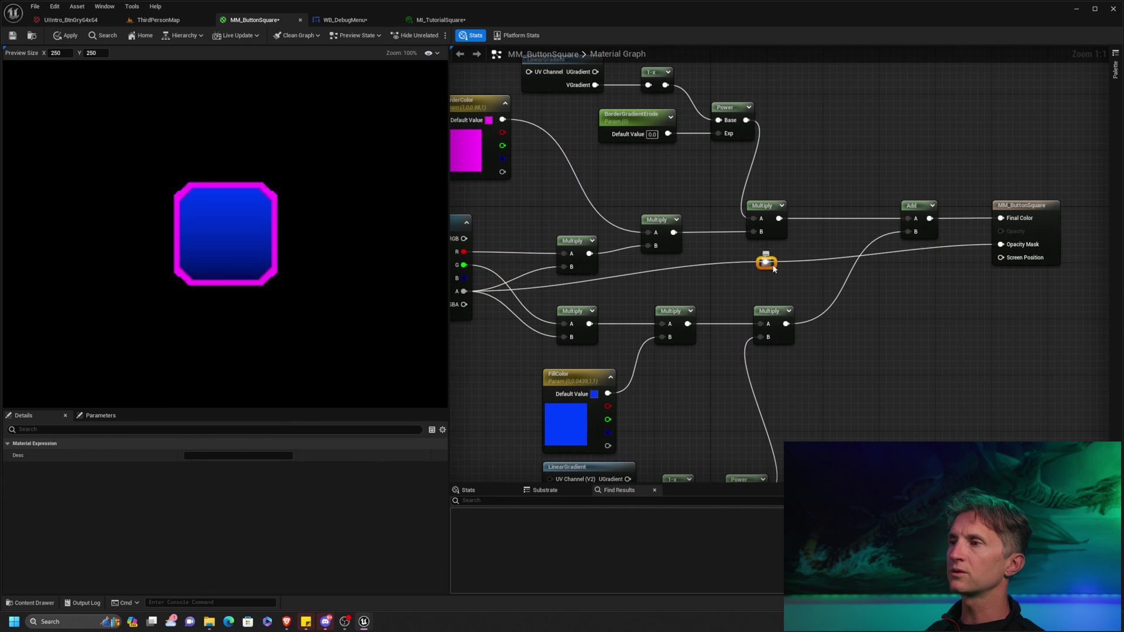
drag(771, 263, 919, 302)
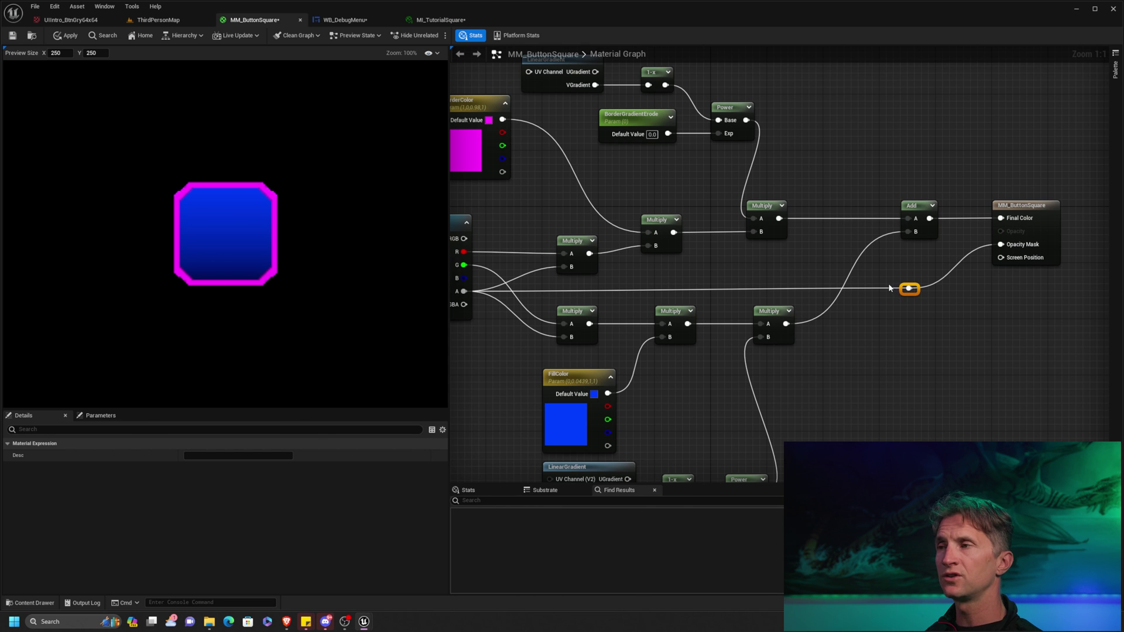
right_drag(782, 219, 664, 222)
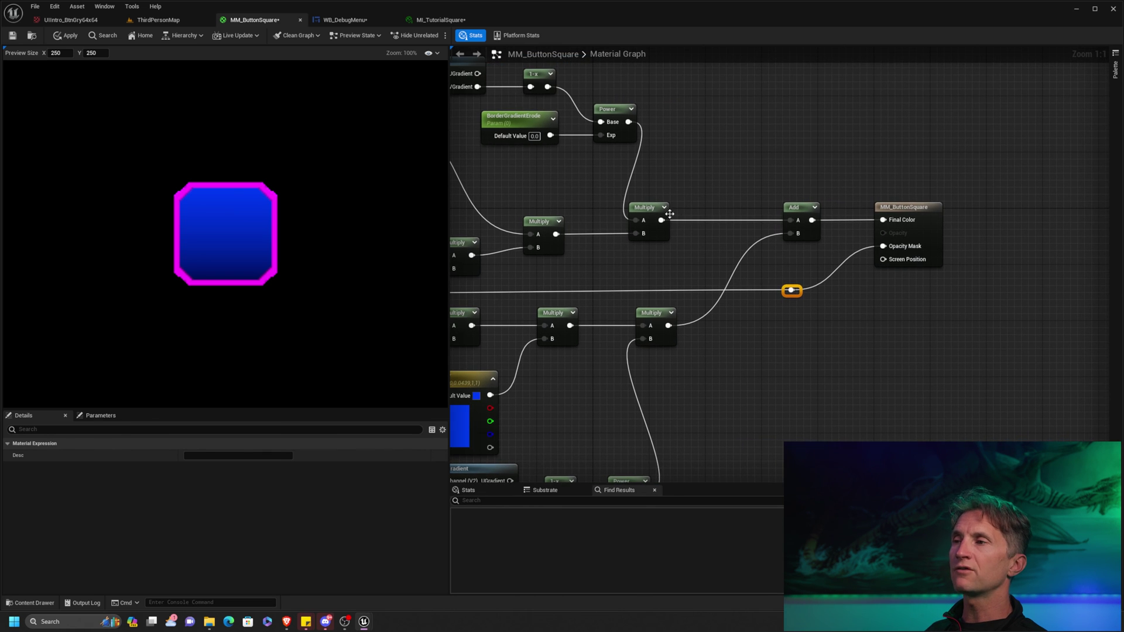
drag(643, 210, 686, 212)
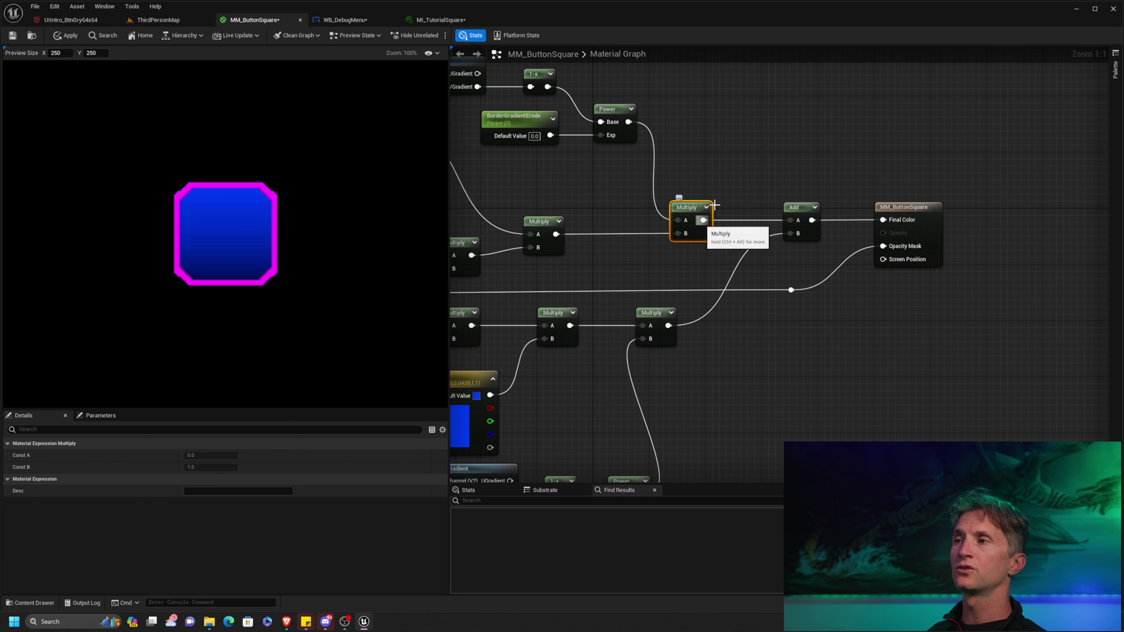
Create a Clamp node from the final border Multiply output and place it well above the Multiply and Add nodes
drag(703, 220, 835, 137)
text(clamp)
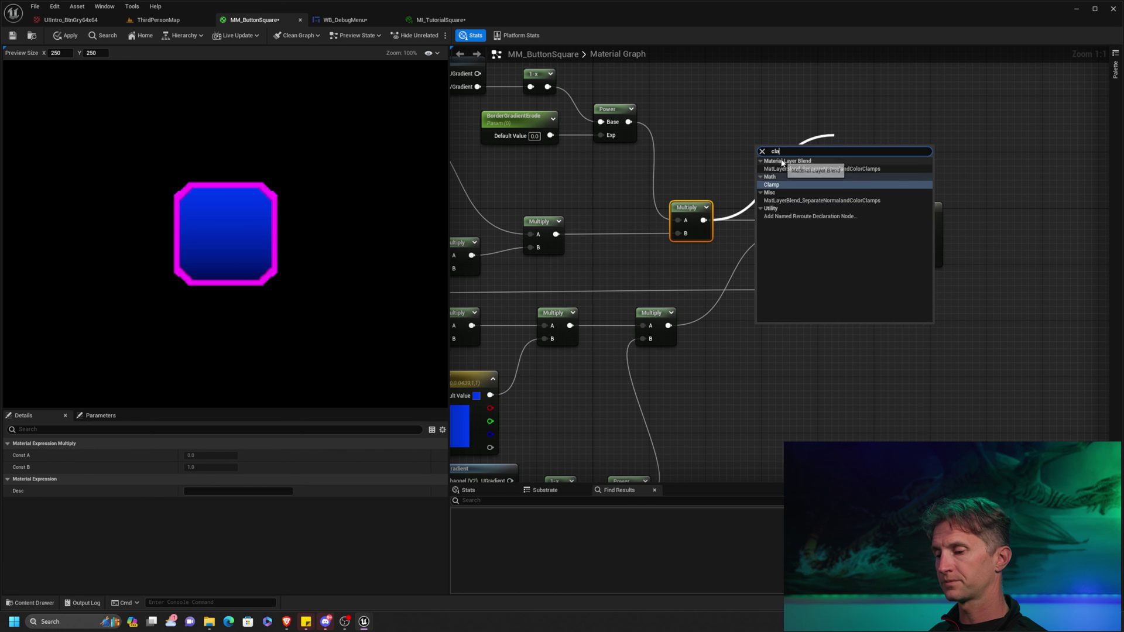
click(804, 187)
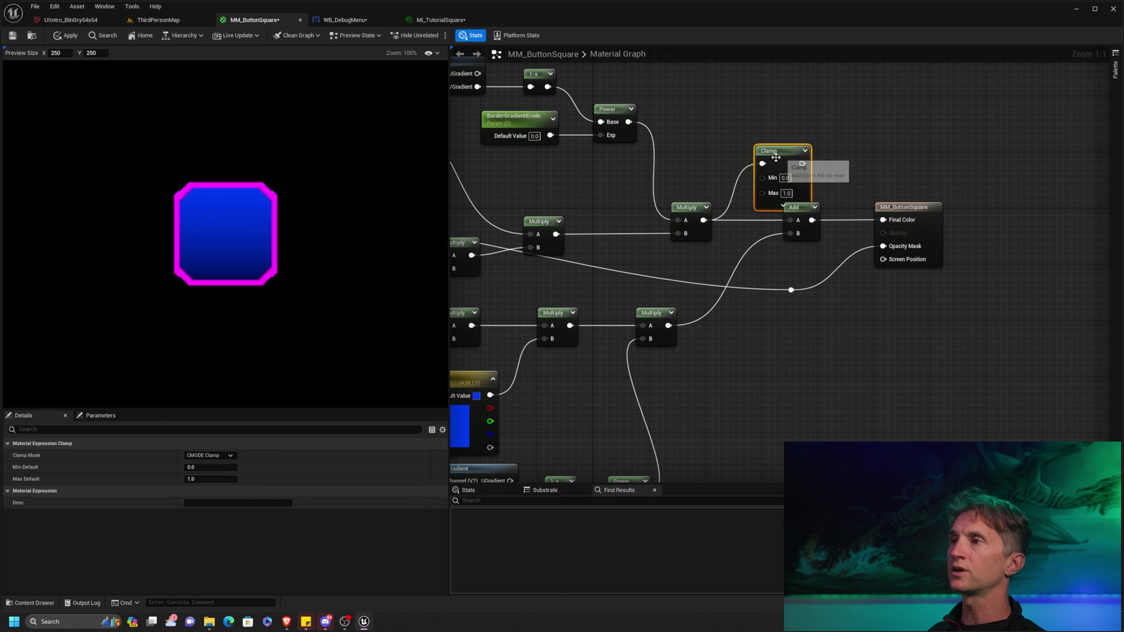
drag(791, 168, 754, 118)
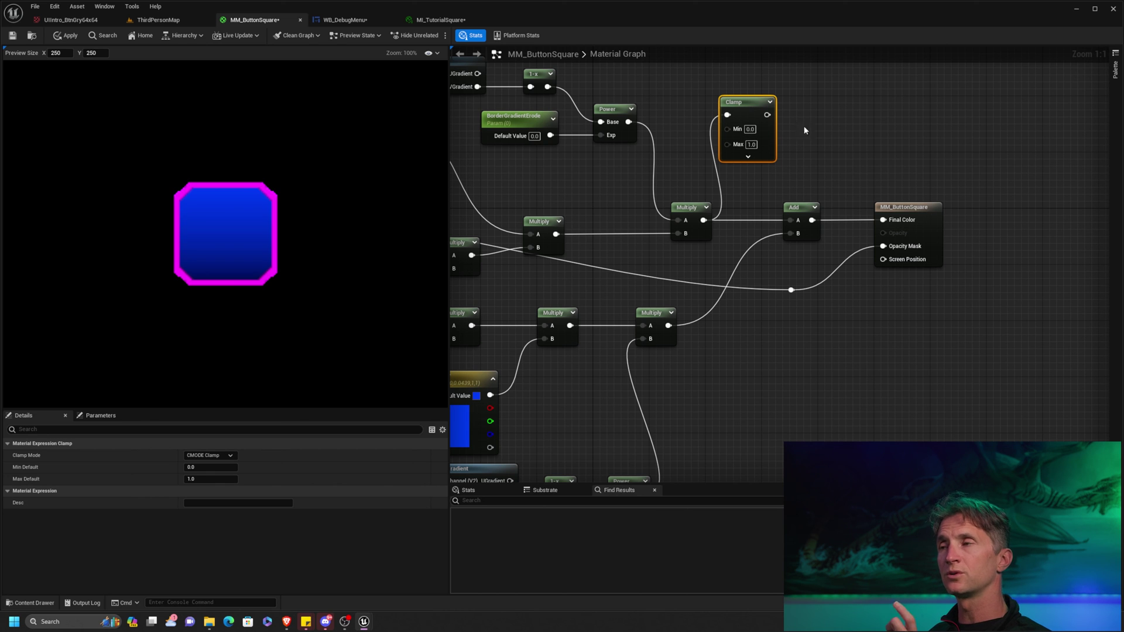
drag(754, 108, 753, 80)
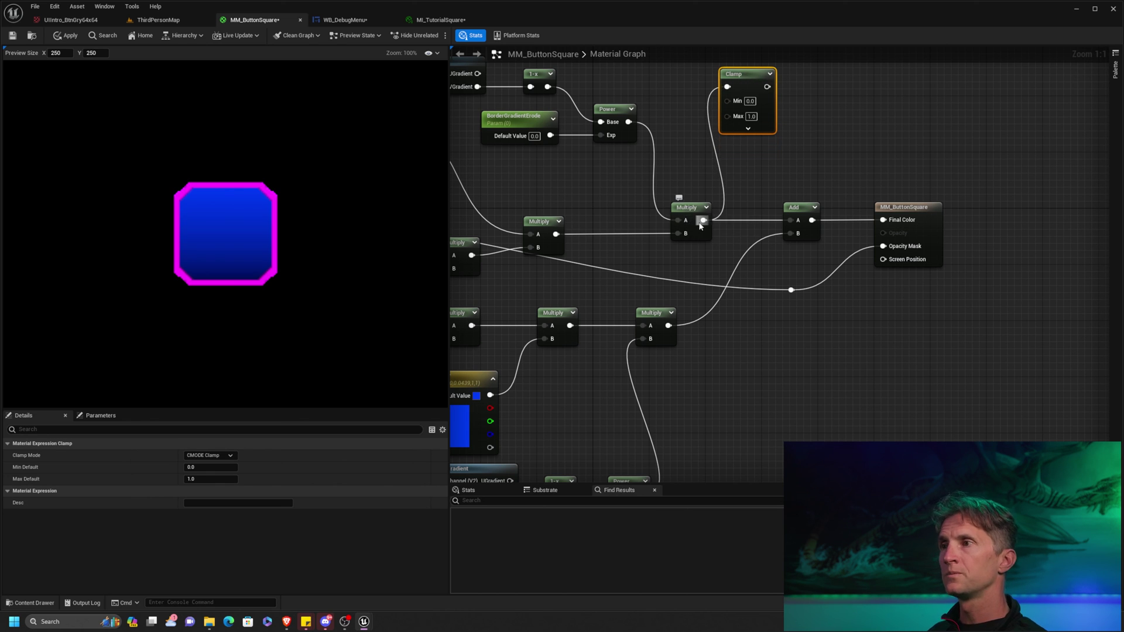
Create a Saturate node from the same border Multiply output and place it between the Clamp and Add nodes
drag(704, 221, 755, 157)
text(sat)
click(808, 206)
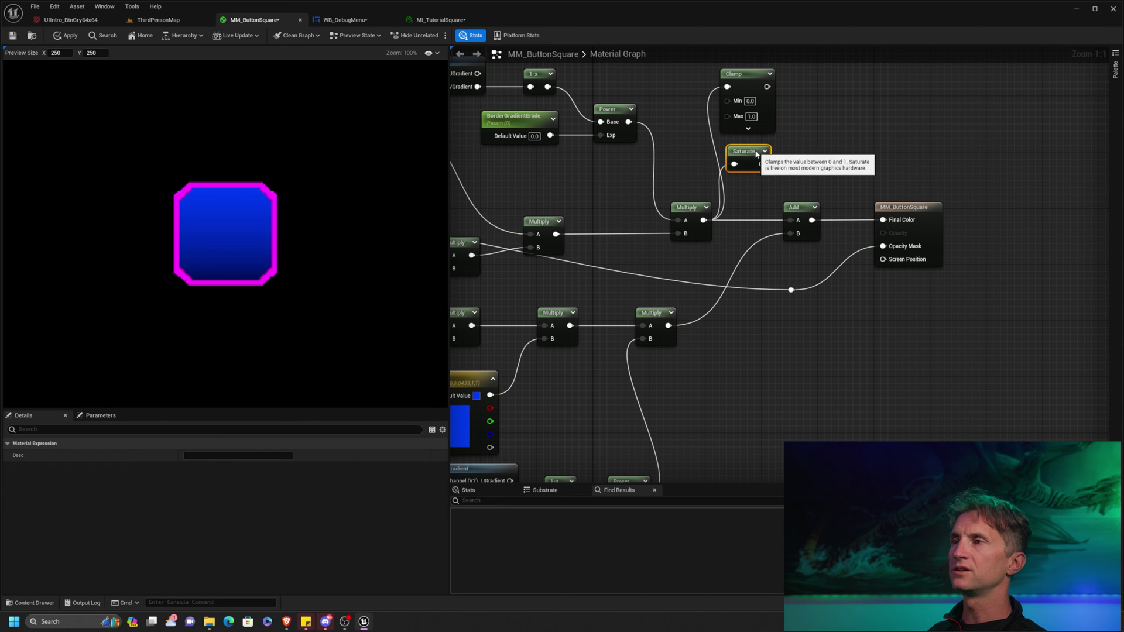
mouse_move(759, 152)
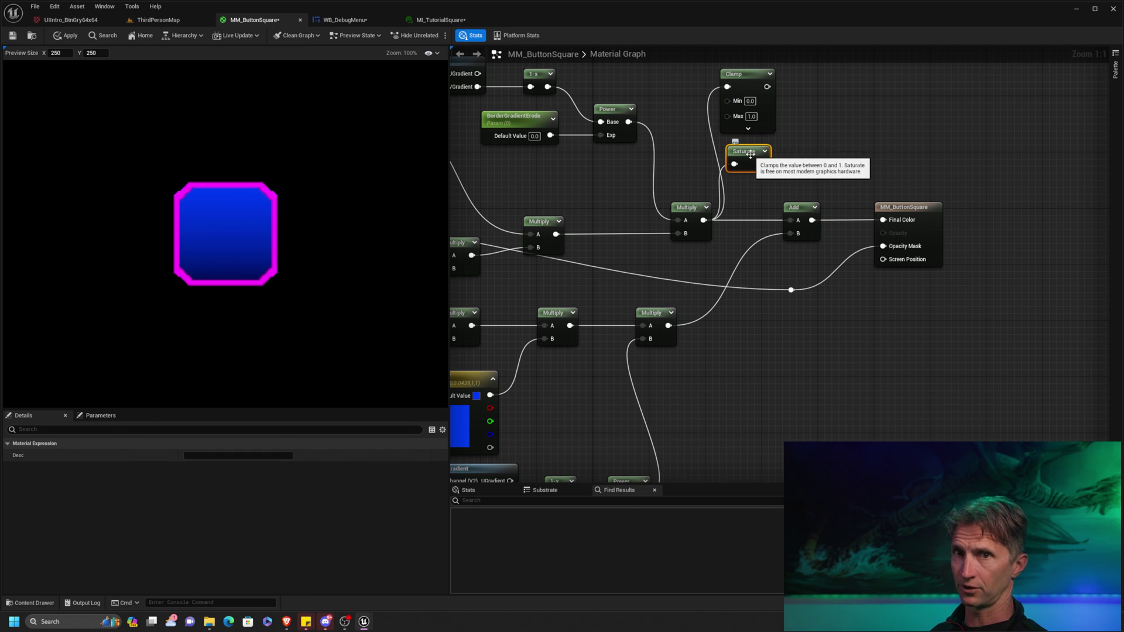
drag(751, 155, 787, 155)
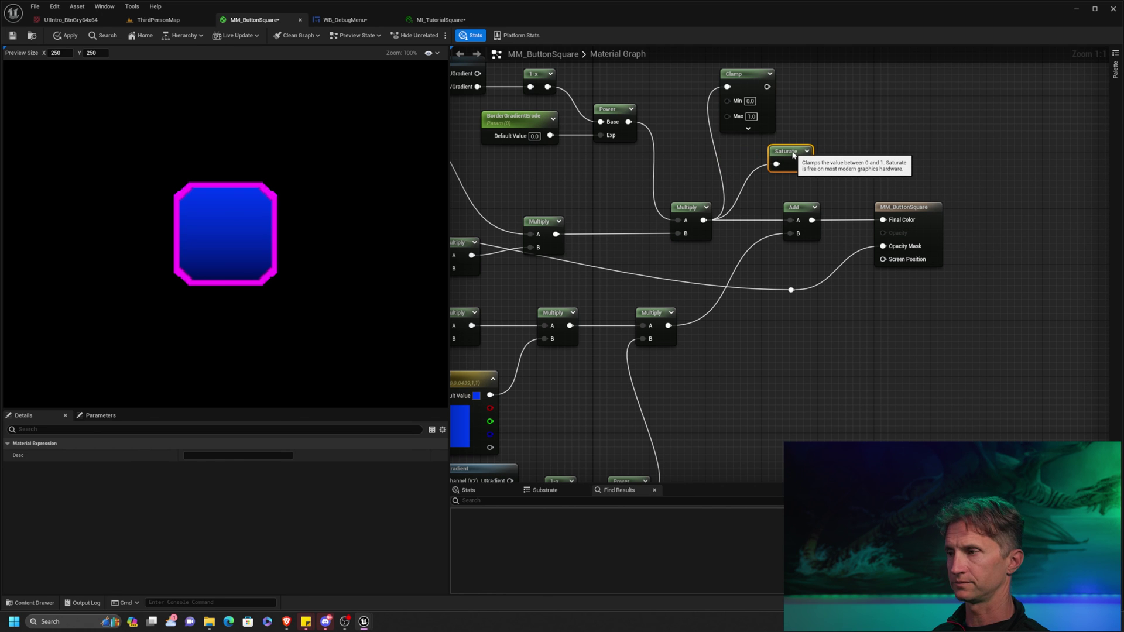